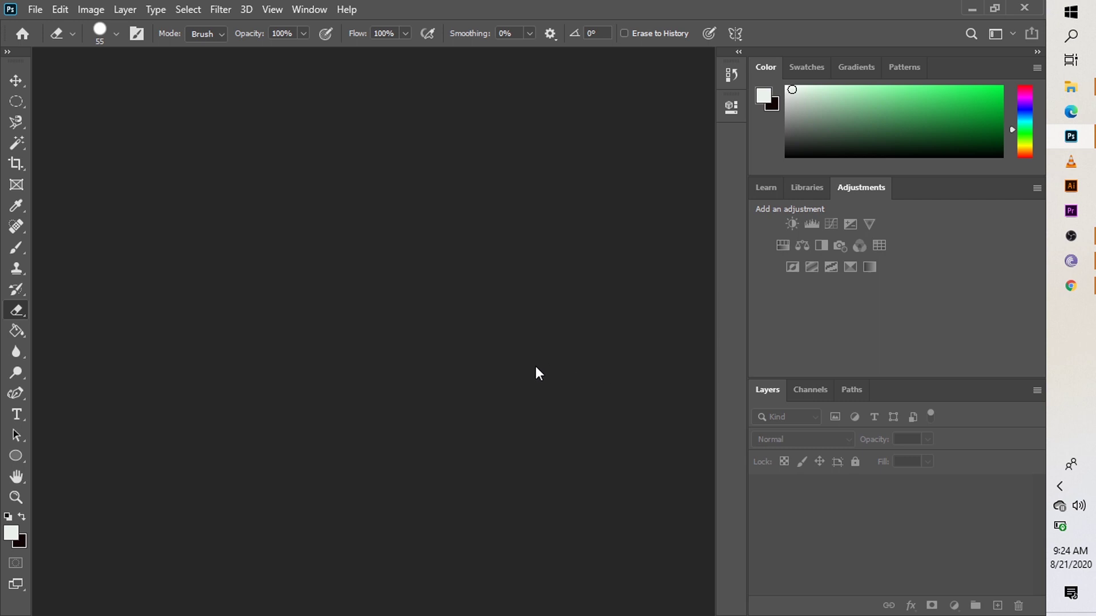
Choose the Essentials workspace and reset it to its default panel layout
left_click(320, 8)
mouse_move(436, 43)
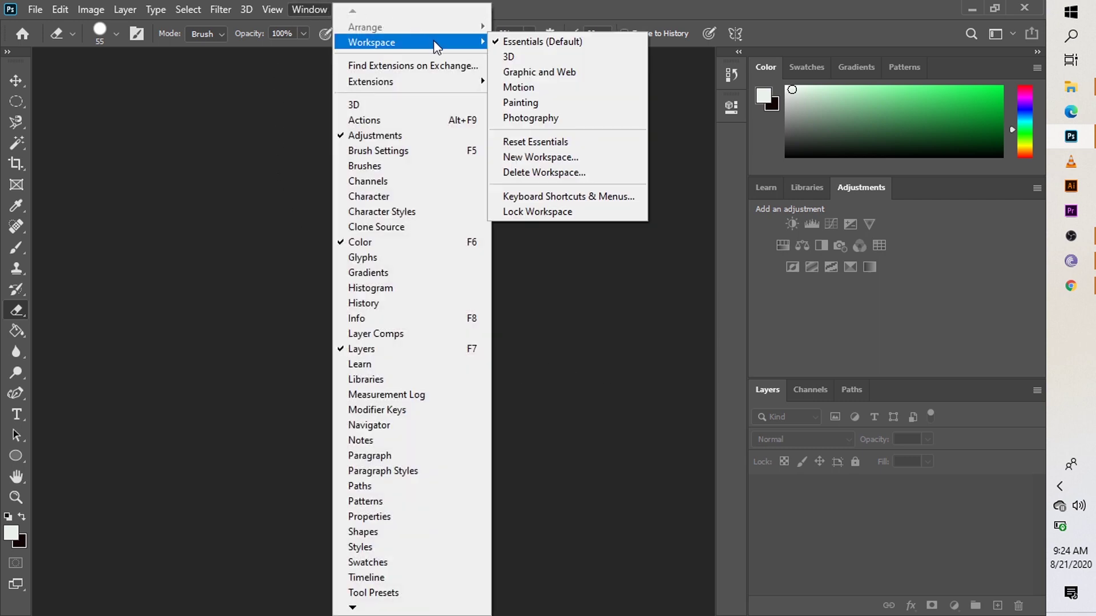
left_click(510, 42)
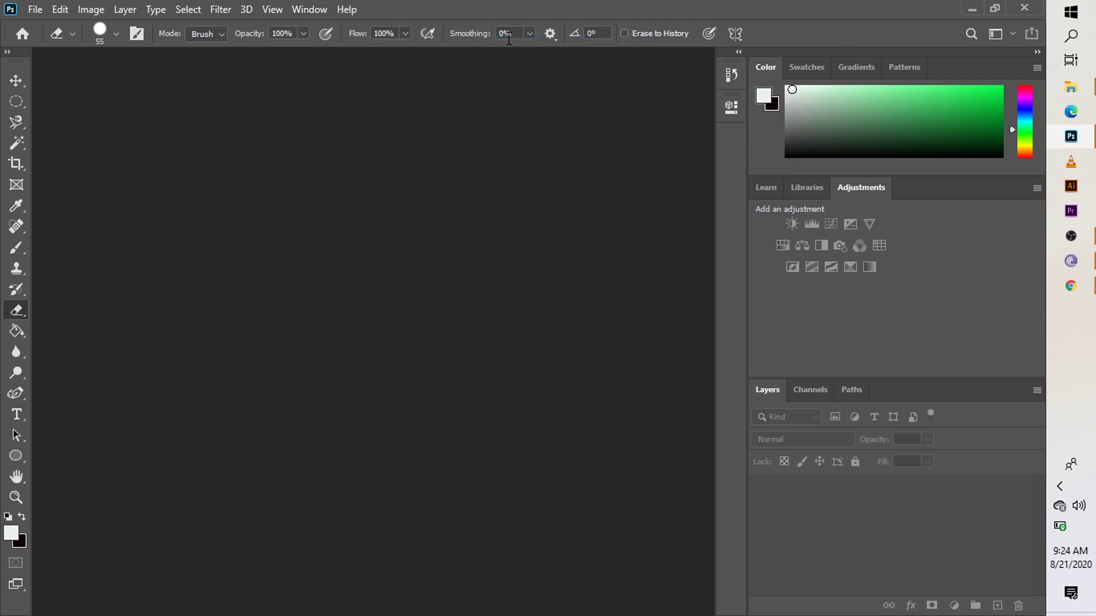
left_click(309, 9)
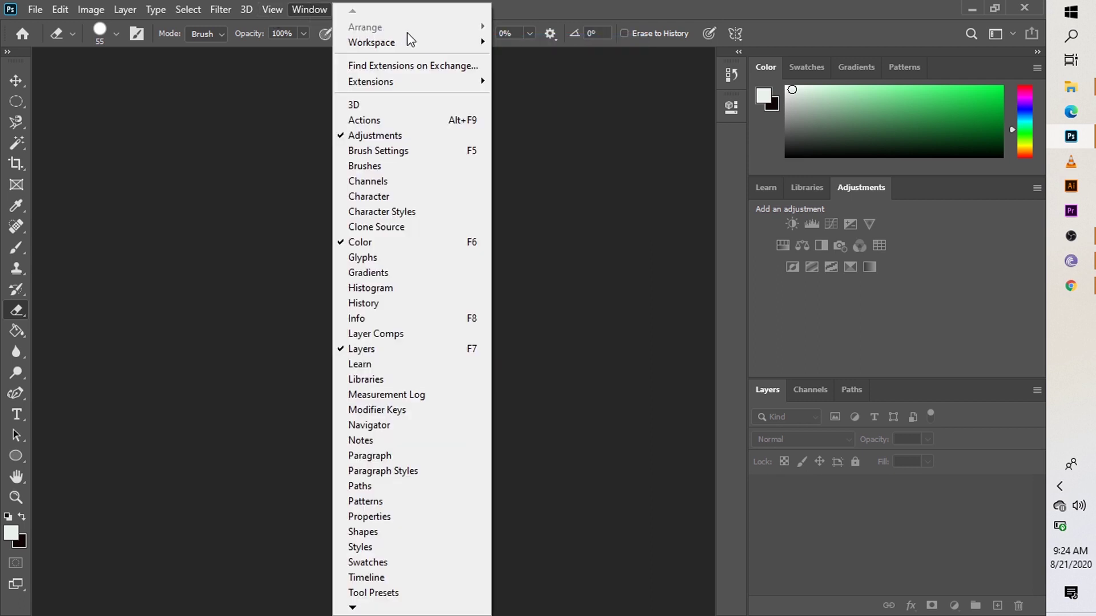
mouse_move(419, 43)
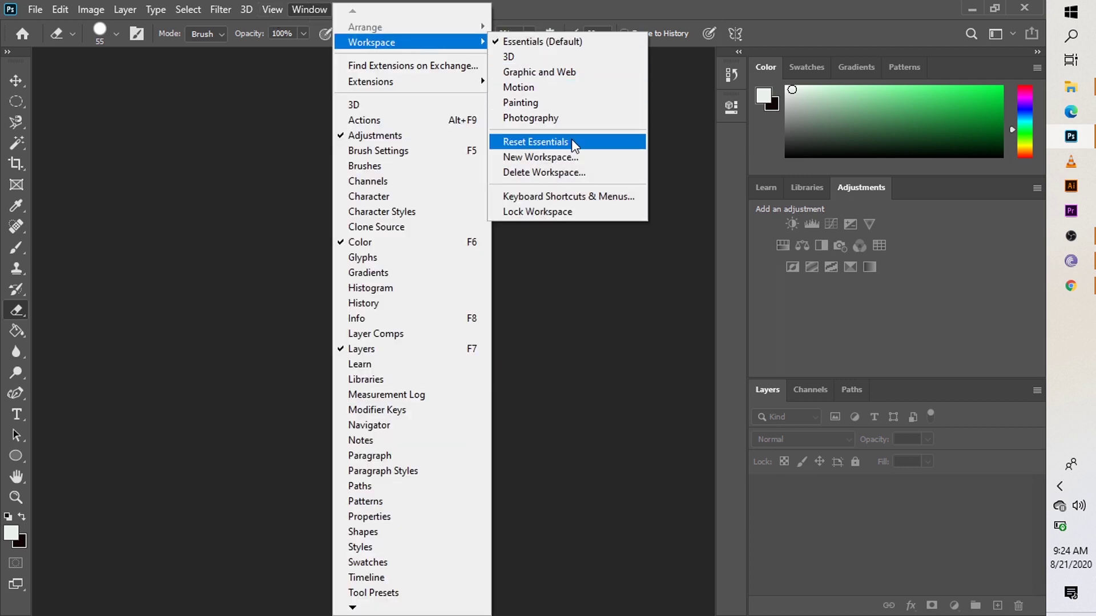
left_click(572, 146)
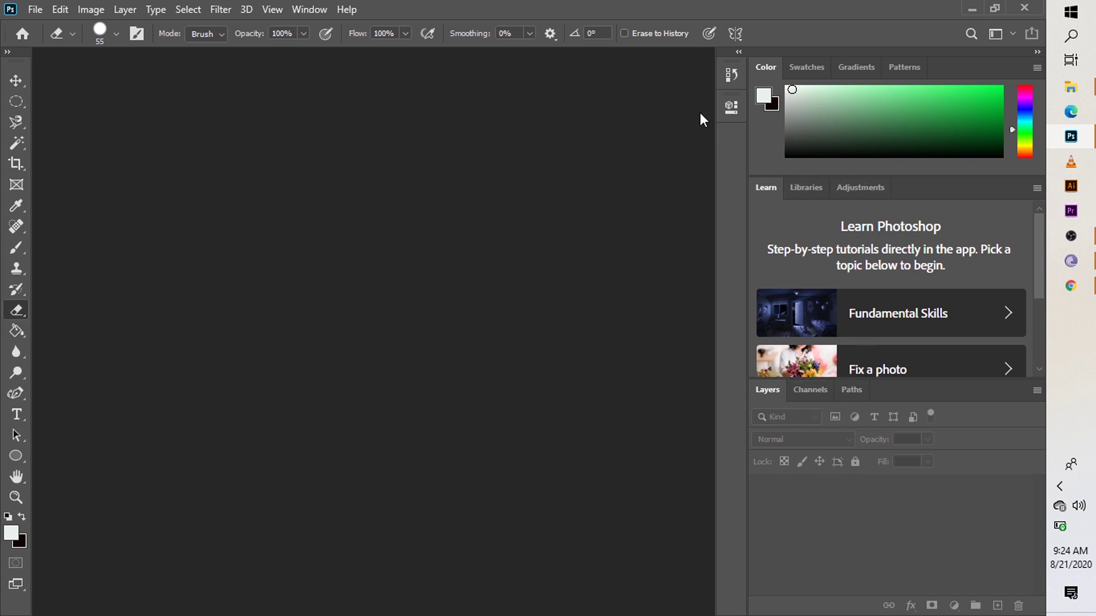
left_click(304, 12)
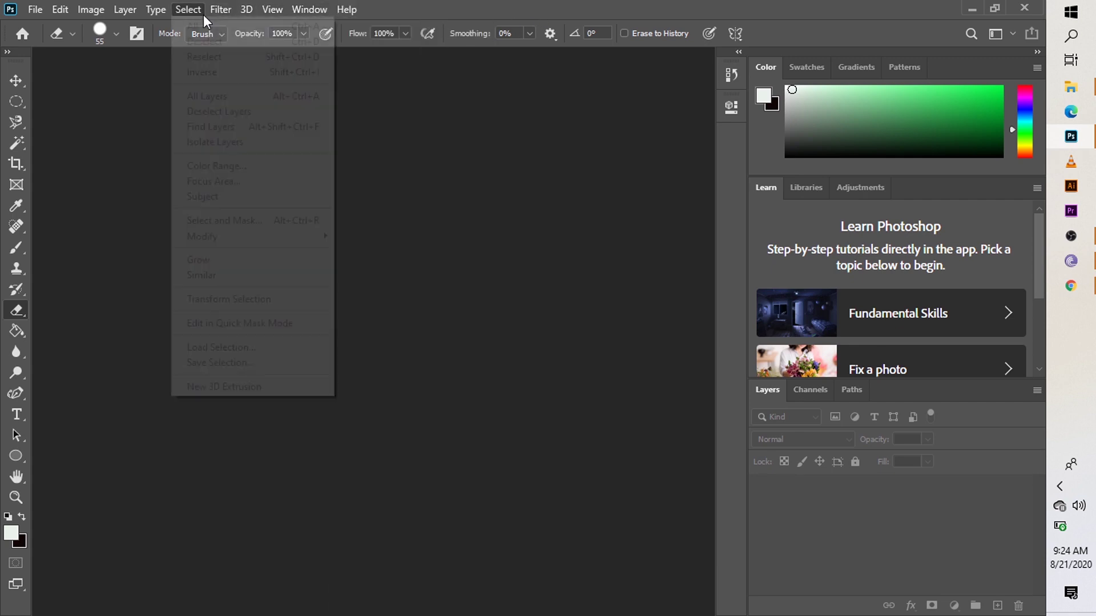
mouse_move(118, 15)
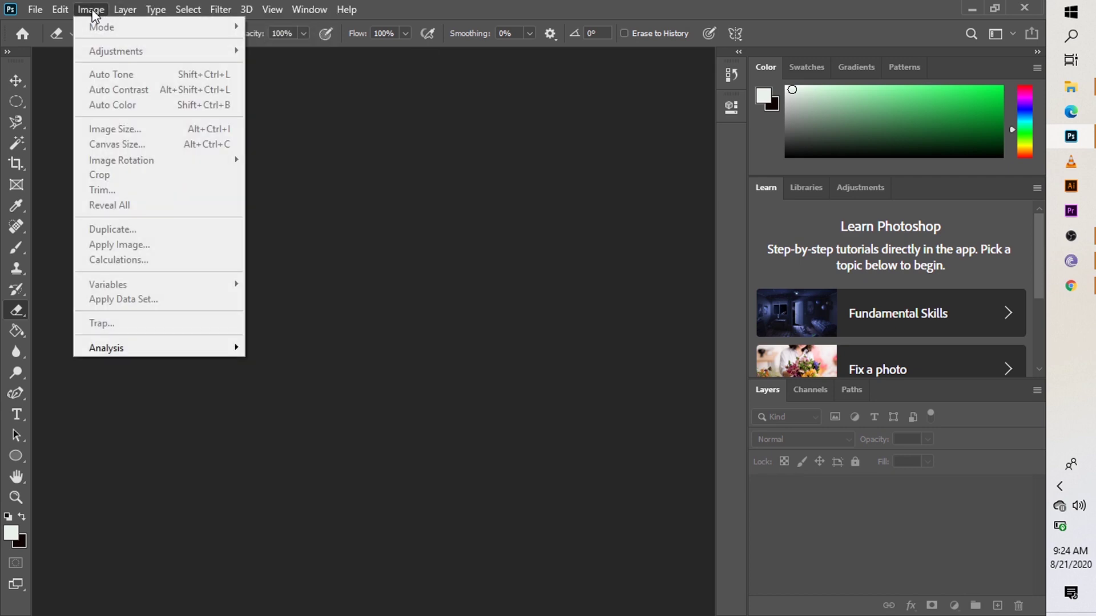
mouse_move(33, 10)
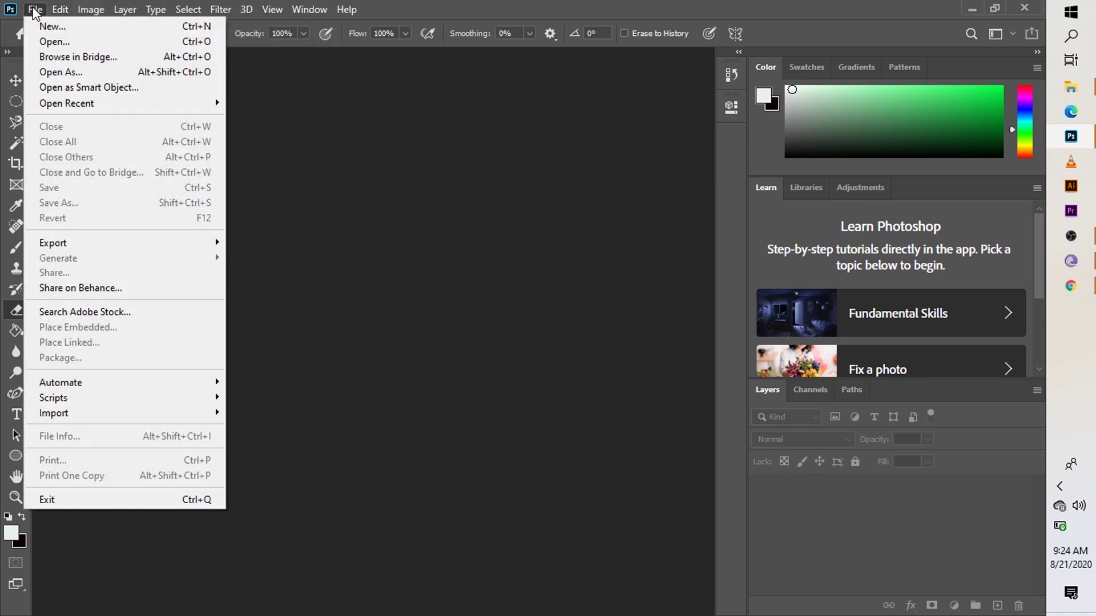
left_click(8, 74)
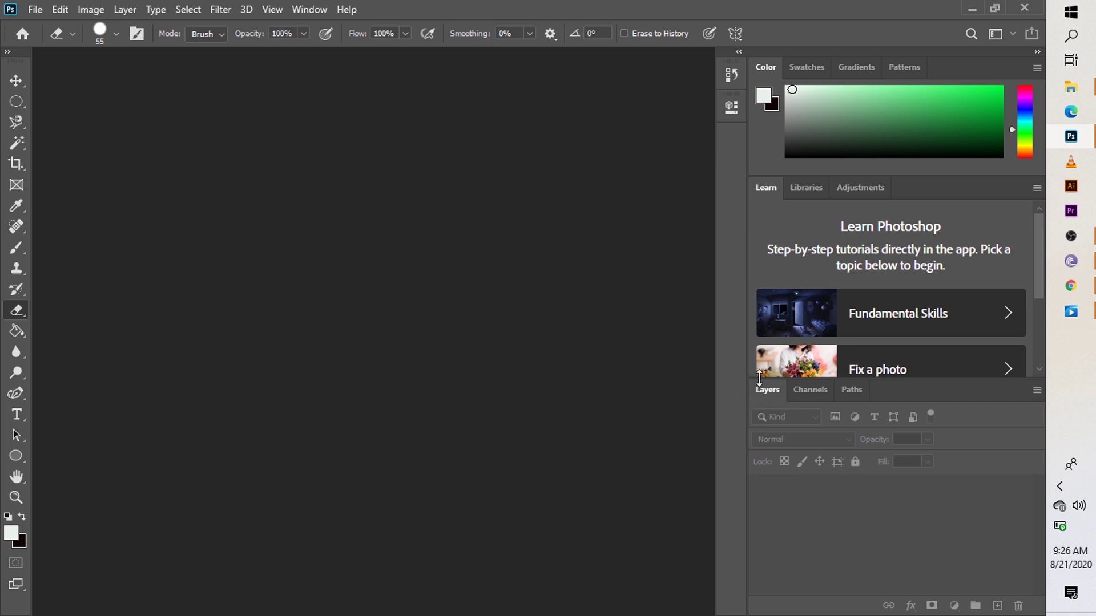
Hide the Layers panel and show it again
left_click(309, 8)
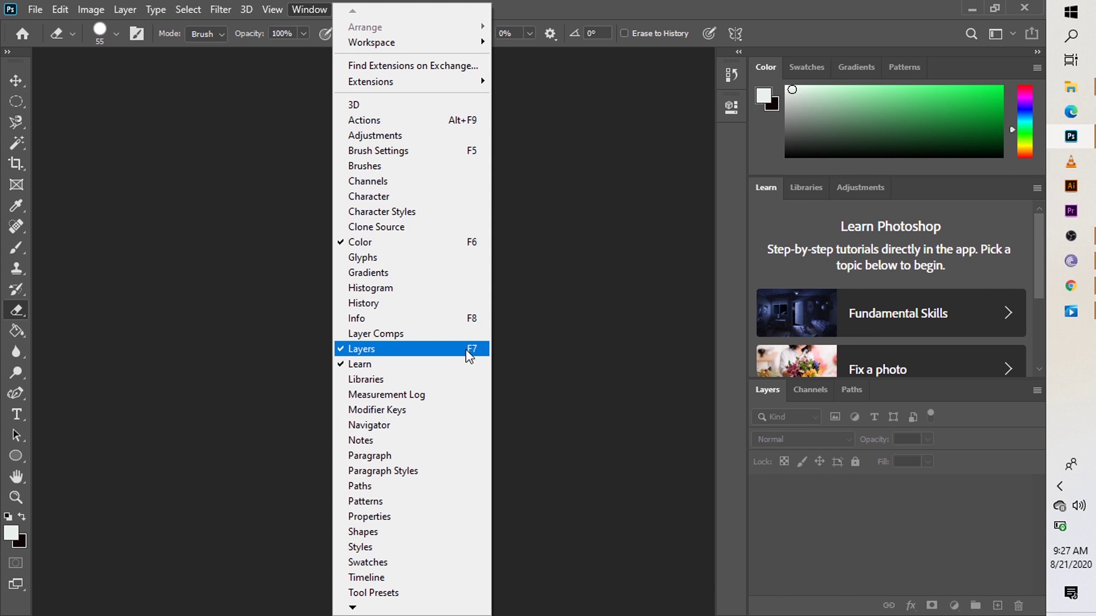
left_click(471, 351)
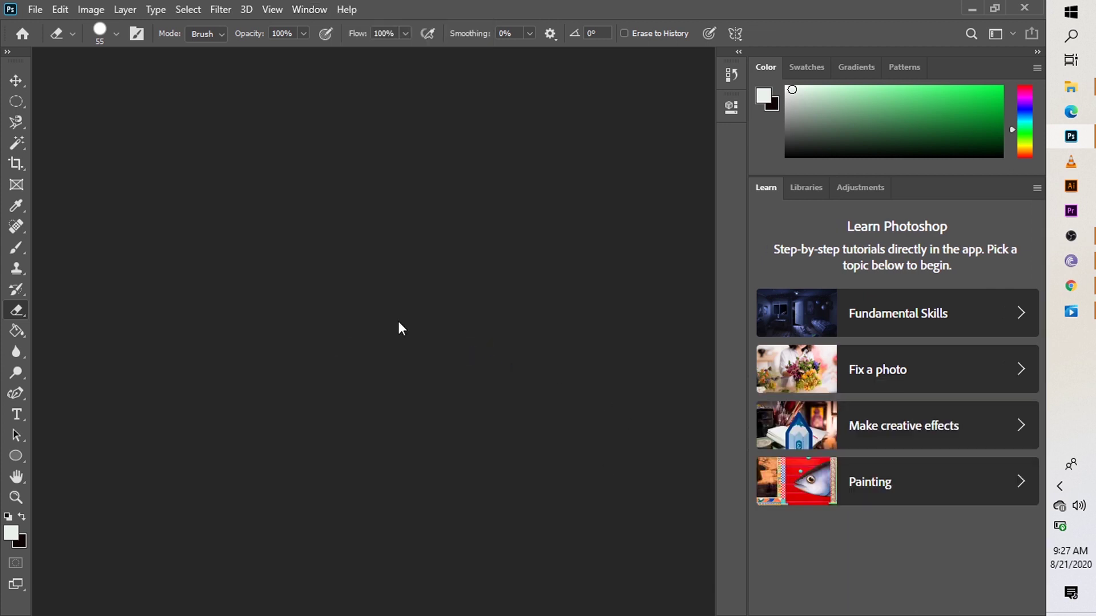
left_click(311, 9)
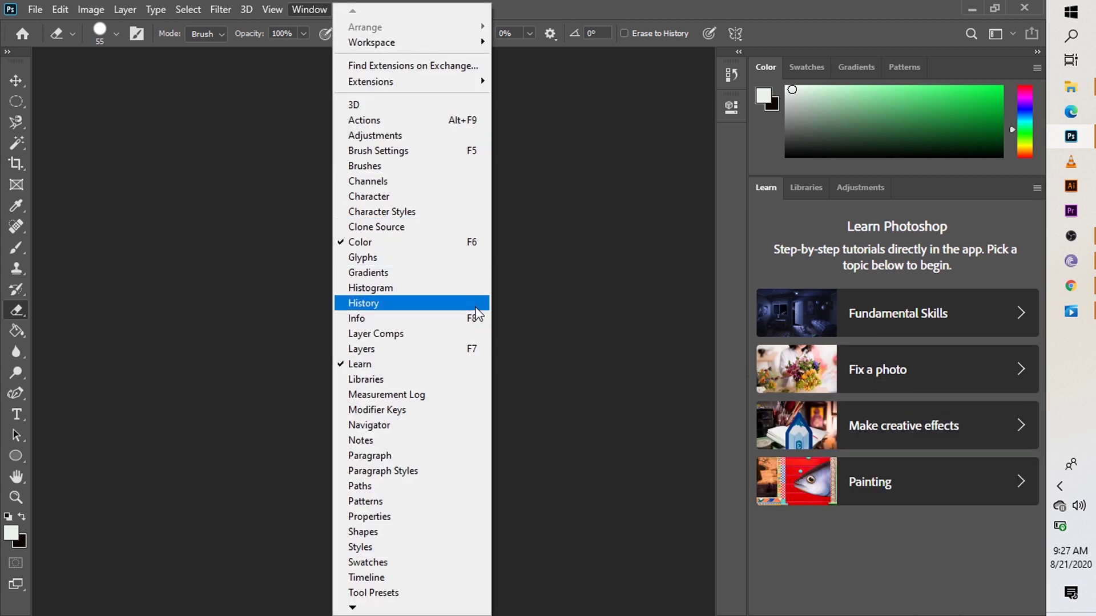
left_click(472, 349)
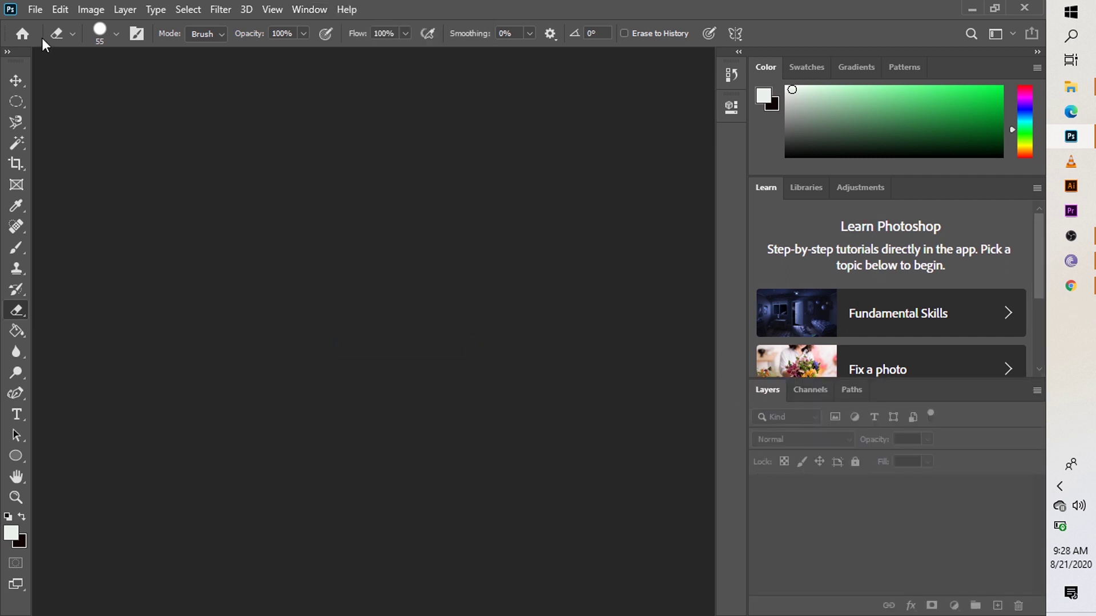
Create a new 1920 x 1080 pixel document at 300 pixels/inch in RGB color, keeping pixels as the unit
left_click(34, 9)
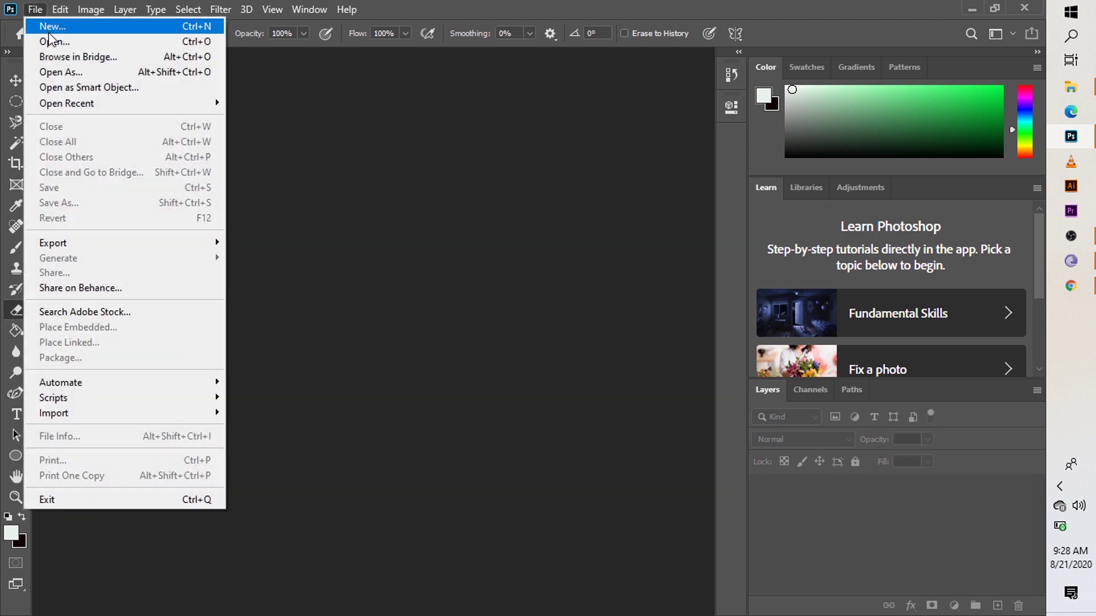
left_click(161, 25)
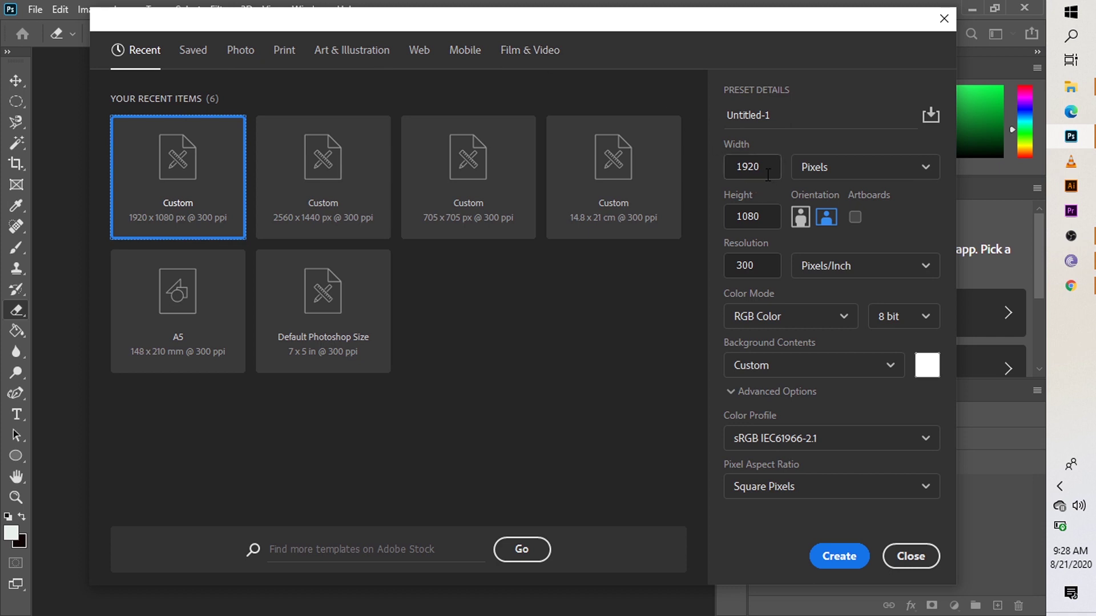
left_click(863, 169)
left_click(862, 167)
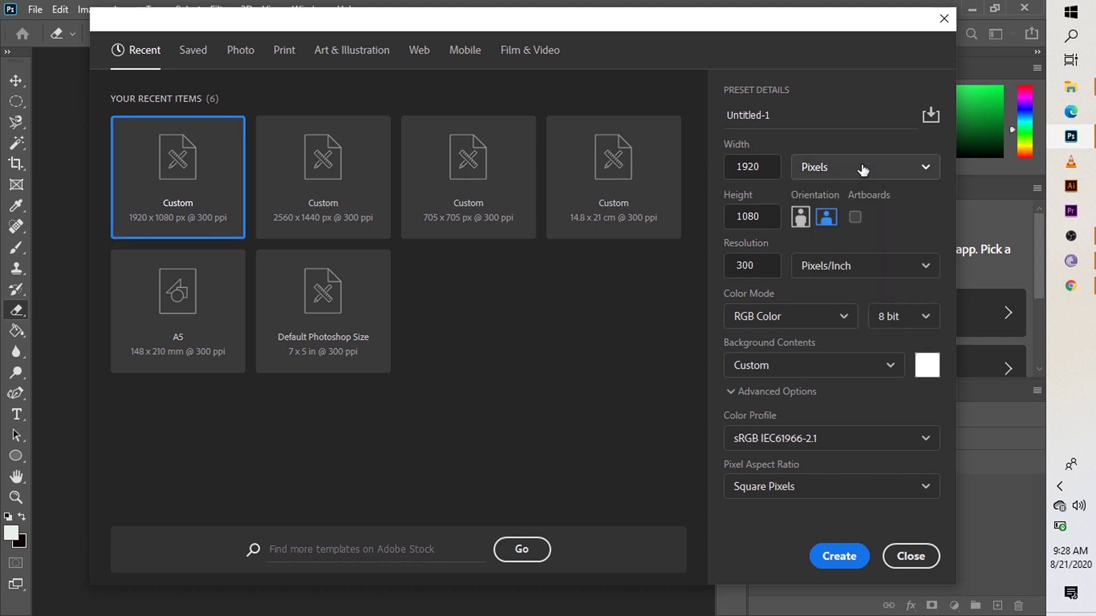
left_click(861, 165)
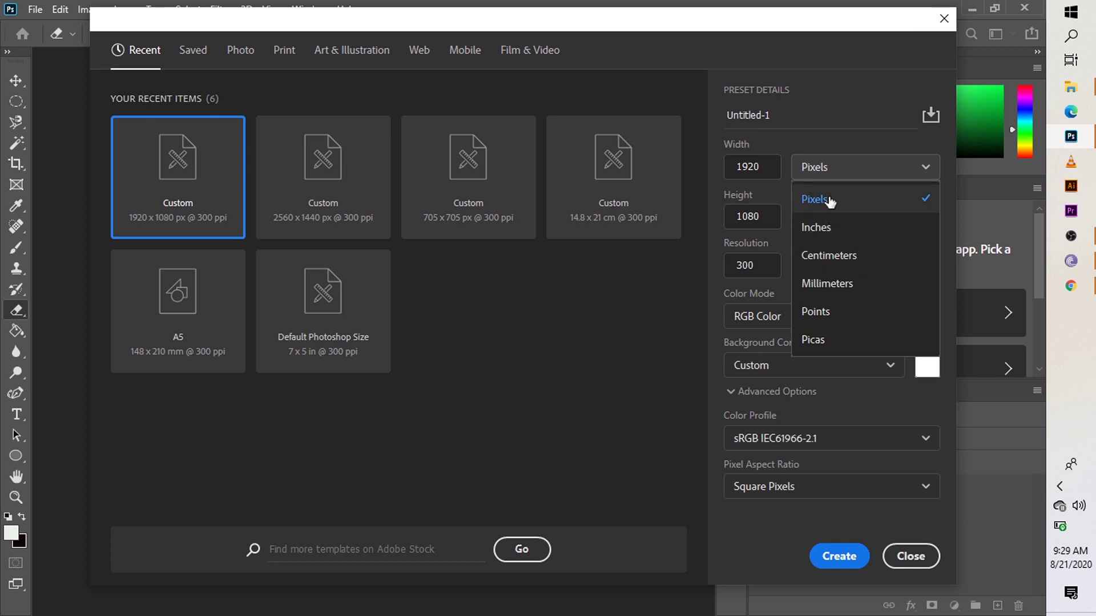
left_click(829, 200)
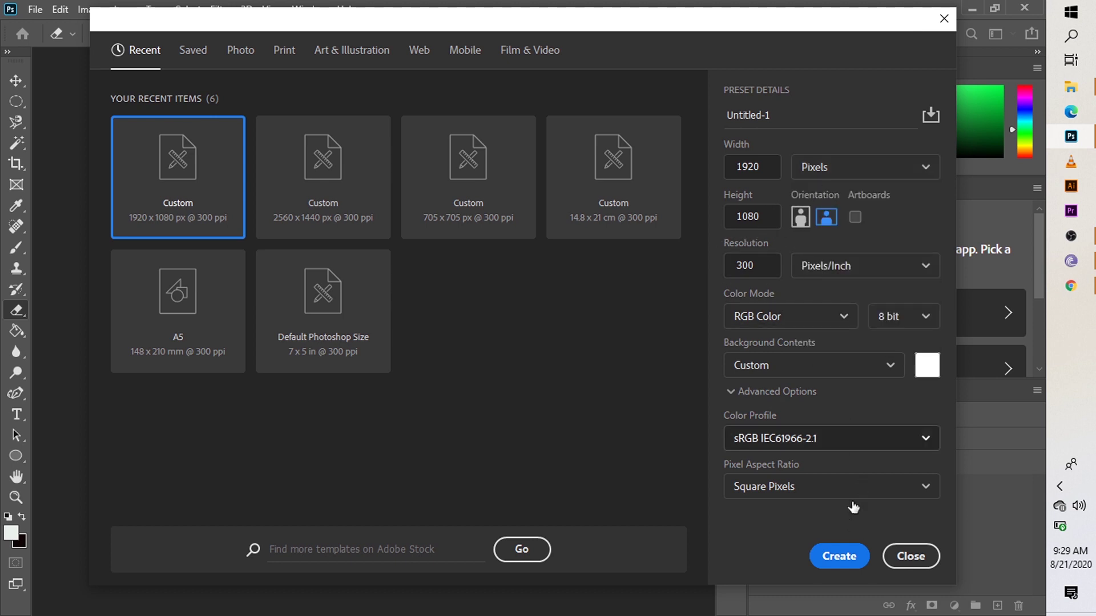
left_click(838, 556)
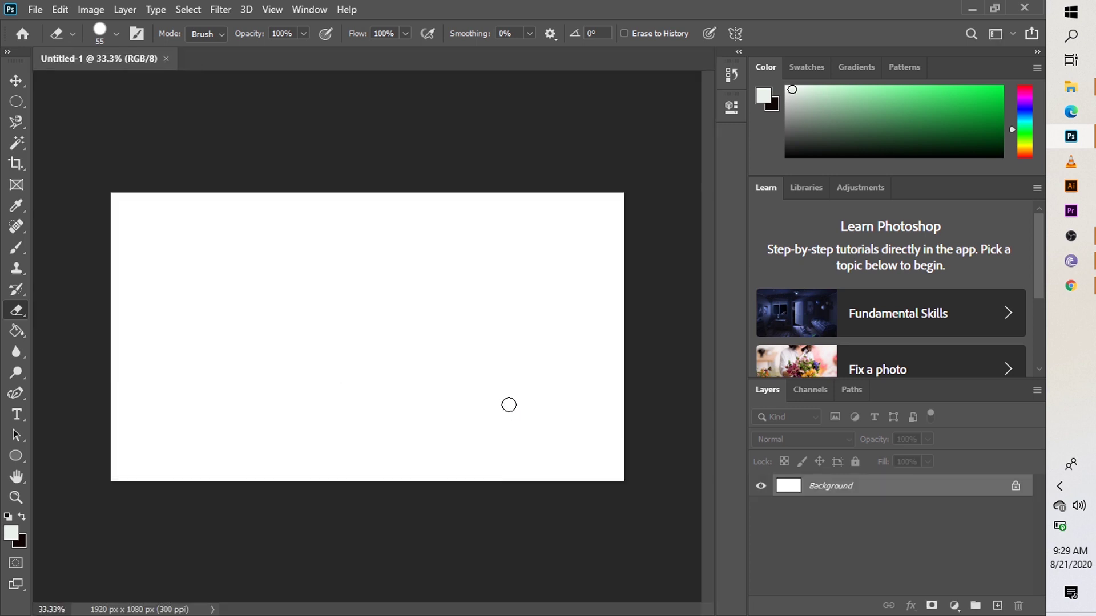
Activate the Move tool and open the image apple-pie-3723444_960_720 from the jobs to do folder
left_click(17, 83)
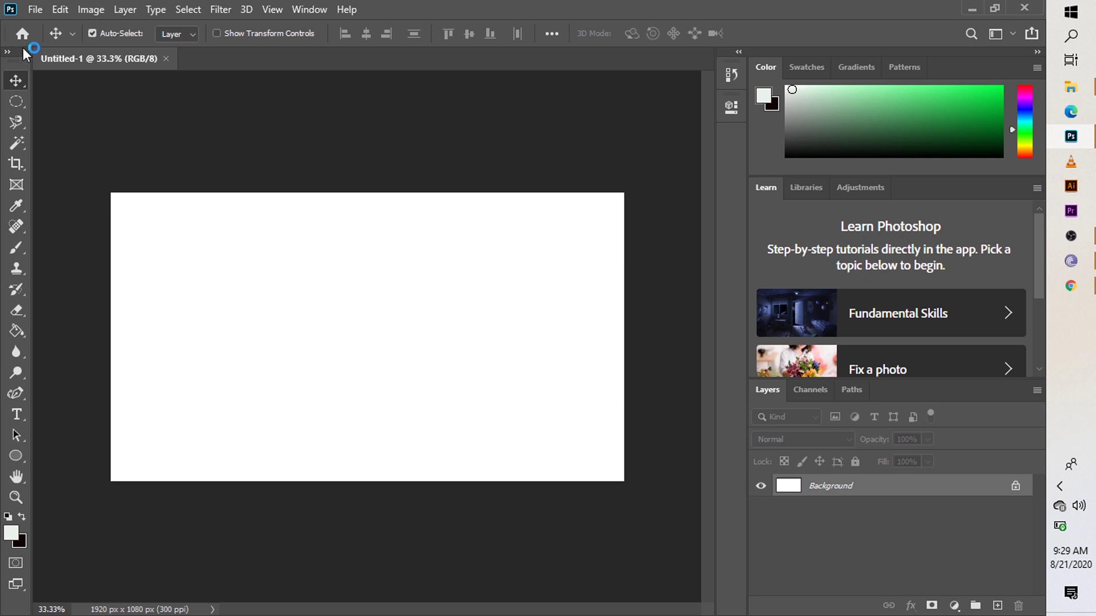
left_click(34, 11)
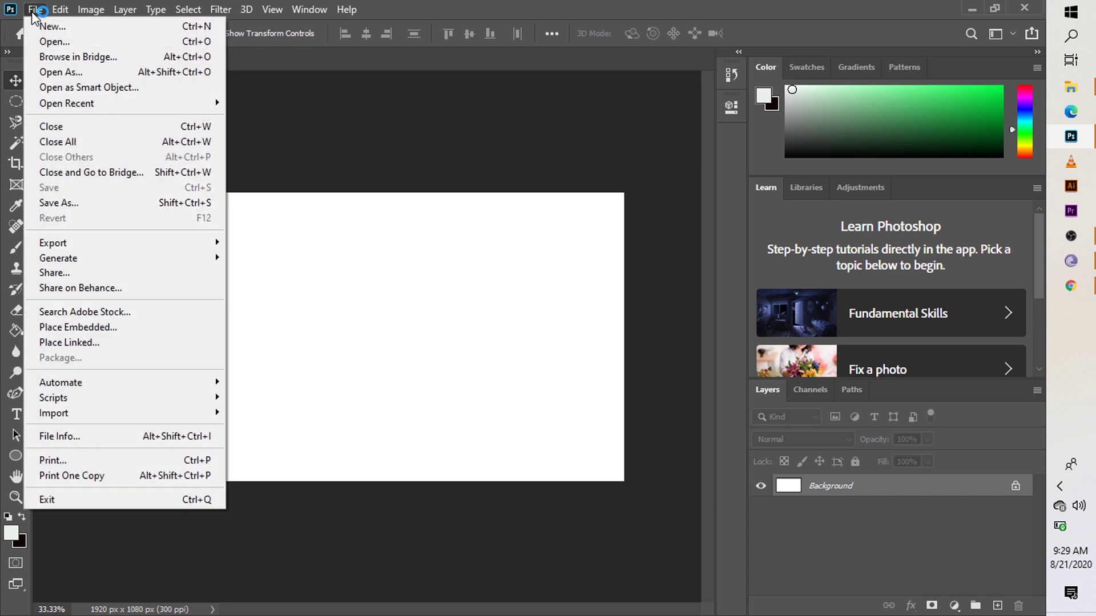
left_click(97, 35)
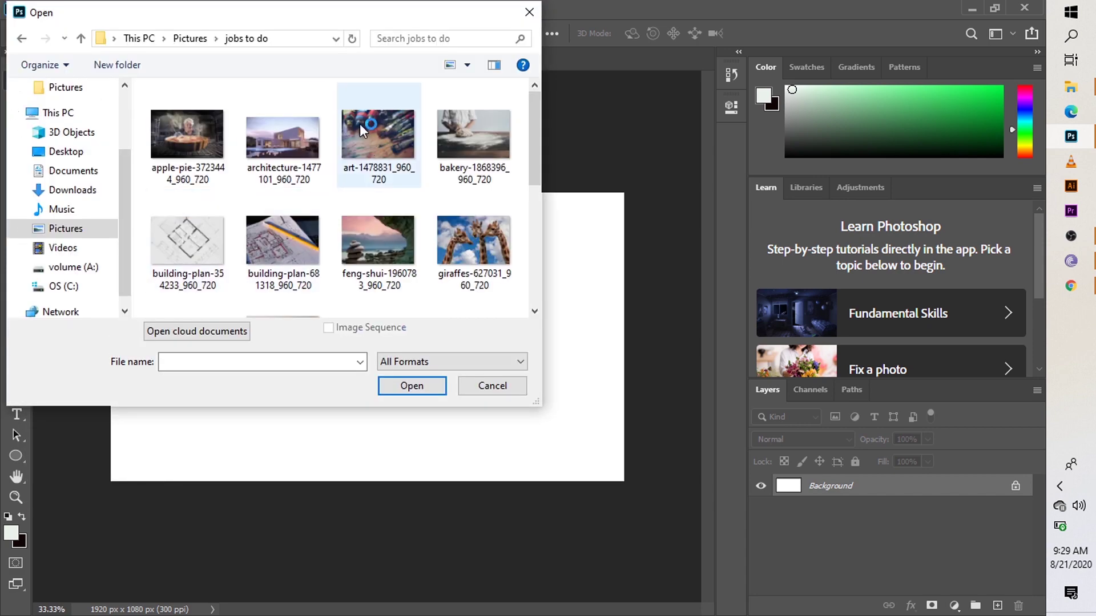
left_click(302, 138)
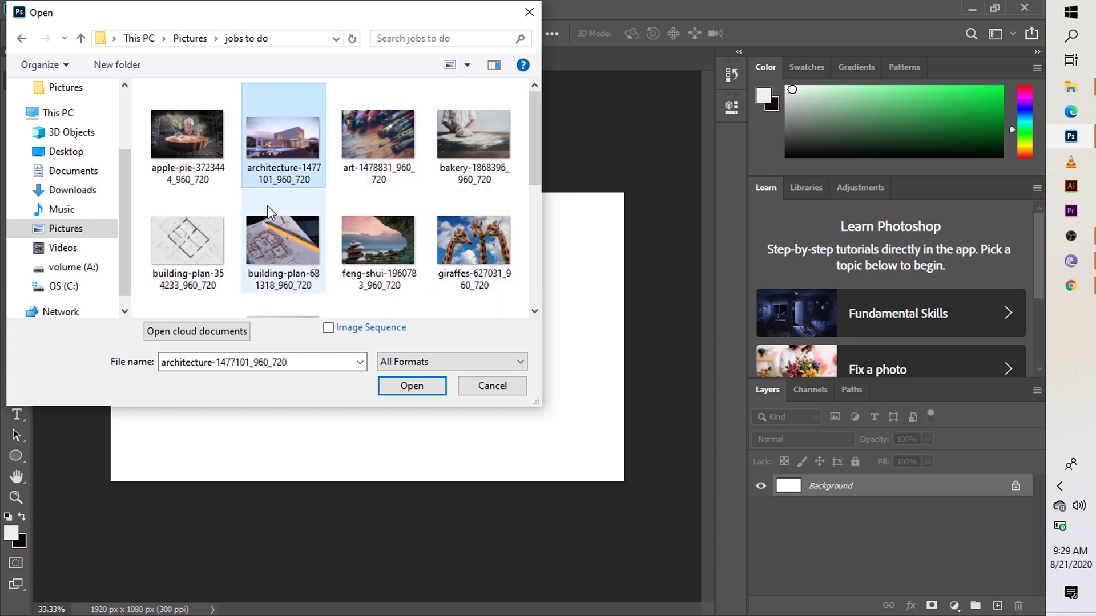
left_click_drag(203, 168, 147, 182)
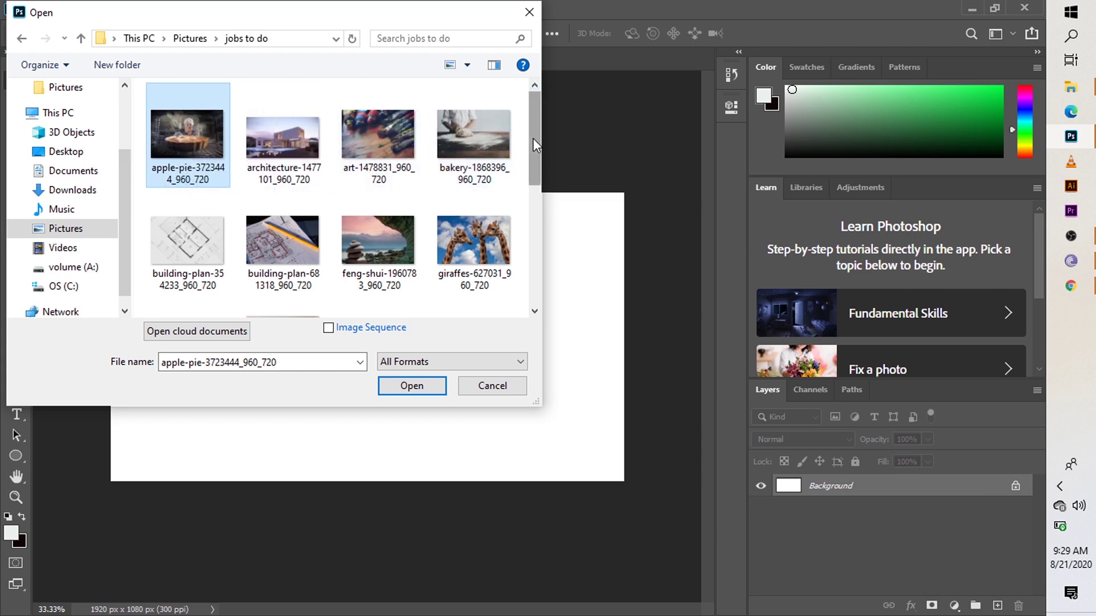
mouse_move(533, 139)
left_mouse_down()
mouse_move(570, 233)
mouse_move(571, 317)
mouse_move(521, 198)
mouse_move(519, 138)
left_mouse_up()
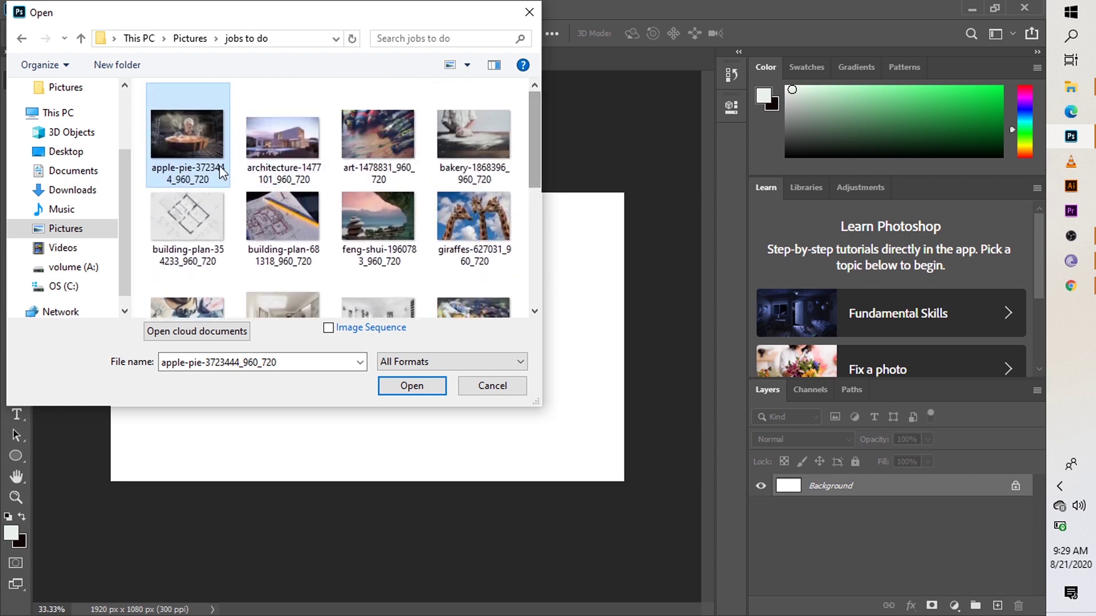
left_click(415, 391)
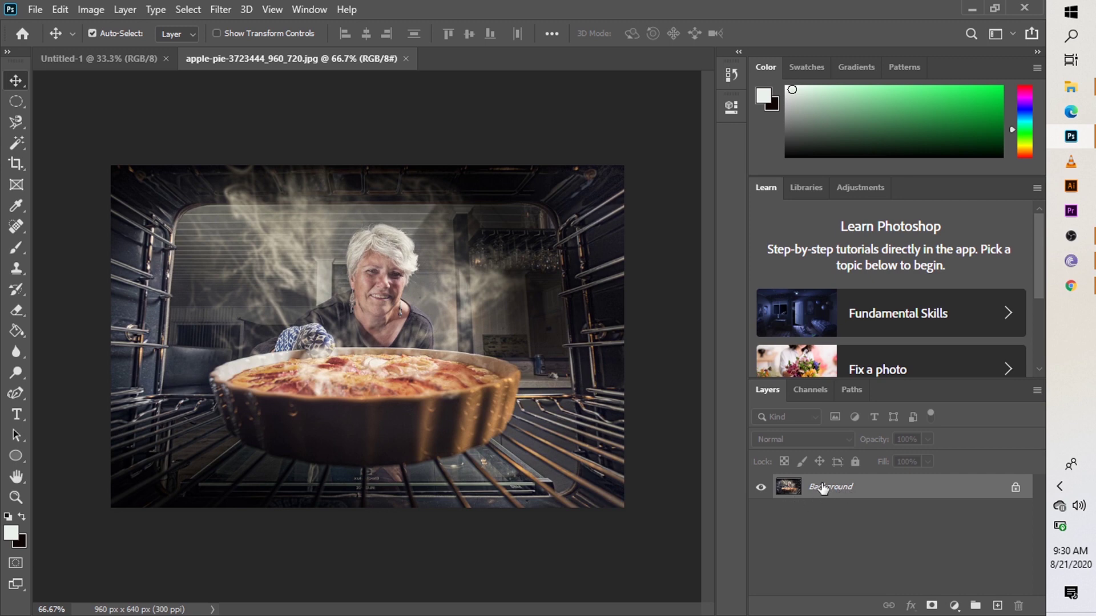
Compare the blank Untitled-1 document with the opened apple pie photo, ending on the photo
left_click(79, 60)
left_click(228, 56)
left_click(120, 64)
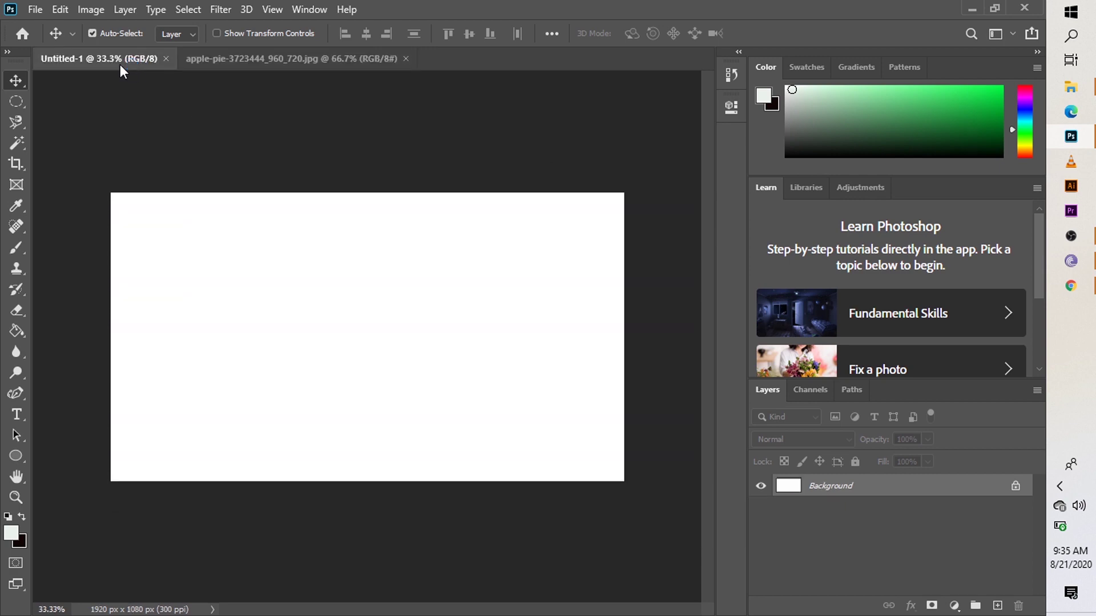
left_click(293, 61)
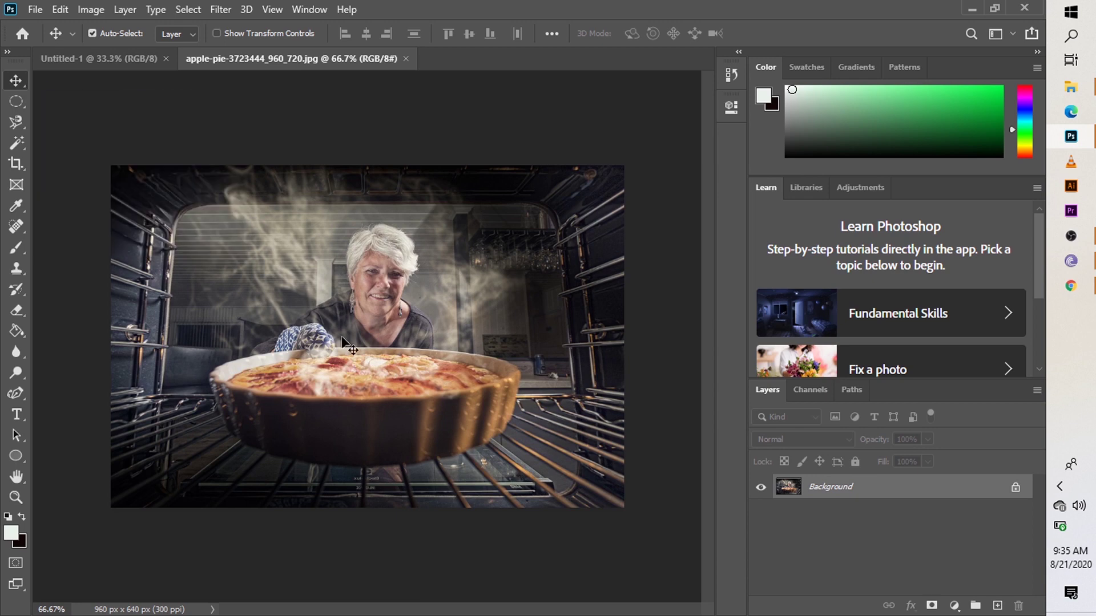
Try to move the locked Background layer of the apple pie photo without converting it to a normal layer
left_click_drag(352, 354, 327, 344)
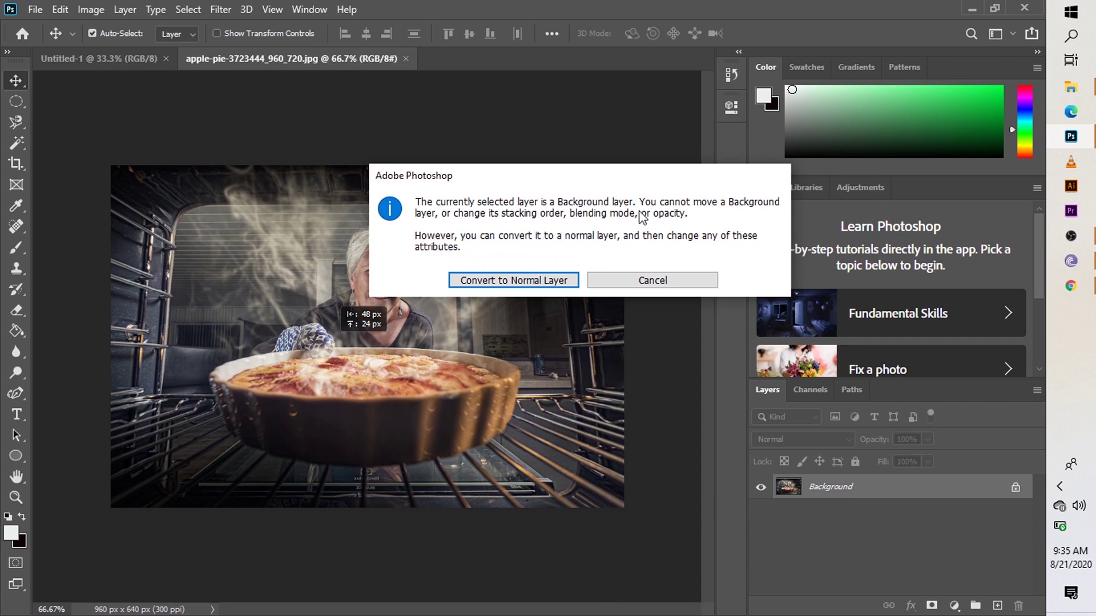
left_click(662, 281)
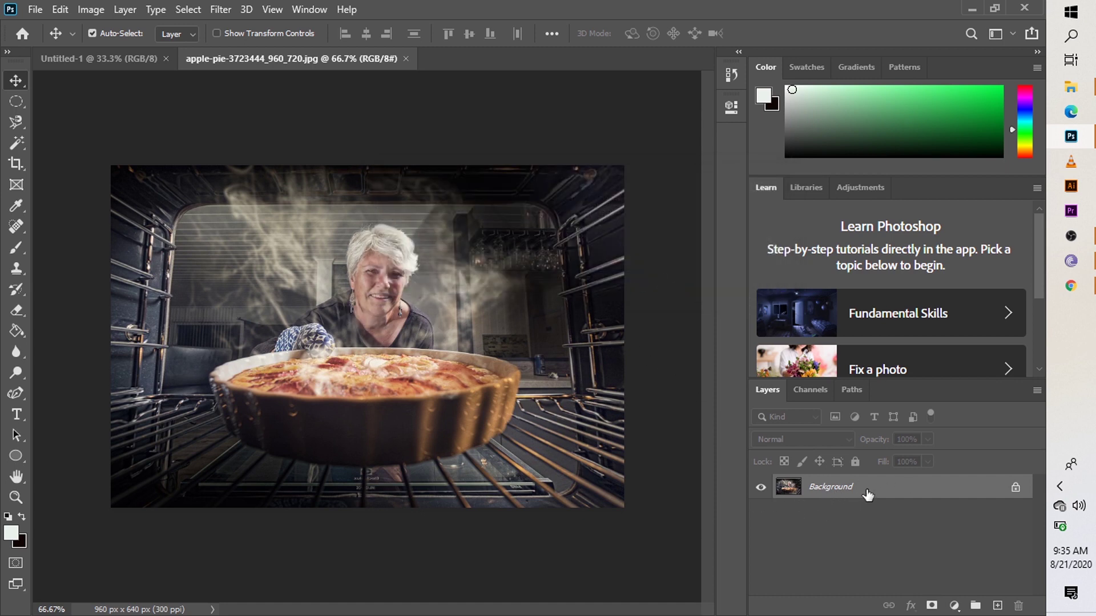
Duplicate the Background layer twice: once as a quick layer copy, once with Duplicate Layer into the same document under the default name
key("ctrl")
key("ctrl+j")
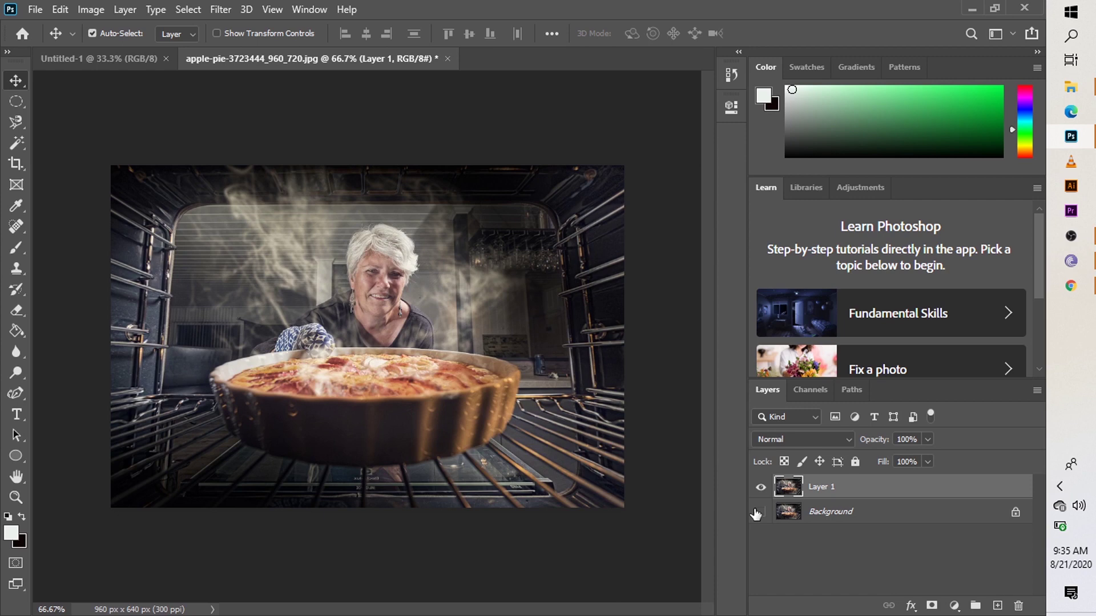
left_click(832, 517)
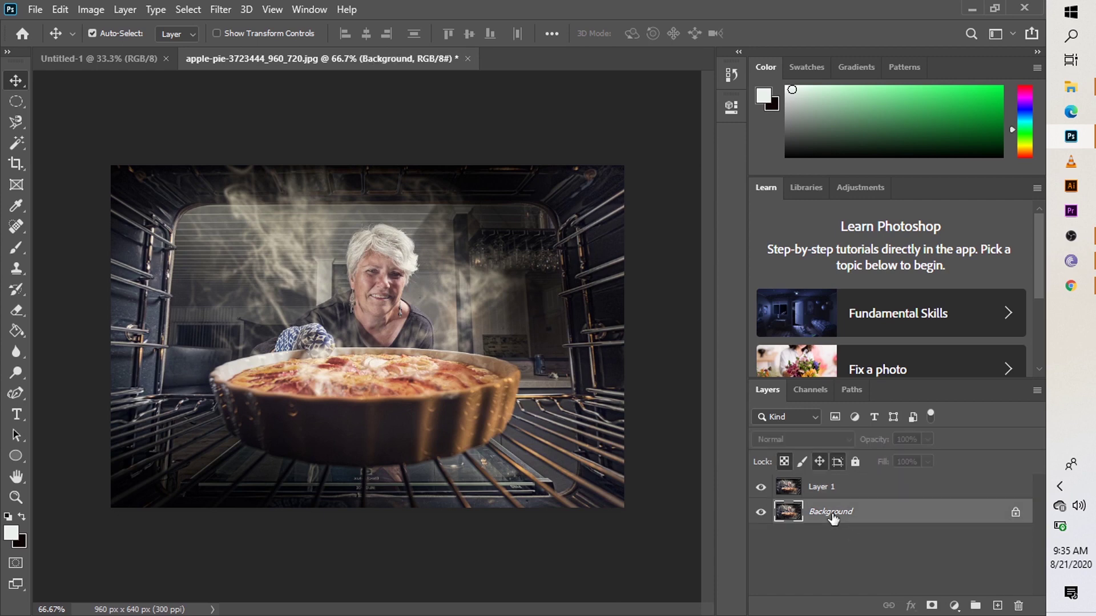
right_click(832, 514)
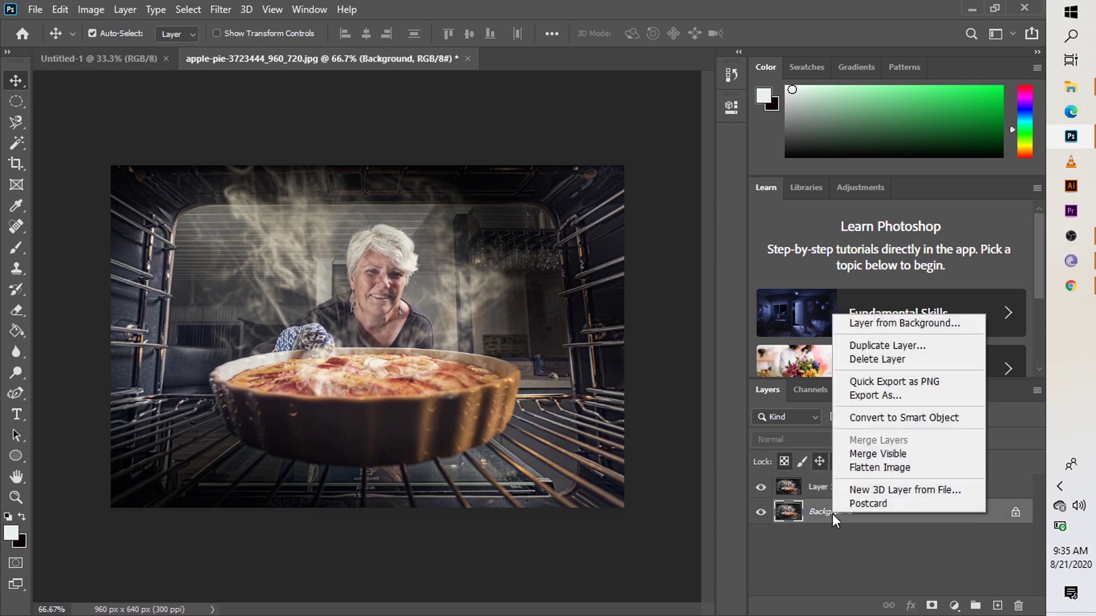
left_click(943, 349)
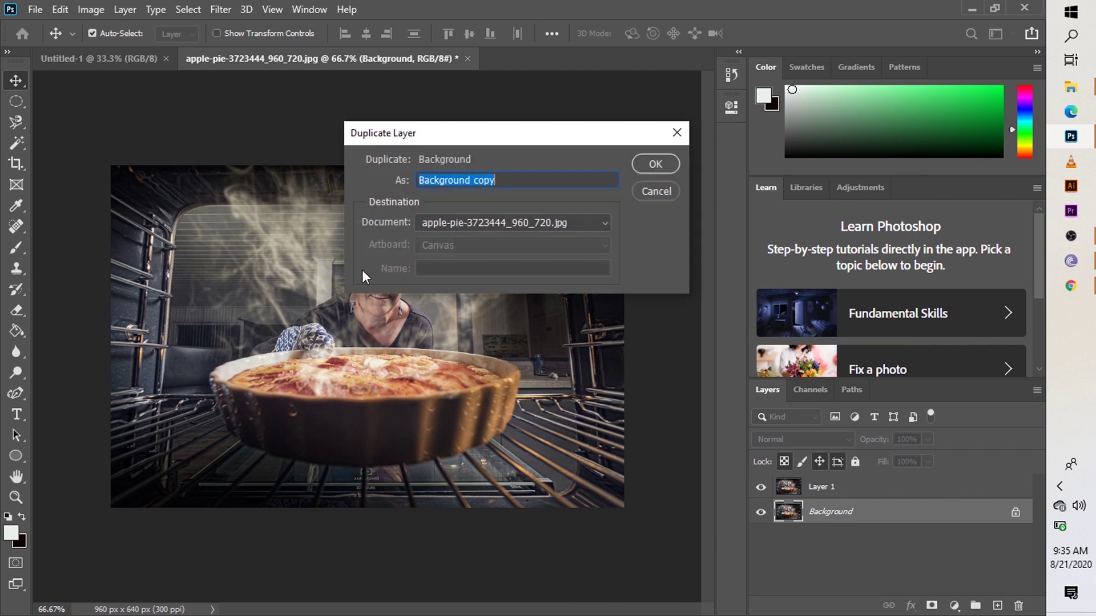
left_click(652, 168)
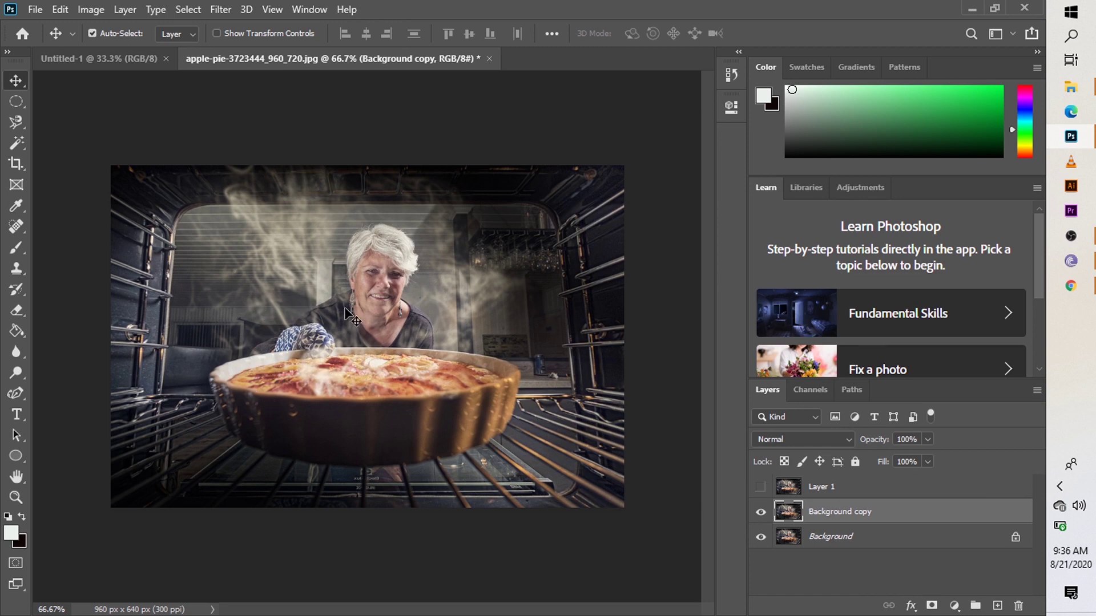
Copy the Background copy layer of the apple pie photo into the Untitled-1 document and rename it granny
left_click_drag(344, 308, 305, 331)
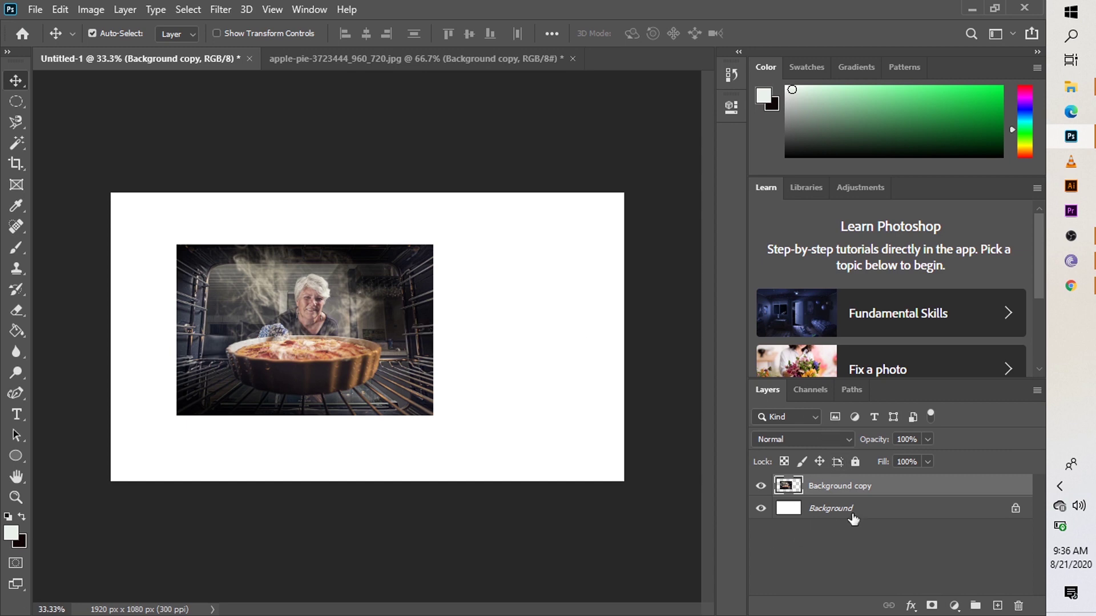
double_click(834, 486)
key("BackSpace")
type("granny")
key("Return")
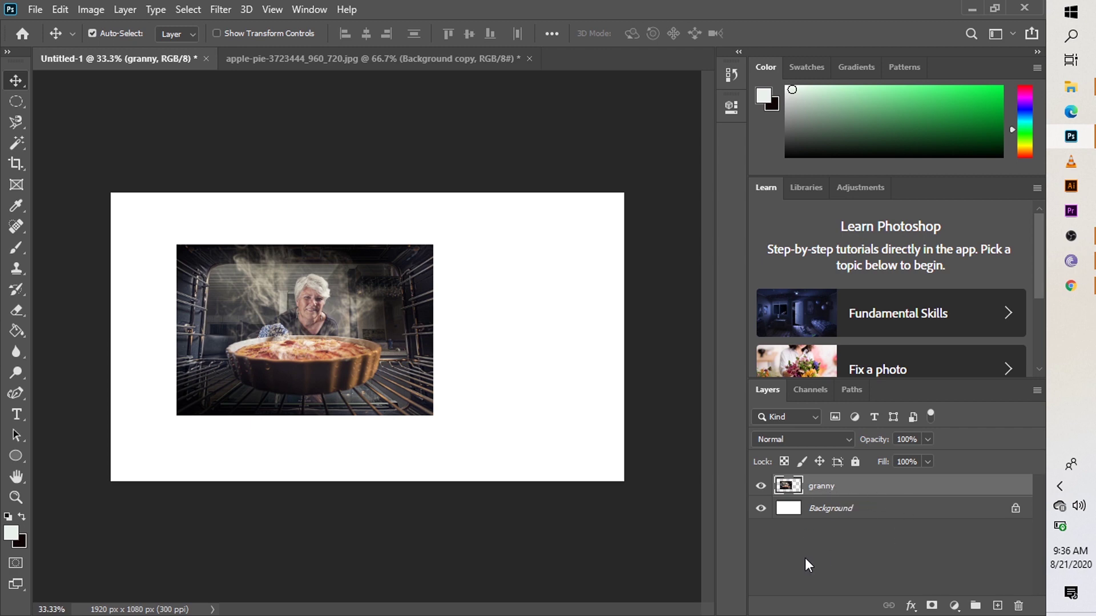
Review the source photo's layers, return to Untitled-1 and scale the granny layer up proportionally to about 104%
left_click(358, 60)
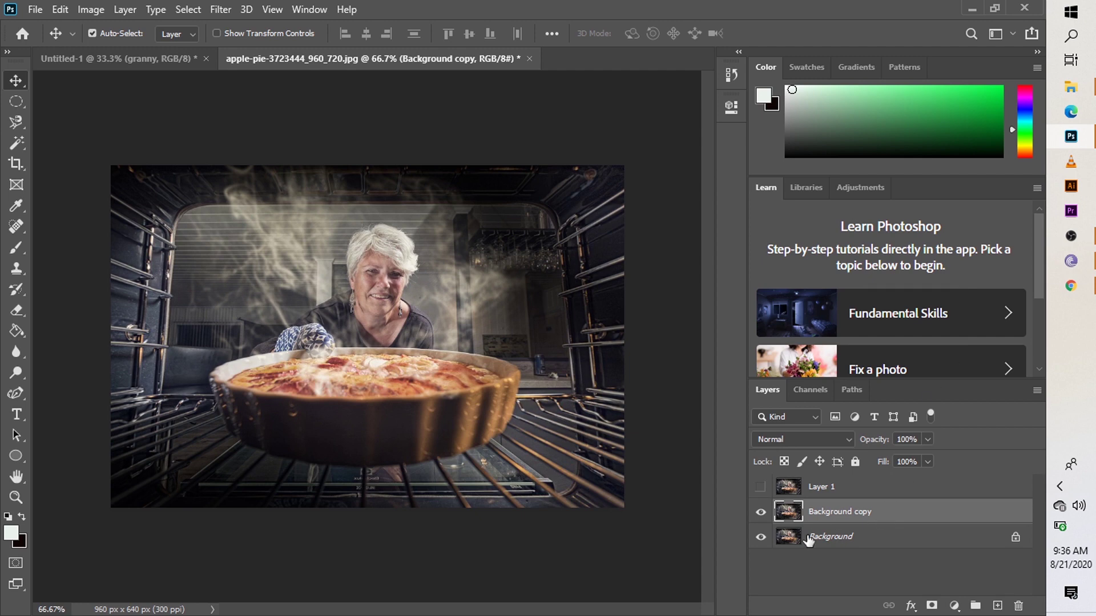
left_click(90, 60)
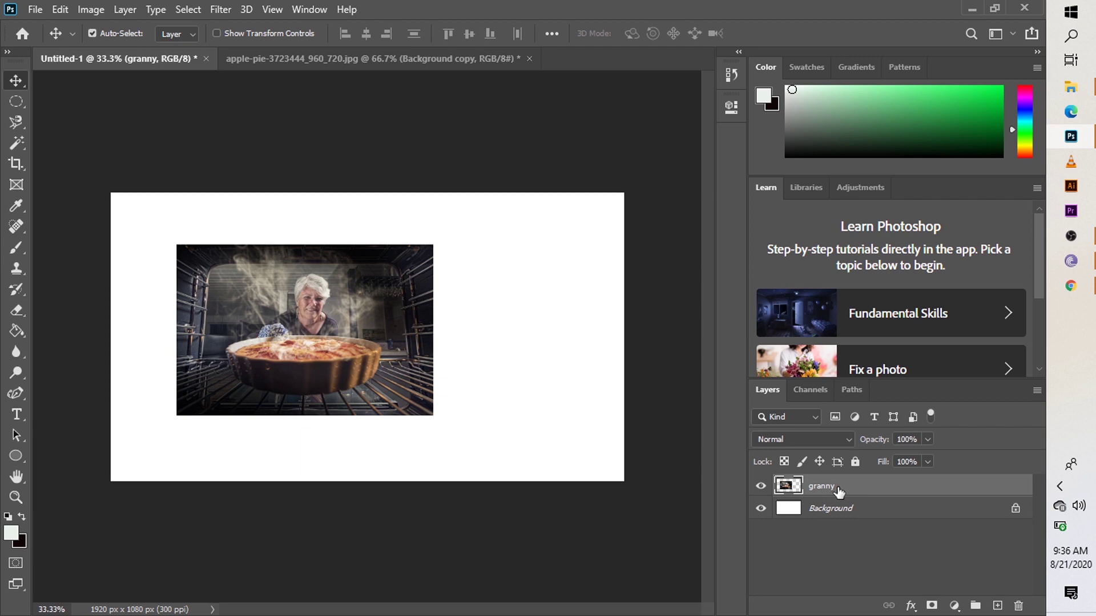
left_click(67, 11)
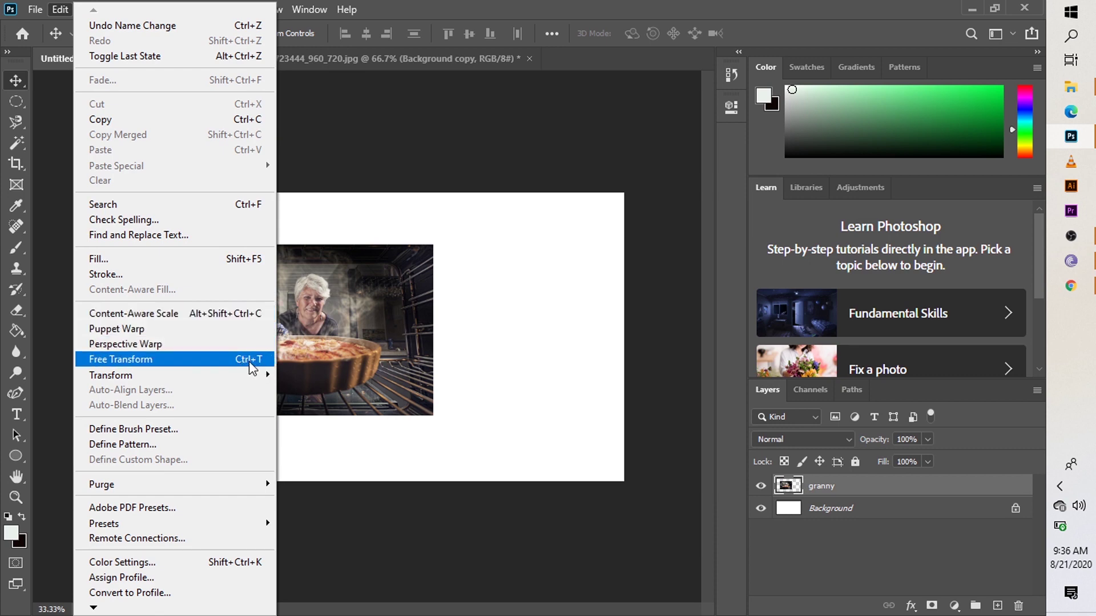
mouse_move(254, 376)
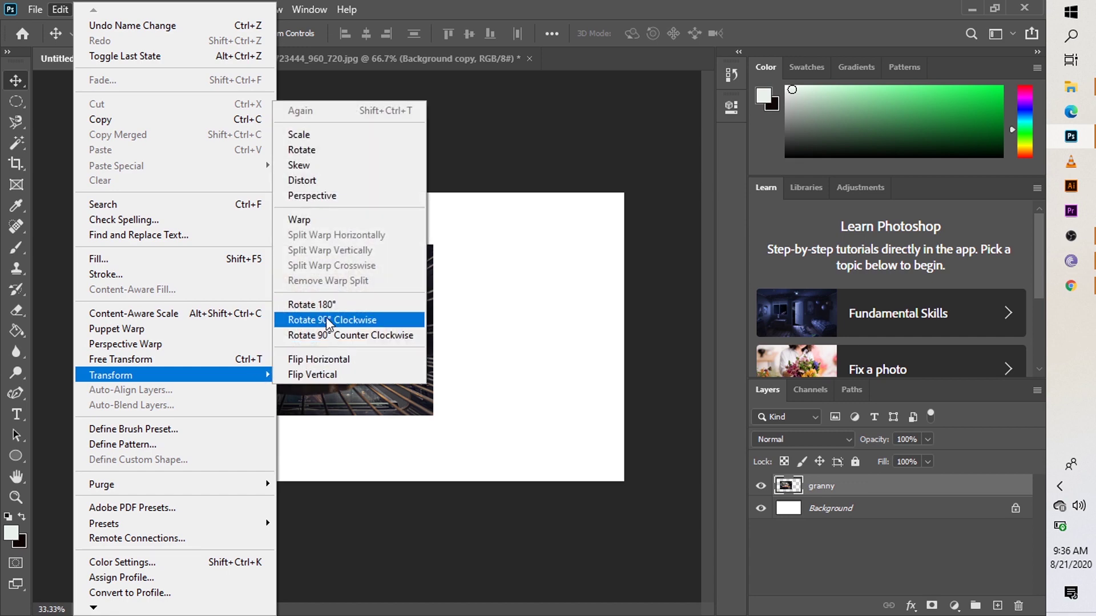
left_click(315, 195)
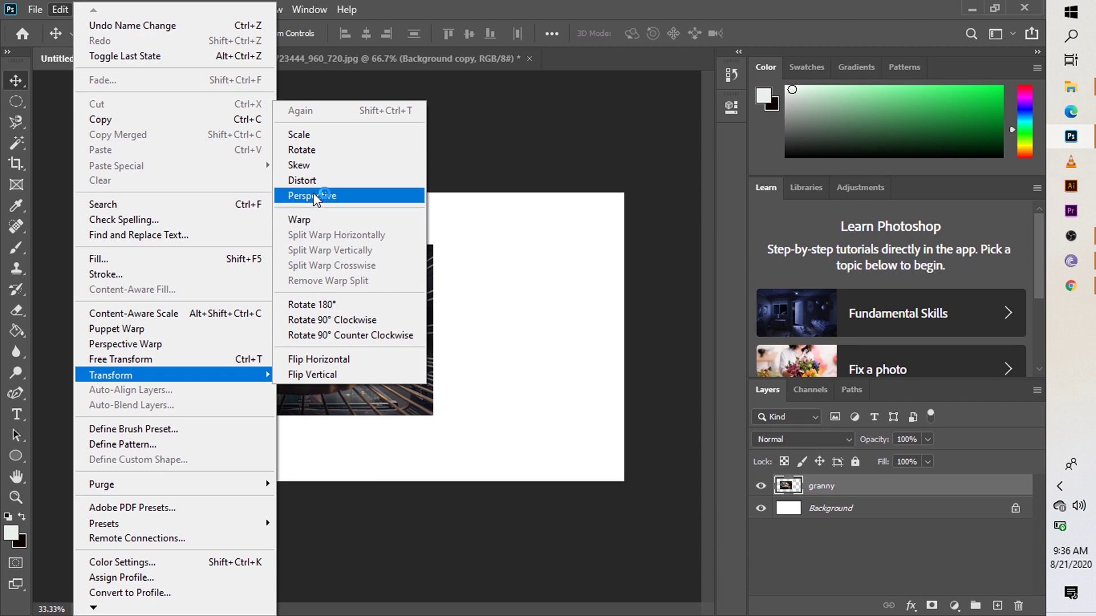
left_click(308, 138)
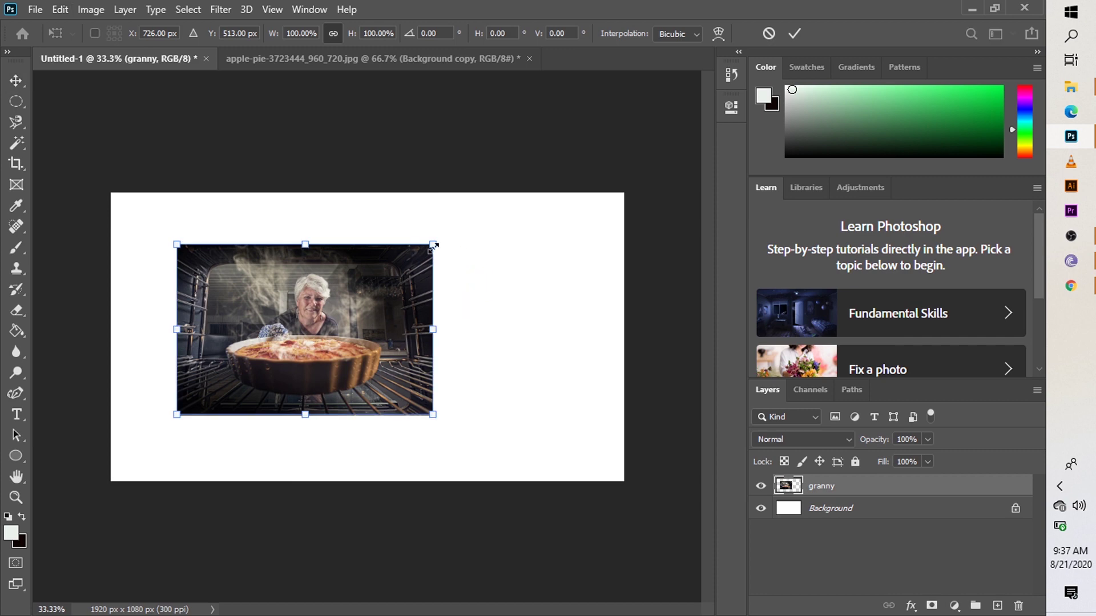
mouse_move(434, 245)
left_mouse_down()
mouse_move(482, 215)
mouse_move(392, 266)
mouse_move(301, 341)
mouse_move(444, 236)
left_mouse_up()
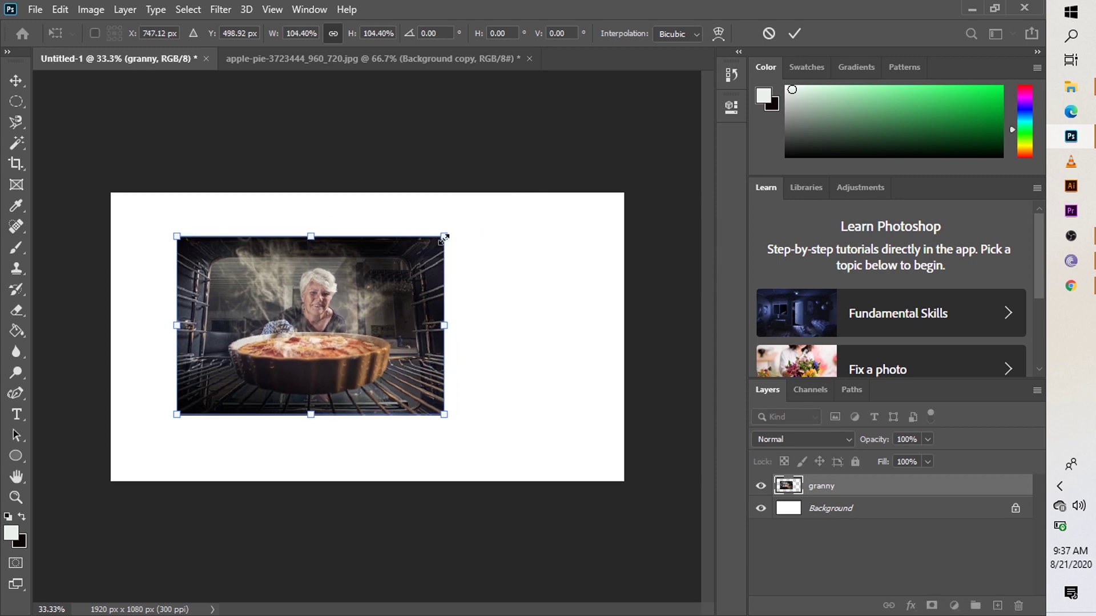
Rotate the granny layer slightly clockwise and back to about -0.5°, and commit the transform
left_click(63, 9)
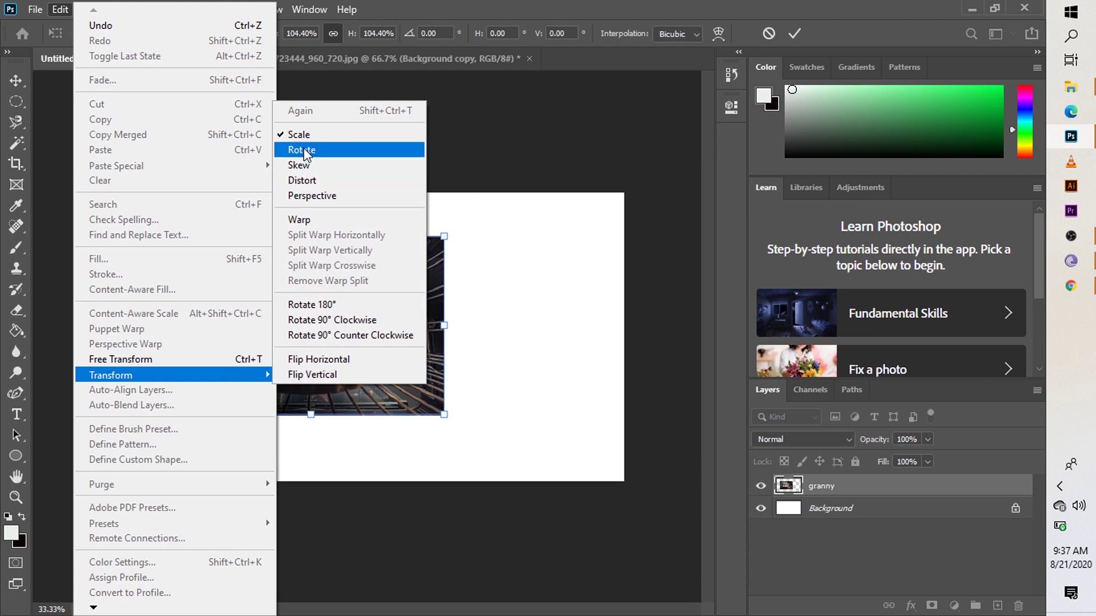
left_click(303, 150)
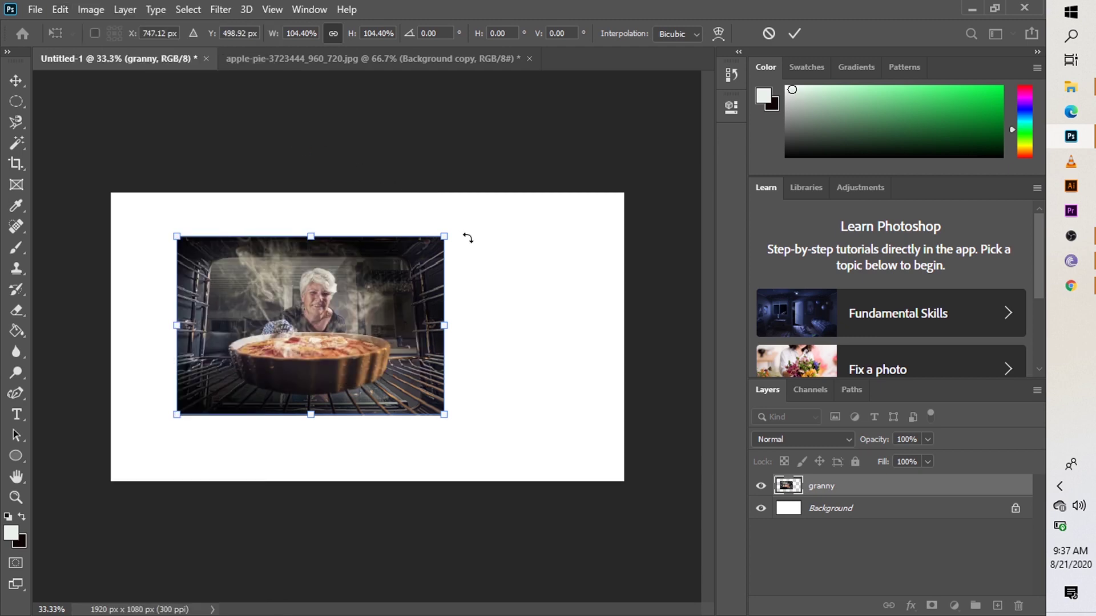
left_click_drag(469, 237, 389, 285)
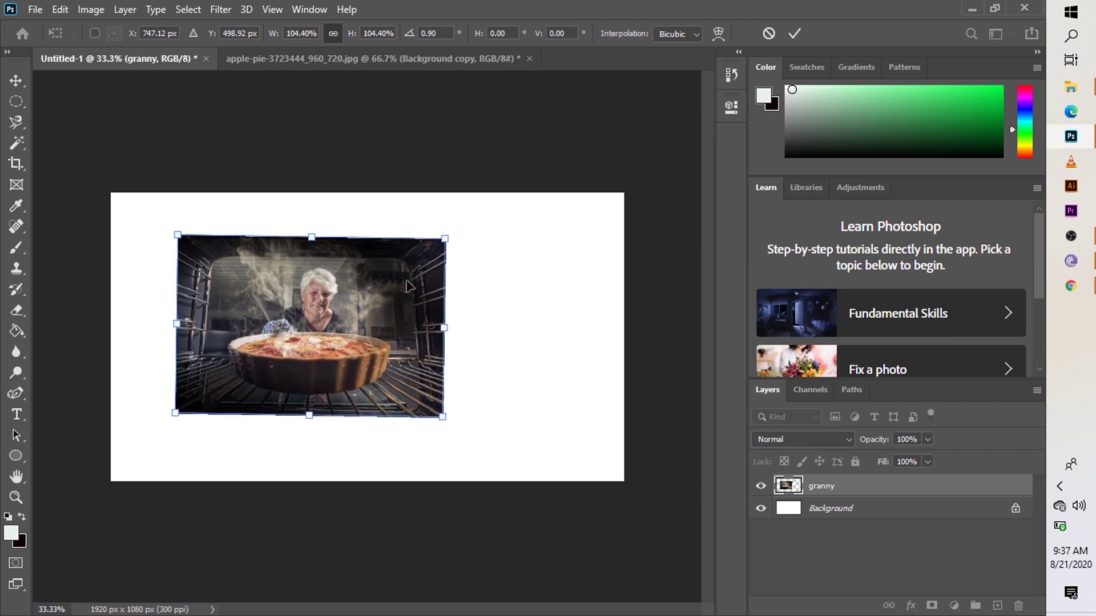
left_click_drag(452, 236, 450, 233)
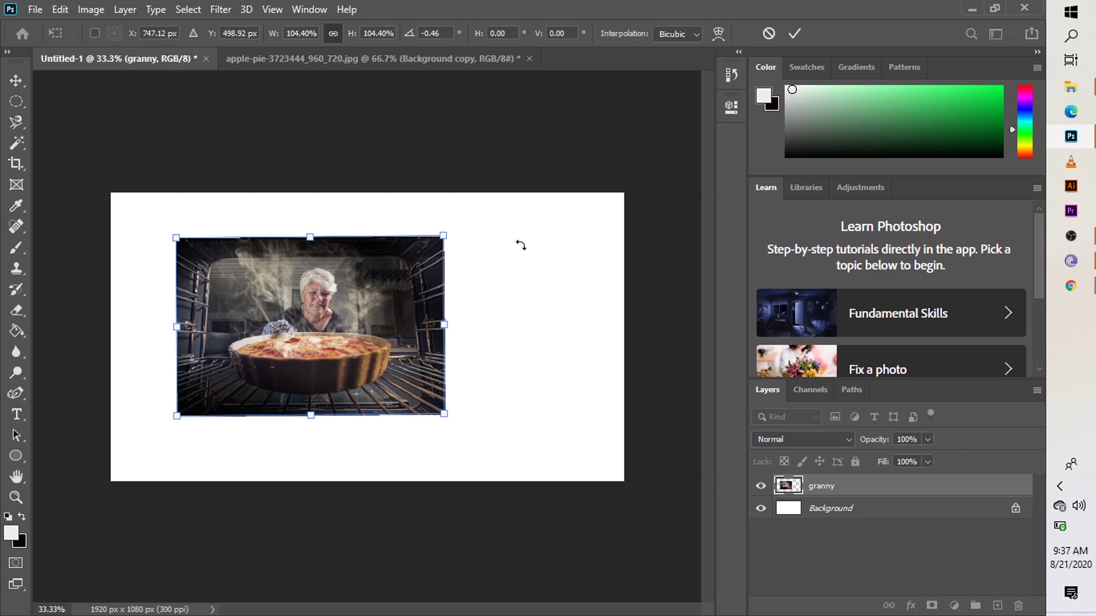
key("Return")
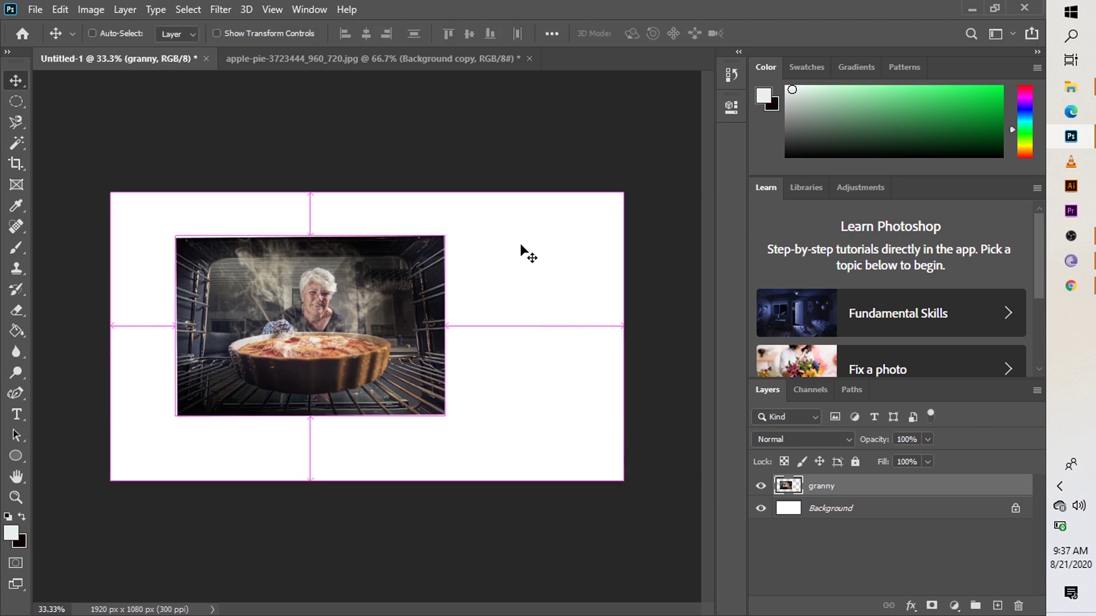
Free-transform the granny layer to about 105% width and 107% height with a rotation of about 0.85°, and commit it
key("ctrl+t")
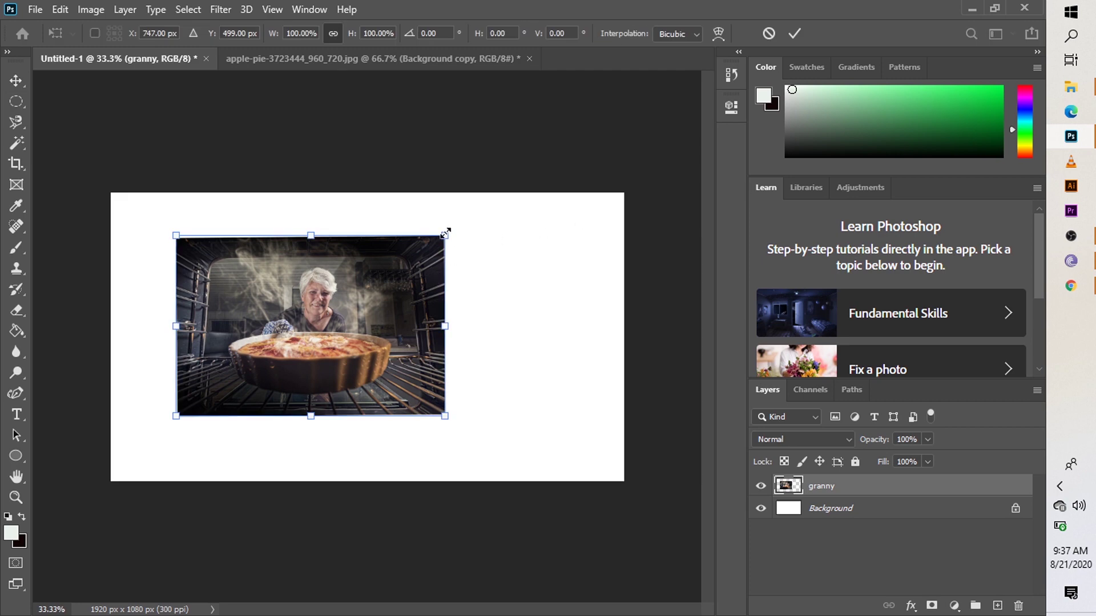
left_click_drag(445, 234, 435, 257)
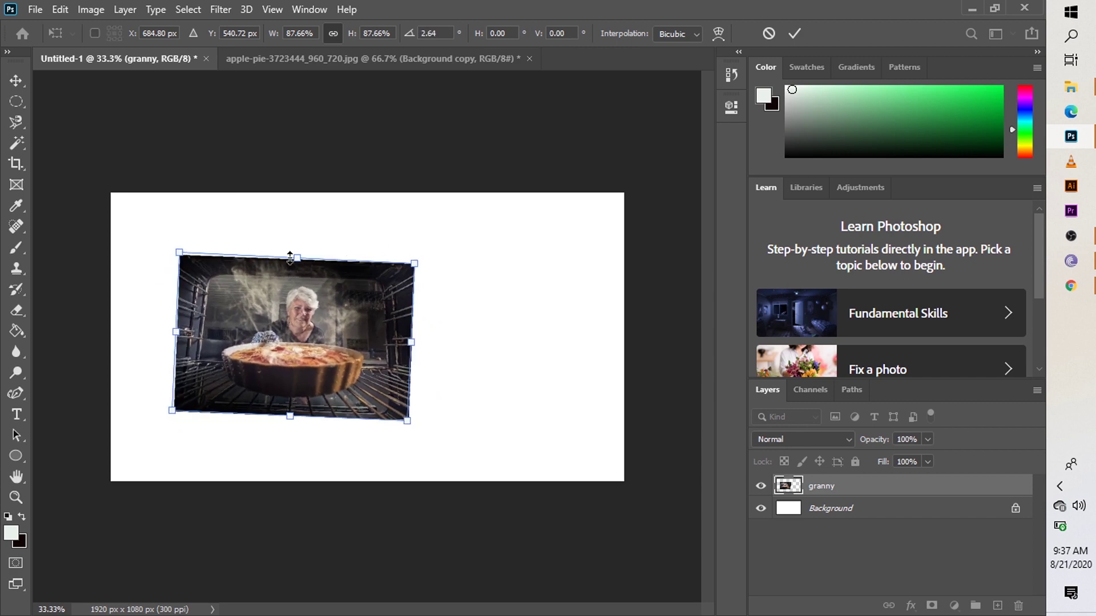
left_click_drag(296, 257, 322, 253)
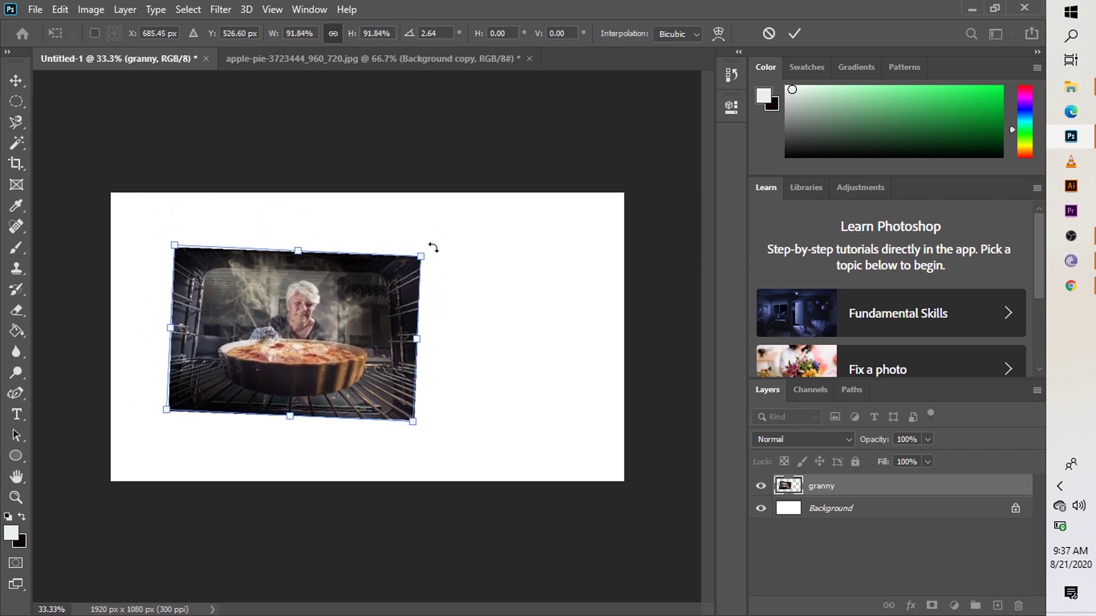
mouse_move(433, 247)
left_mouse_down()
mouse_move(421, 238)
mouse_move(430, 244)
left_mouse_up()
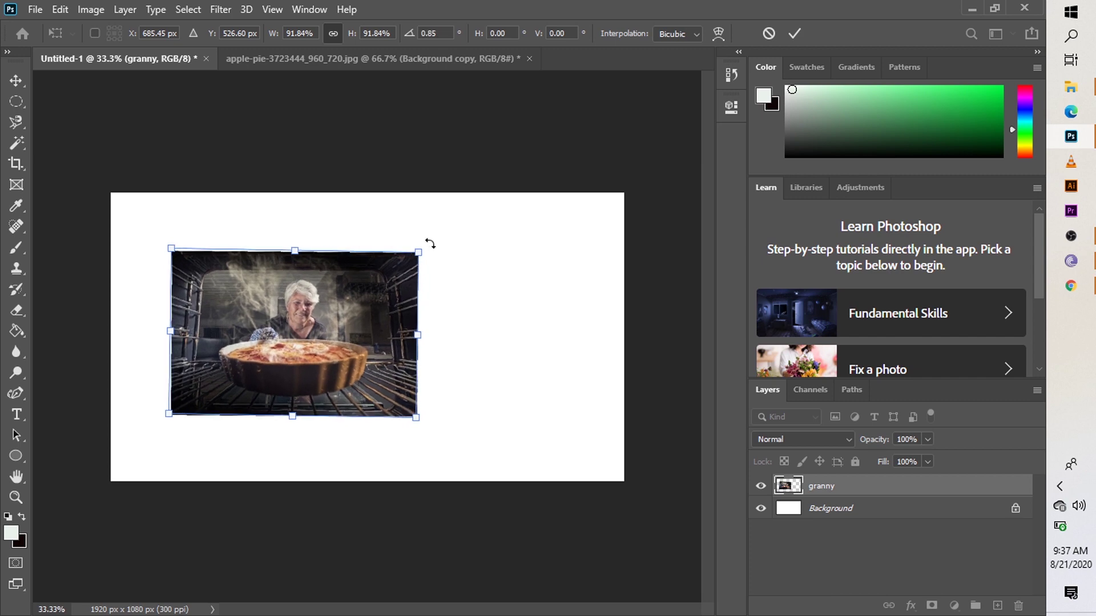
left_click_drag(437, 241, 461, 223)
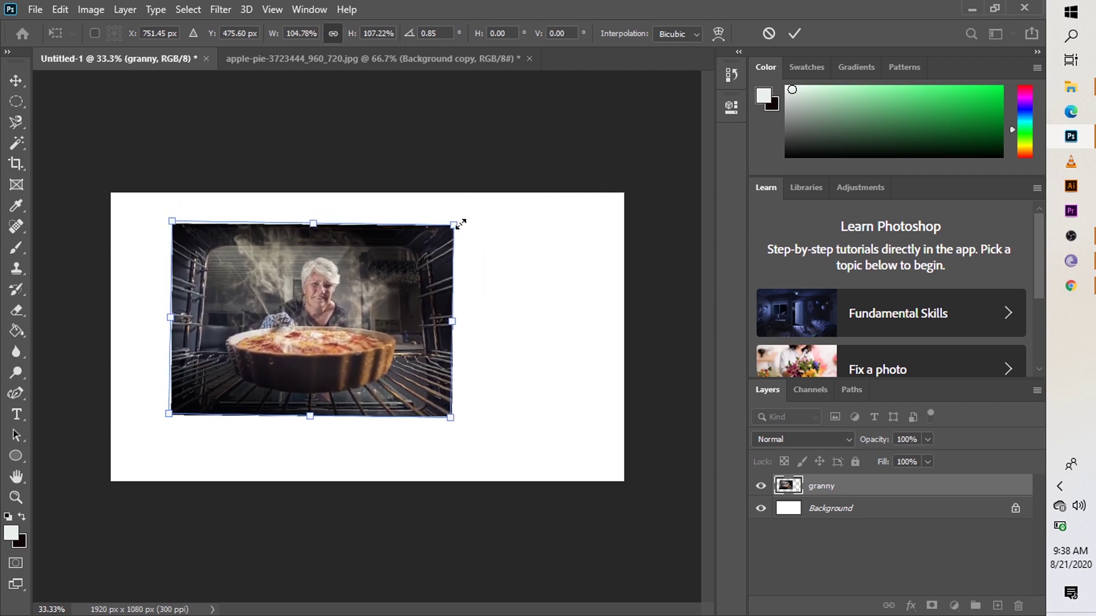
key("Return")
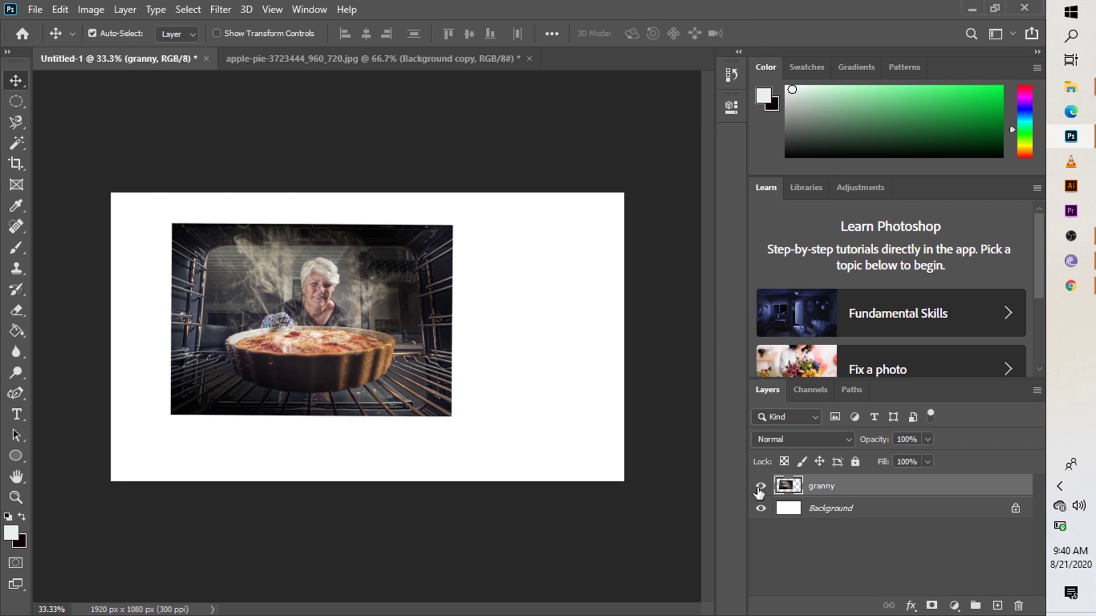
Toggle the visibility of the granny layer and leave it hidden
left_click(761, 487)
left_click(760, 489)
left_click(759, 489)
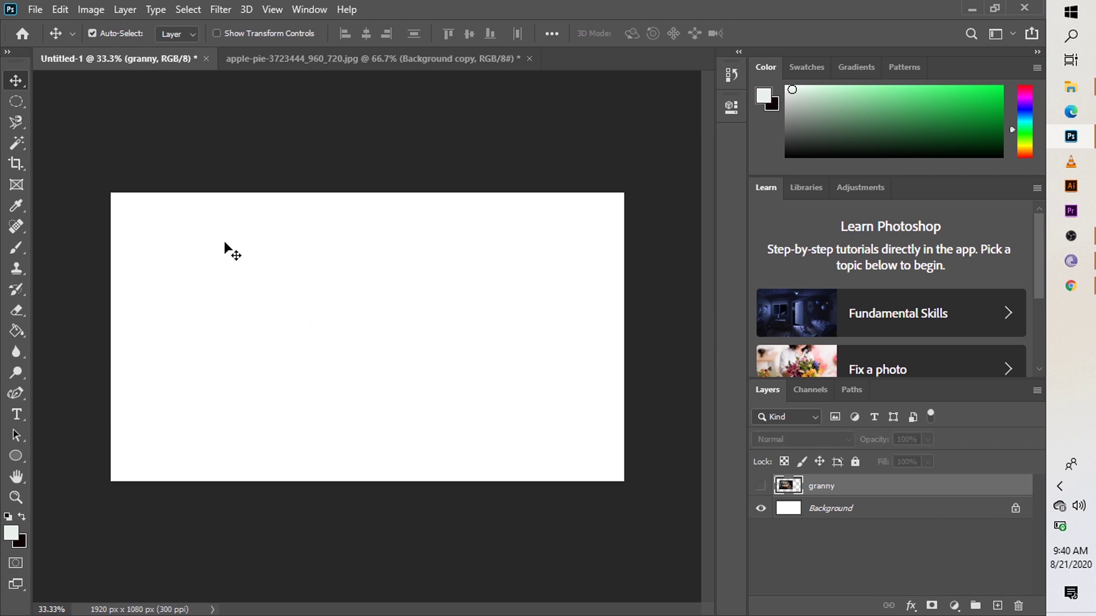
left_click(33, 9)
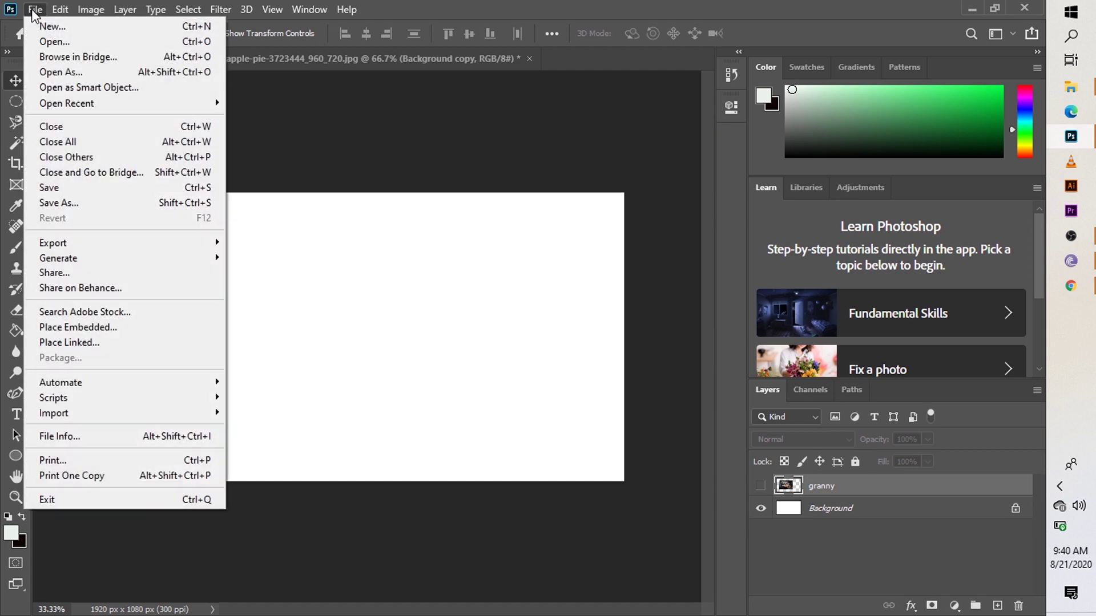
left_click(67, 45)
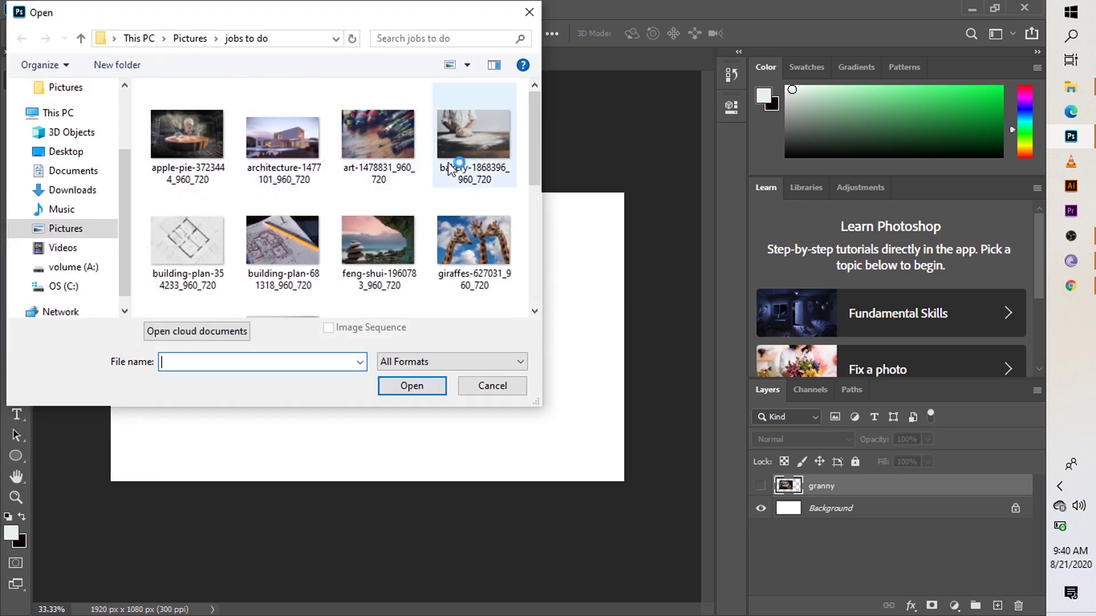
mouse_move(536, 128)
left_mouse_down()
mouse_move(530, 275)
mouse_move(521, 124)
left_mouse_up()
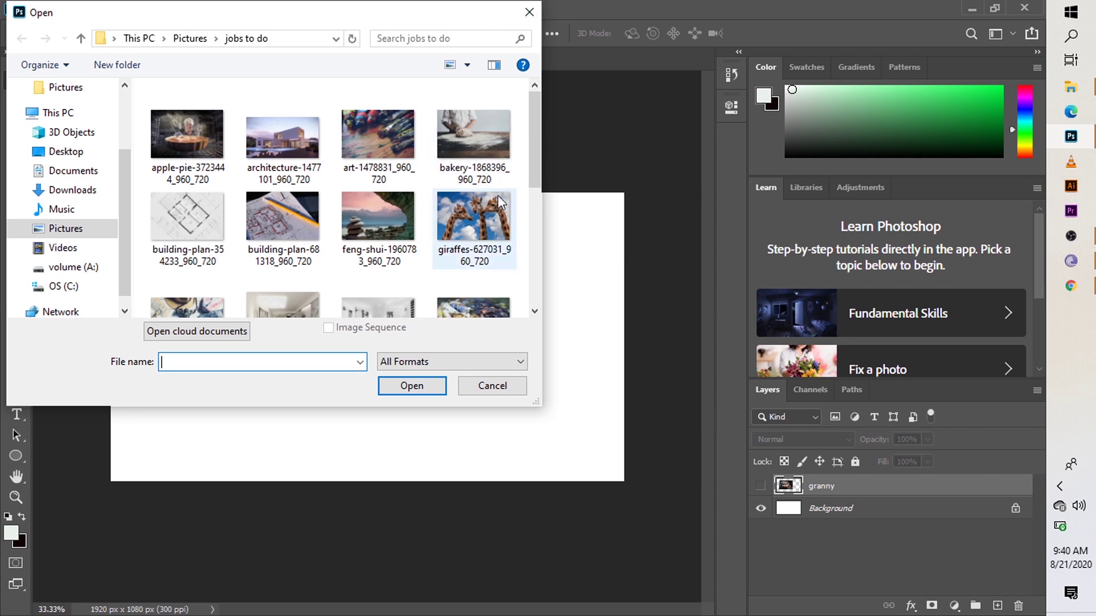
left_click(518, 384)
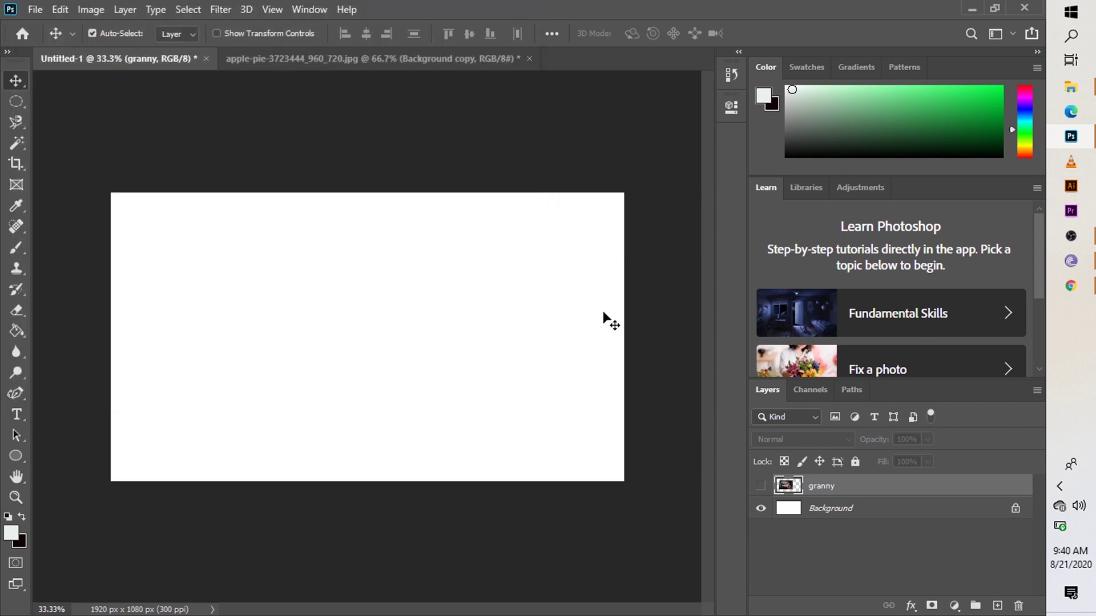
Switch to the jobs to do folder in File Explorer and place the image architecture-1477101_960_720 into the Untitled-1 document
left_click(1076, 93)
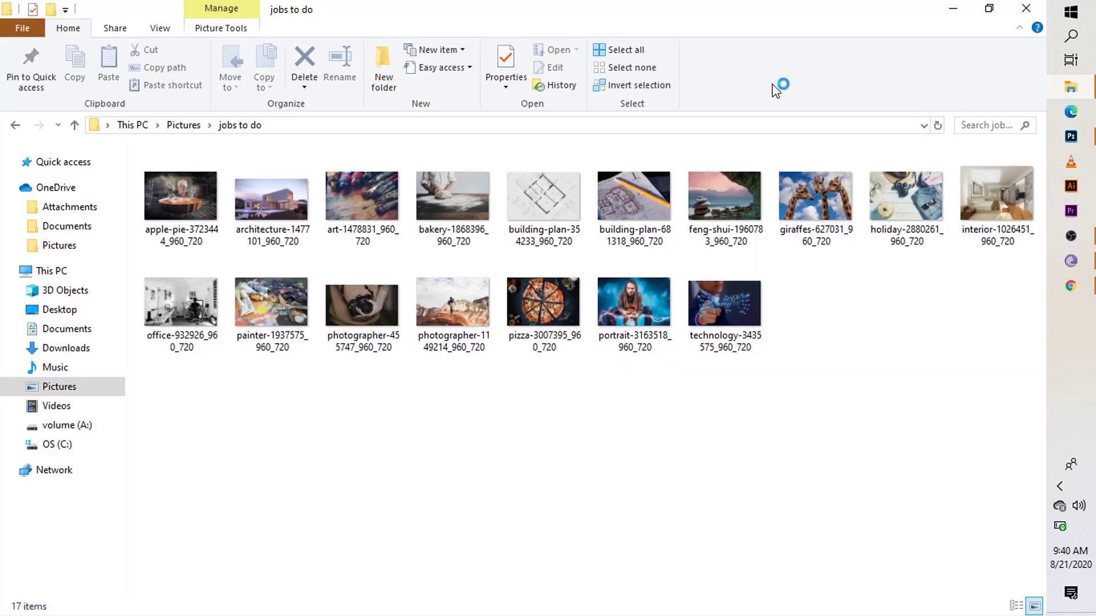
left_click(989, 9)
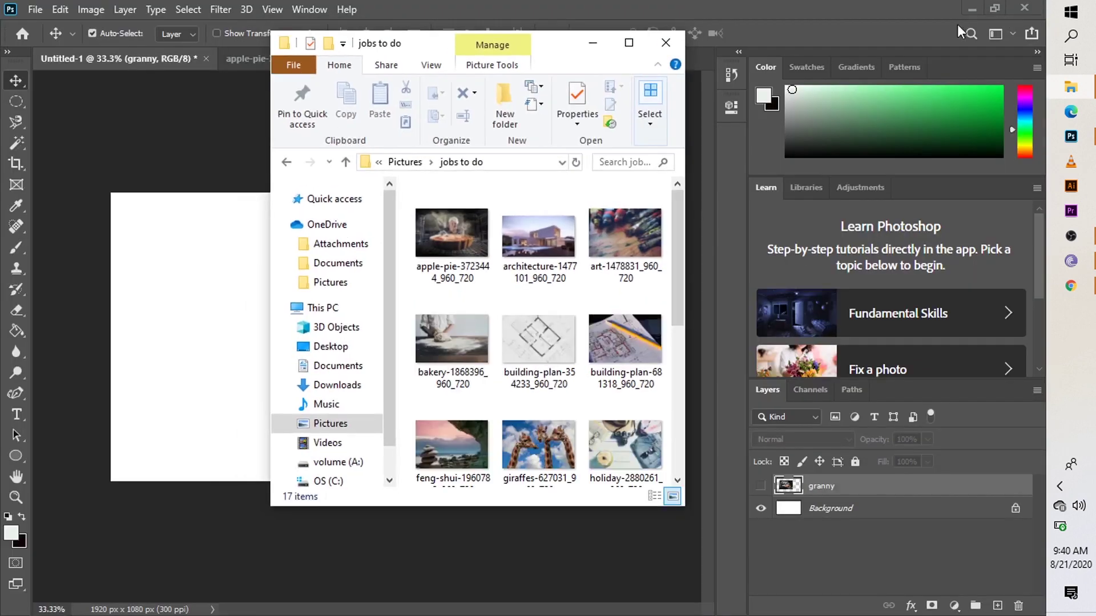
left_click(561, 246)
left_click_drag(537, 249, 212, 316)
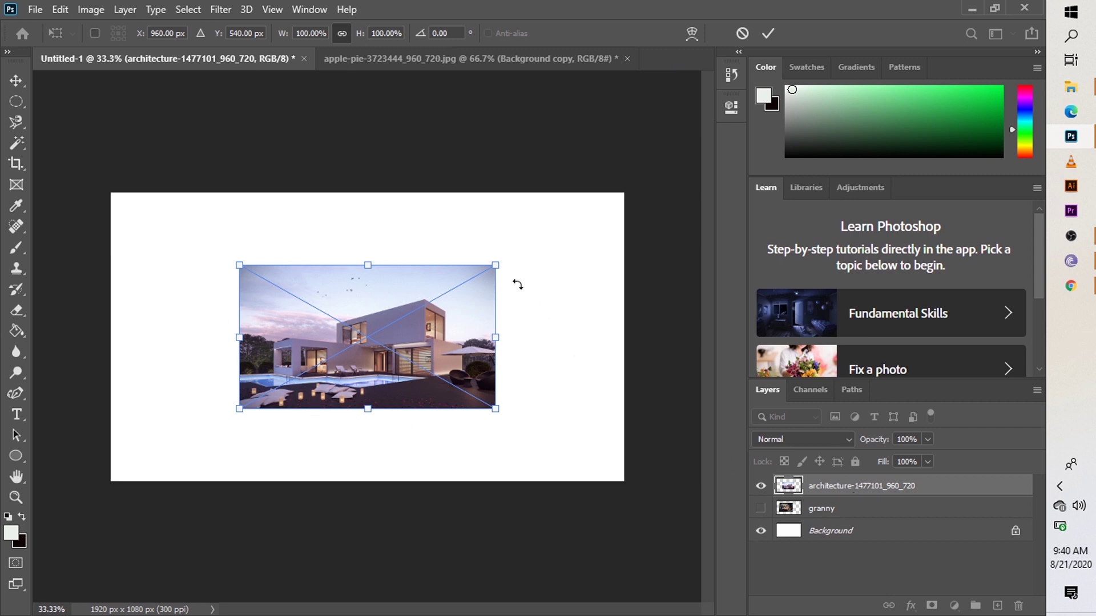
Enlarge the placed architecture photo proportionally to just over 200% so it covers the whole canvas, and commit the placement
left_click_drag(497, 266, 583, 217)
left_click_drag(240, 409, 116, 478)
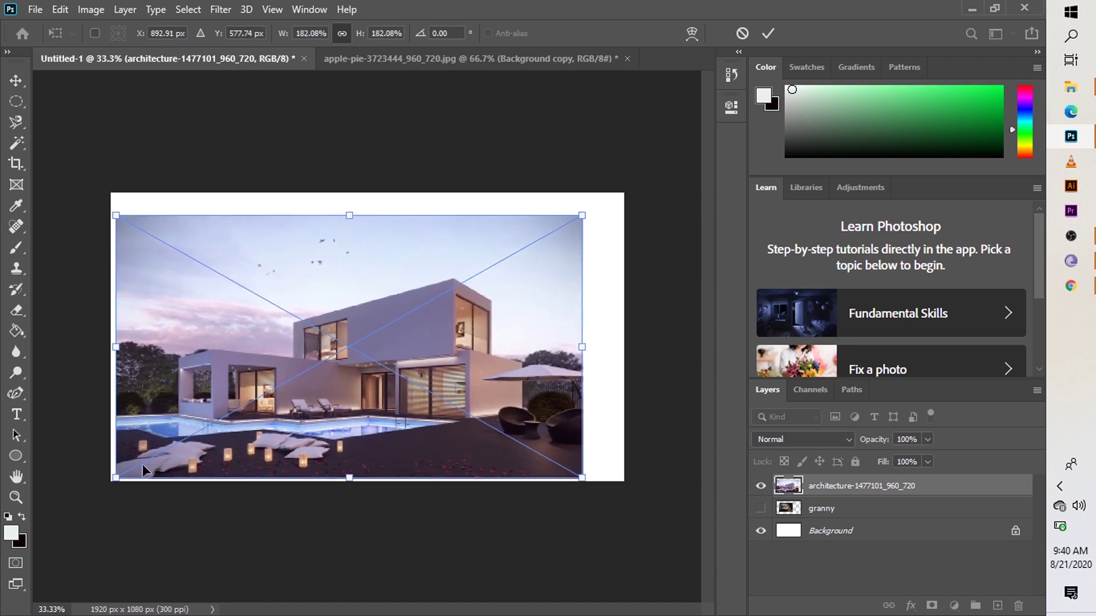
left_click_drag(582, 213, 628, 188)
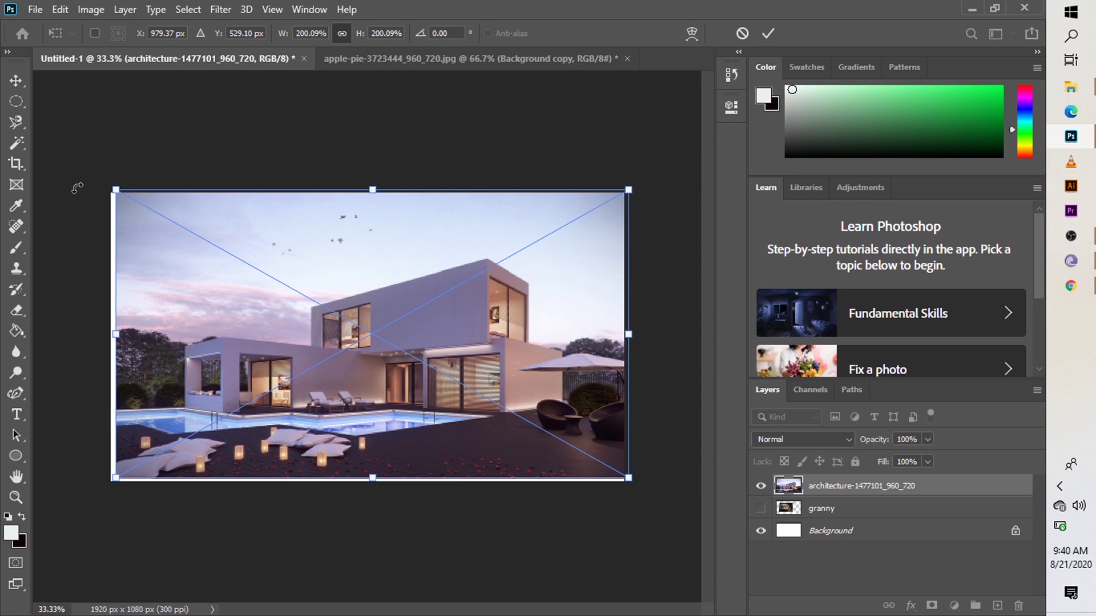
left_click_drag(116, 189, 103, 183)
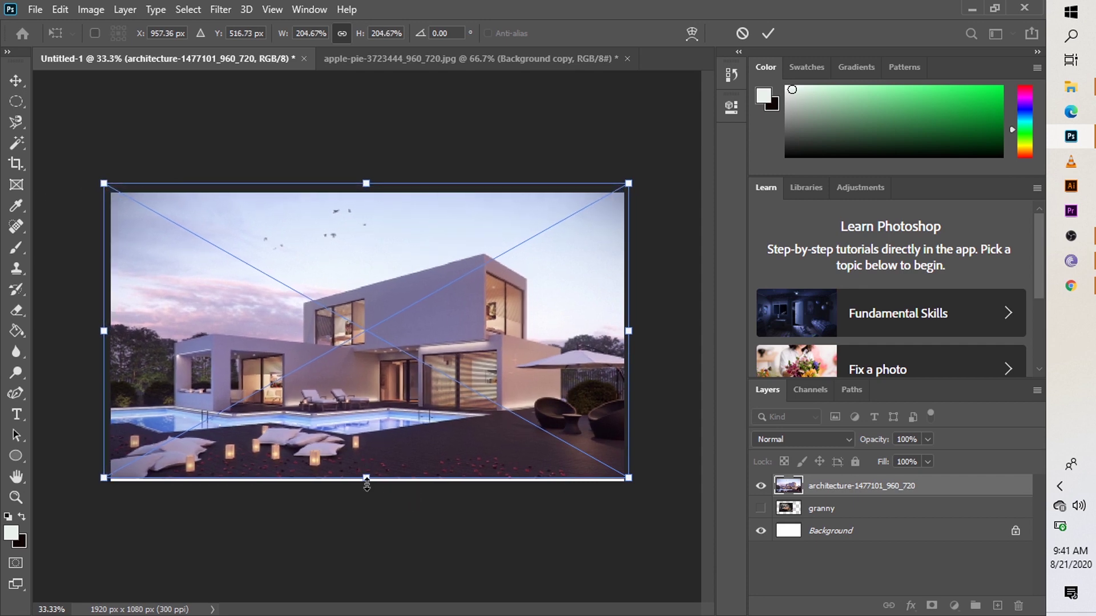
left_click_drag(366, 478, 366, 482)
key("Return")
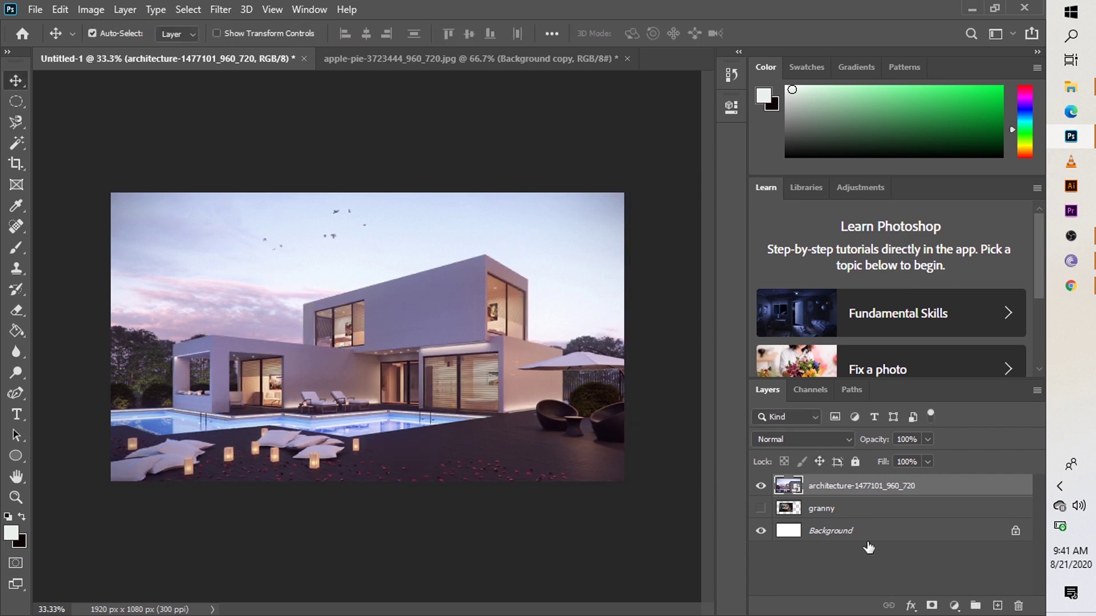
Delete the granny layer and select the architecture layer
left_click(862, 510)
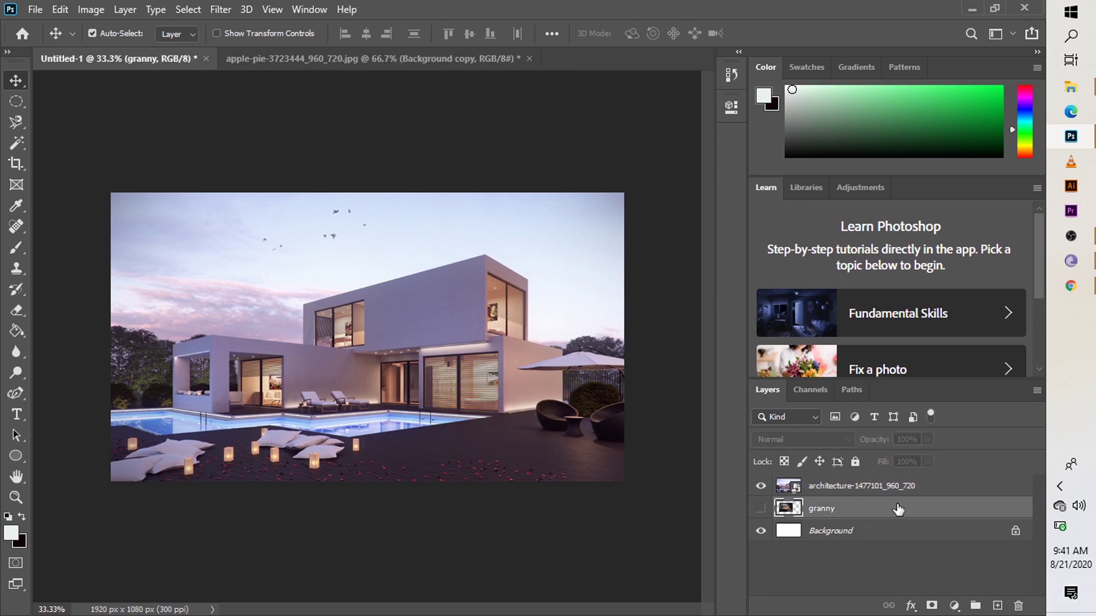
left_click_drag(897, 509, 1021, 613)
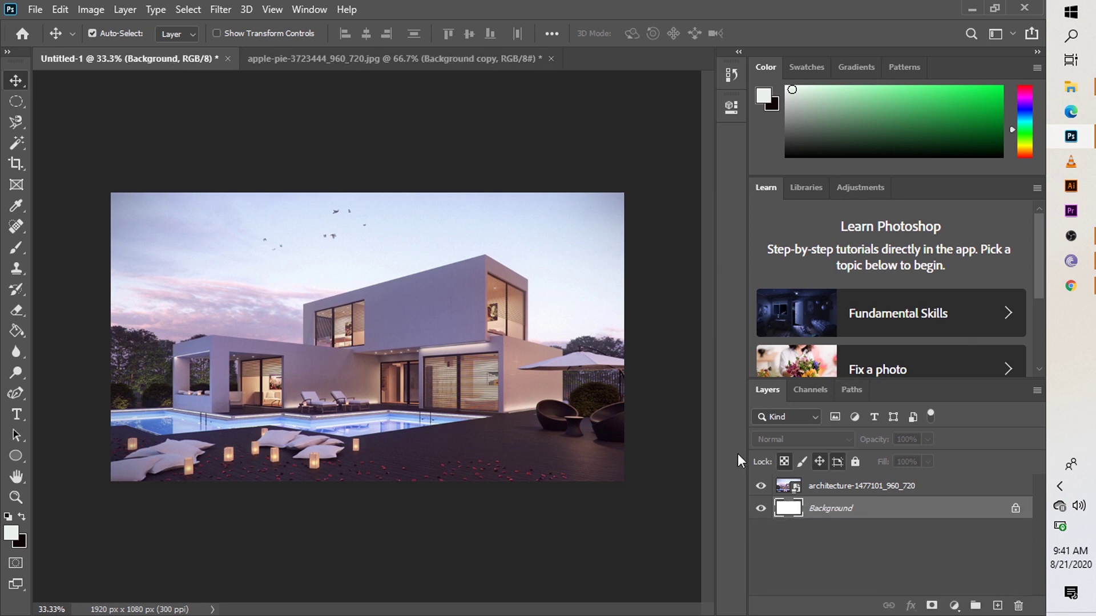
left_click(889, 485)
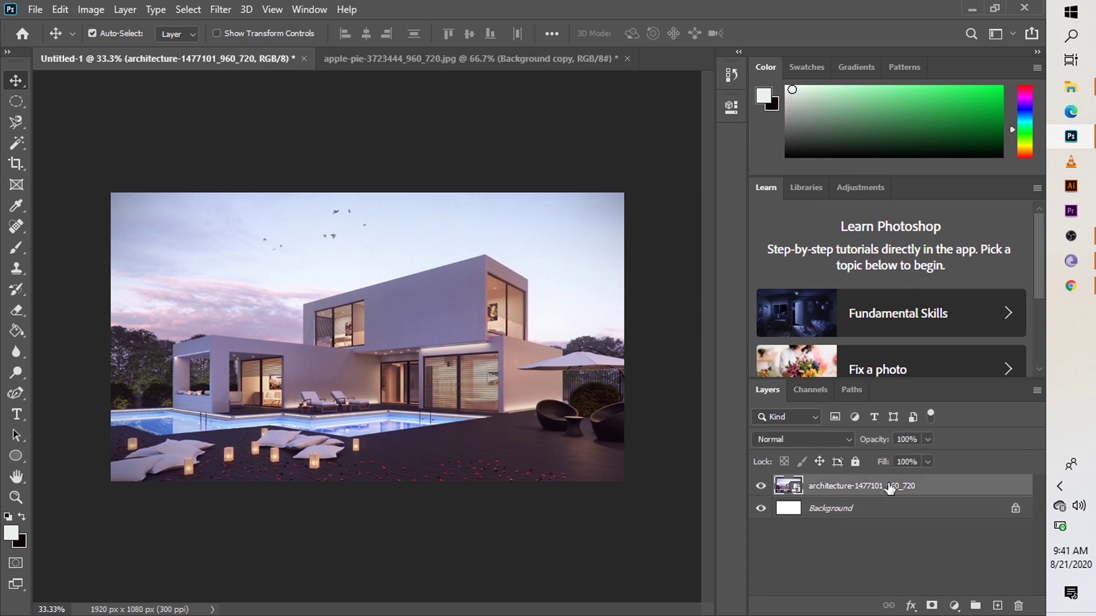
Rename the architecture-1477101_960_720 layer as "architectural huse"
double_click(889, 486)
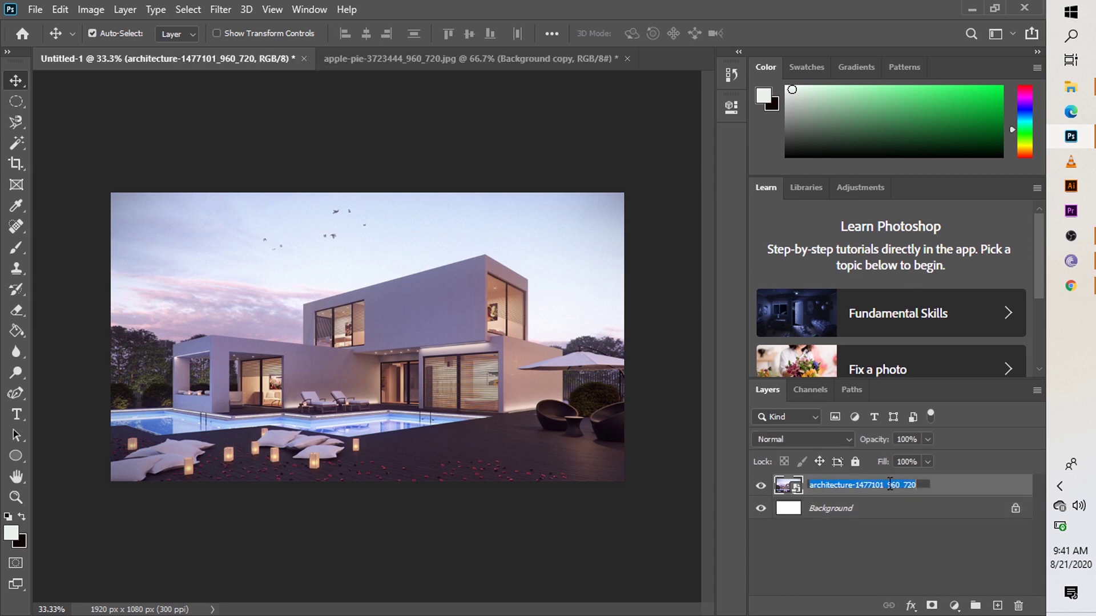
key("BackSpace")
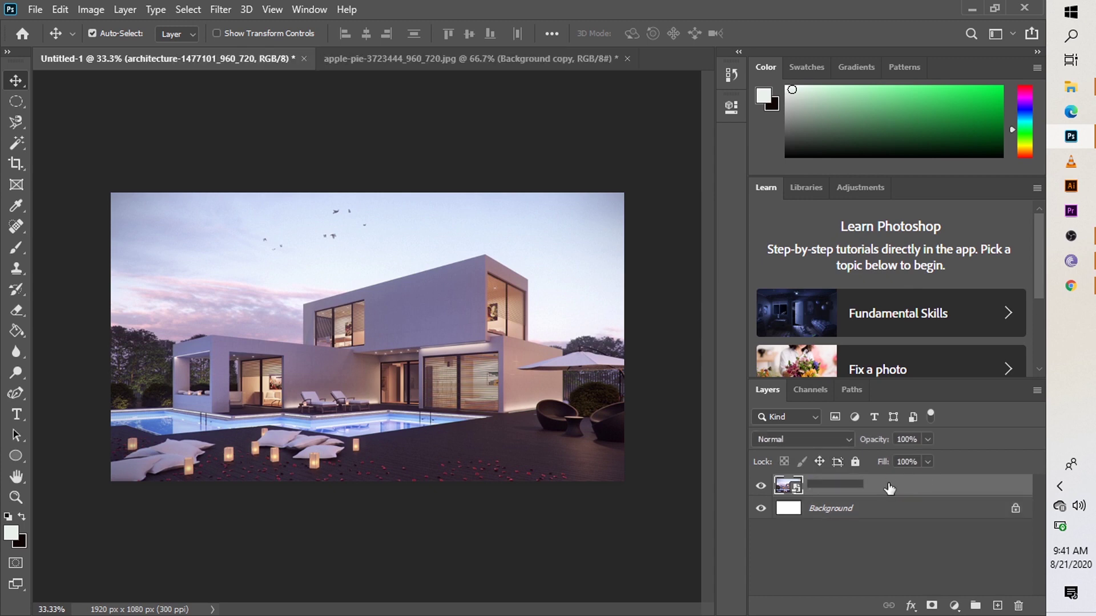
type("ar")
type("chitectura")
type("l bui")
type("ld")
key("BackSpace")
key("BackSpace")
type("hu")
key("Return")
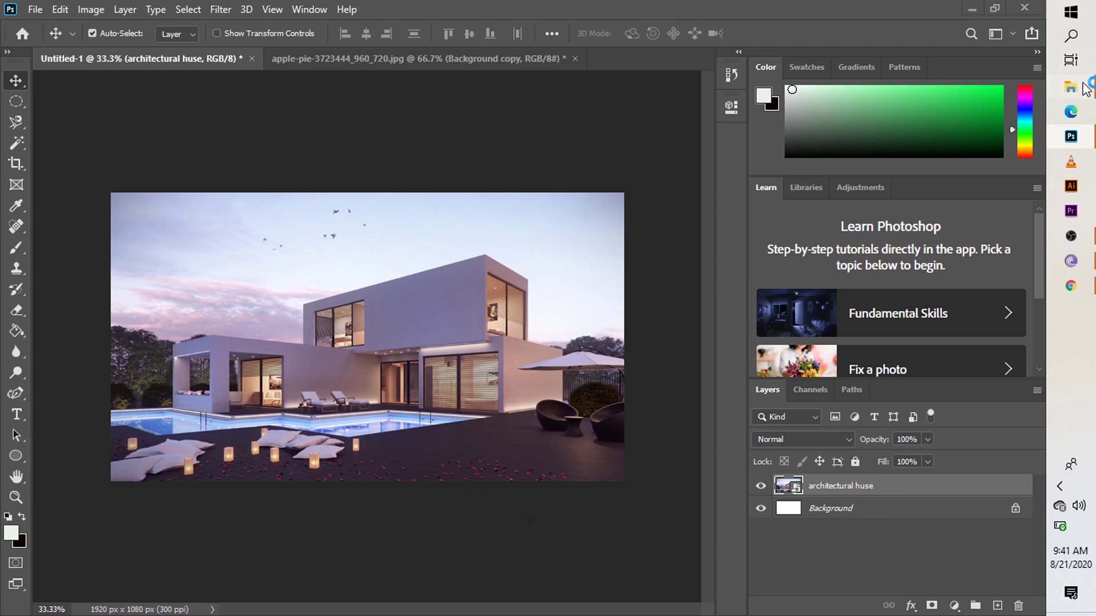
Place feng-shui-1960783_960_720 from the jobs to do folder near the canvas's upper-left corner, scaled proportionally to about 51%, and commit it
left_click(1070, 86)
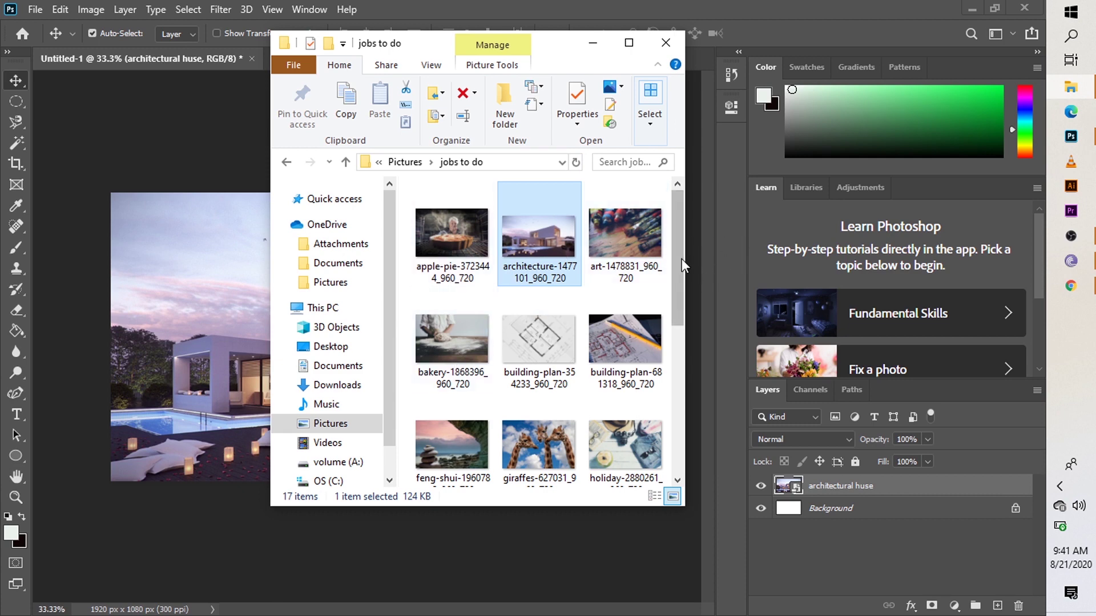
left_click_drag(680, 259, 679, 290)
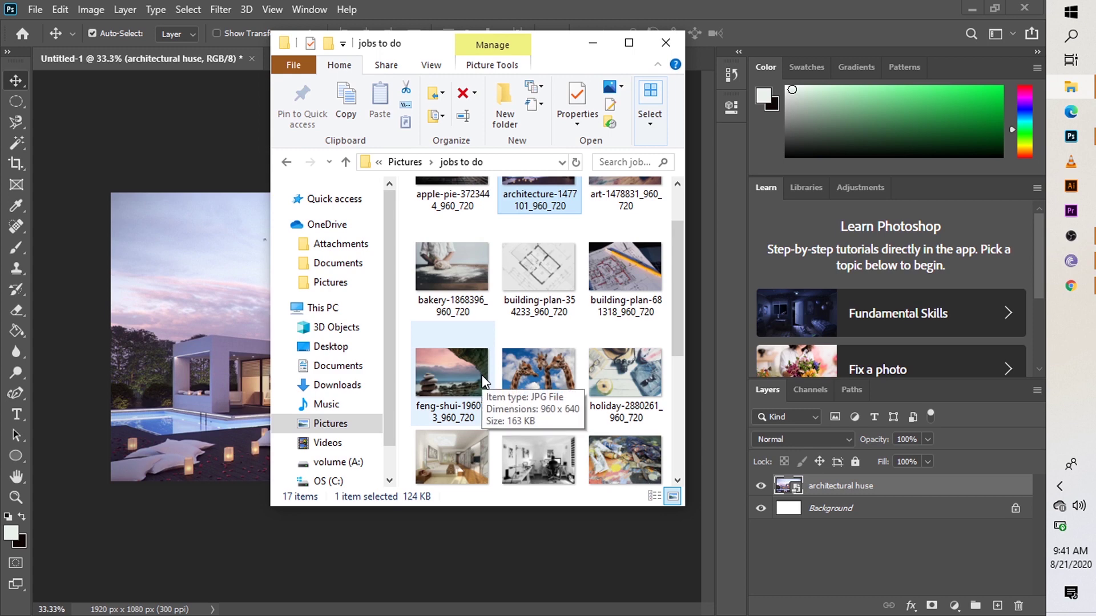
left_click_drag(481, 375, 174, 295)
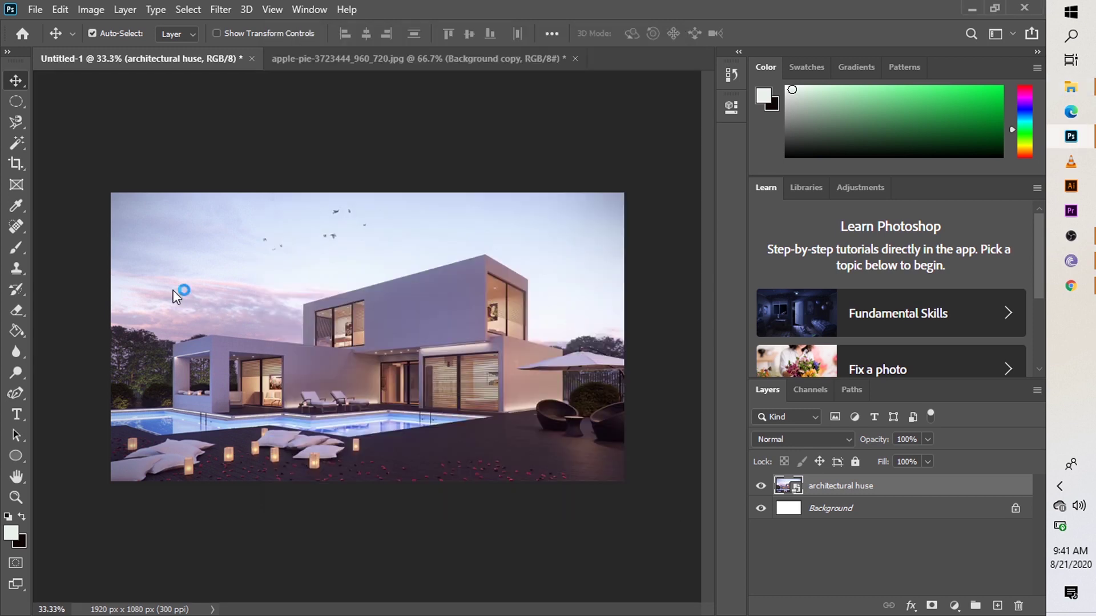
left_click_drag(383, 336, 276, 296)
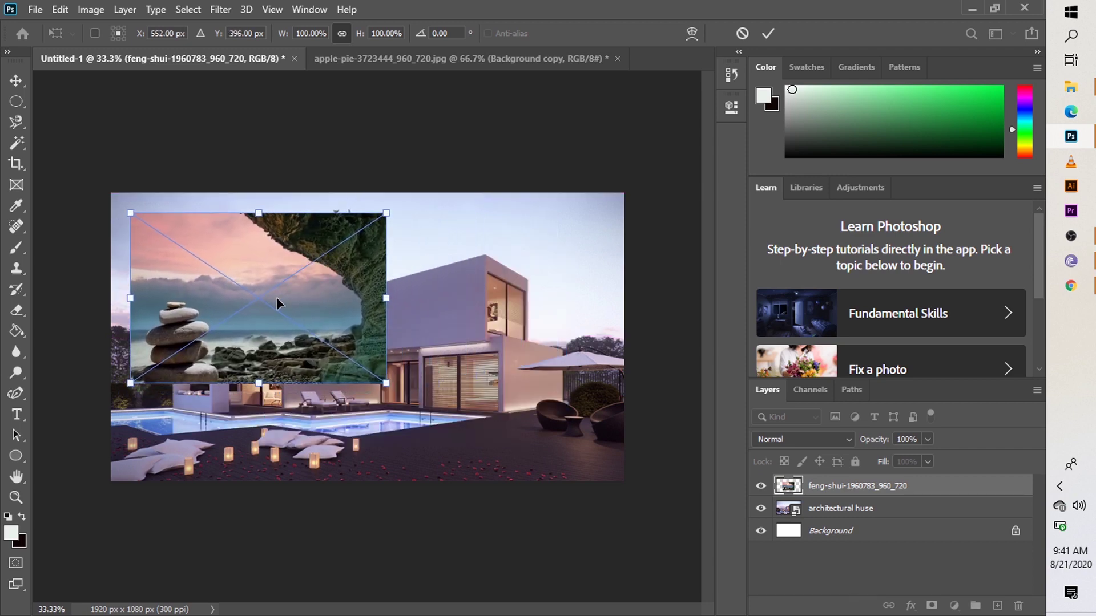
left_click_drag(385, 383, 260, 298)
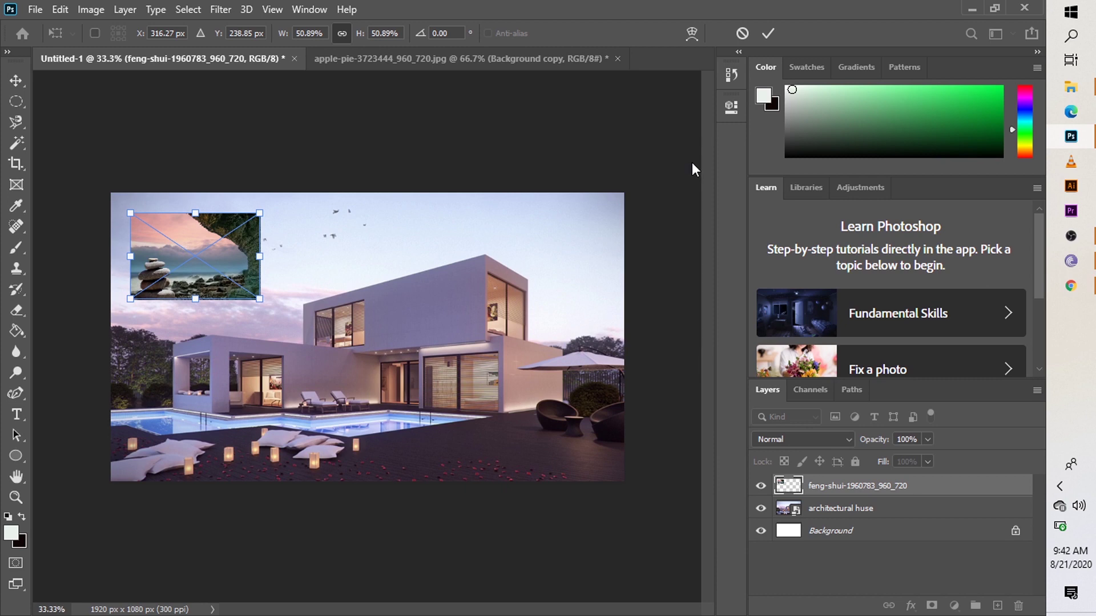
key("Return")
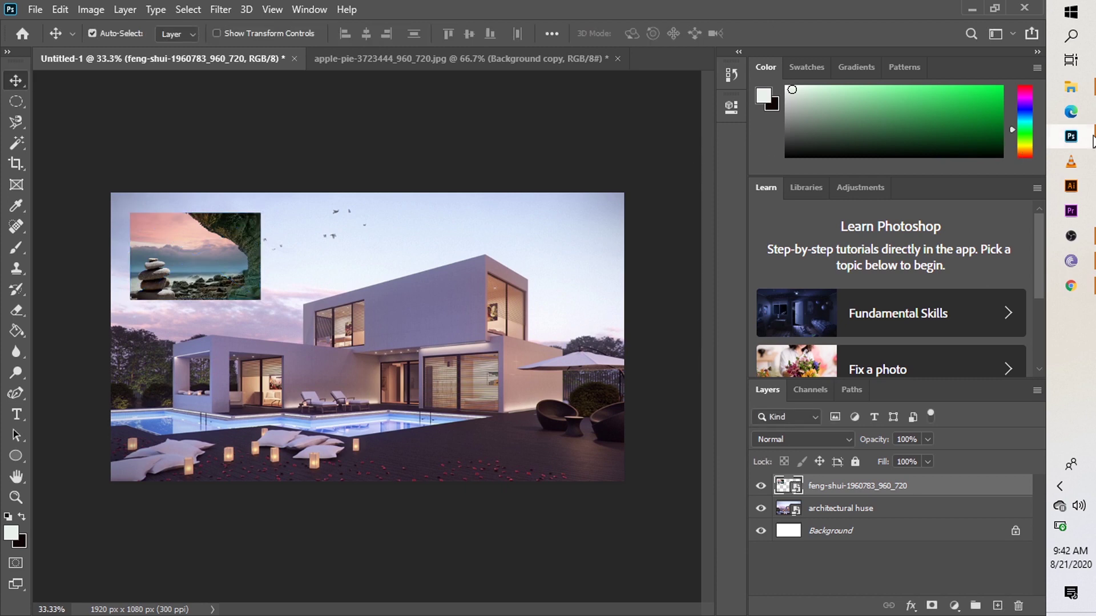
Switch to the jobs to do folder in File Explorer and place photographer-1149214_960_720 in the lower-left area of the canvas
left_click(1070, 86)
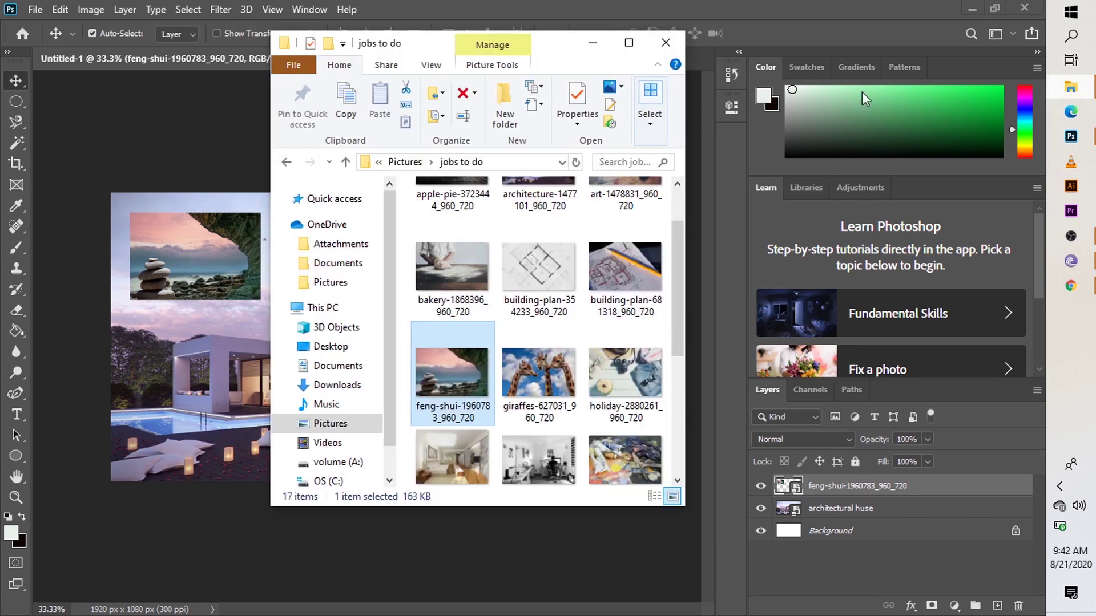
left_click_drag(678, 269, 684, 377)
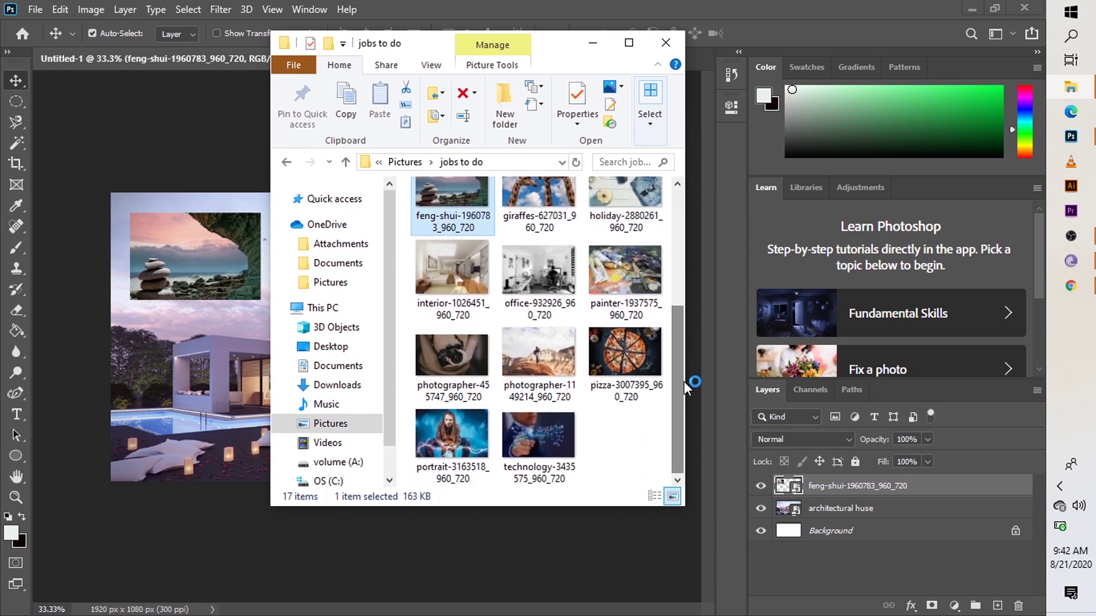
left_click(542, 364)
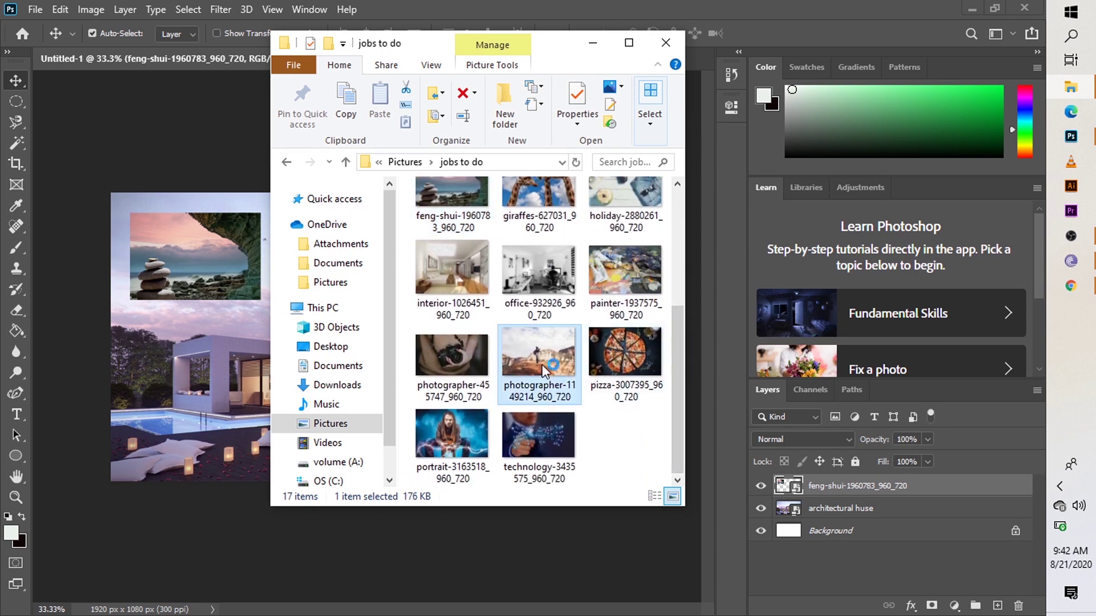
left_click_drag(542, 364, 177, 382)
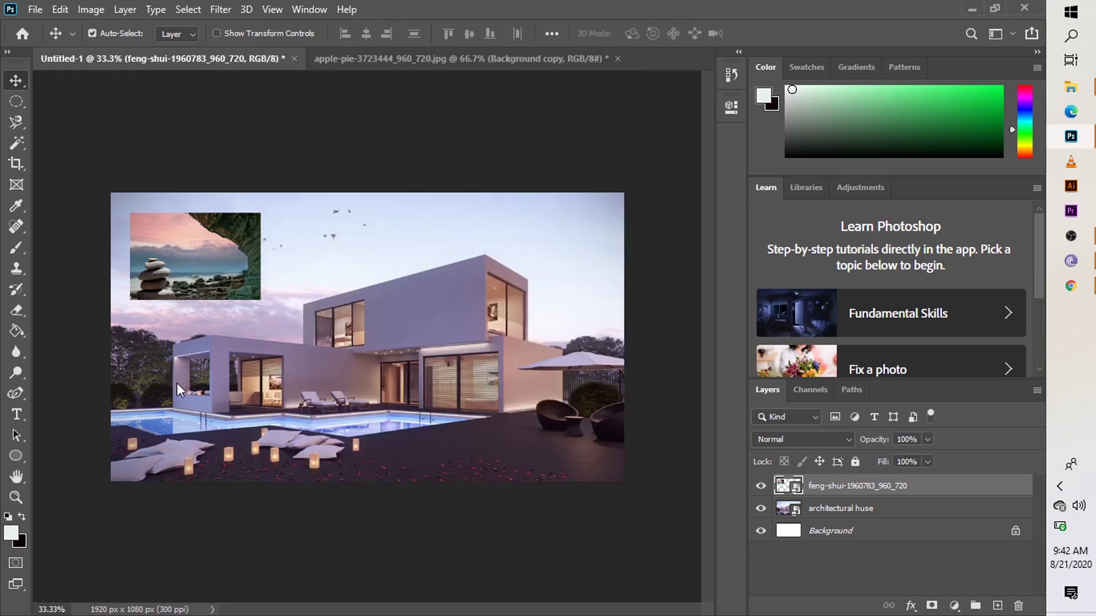
left_click_drag(389, 338, 274, 407)
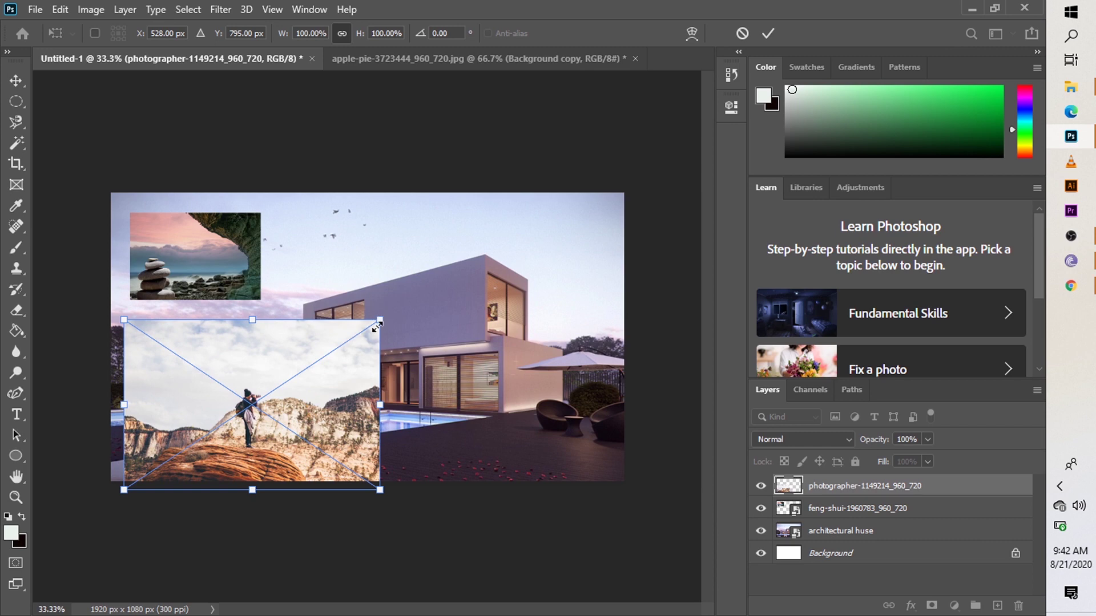
Scale the placed photographer image proportionally to about 53%, position it below the feng-shui picture with left edges aligned, and commit it
left_click_drag(377, 327, 279, 387)
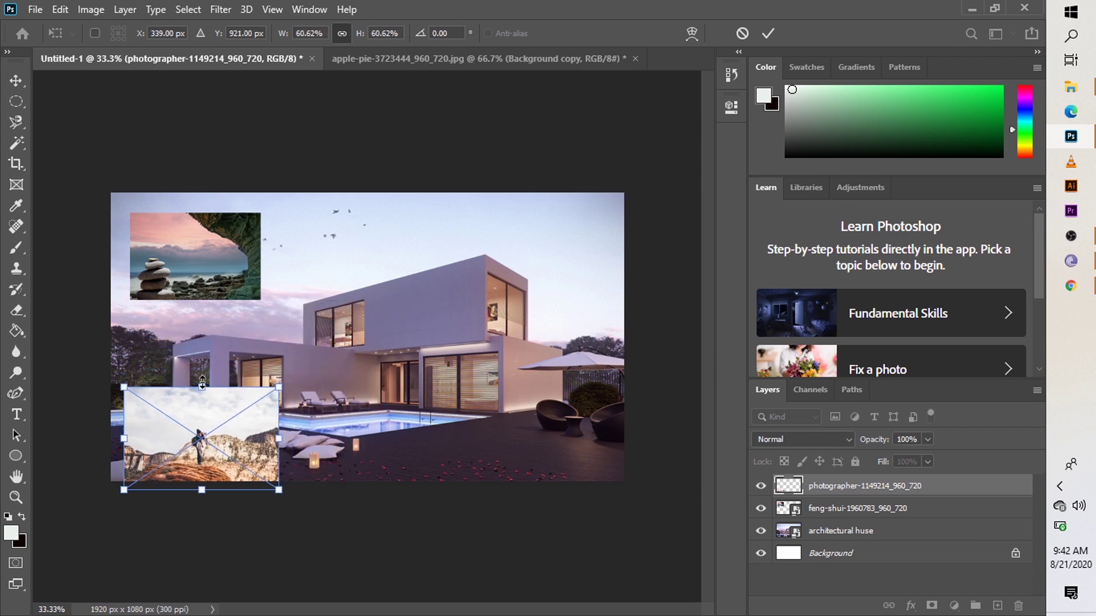
left_click_drag(178, 444, 187, 395)
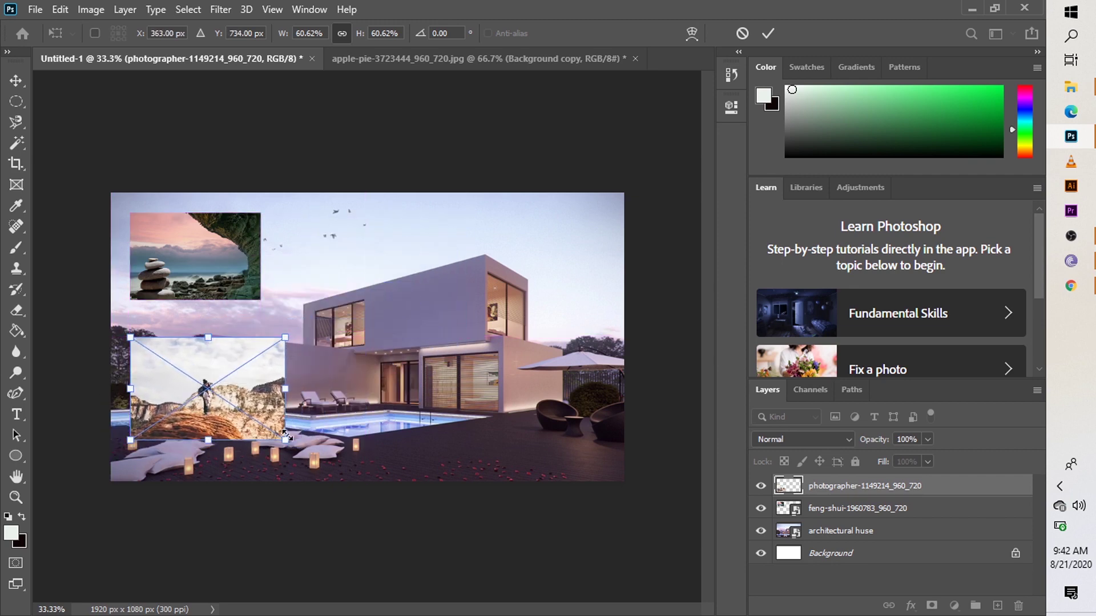
left_click_drag(286, 440, 267, 430)
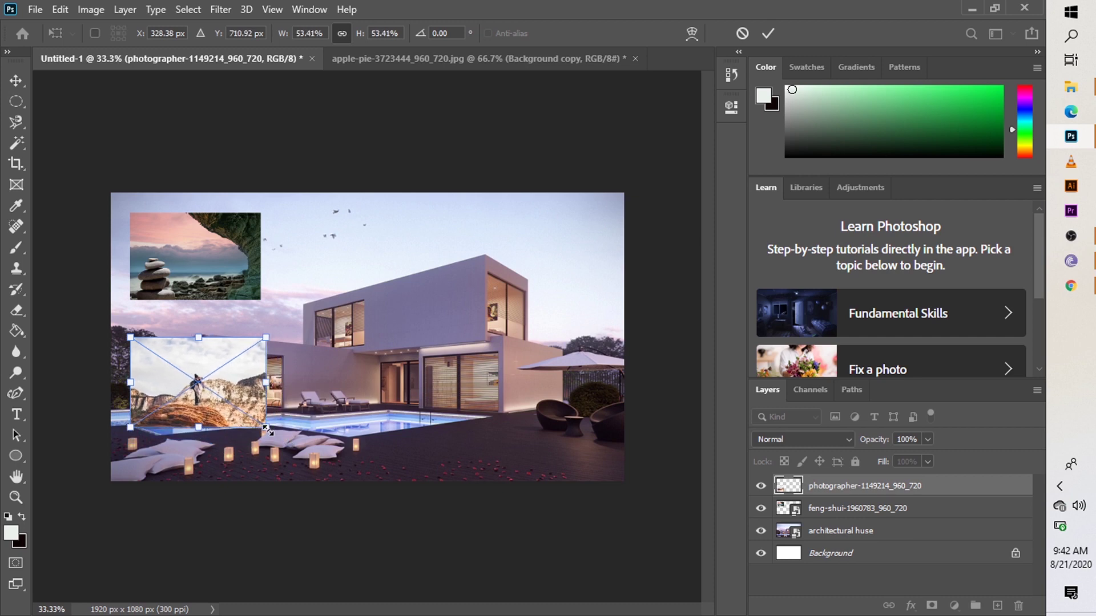
key("Return")
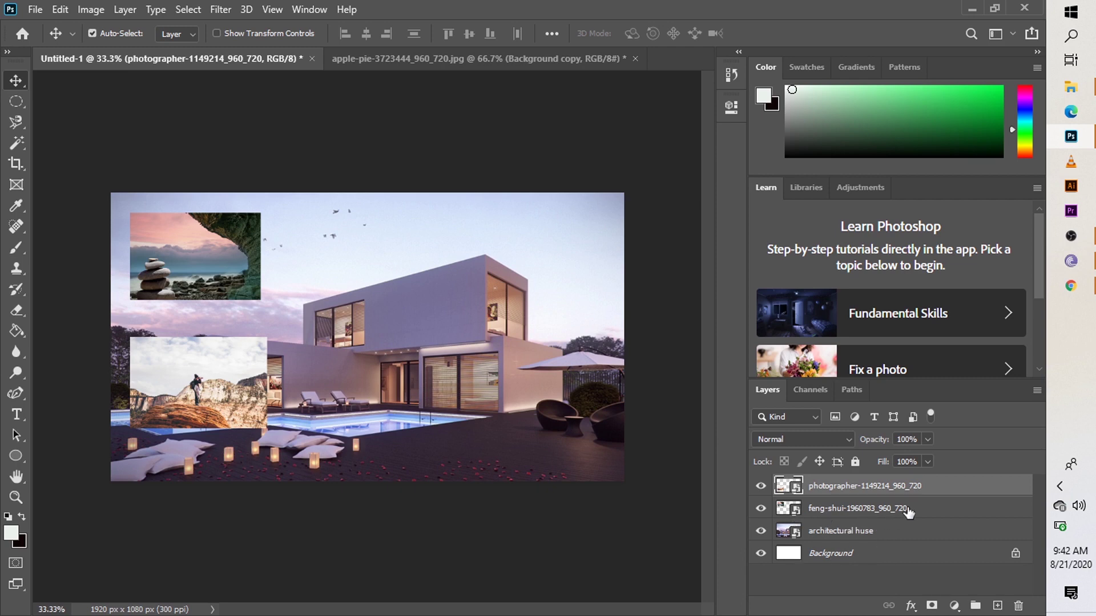
Toggle the feng-shui, photographer and architectural huse layers off and back on one by one, and hide the Background layer
left_click(761, 508)
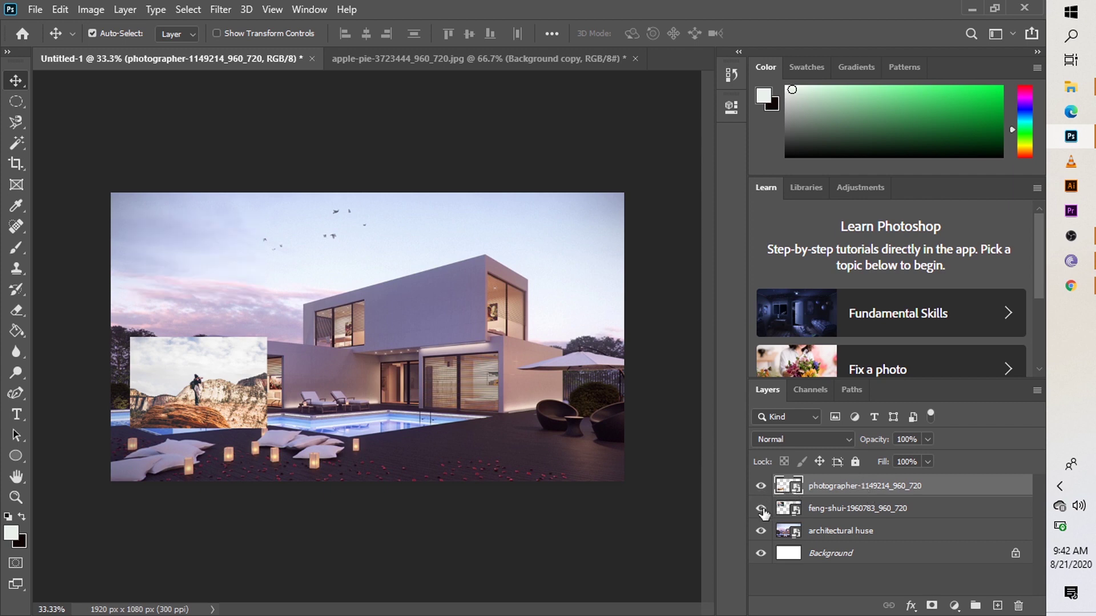
left_click(761, 508)
left_click(759, 487)
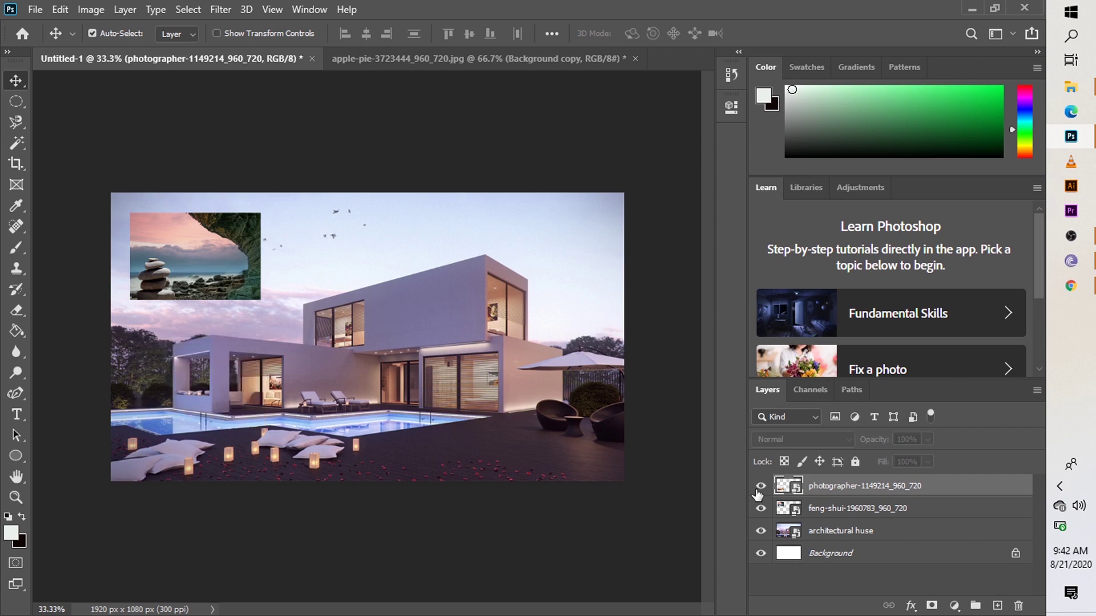
left_click(760, 487)
left_click(762, 531)
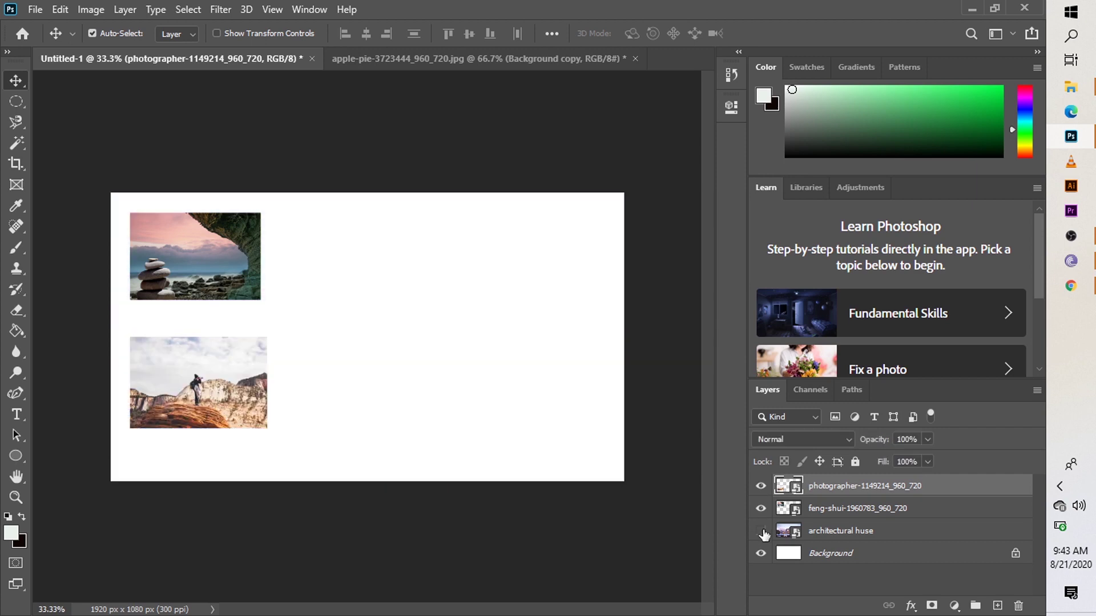
left_click(761, 530)
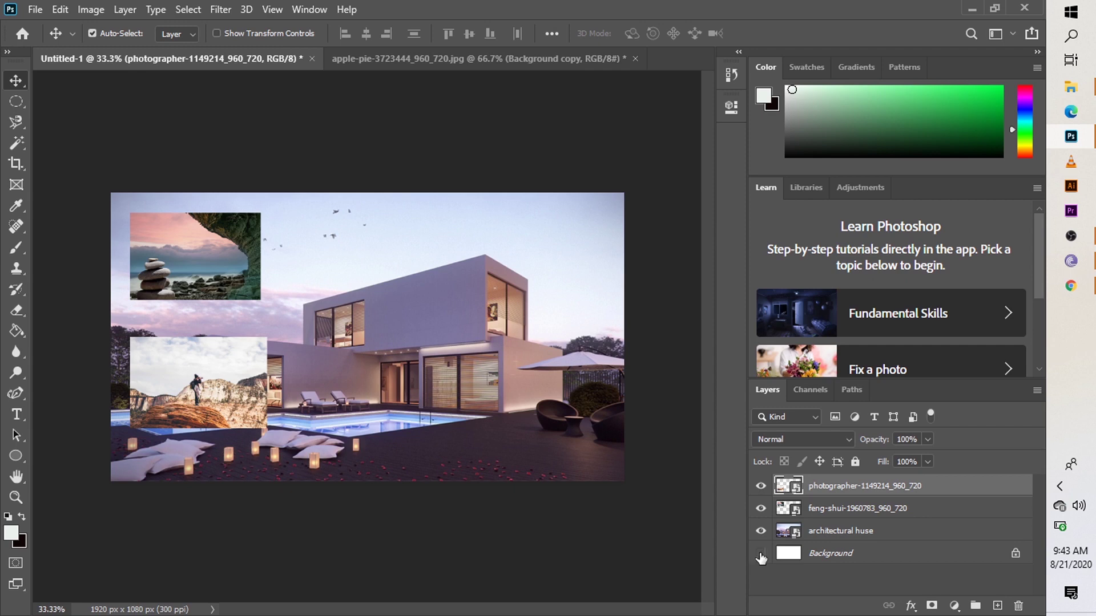
left_click(760, 554)
Shrink the architectural huse layer proportionally to about 162% and centre it on the canvas, closing the error message and minimizing File Explorer
left_click(897, 535)
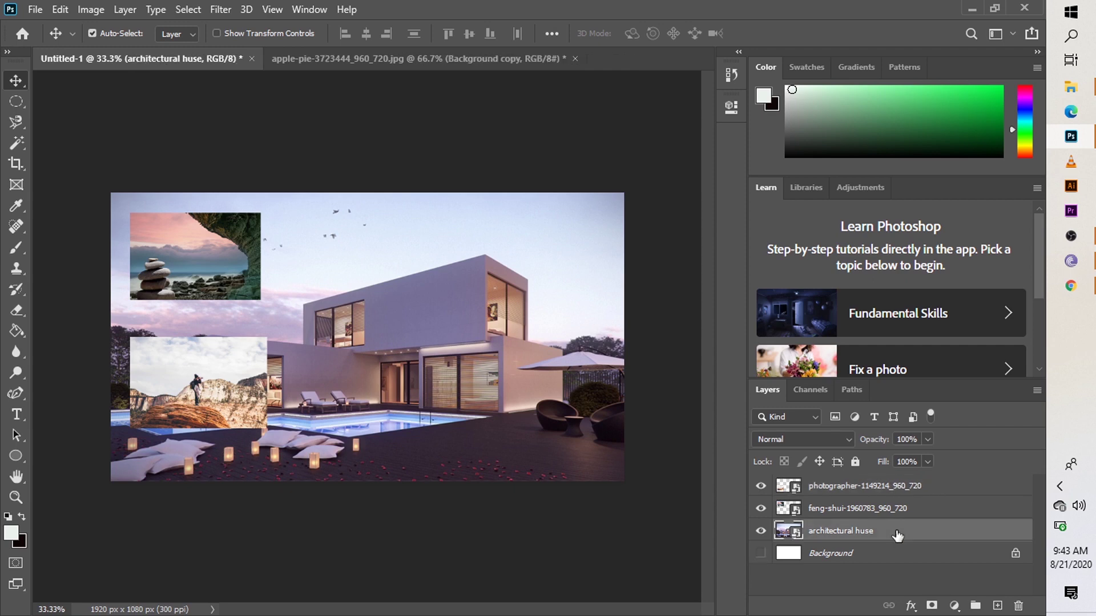
key("ctrl+t")
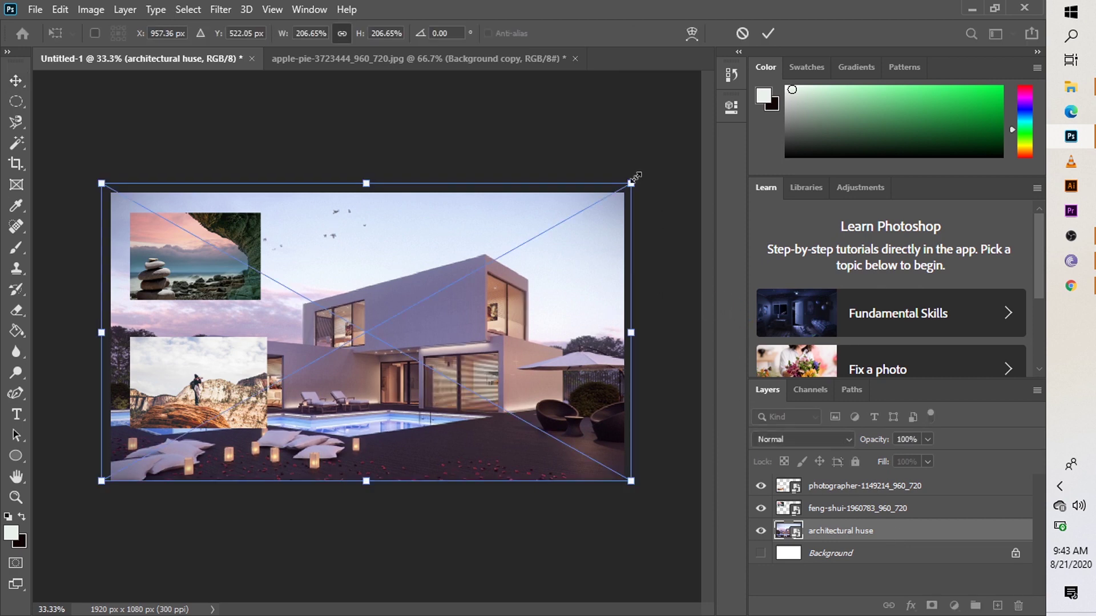
left_click_drag(633, 180, 548, 290)
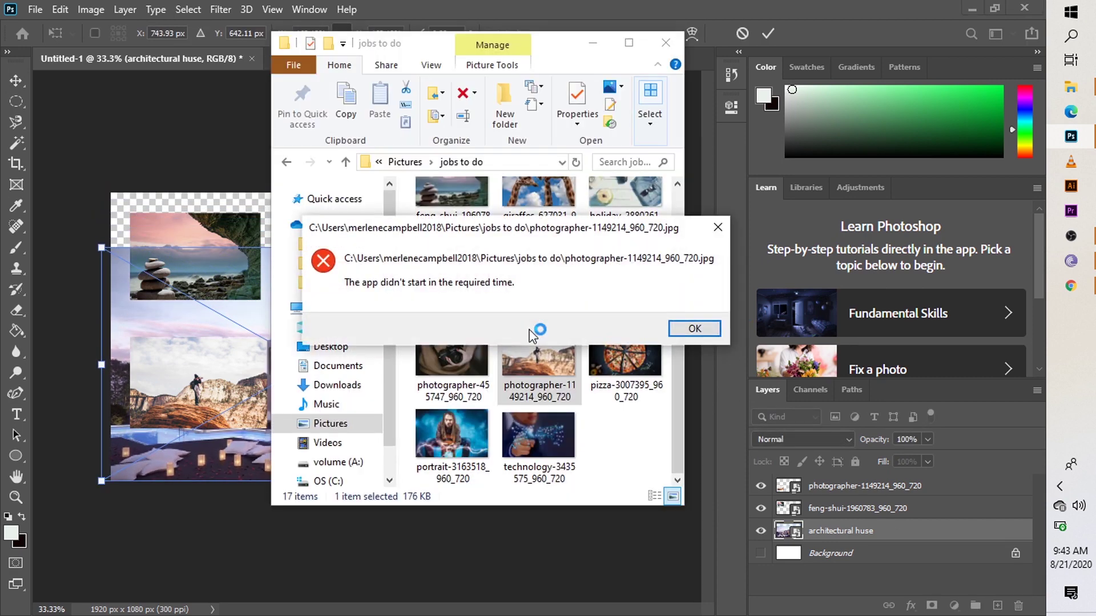
left_click(696, 329)
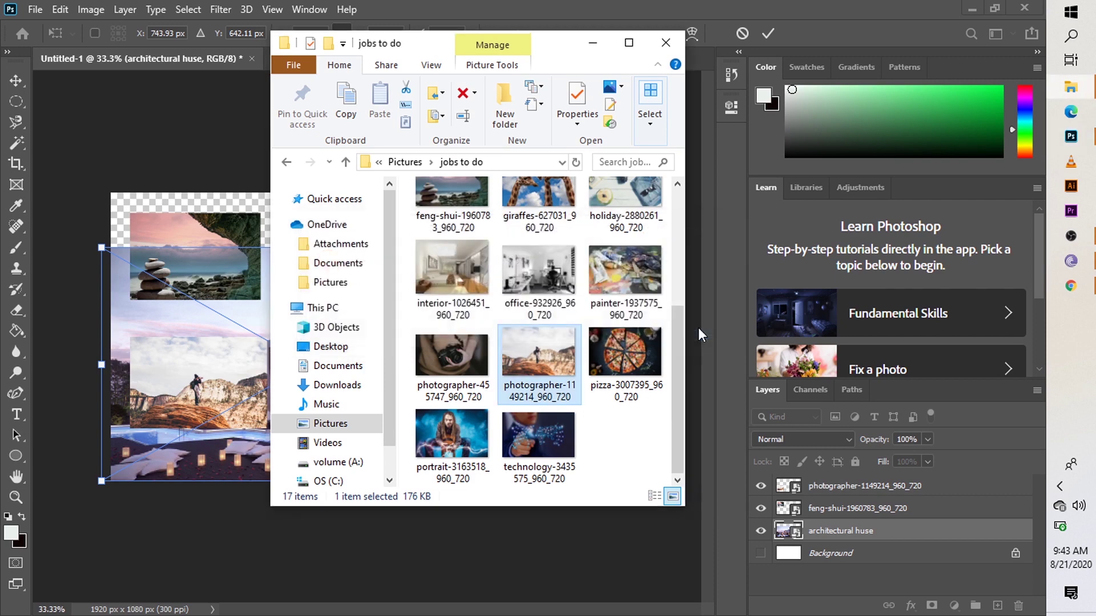
left_click(609, 43)
left_click_drag(447, 293, 502, 404)
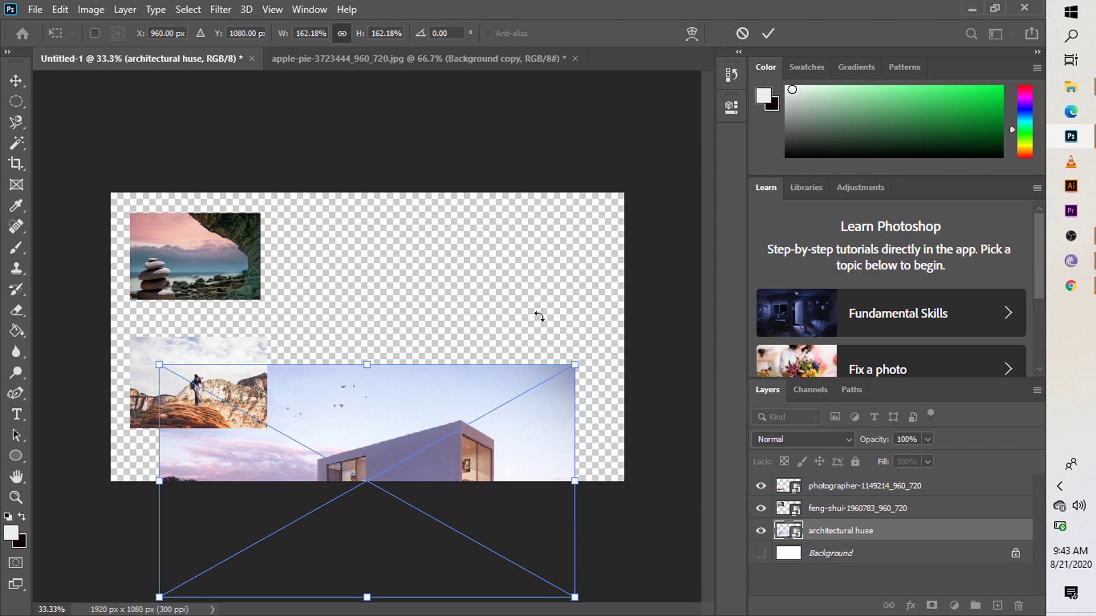
left_click_drag(433, 443, 432, 299)
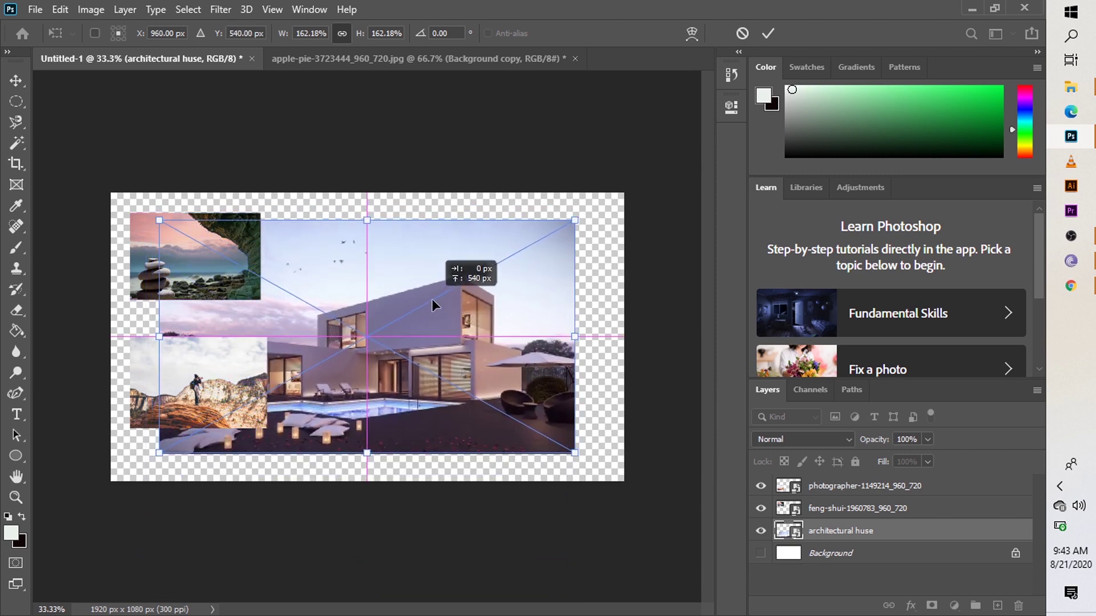
Commit the transform and toggle the Background layer's visibility, leaving it shown
left_click(760, 554)
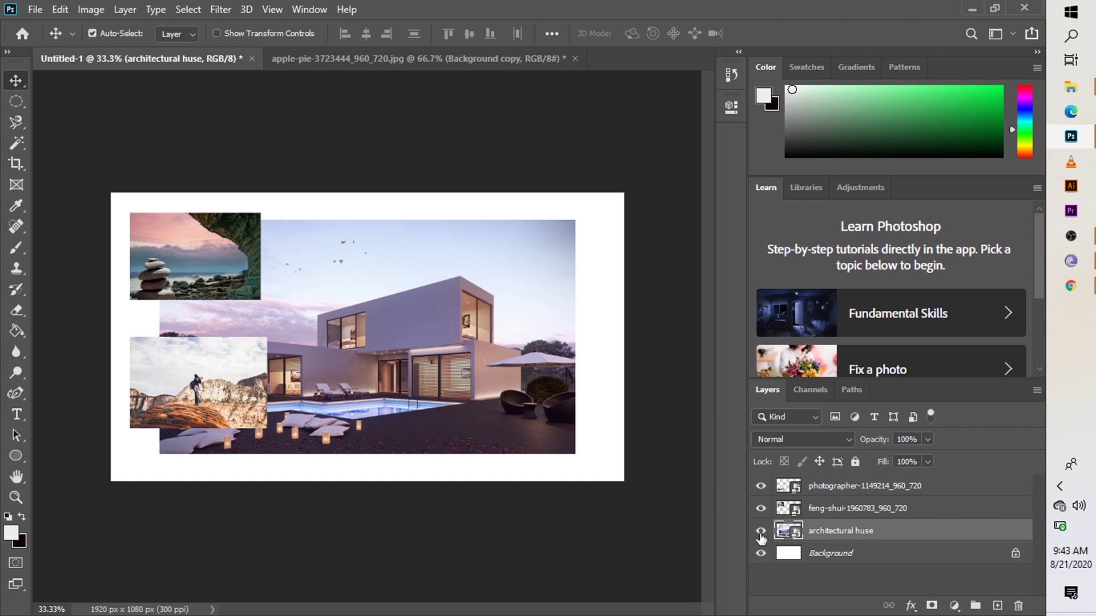
left_click(761, 554)
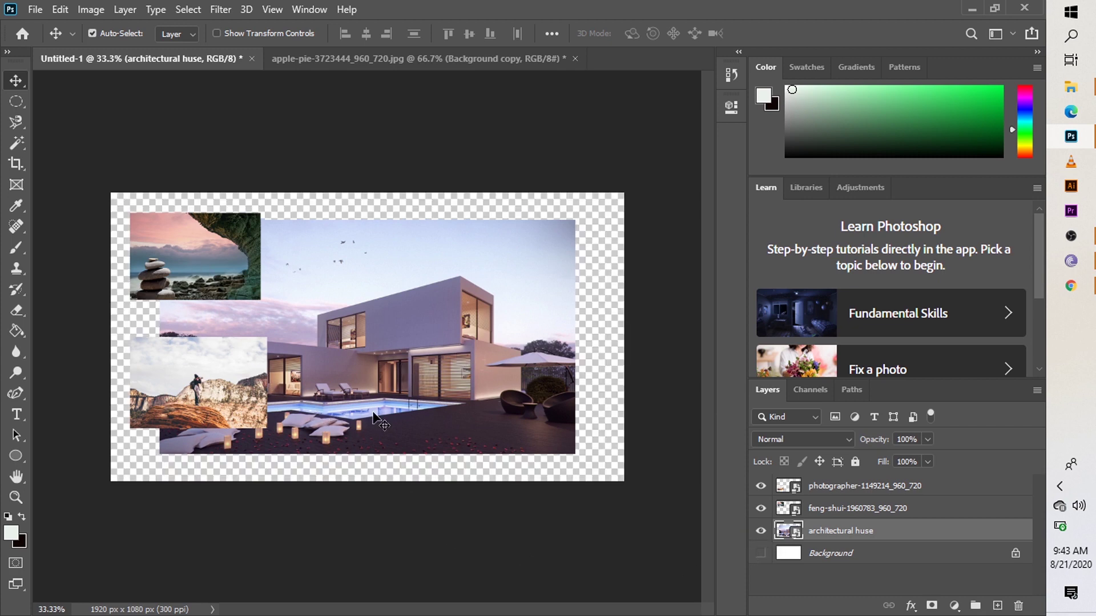
left_click(760, 555)
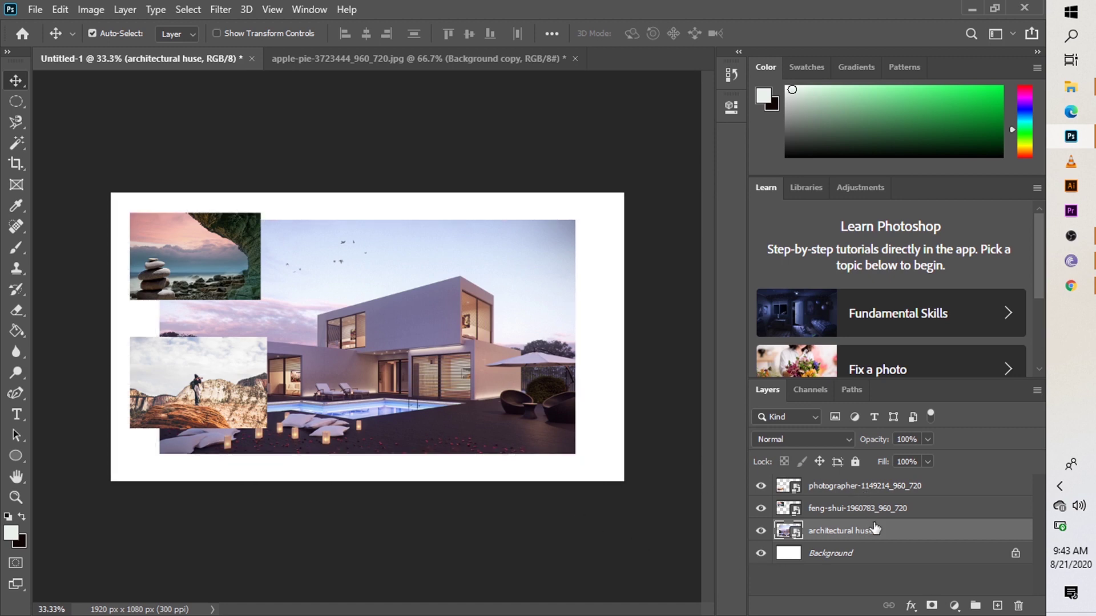
Enlarge the architectural huse layer proportionally to about 201% so it fills the canvas, commit it, and hide the Background layer
key("alt+]")
key("ctrl+t")
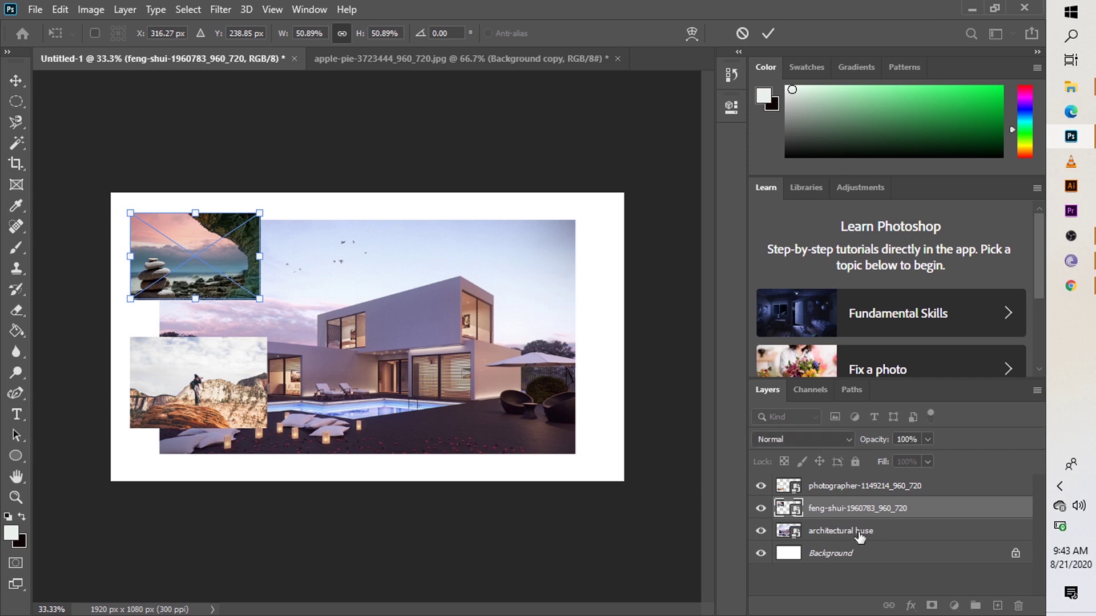
left_click(859, 534)
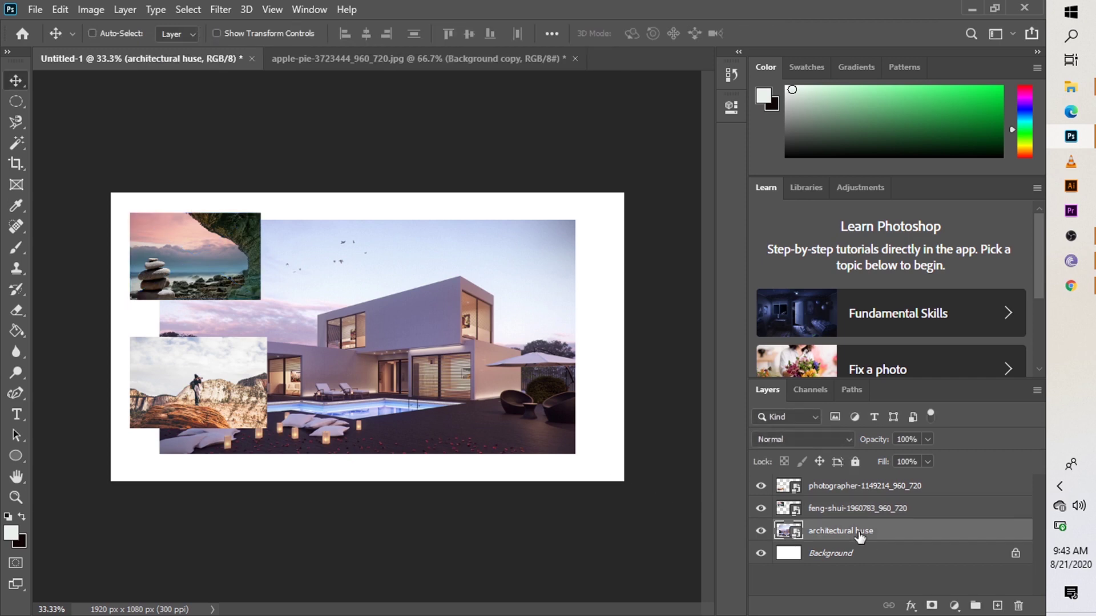
key("ctrl+t")
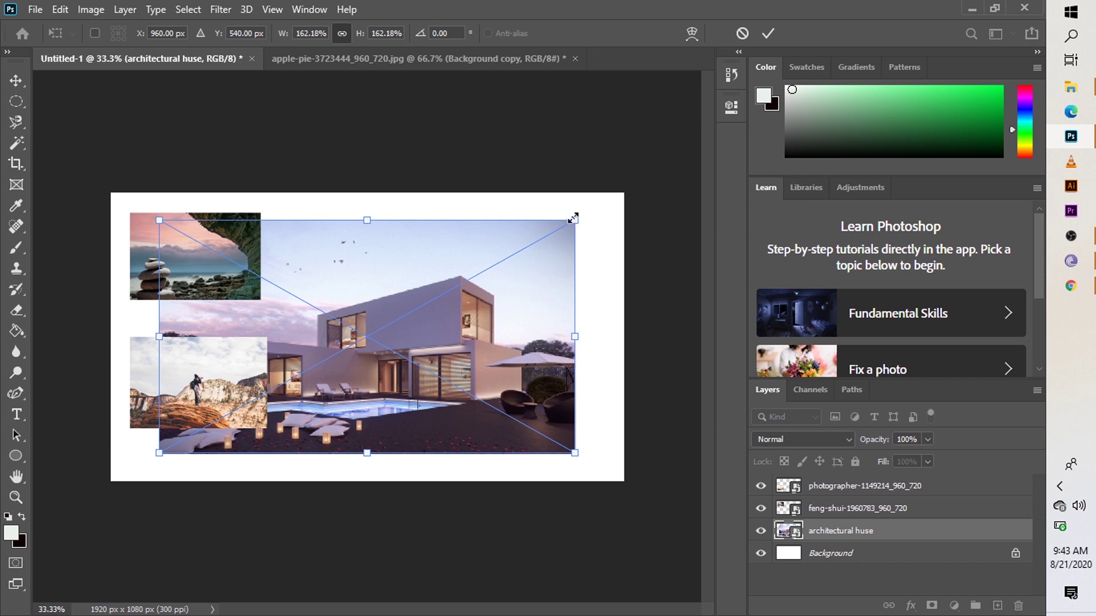
left_click_drag(573, 218, 623, 193)
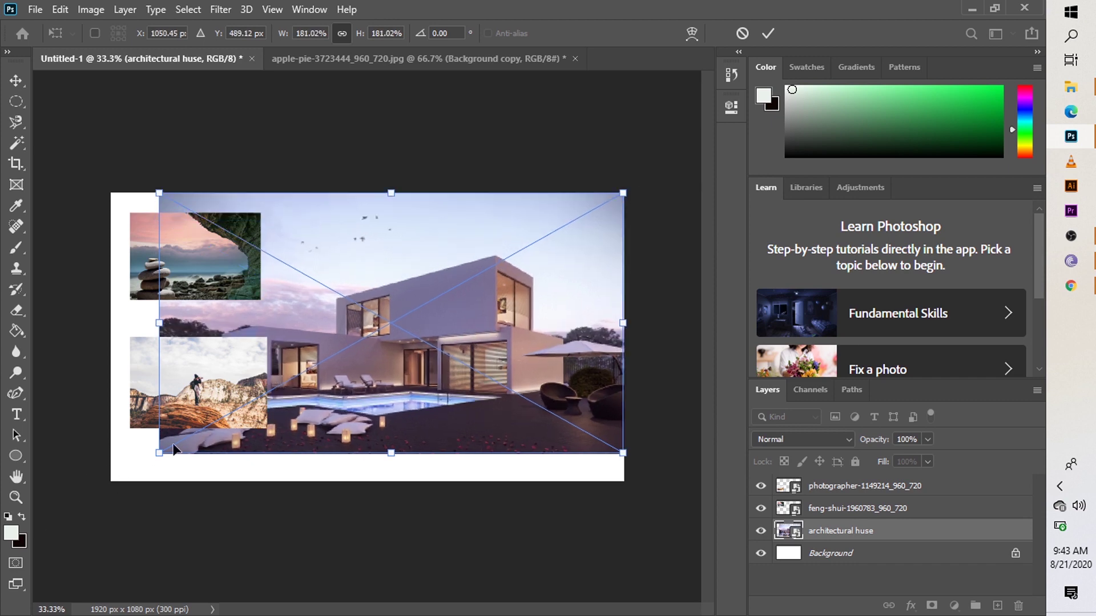
left_click_drag(160, 453, 107, 481)
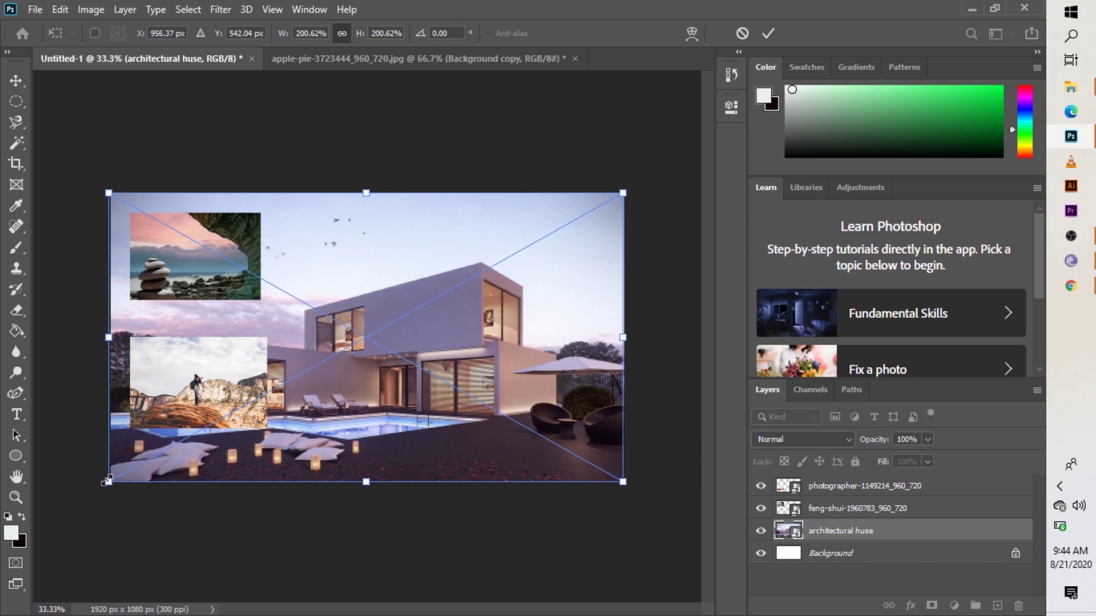
key("Return")
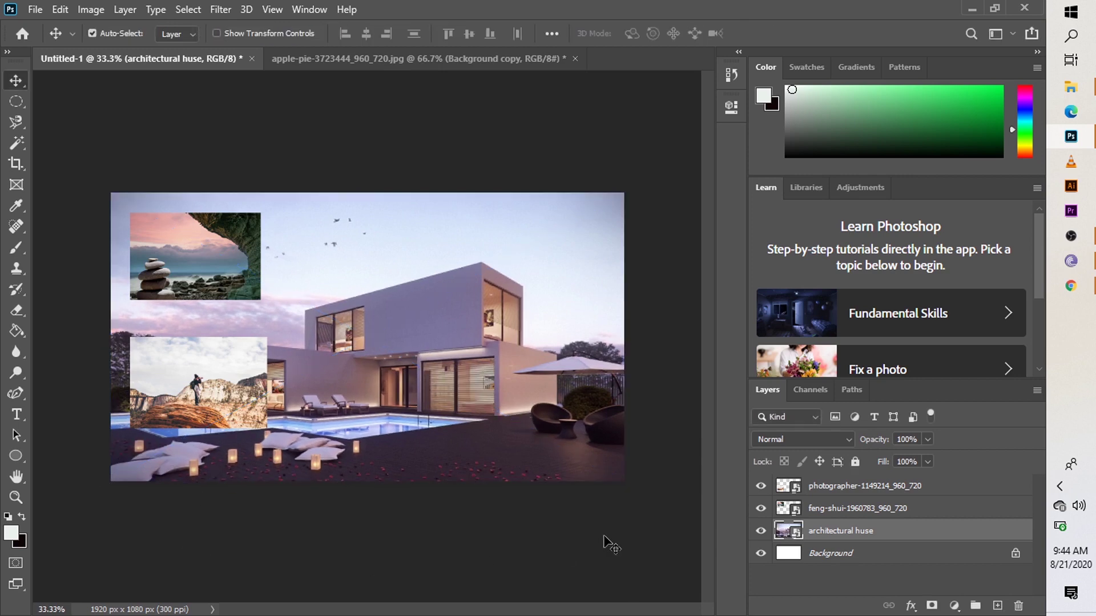
left_click(763, 554)
Add the horizontal text "my mood board" in the sky above the house, keeping it on a single line
left_click(16, 416)
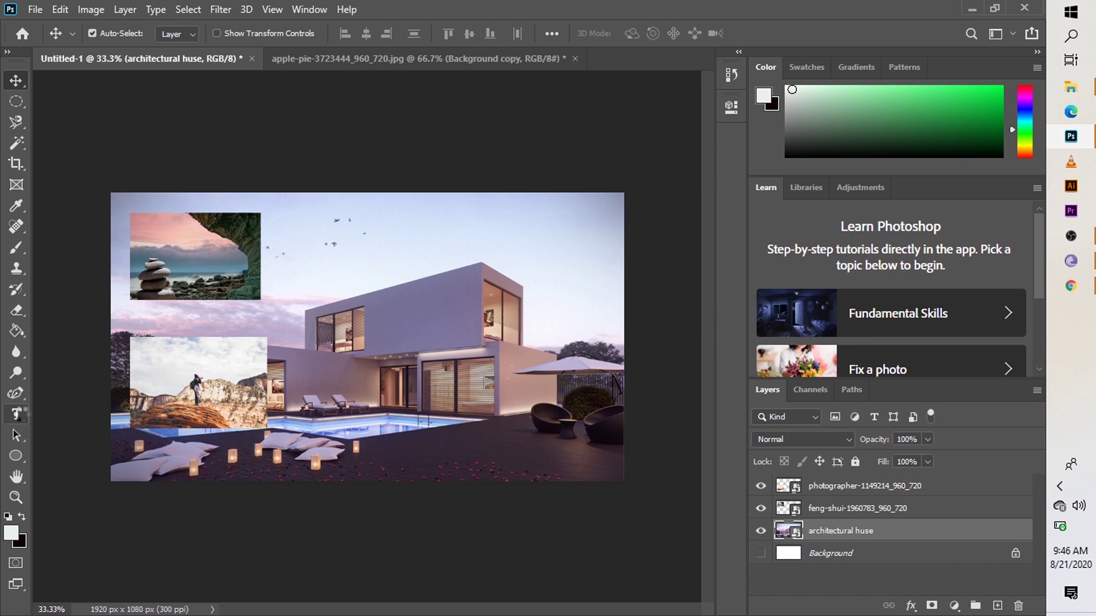
left_click(17, 415)
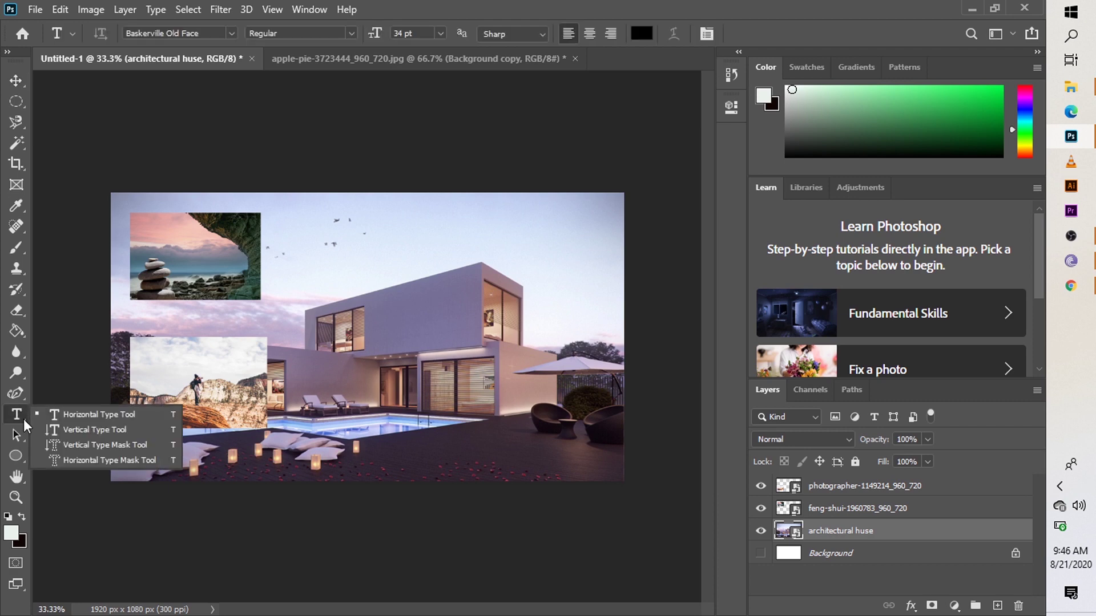
left_click(318, 250)
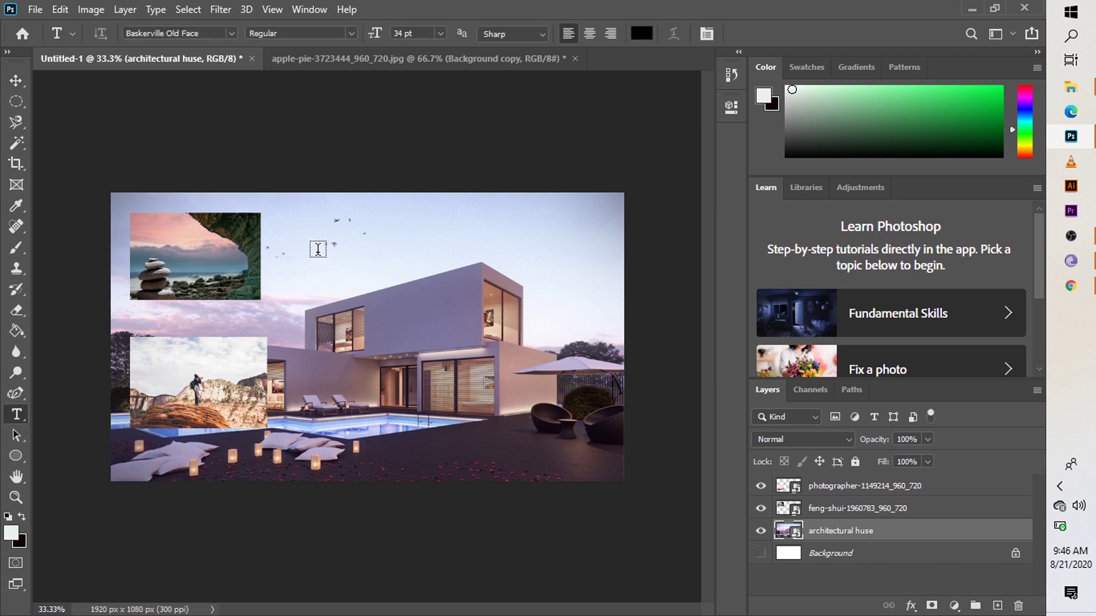
left_click(318, 250)
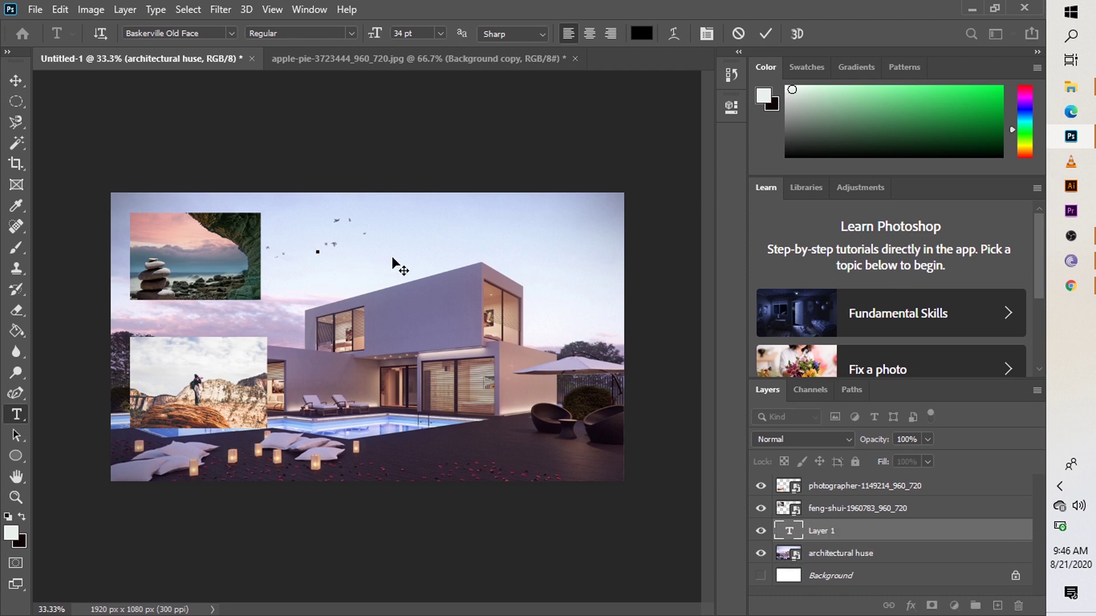
type("my")
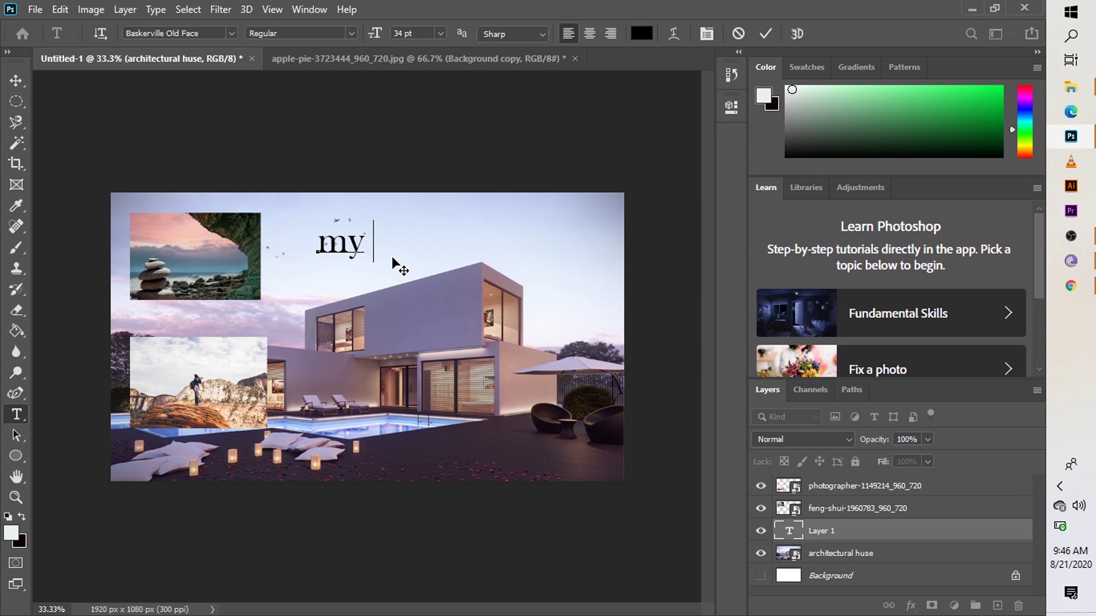
type("mood ")
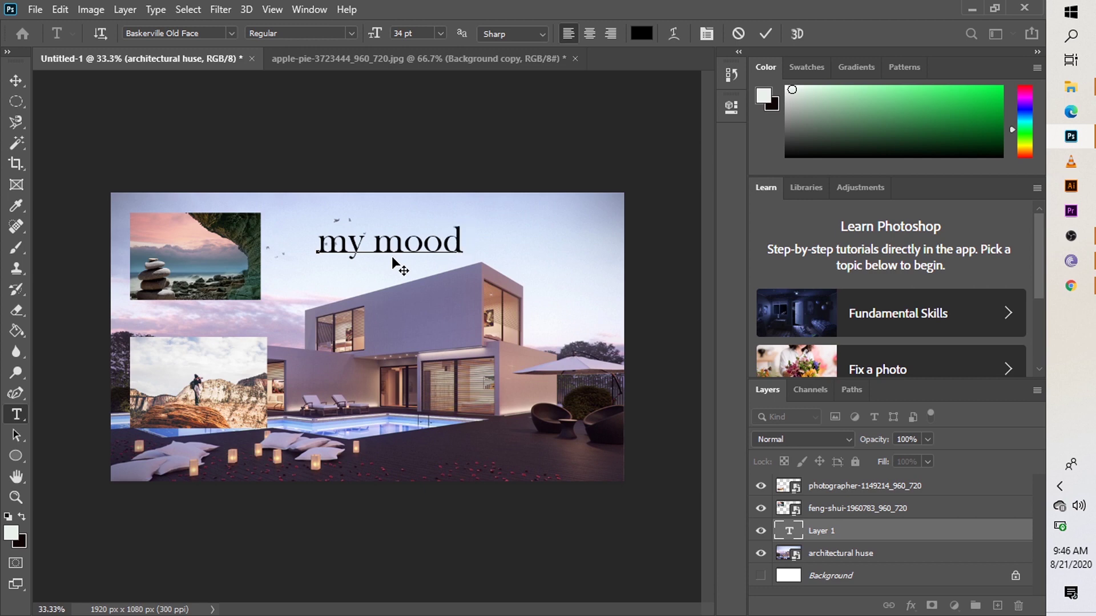
type("board")
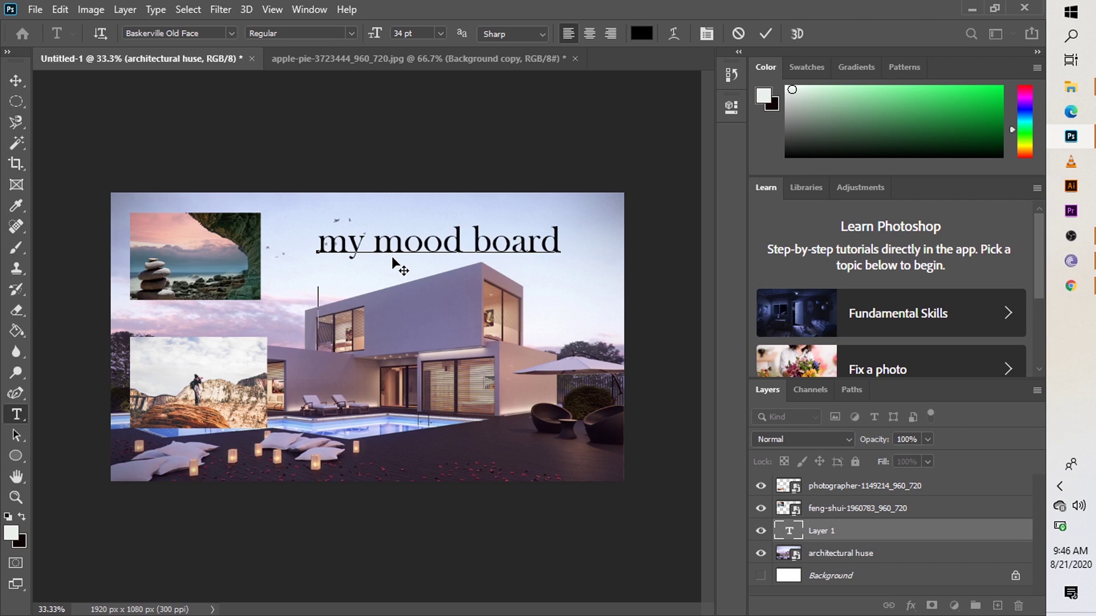
key("Return")
key("BackSpace")
Try to change the title text's colour to red be3333 without selecting its characters
left_click(644, 36)
left_click(715, 196)
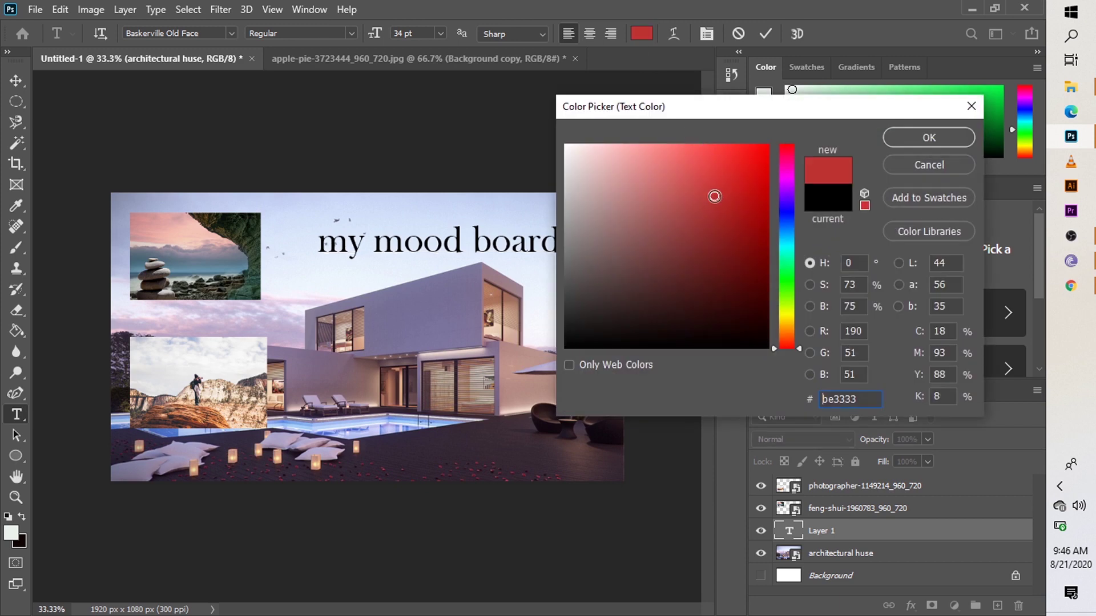
left_click(925, 138)
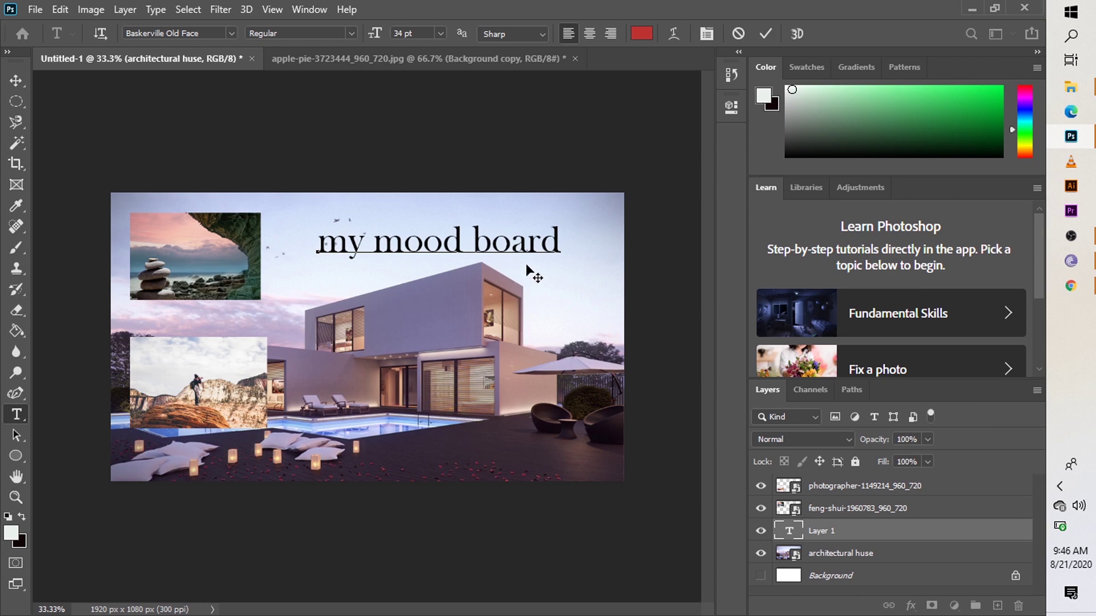
Select the whole "my mood board" text, try light pink, dark red, green and blue, and set its colour to magenta f30cb5
left_click_drag(565, 240, 318, 243)
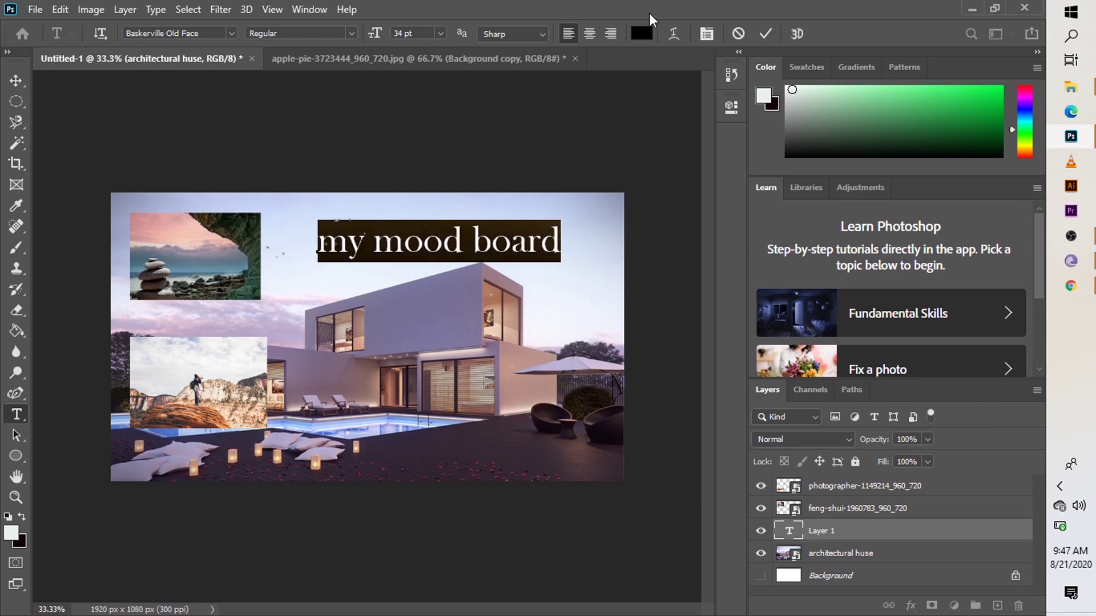
left_click(642, 33)
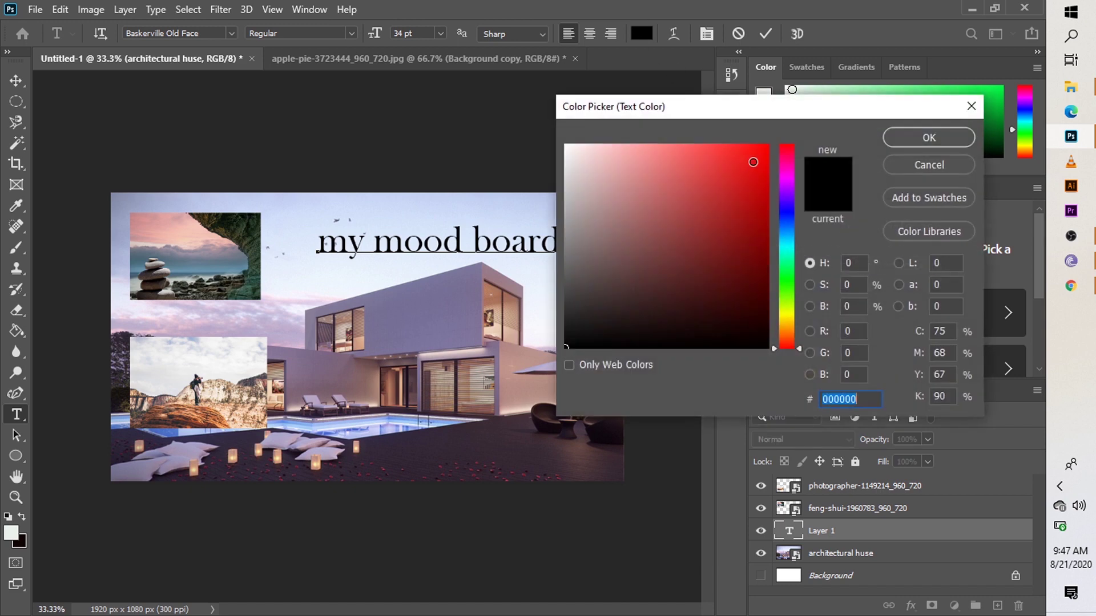
left_click(753, 161)
left_click(637, 165)
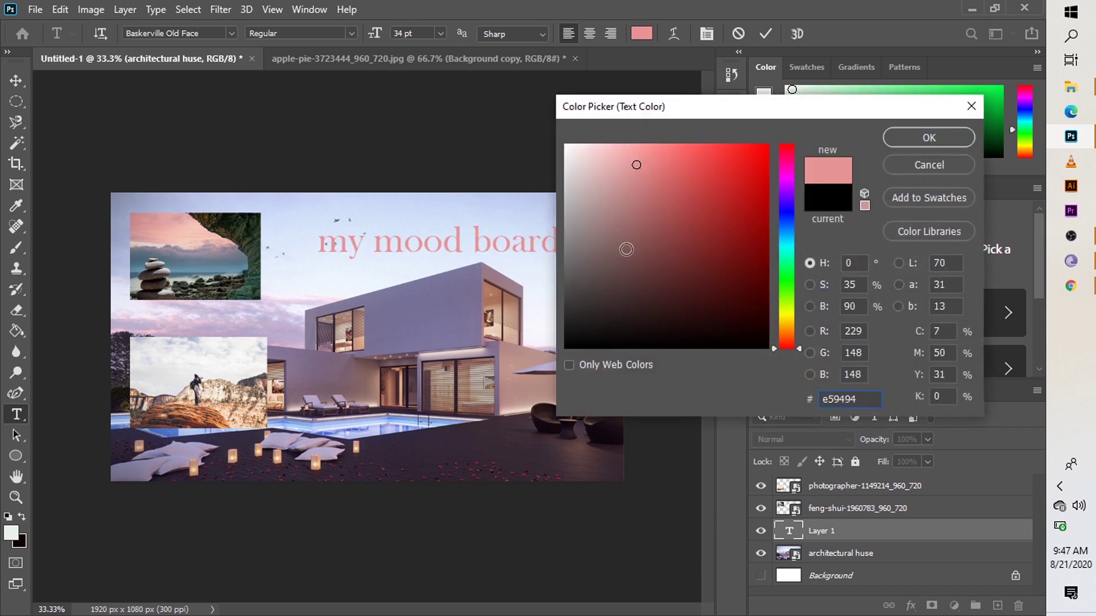
left_click(626, 249)
left_click(713, 268)
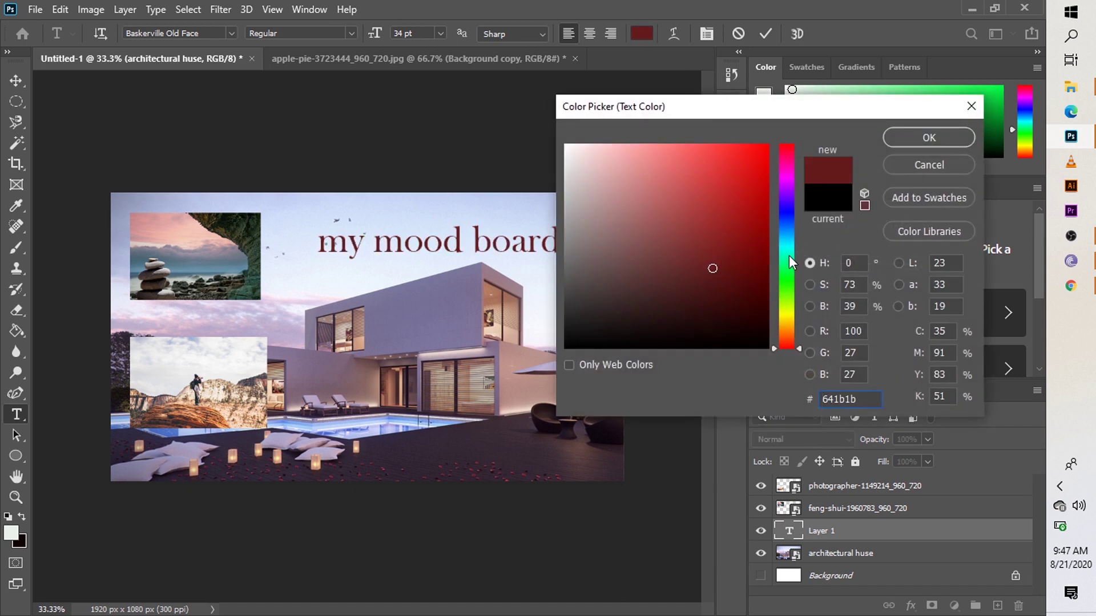
left_click(786, 276)
left_click(696, 167)
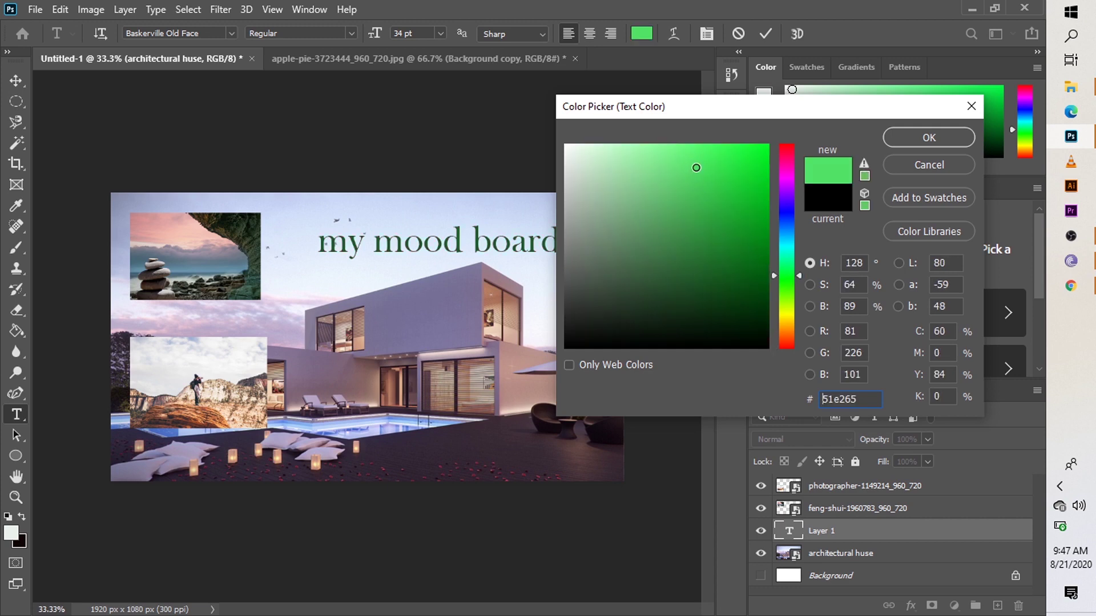
left_click(787, 237)
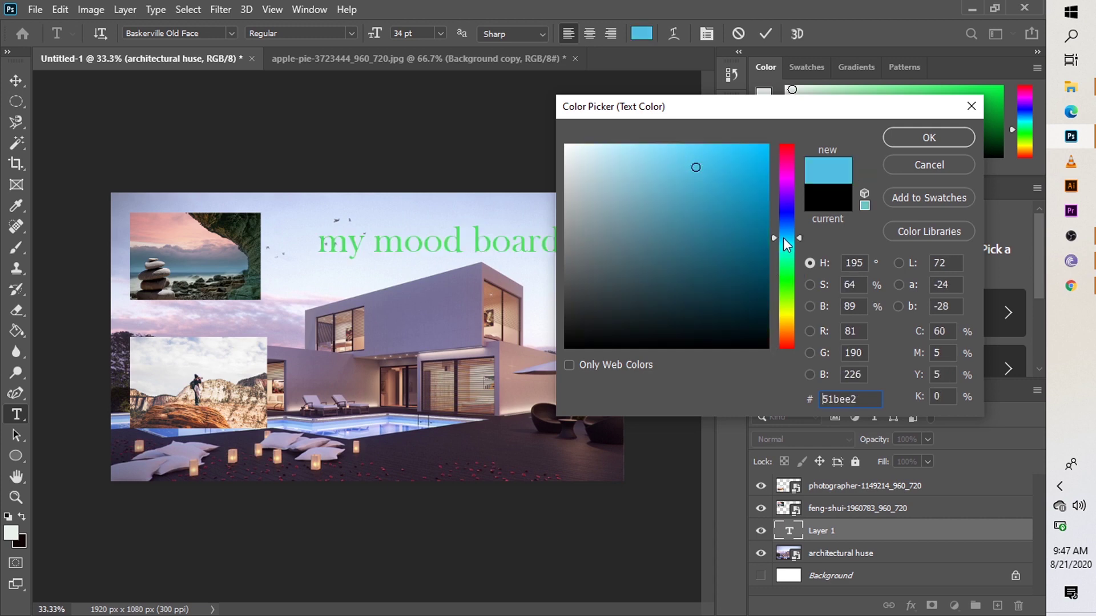
left_click(739, 162)
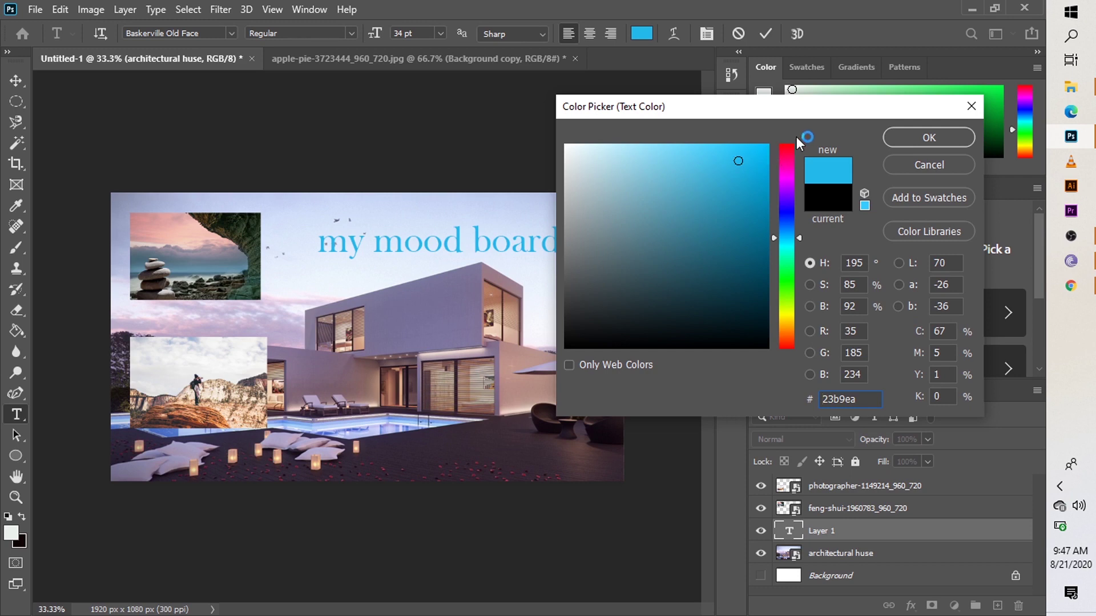
left_click(789, 170)
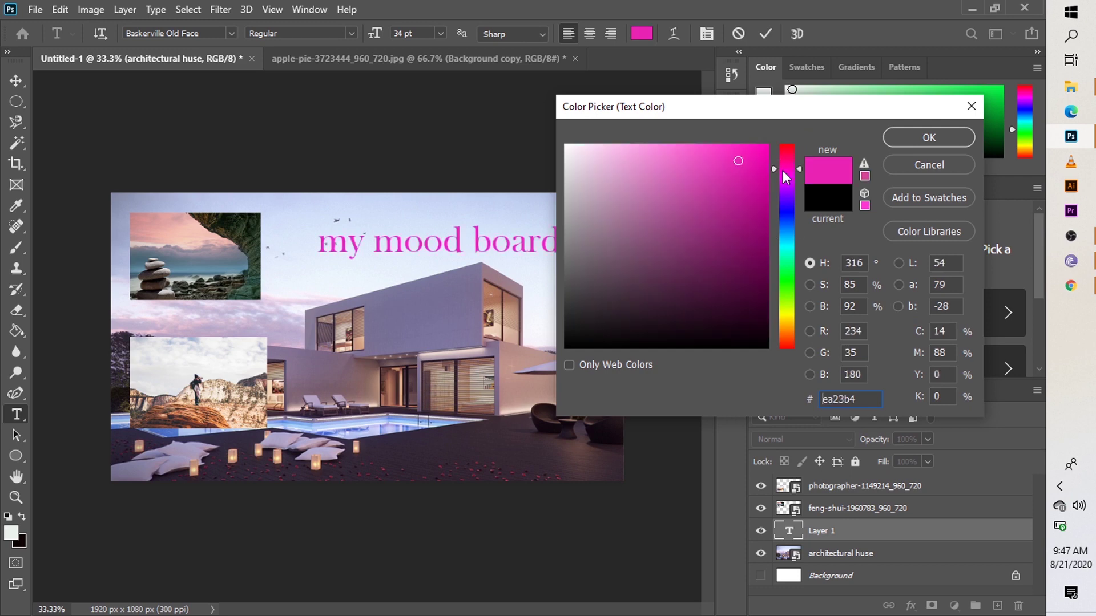
left_click(614, 168)
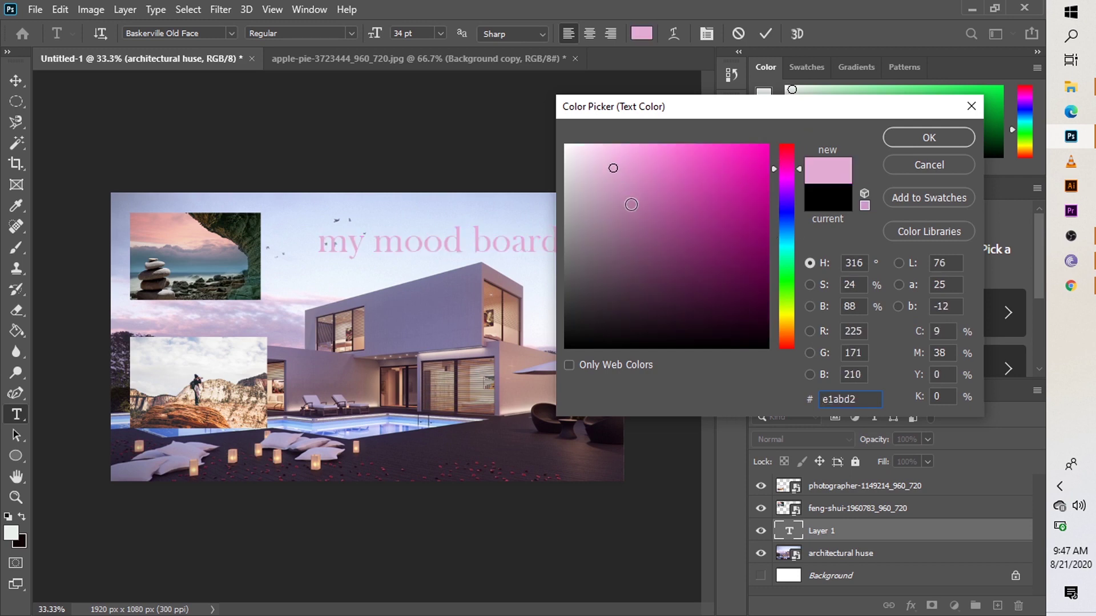
left_click(631, 204)
left_click(758, 154)
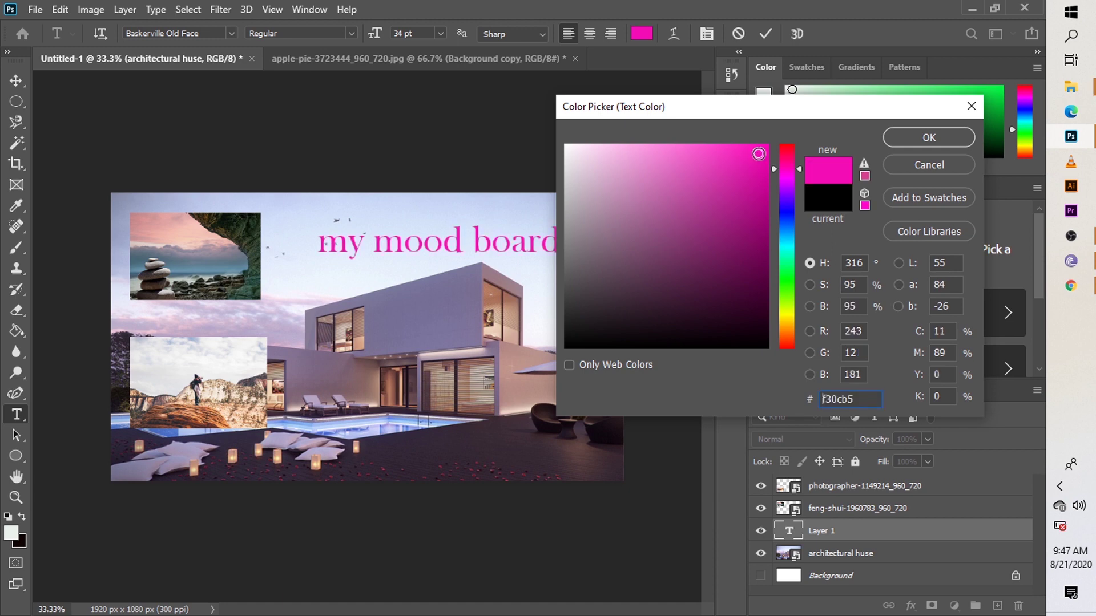
left_click(920, 138)
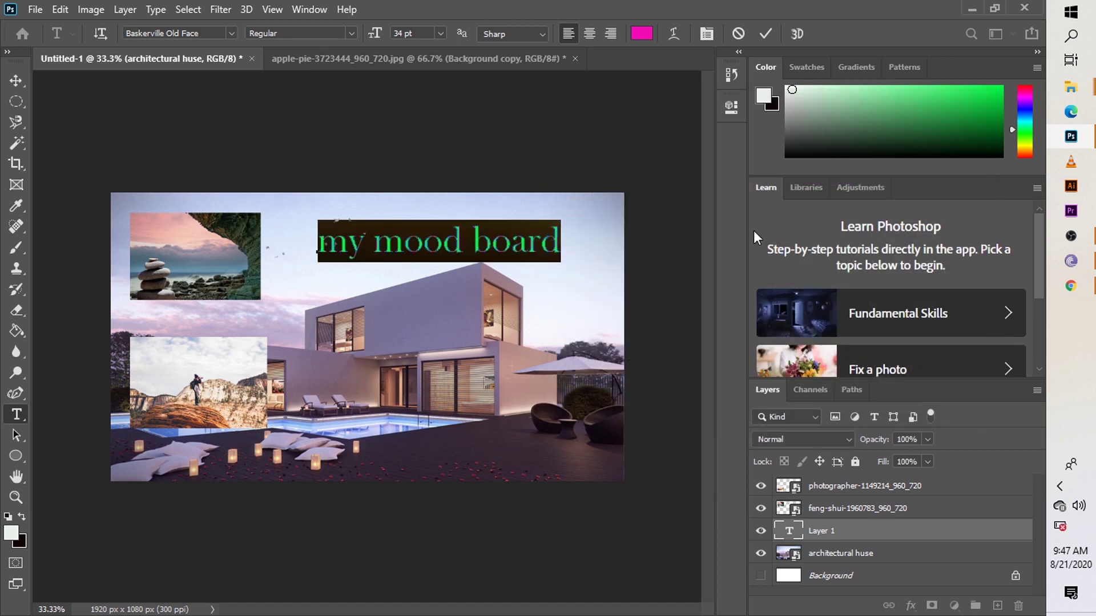
left_click(561, 254)
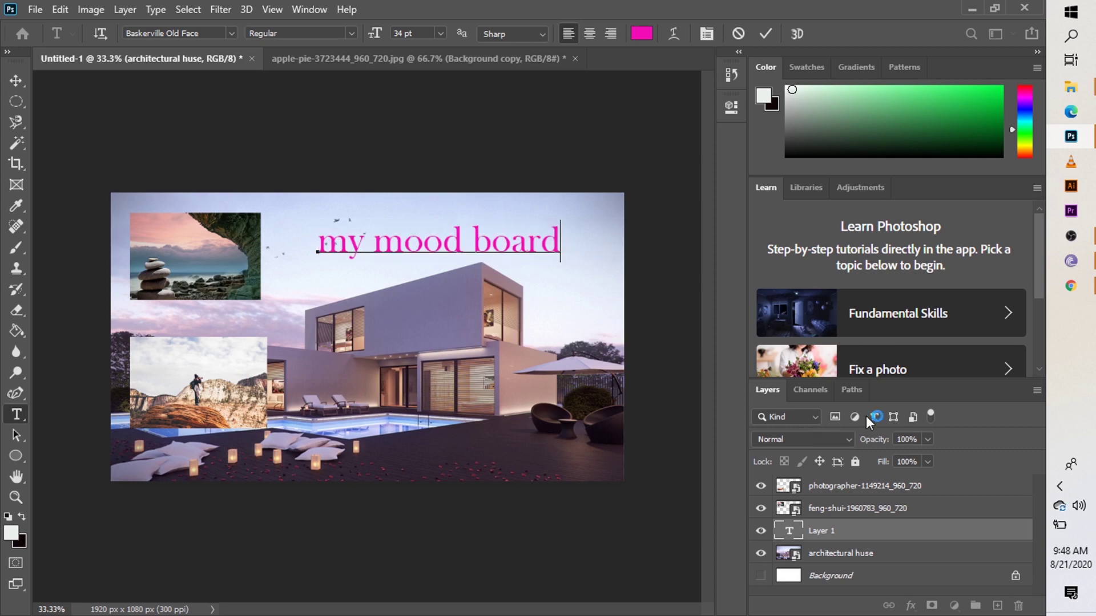
Move the text layer to the top of the stack, then beneath architectural huse while toggling that layer's visibility, and back to the top
left_click_drag(850, 535, 838, 484)
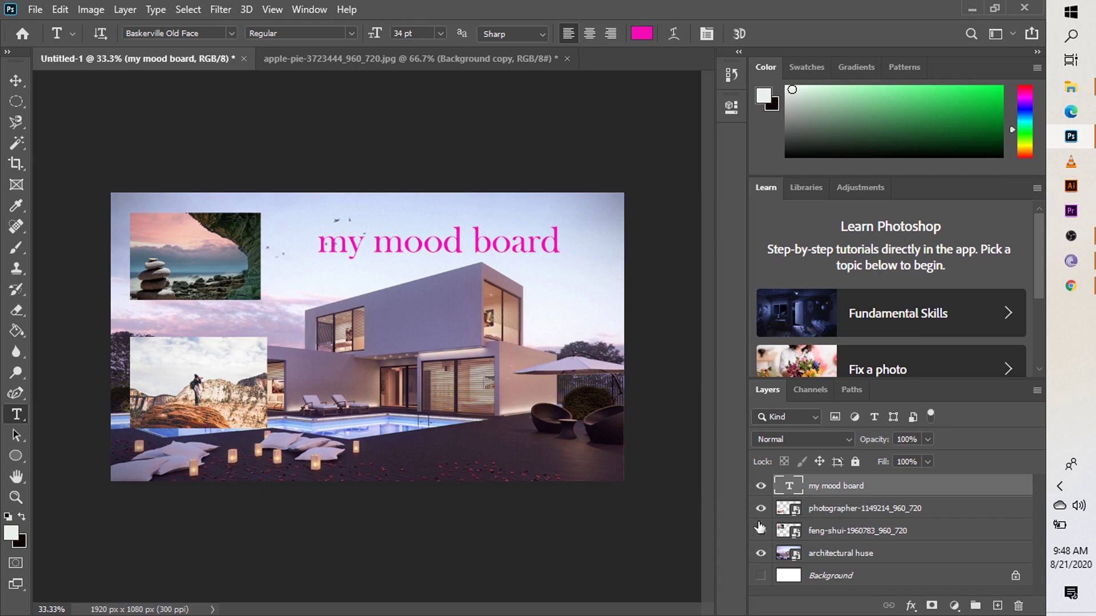
left_click_drag(819, 489, 857, 566)
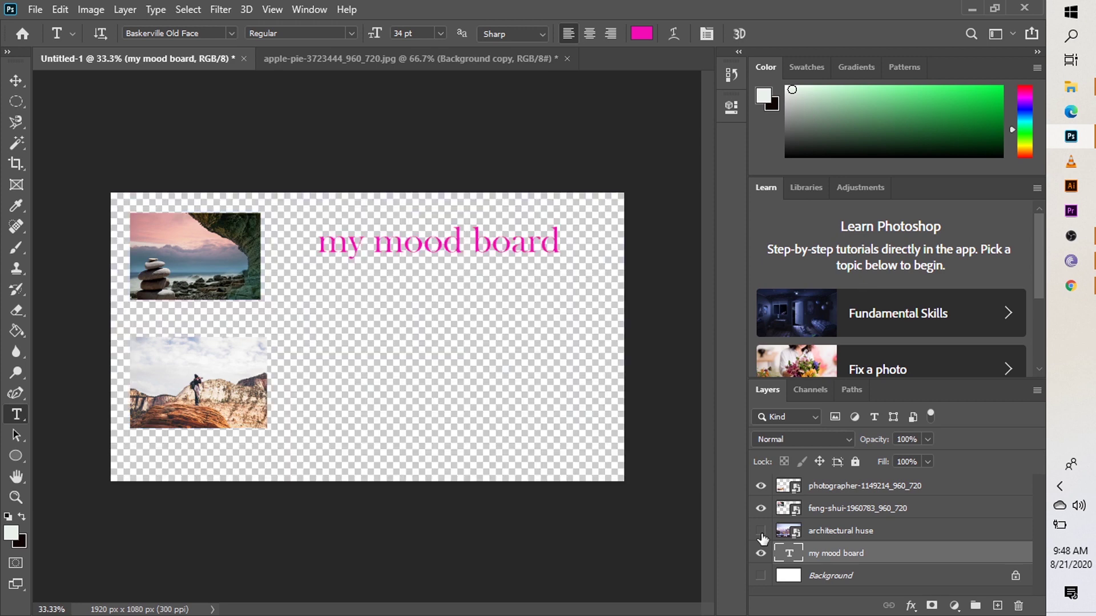
left_click(760, 531)
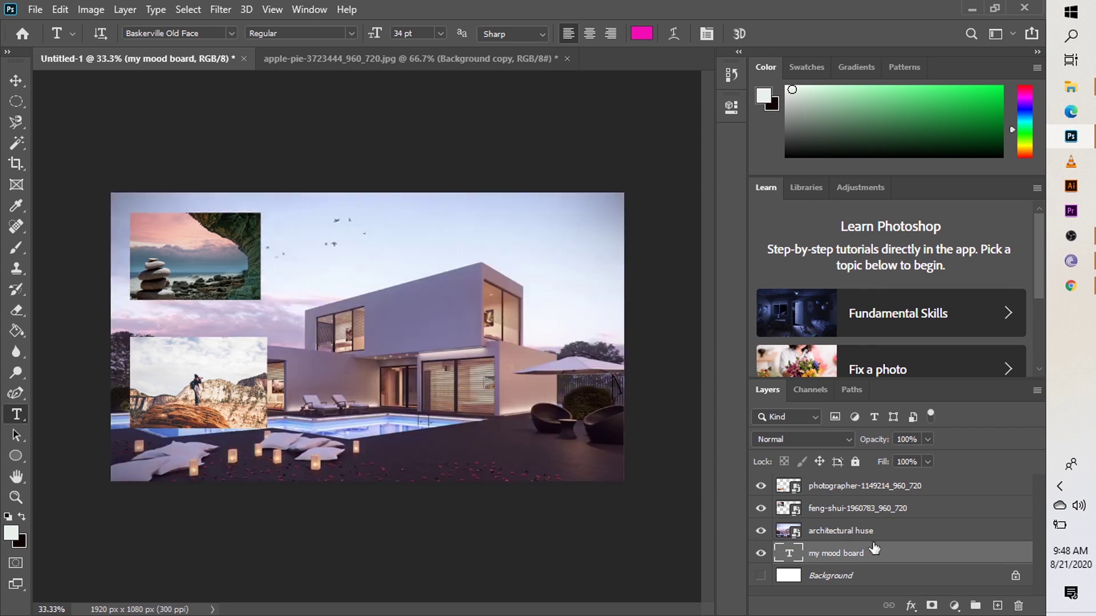
left_click_drag(880, 553, 850, 474)
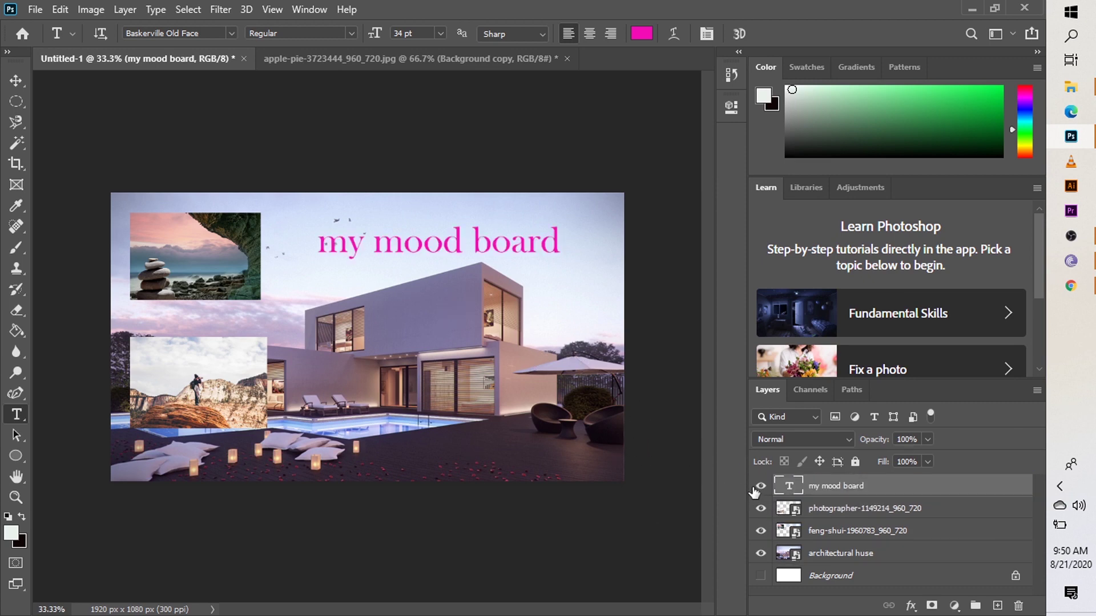
Hide the my mood board, photographer and feng-shui layers, and select the architectural huse layer
left_click(761, 485)
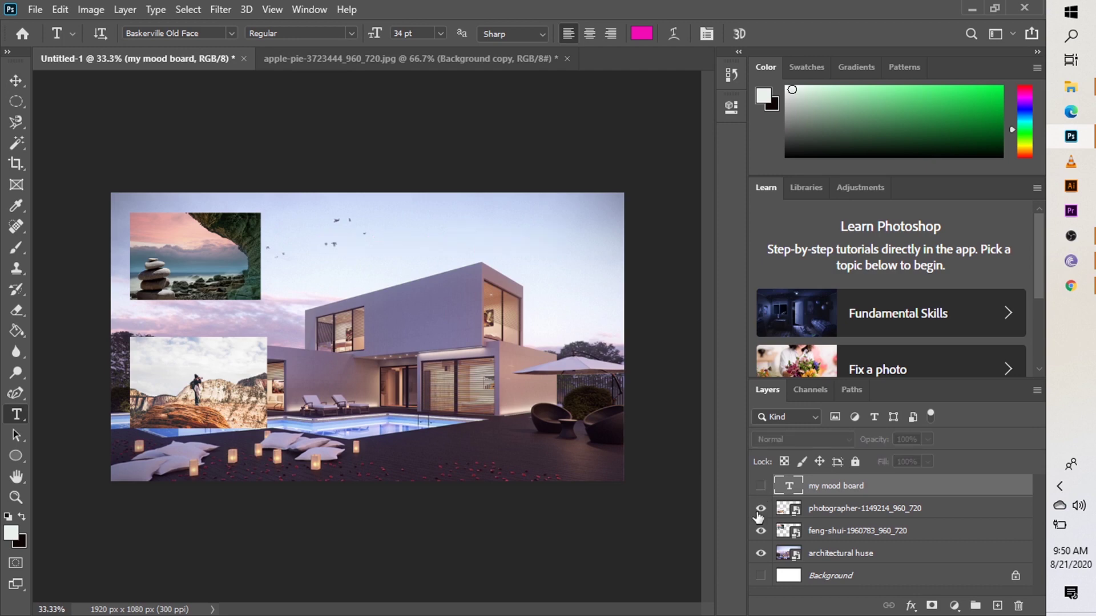
left_click(760, 511)
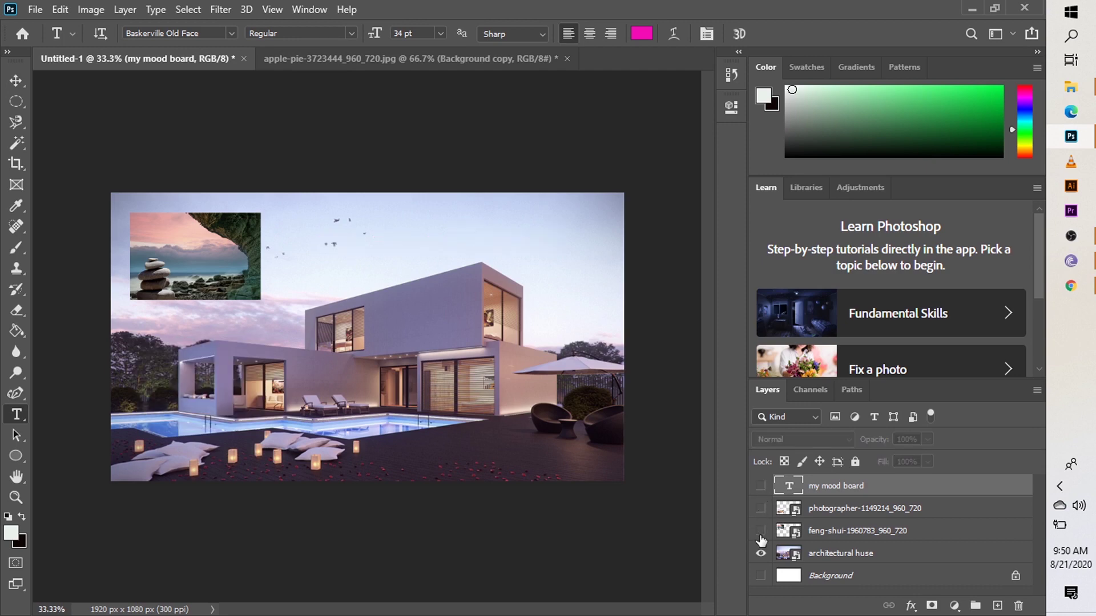
left_click(760, 532)
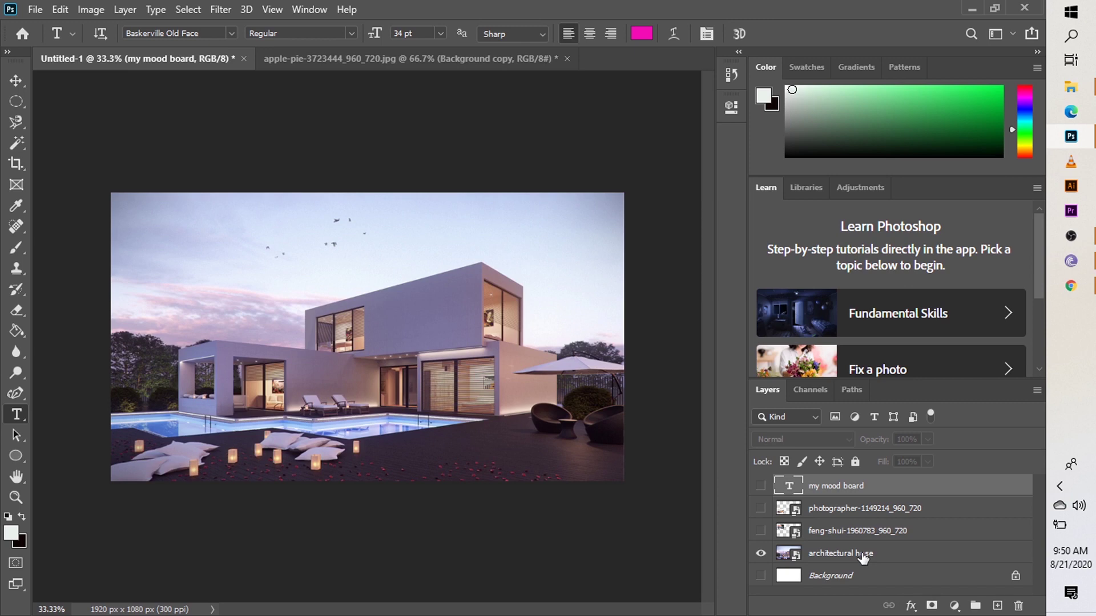
left_click(862, 556)
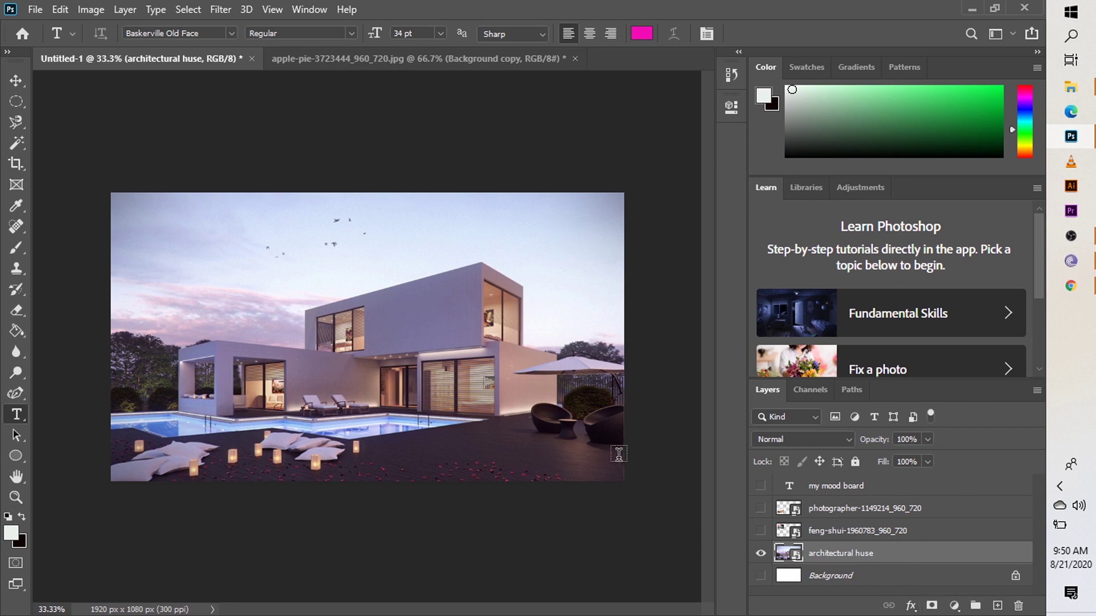
left_click(63, 5)
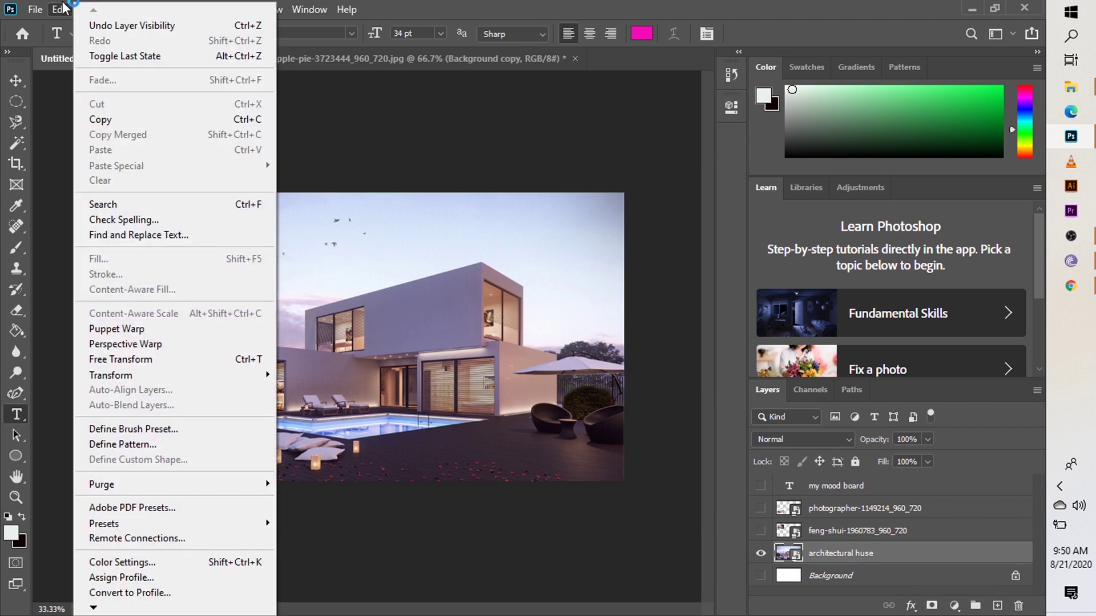
mouse_move(84, 6)
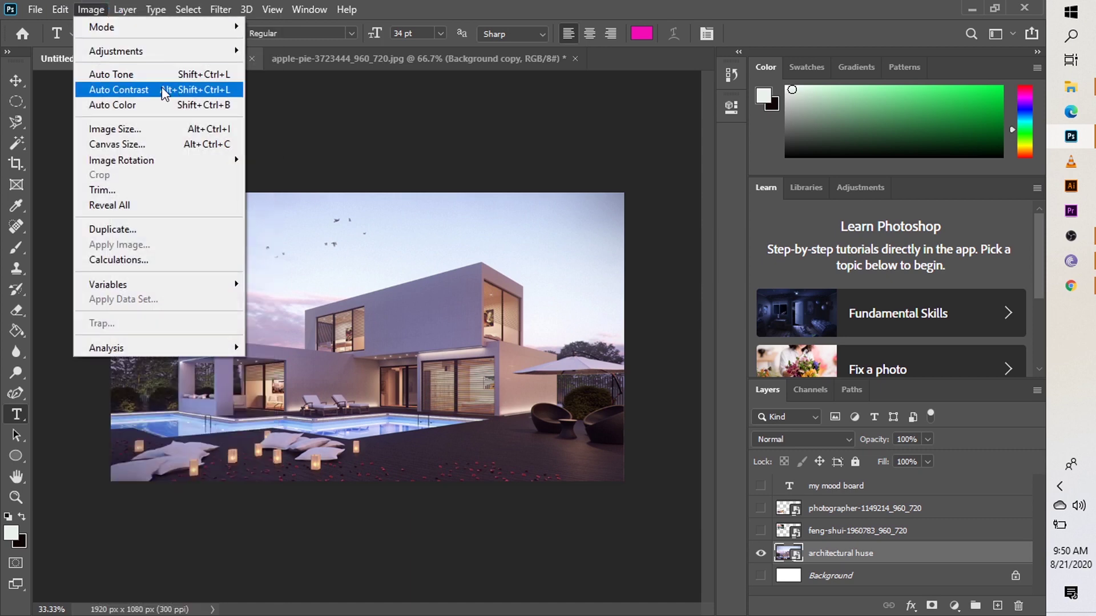
mouse_move(199, 57)
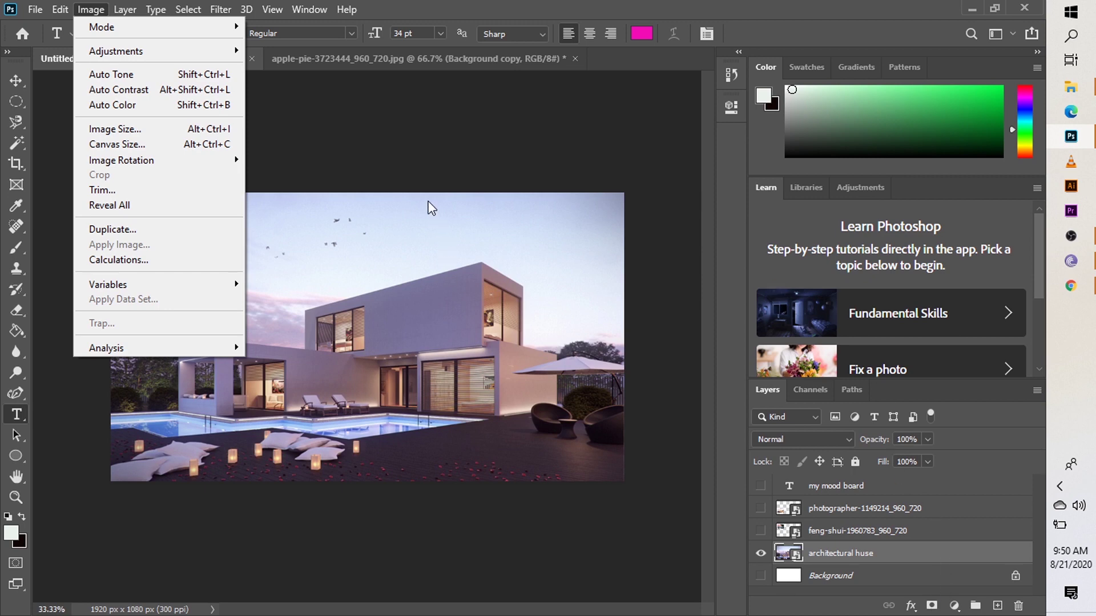
left_click(413, 160)
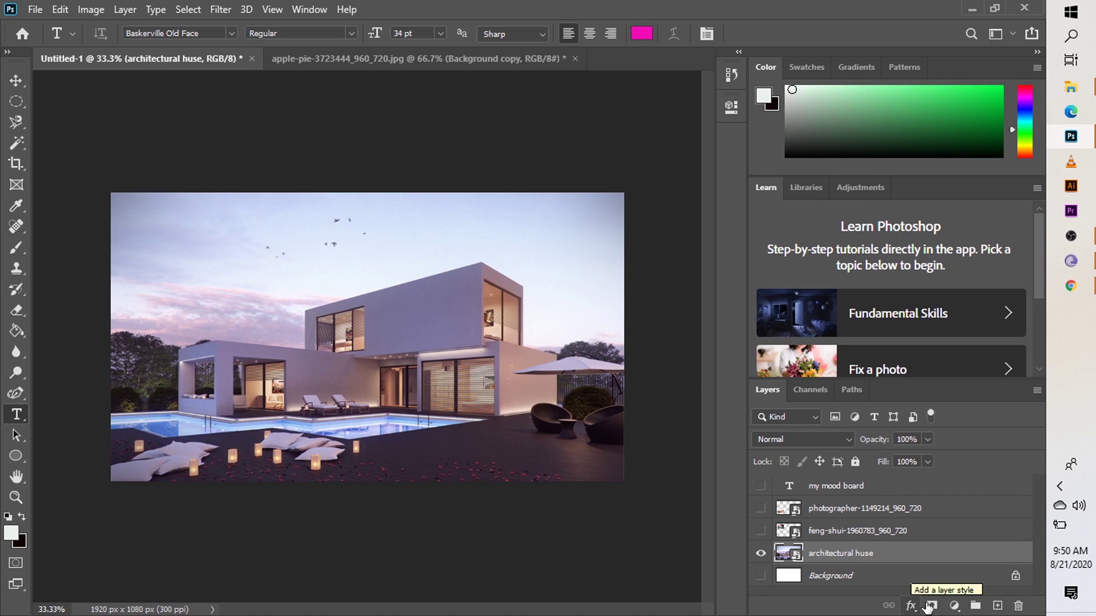
Add a Curves adjustment layer above architectural huse and pull the middle of its RGB curve slightly down to darken the photo
left_click(955, 608)
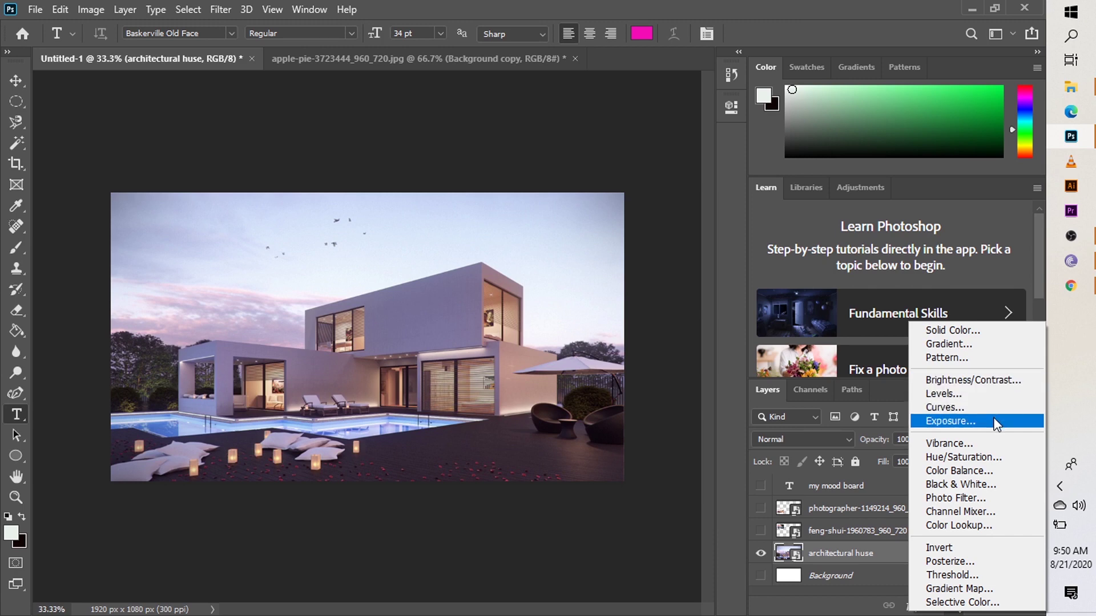
left_click(976, 407)
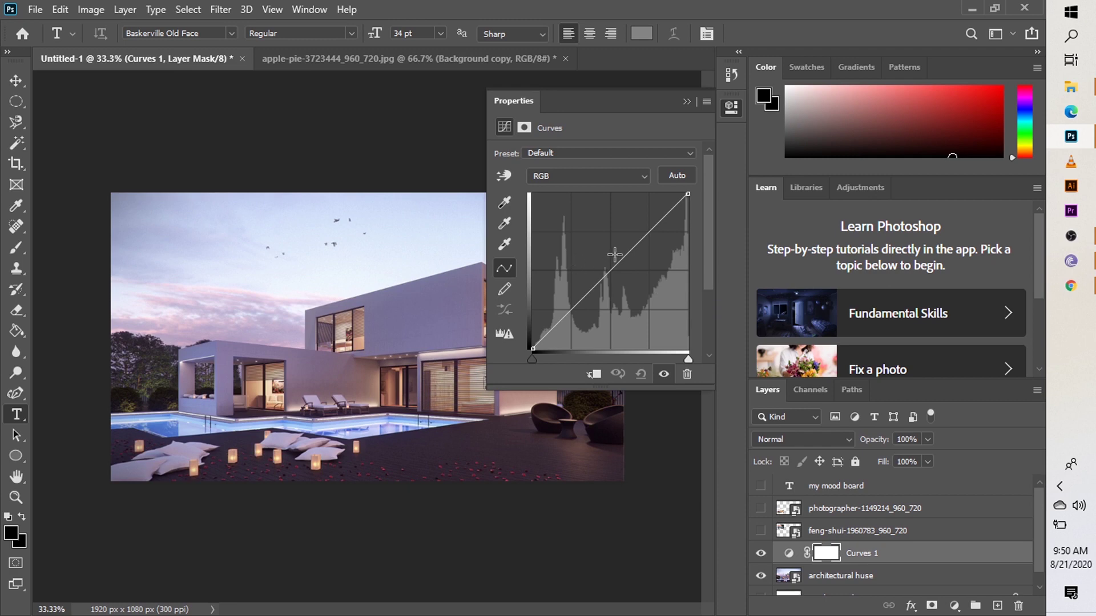
mouse_move(622, 263)
left_mouse_down()
mouse_move(572, 227)
mouse_move(642, 282)
mouse_move(602, 257)
mouse_move(630, 263)
left_mouse_up()
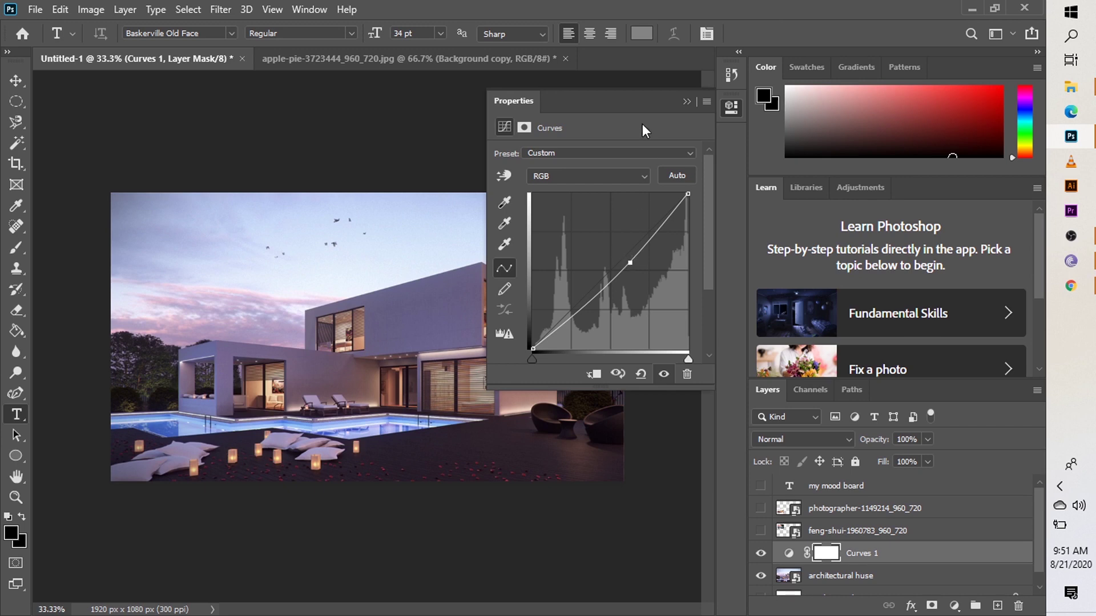
left_click(684, 101)
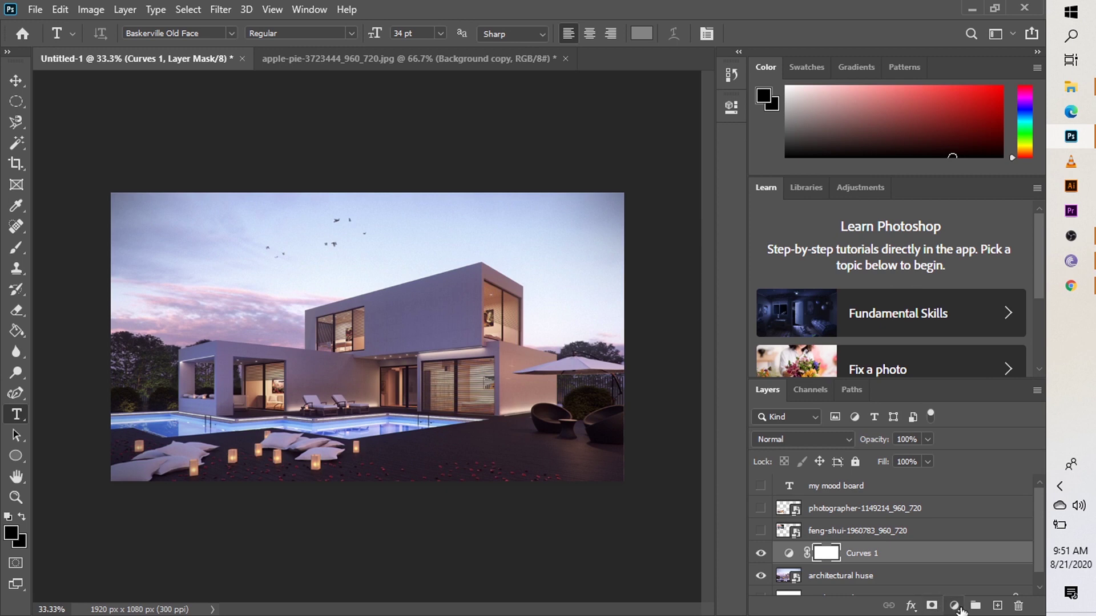
Add a Vibrance adjustment layer, raising the vibrance slightly past +42 and the saturation to about +50
left_click(955, 605)
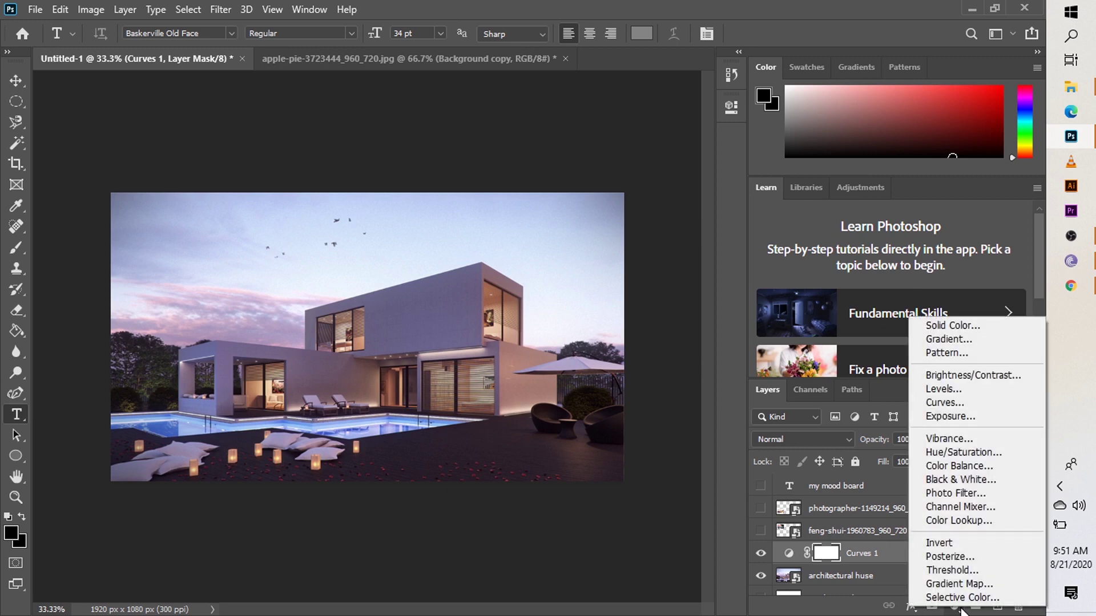
left_click(965, 439)
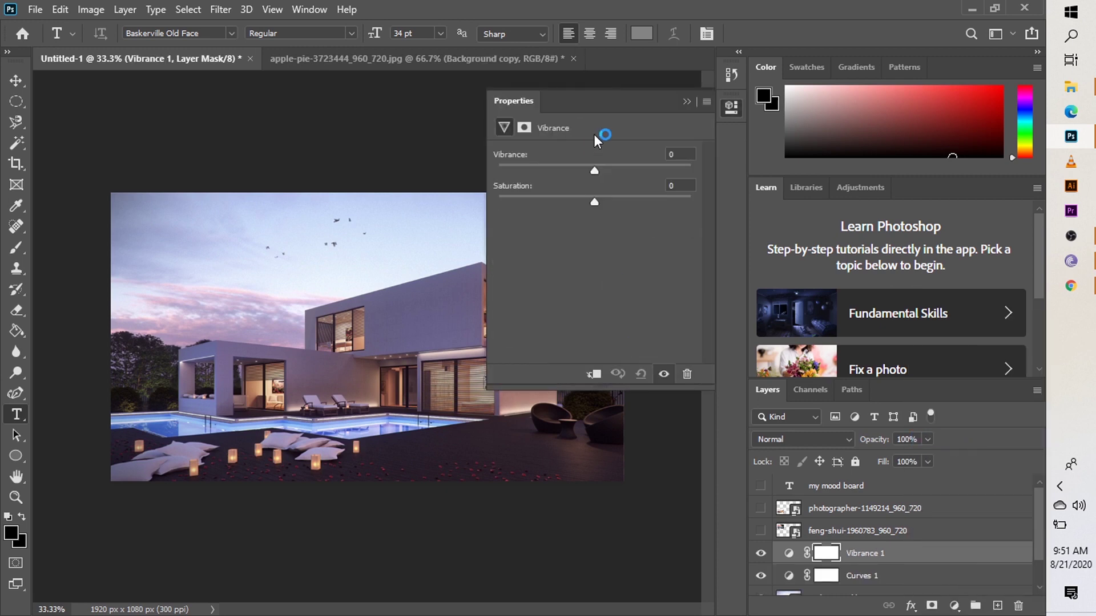
left_click_drag(596, 168, 613, 166)
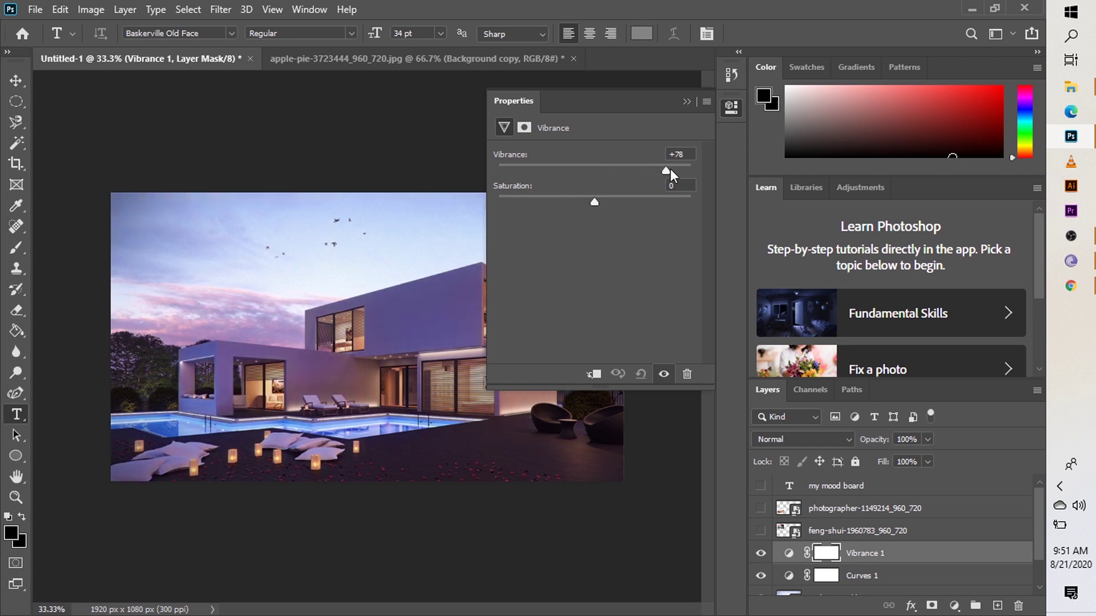
left_click_drag(709, 169, 635, 164)
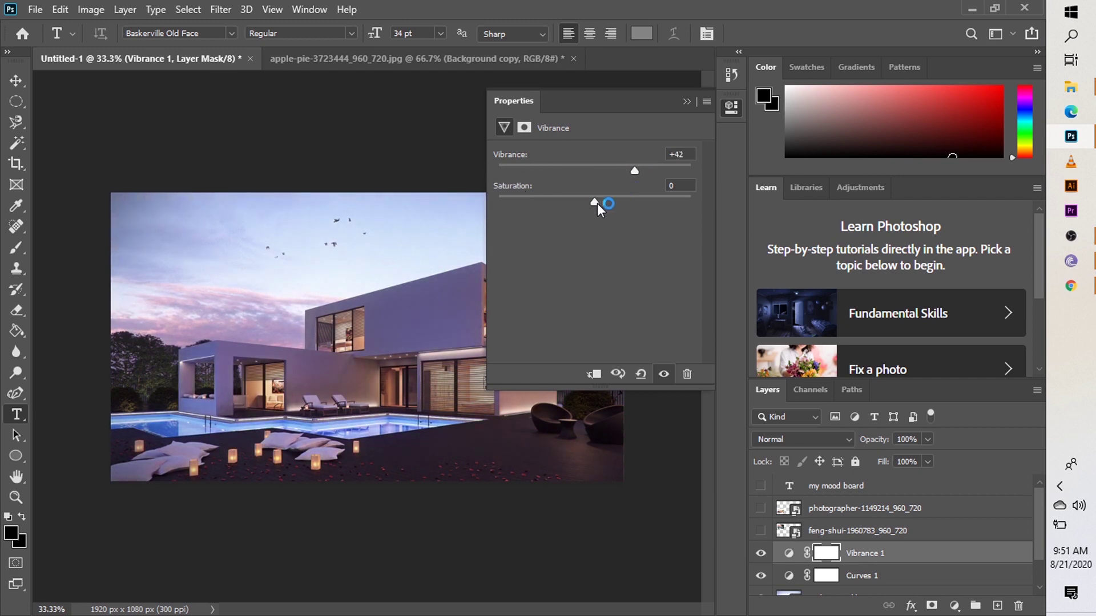
left_click_drag(596, 203, 642, 201)
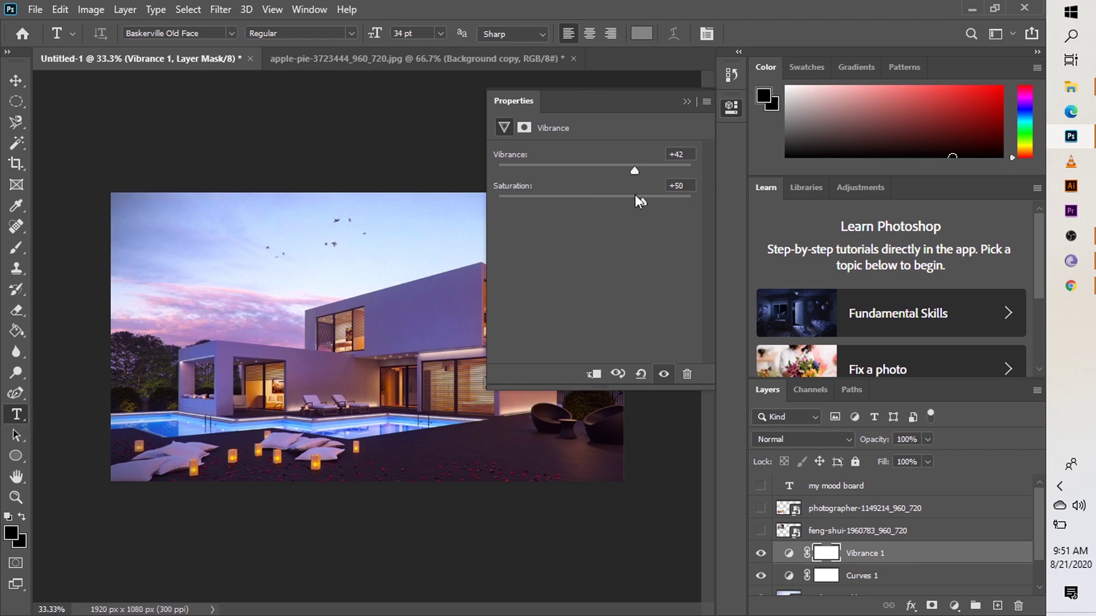
mouse_move(631, 172)
left_mouse_down()
mouse_move(674, 169)
mouse_move(640, 172)
left_mouse_up()
left_click(687, 103)
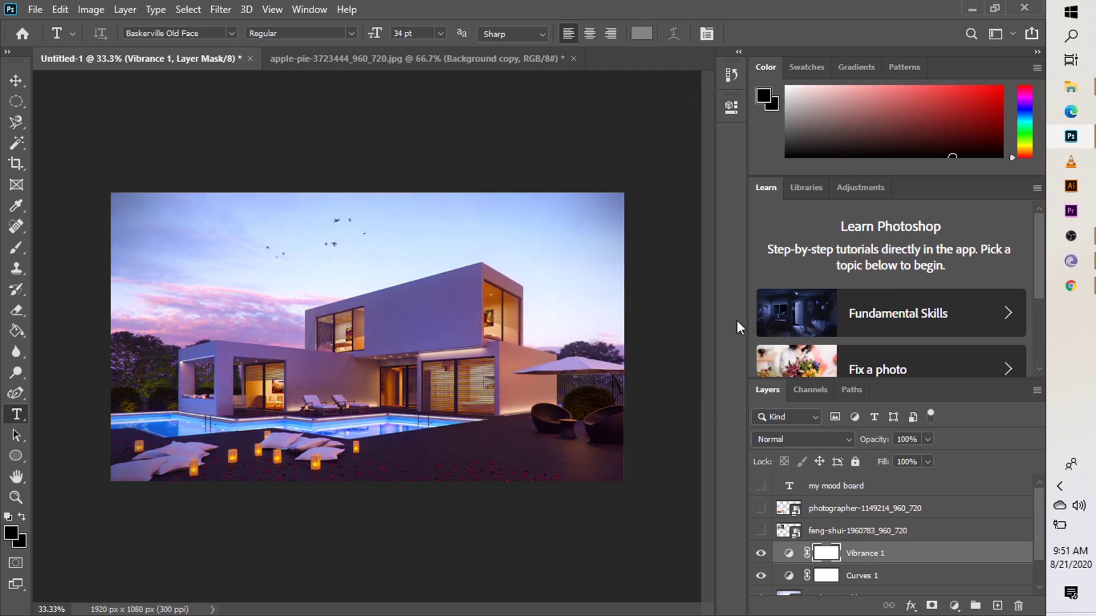
Add a Brightness/Contrast adjustment layer, lowering the brightness to about -112 and reducing the contrast as well
left_click(865, 193)
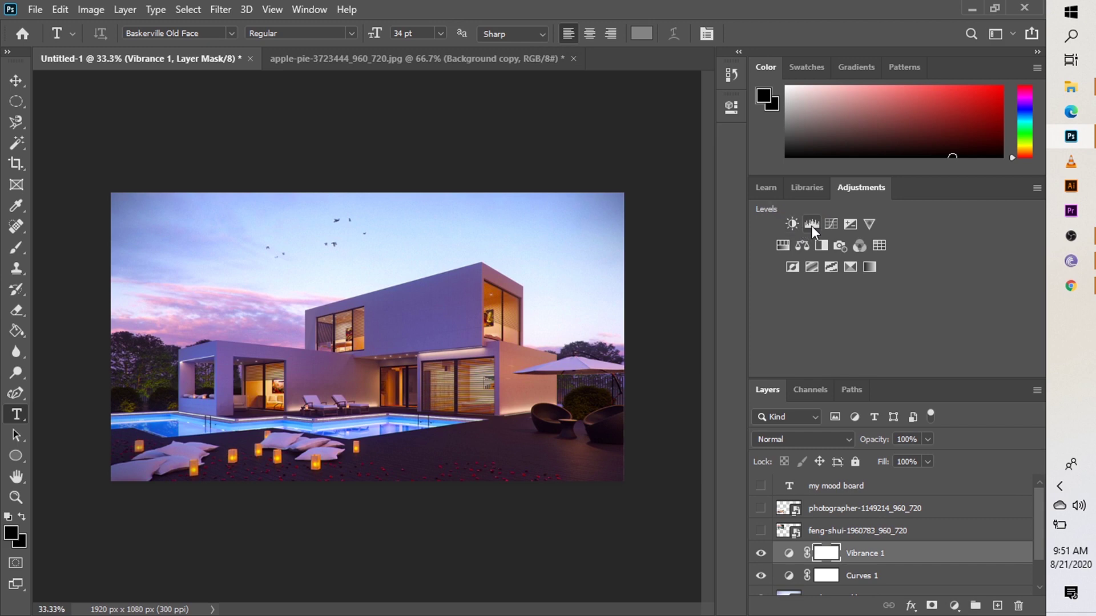
left_click(792, 224)
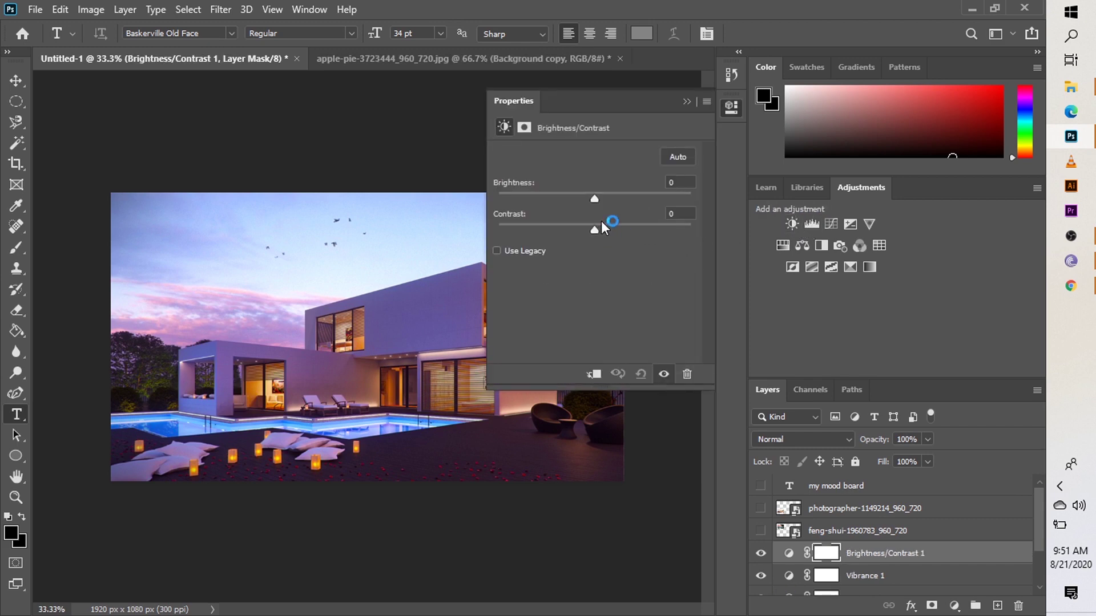
left_click_drag(597, 199, 521, 210)
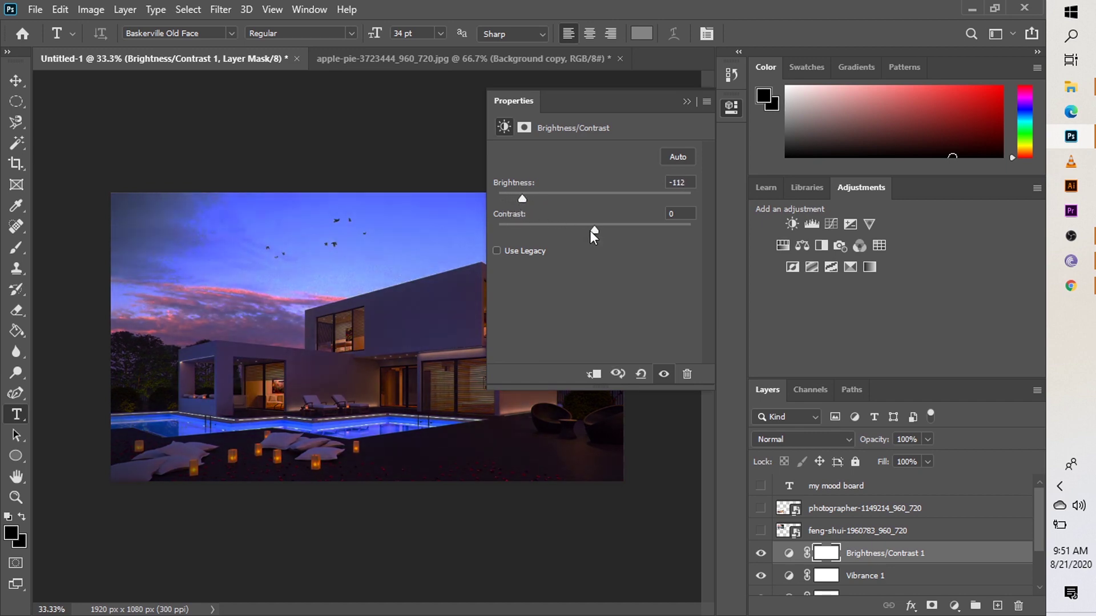
left_click_drag(591, 229, 544, 243)
mouse_move(518, 196)
left_mouse_down()
mouse_move(537, 196)
mouse_move(518, 195)
left_mouse_up()
left_click(686, 102)
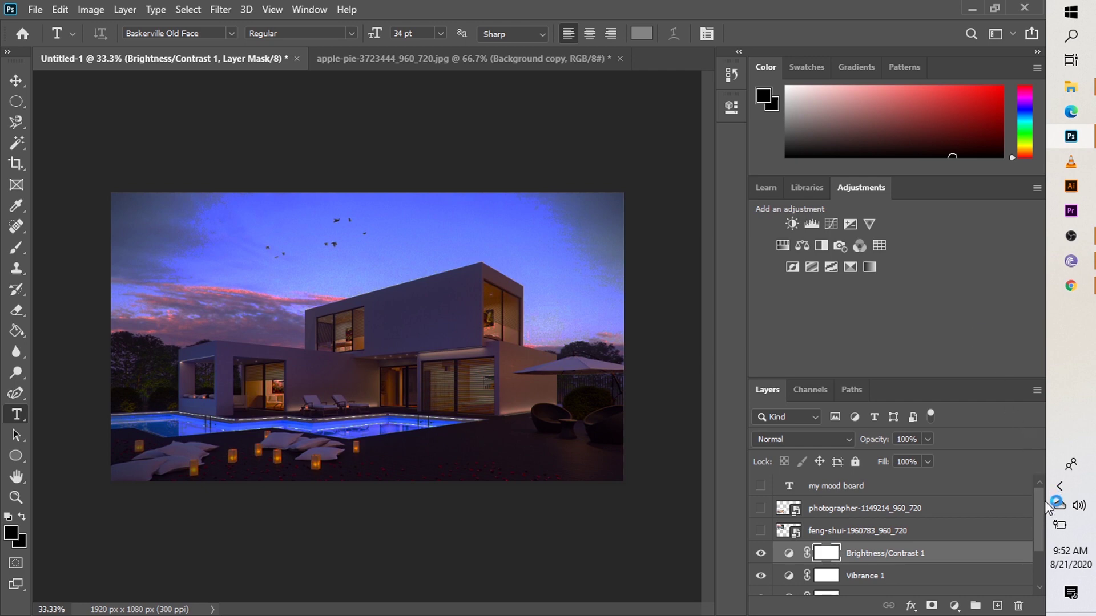
Group the Brightness/Contrast, Vibrance and Curves adjustment layers, after trying a merge of them and undoing it
left_click_drag(1040, 508, 1048, 545)
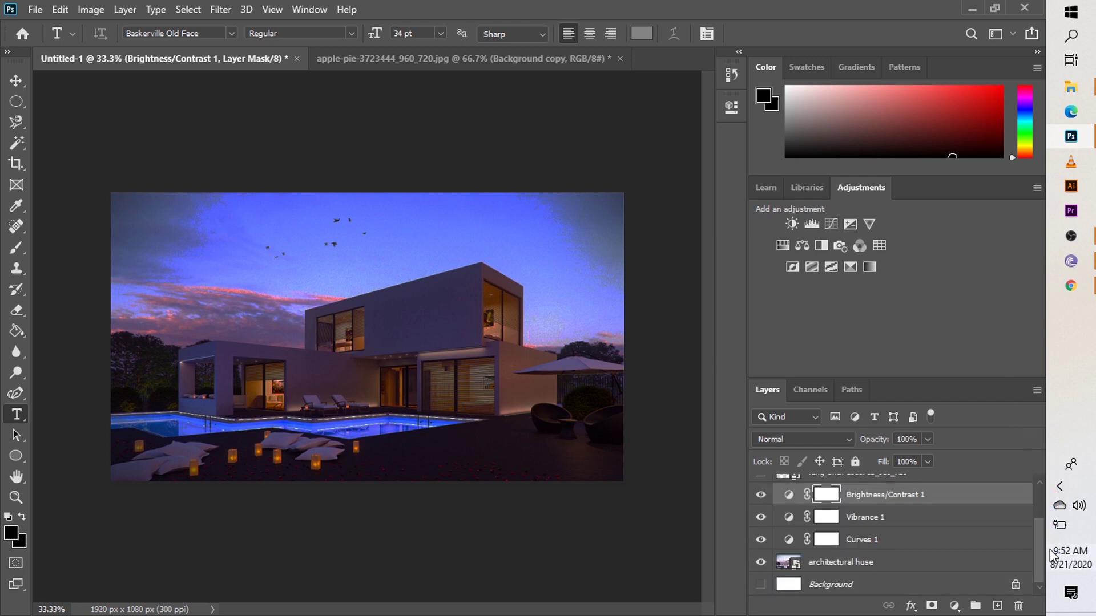
left_click(882, 549, "shift")
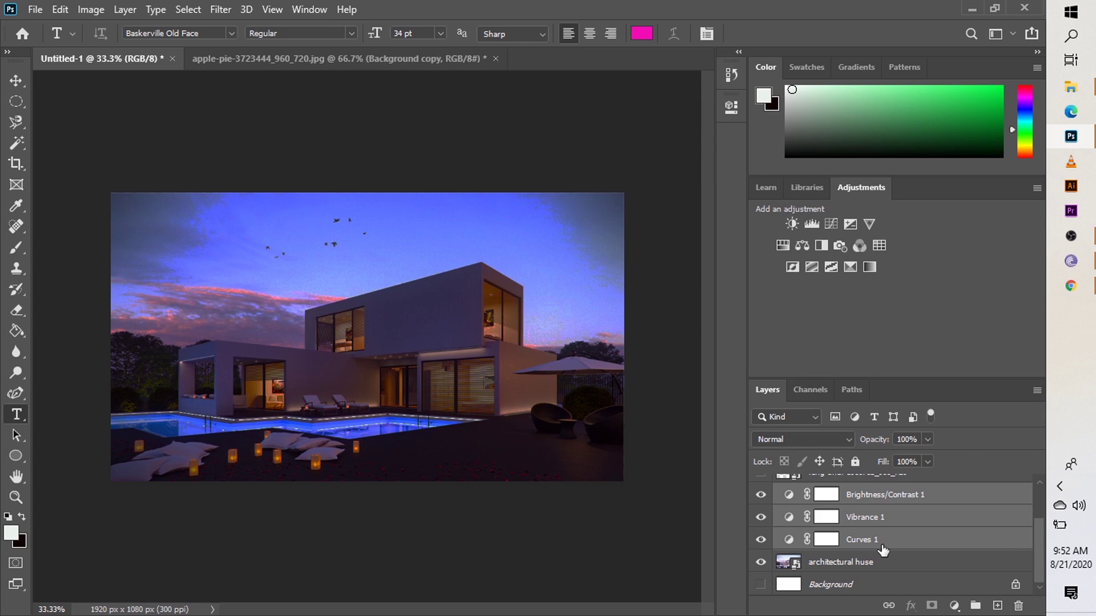
right_click(882, 547)
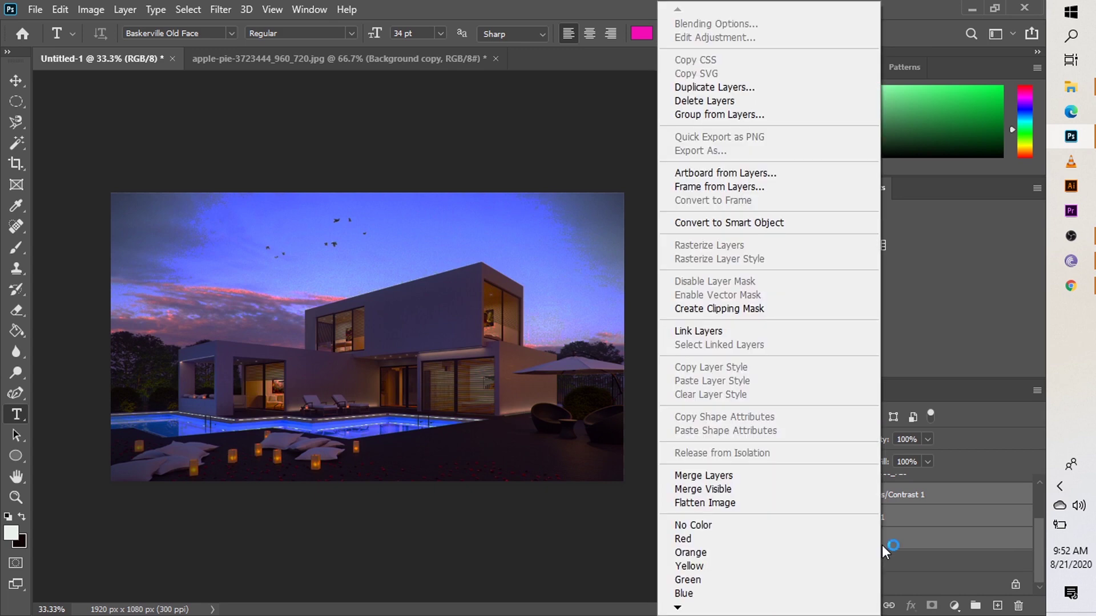
left_click(759, 476)
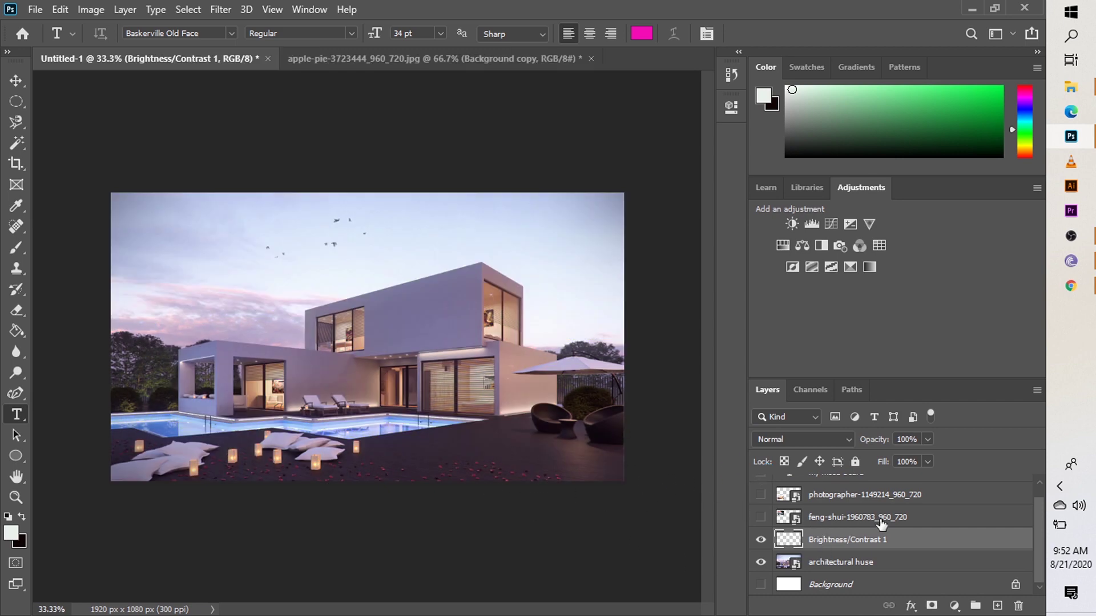
key("ctrl+z")
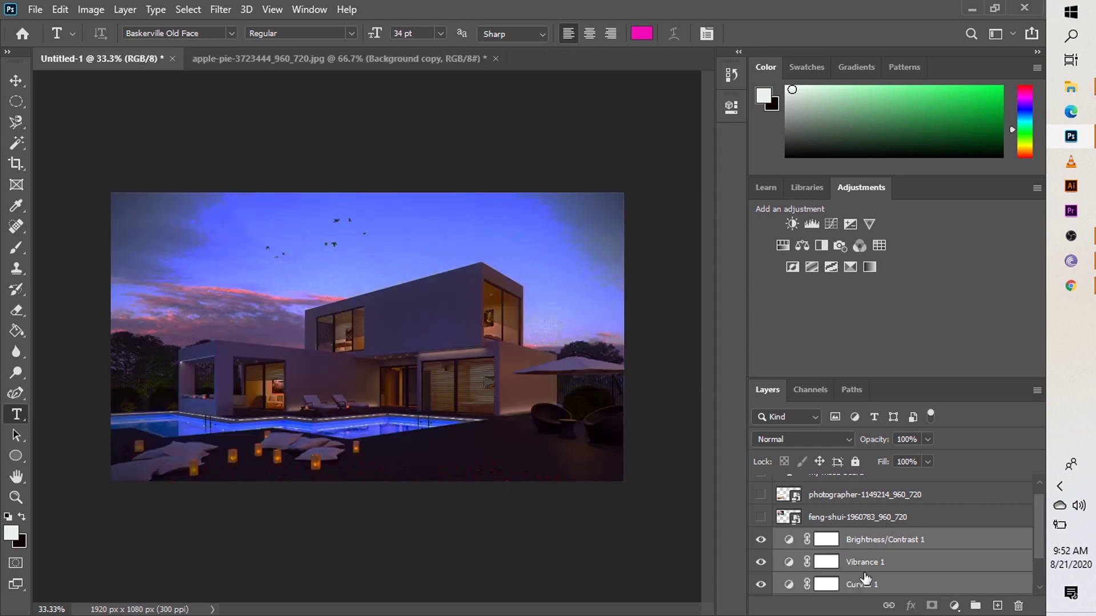
key("ctrl+g")
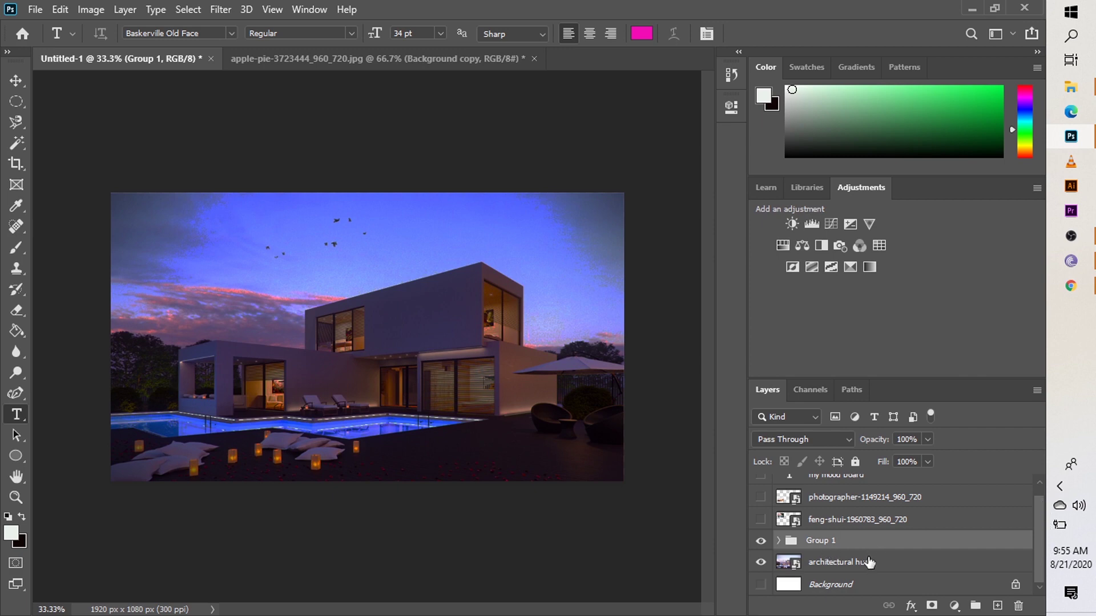
Duplicate the architectural huse layer and rename the copy auto tone
left_click(868, 562)
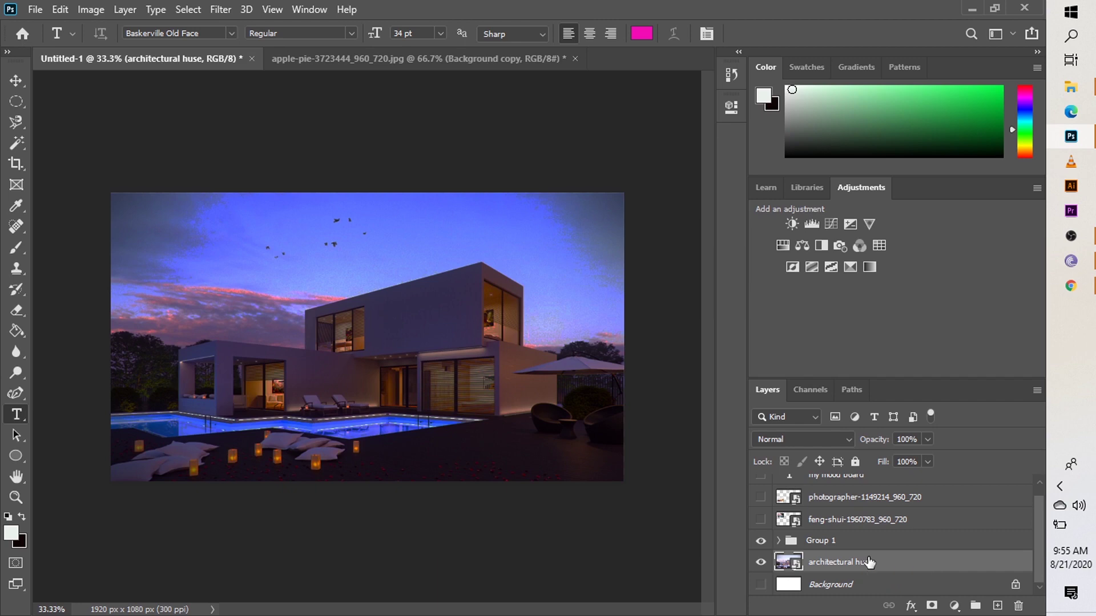
key("ctrl+j")
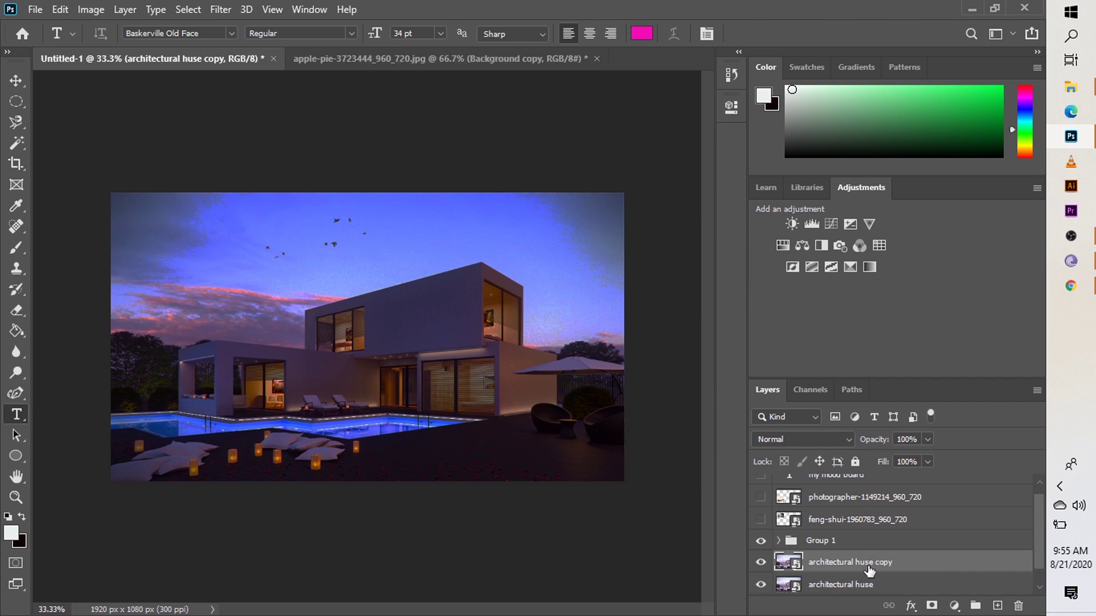
double_click(869, 562)
key("BackSpace")
type("auto tone")
key("Return")
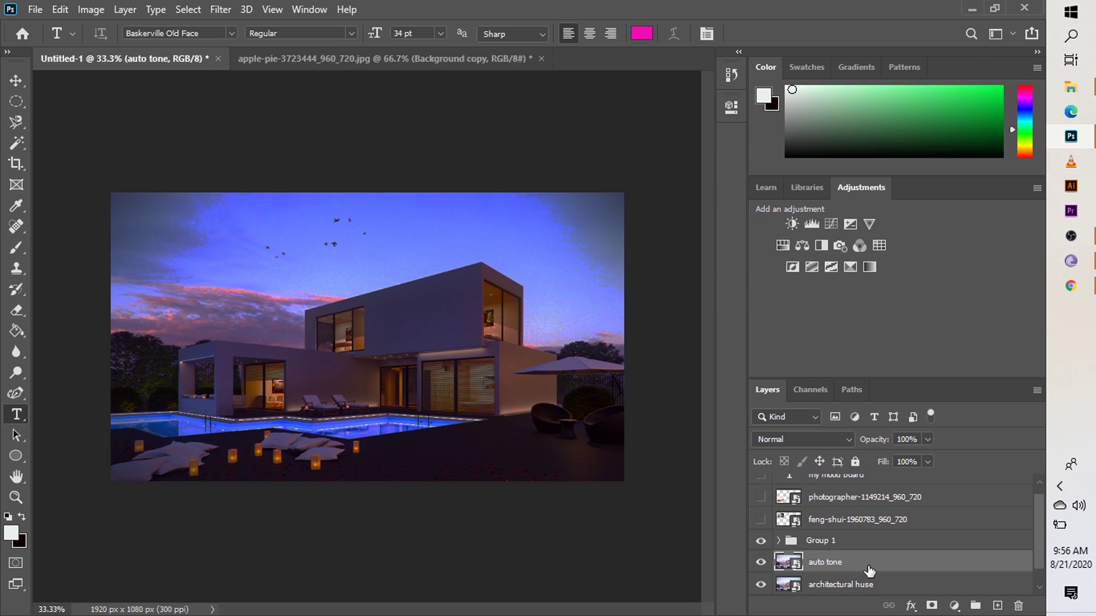
Hide Group 1 and apply the Auto Tone correction to the auto tone layer
left_click(760, 541)
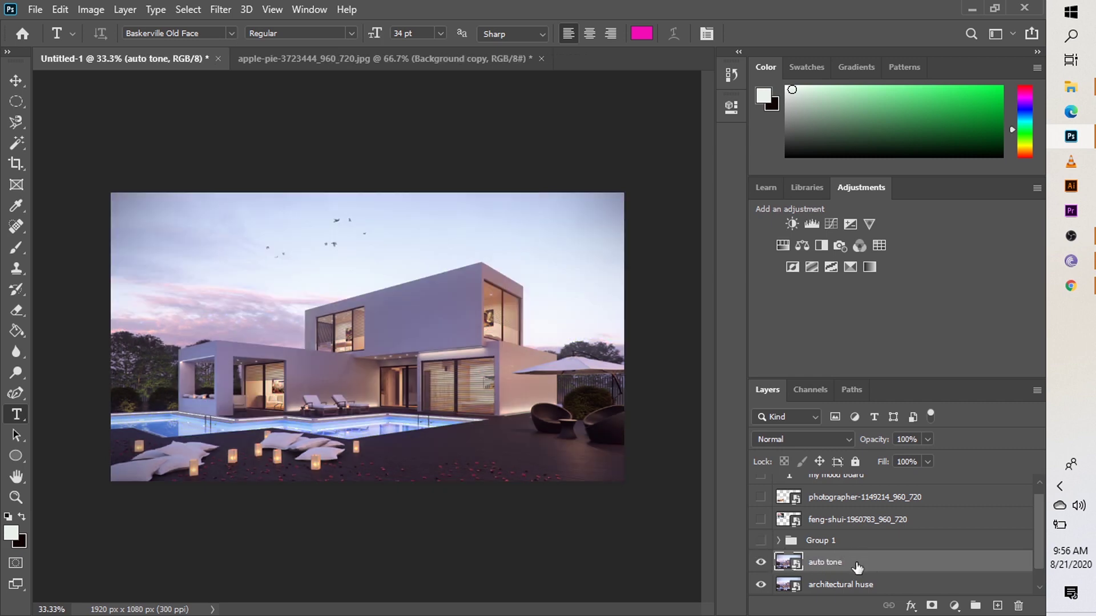
left_click(85, 10)
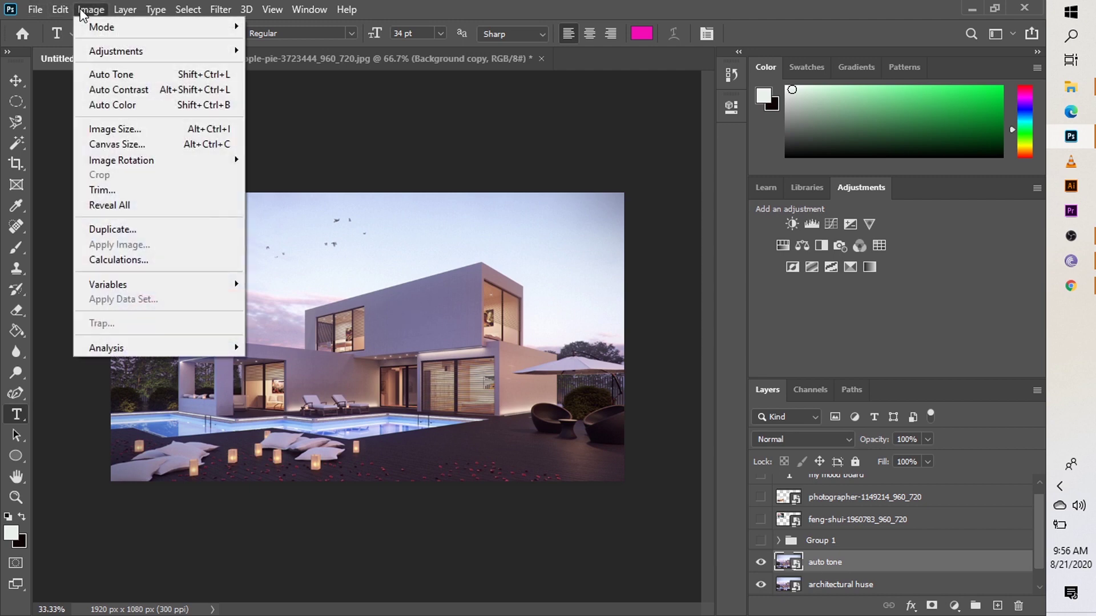
left_click(191, 74)
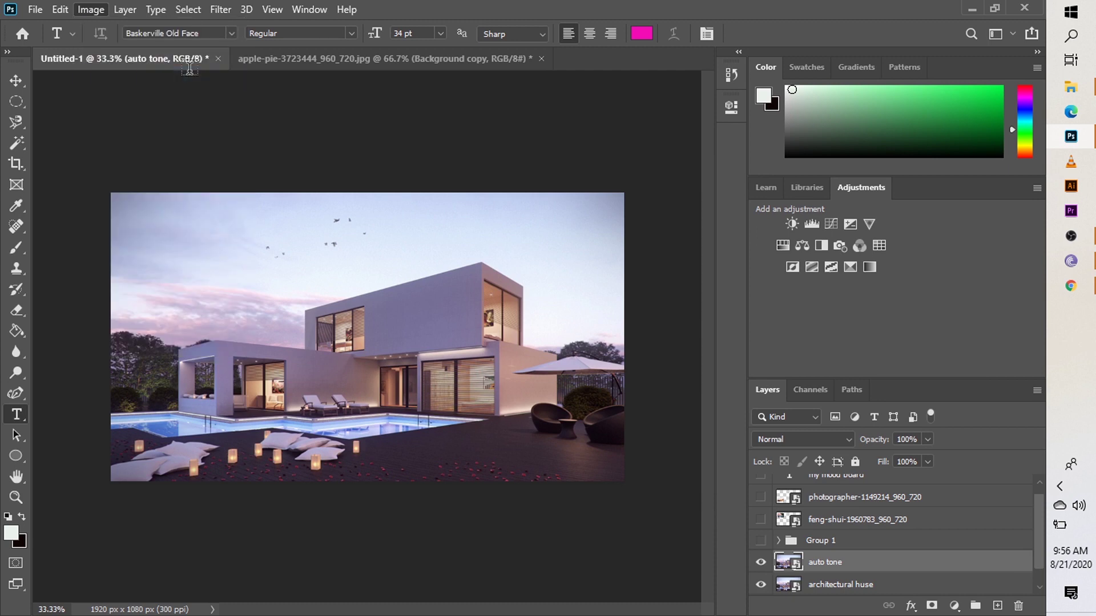
Compare the photo with the auto tone layer on and off, with Group 1 hidden and shown, and leave Group 1 hidden
left_click(761, 562)
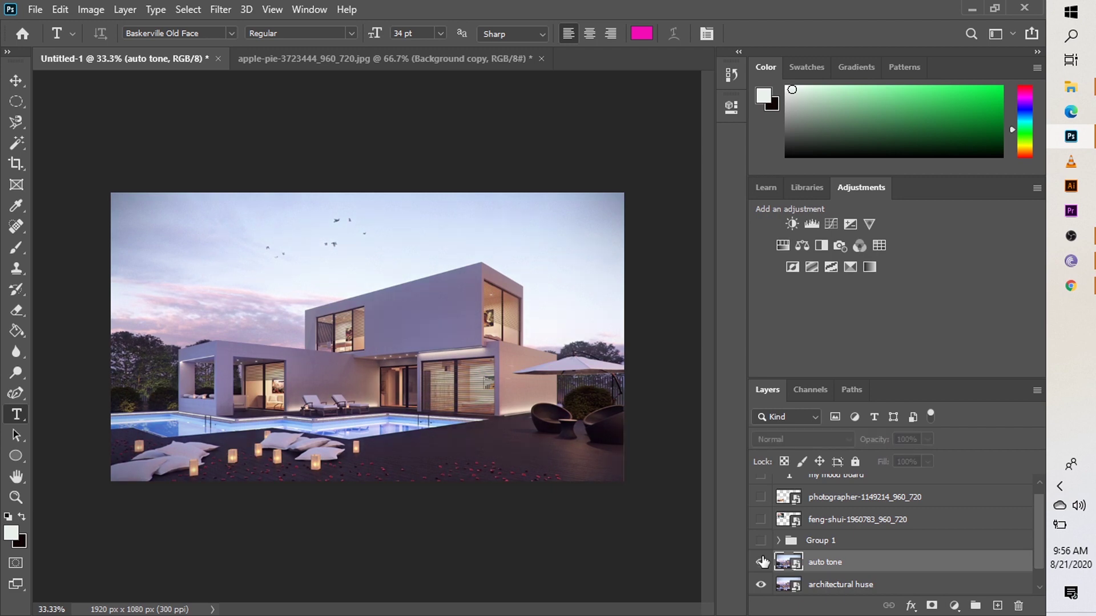
left_click(761, 562)
left_click(762, 563)
left_click(763, 562)
left_click(761, 543)
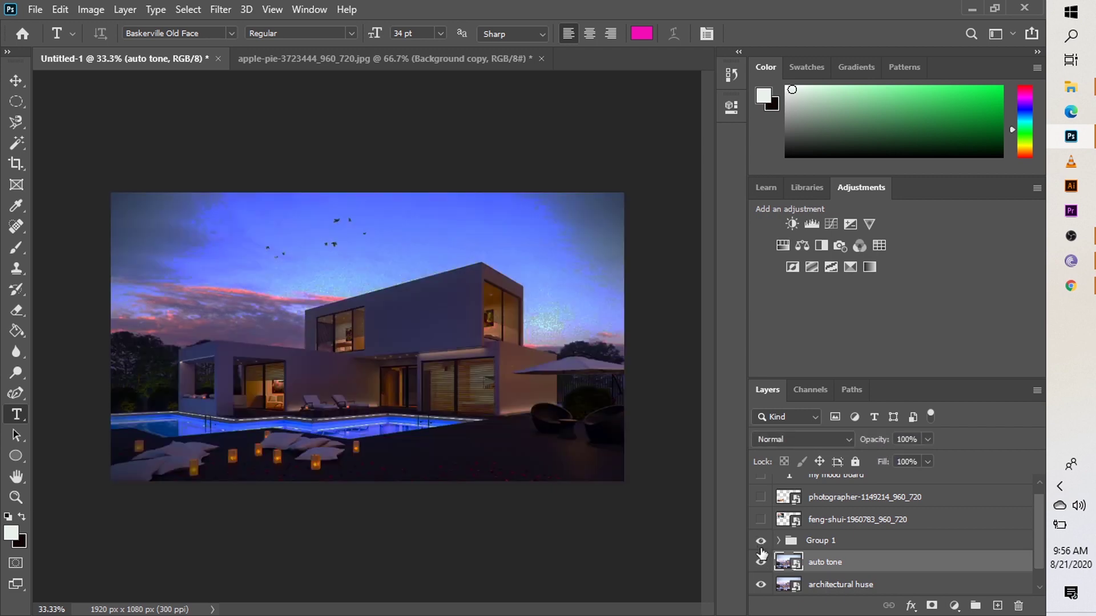
left_click(760, 564)
left_click(759, 564)
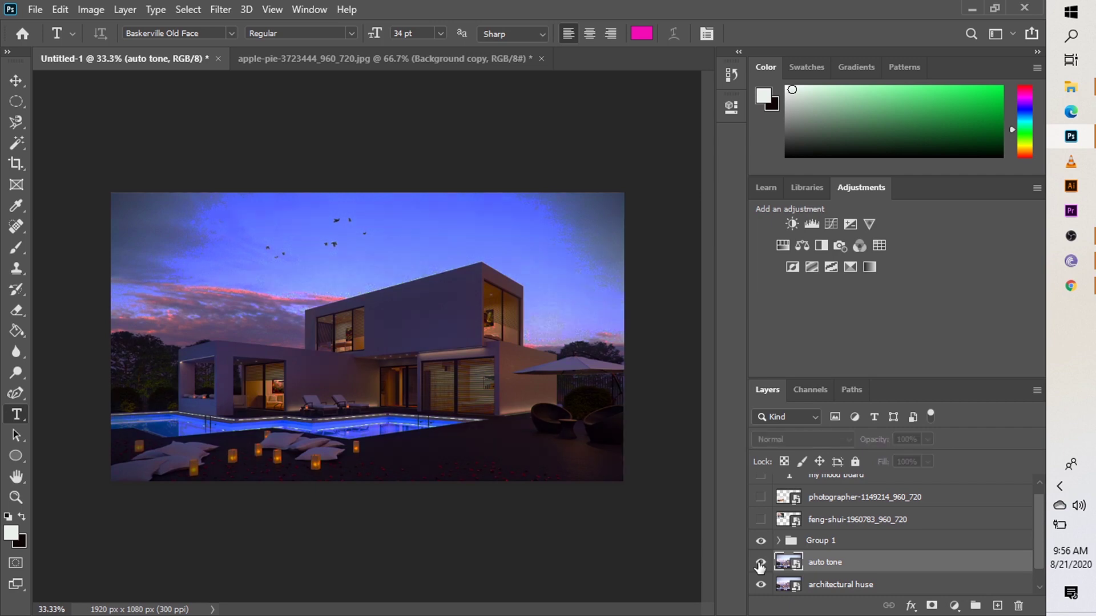
left_click(759, 564)
left_click(760, 564)
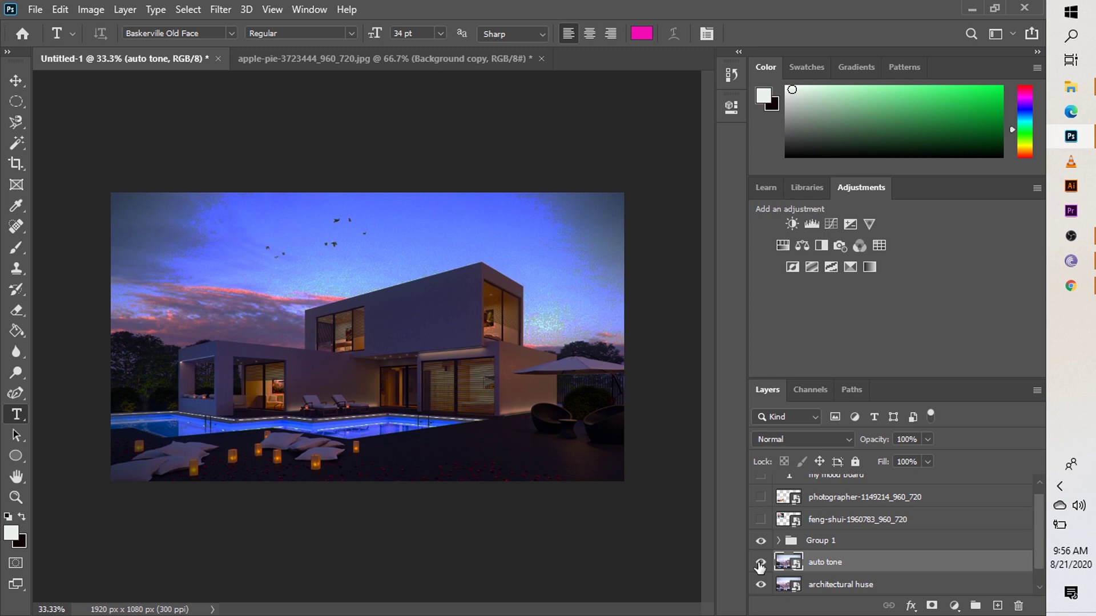
left_click(760, 564)
left_click(759, 564)
left_click(760, 540)
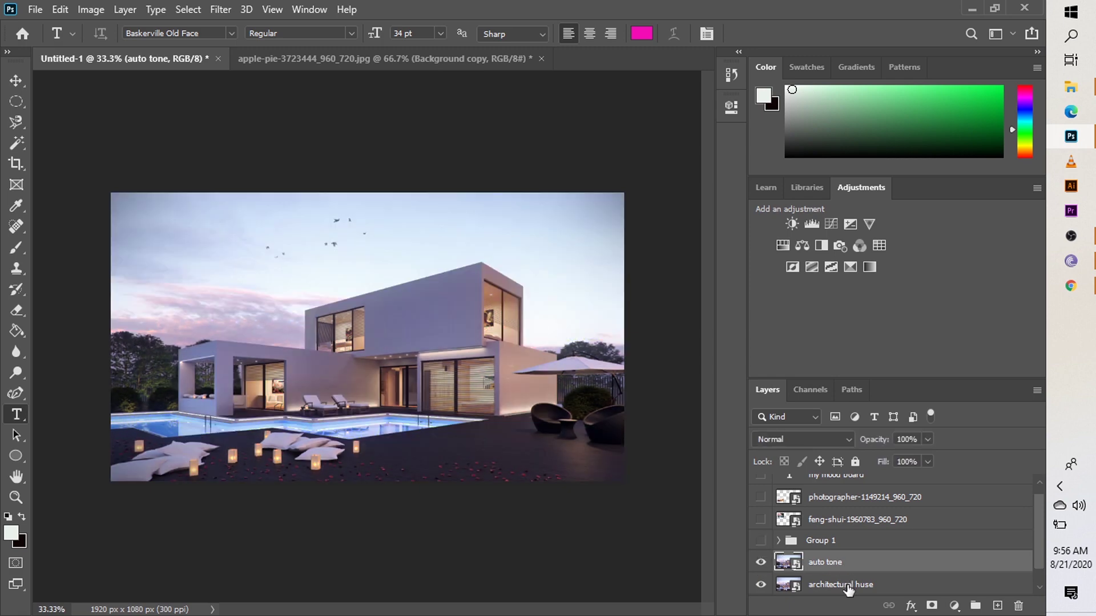
Duplicate the architectural huse layer and name the copy auto contrast
left_click(848, 587)
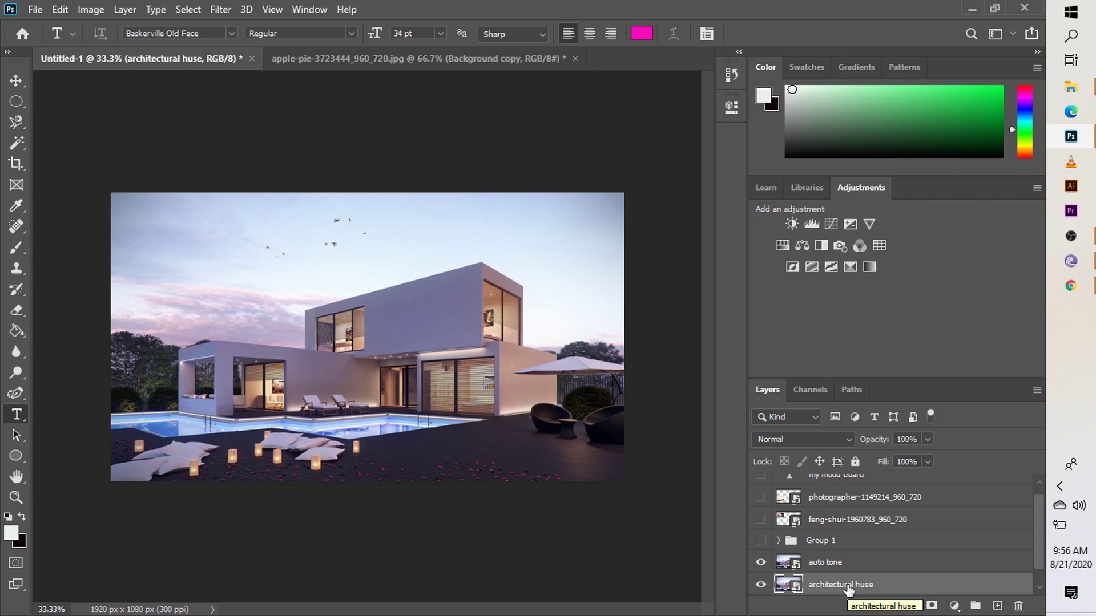
right_click(848, 584)
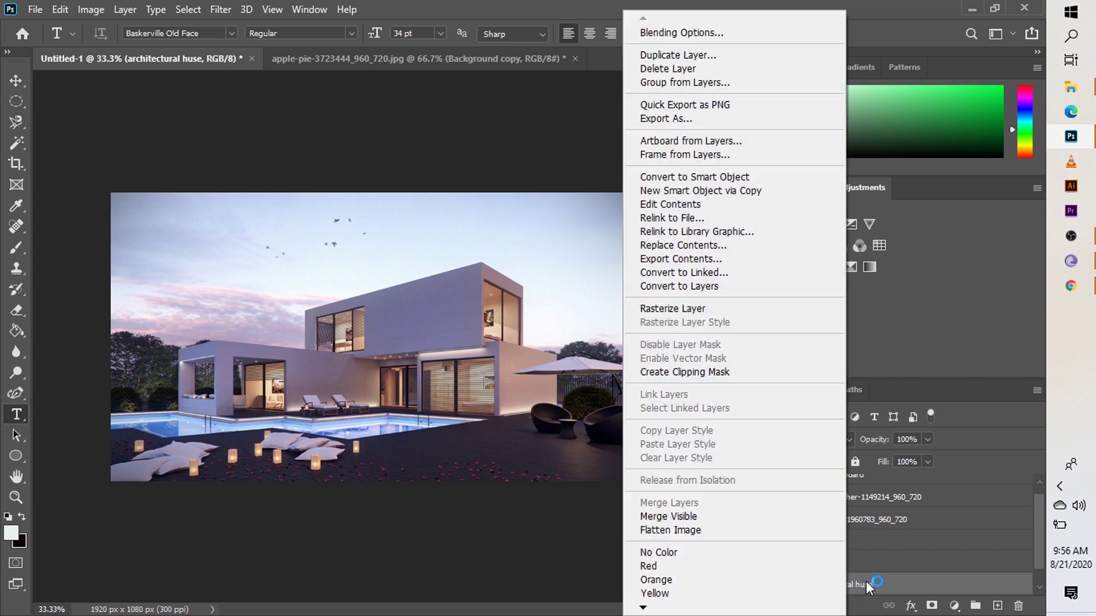
left_click(720, 52)
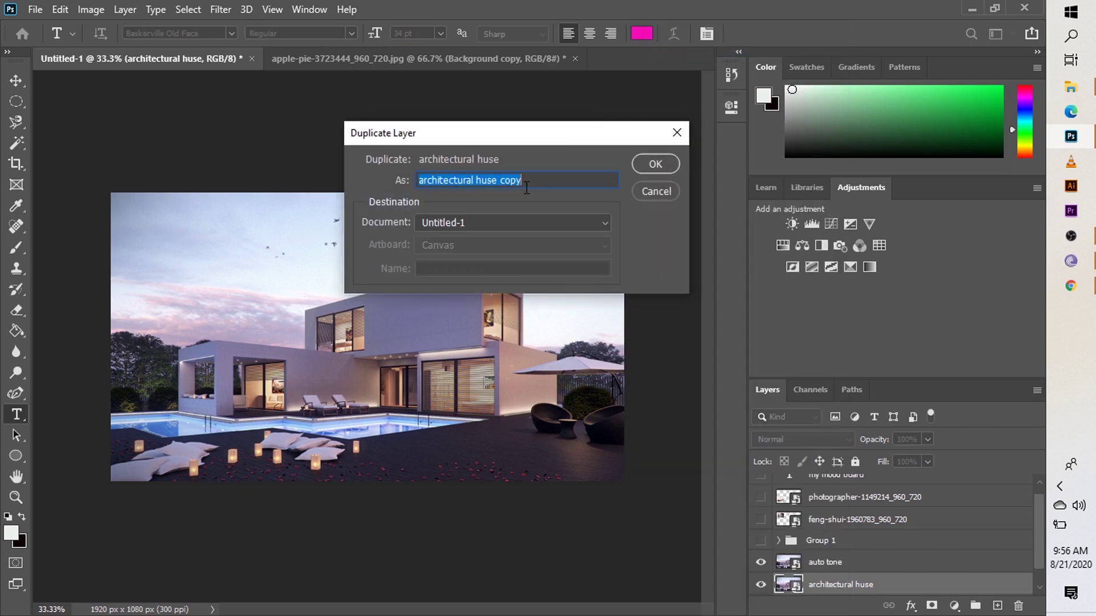
key("BackSpace")
type("a")
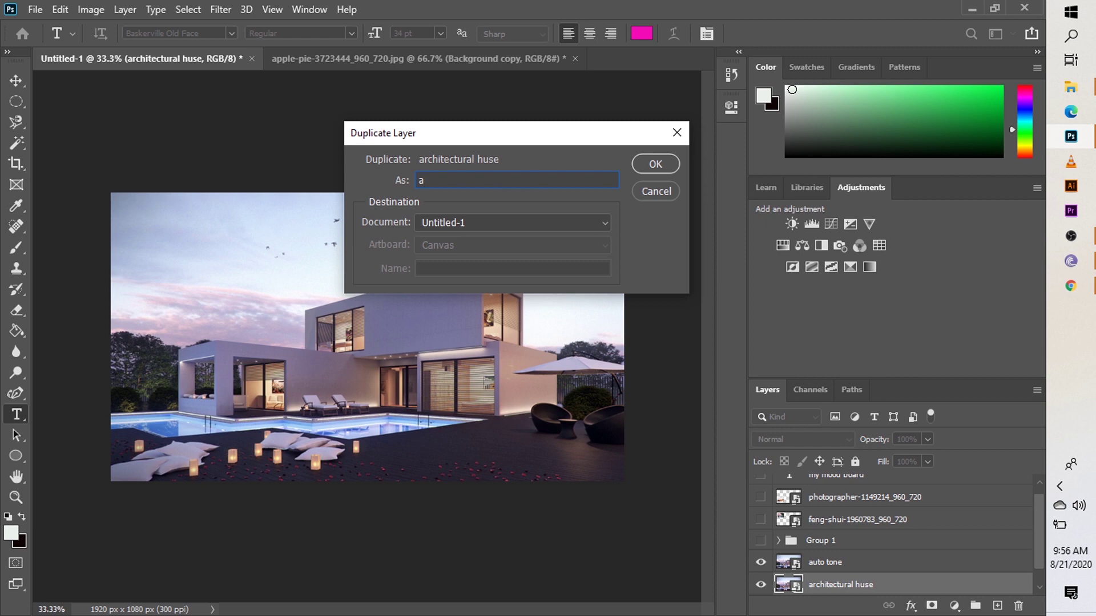
type("uto contrast")
key("Return")
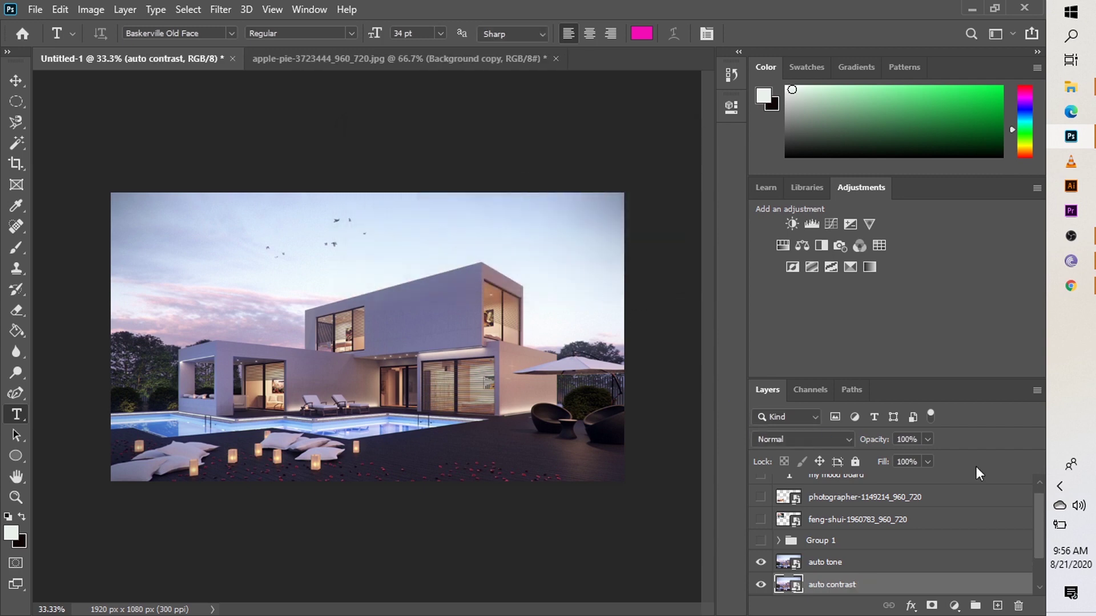
Hide the auto tone layer and apply the Auto Contrast correction twice to the auto contrast layer
left_click_drag(1038, 518, 1045, 545)
left_click(761, 517)
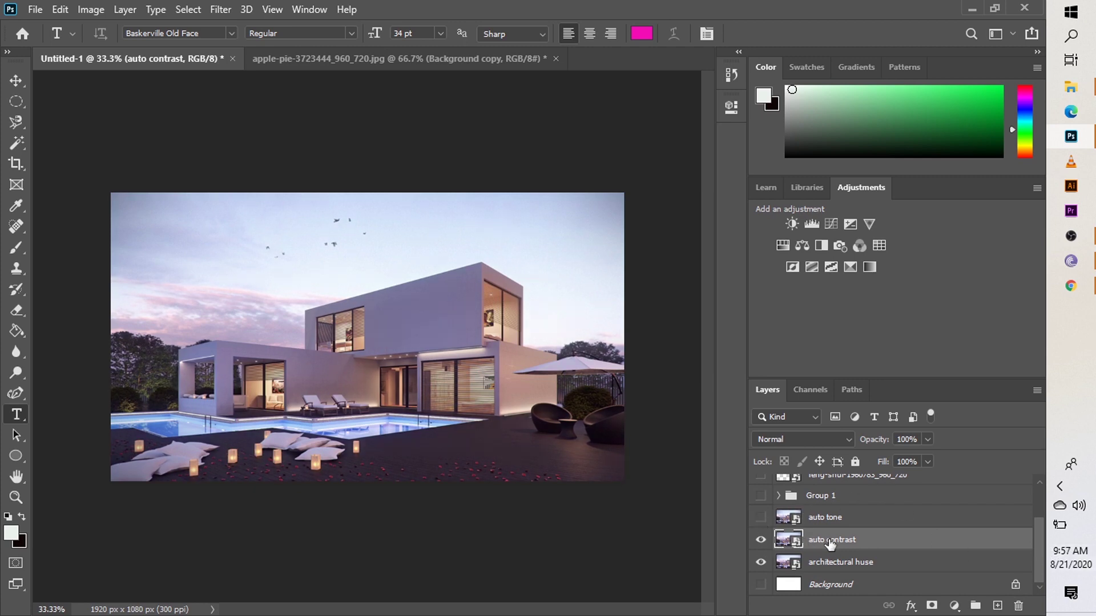
left_click(89, 8)
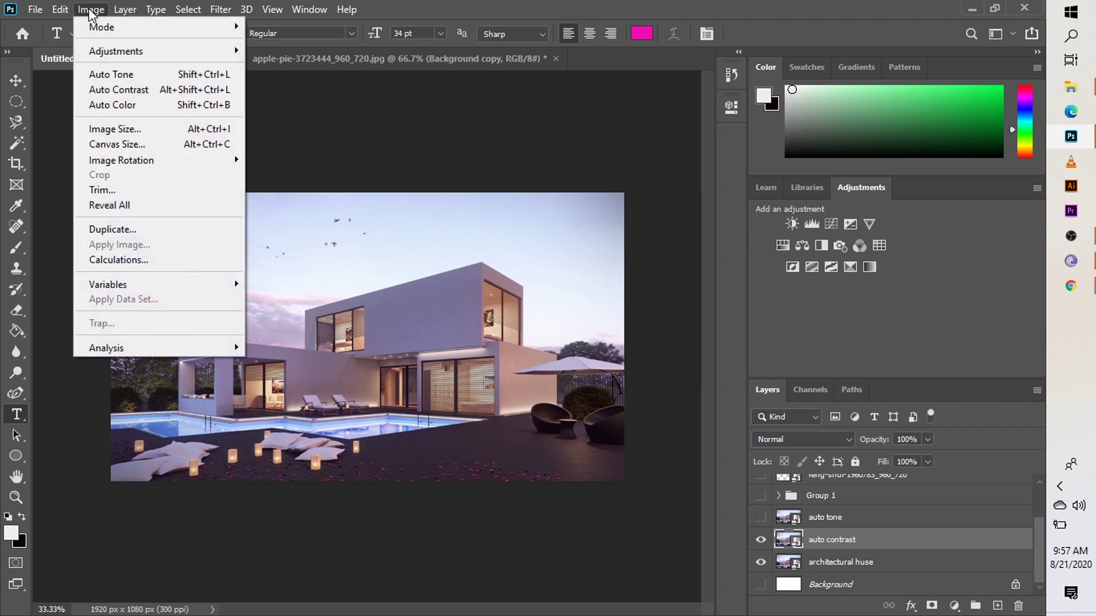
left_click(193, 91)
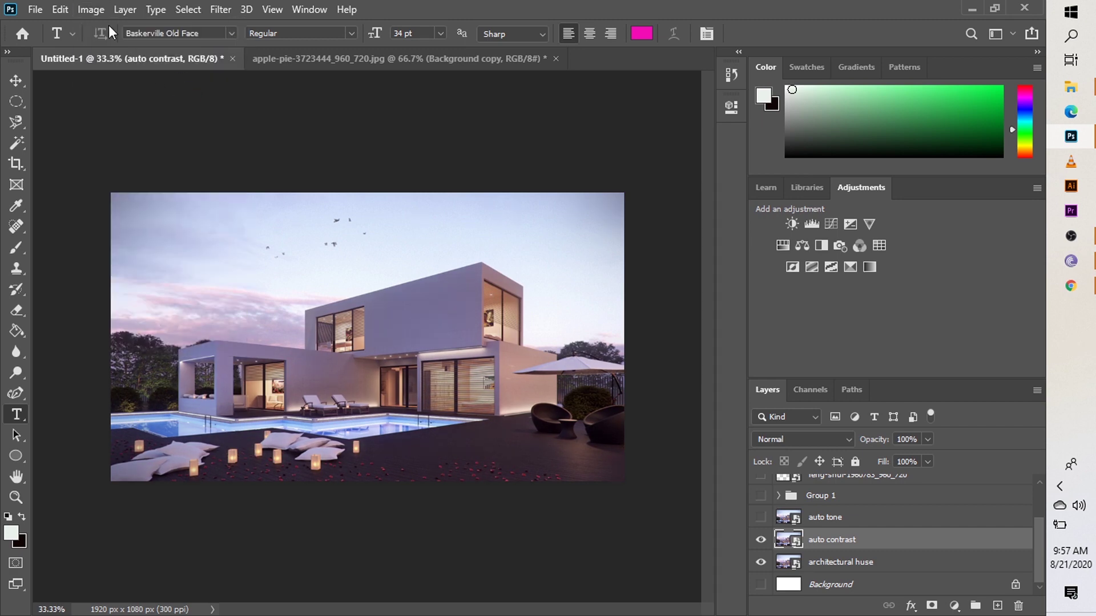
left_click(95, 10)
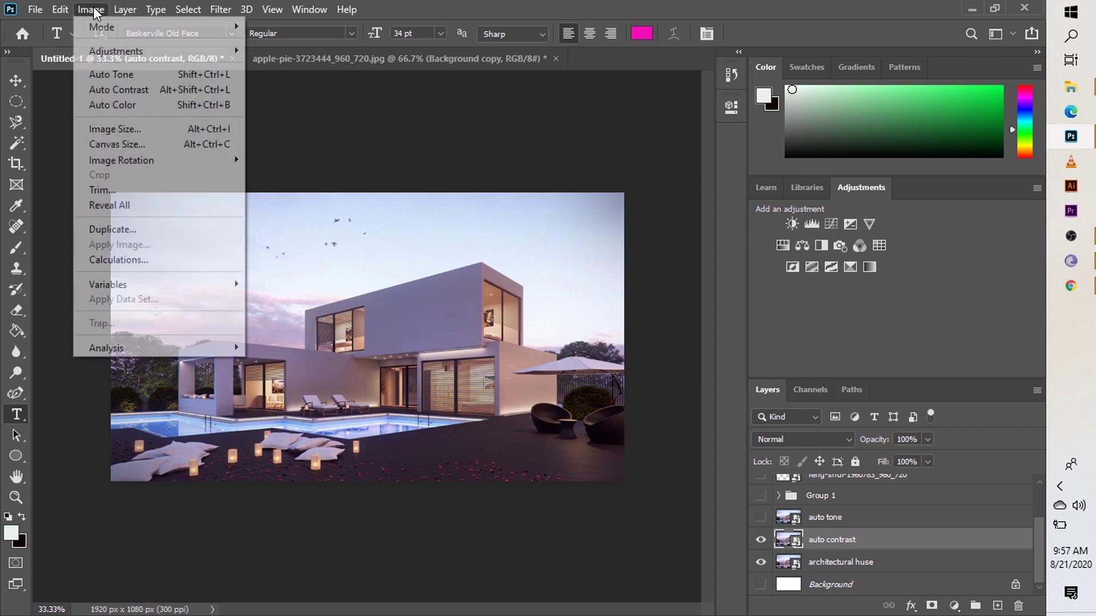
left_click(218, 89)
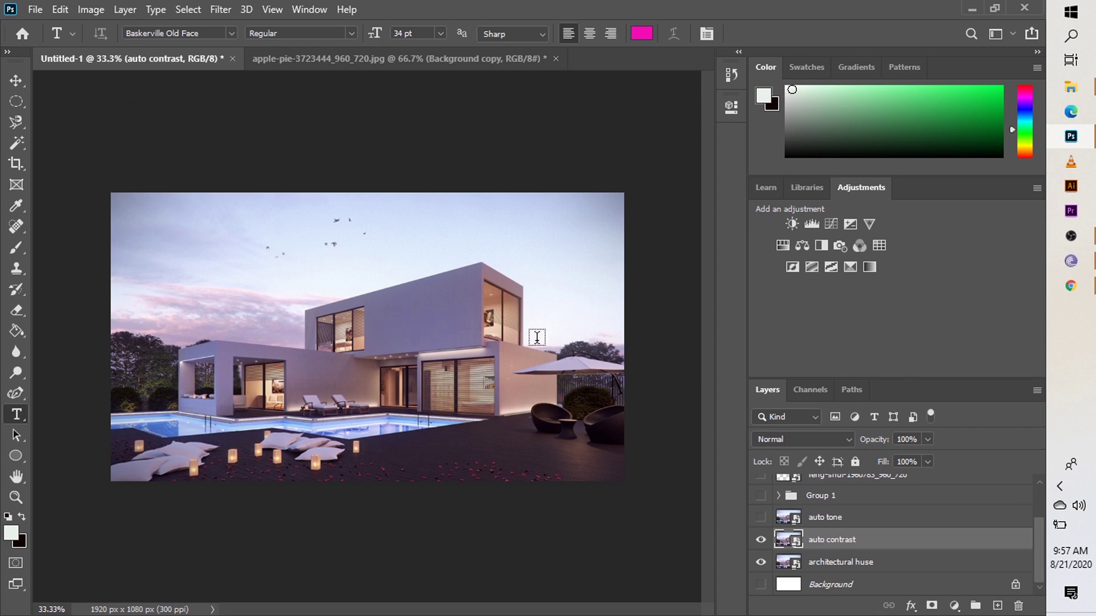
Compare the photo with the auto contrast layer on and off, with Group 1 hidden and shown, and leave both hidden
left_click(760, 539)
left_click(760, 540)
left_click(760, 540)
left_click(759, 518)
left_click(760, 517)
left_click(760, 496)
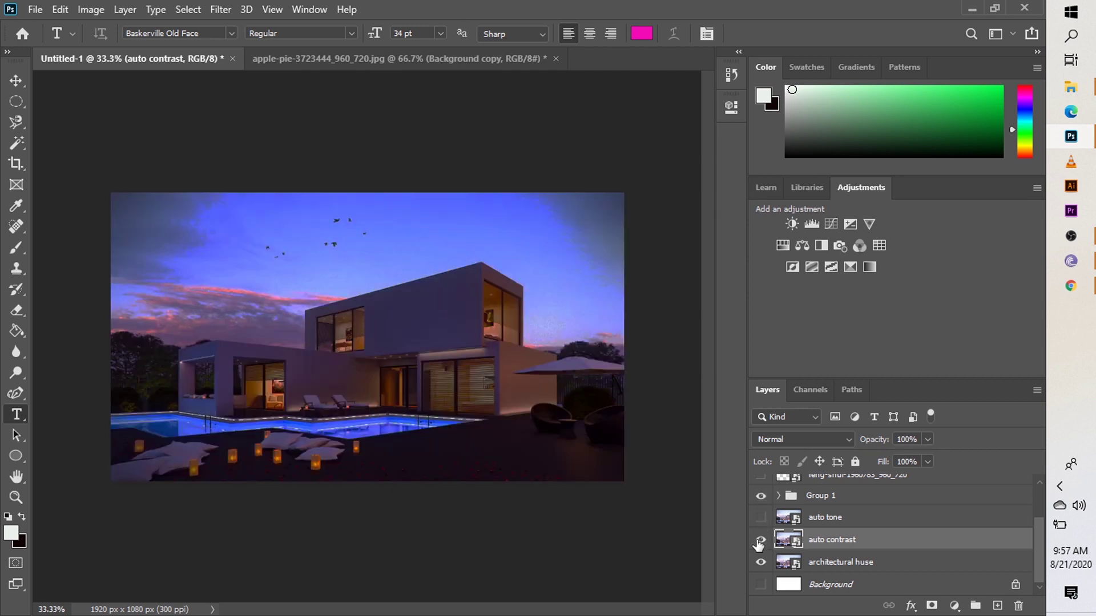
left_click(760, 540)
left_click(760, 541)
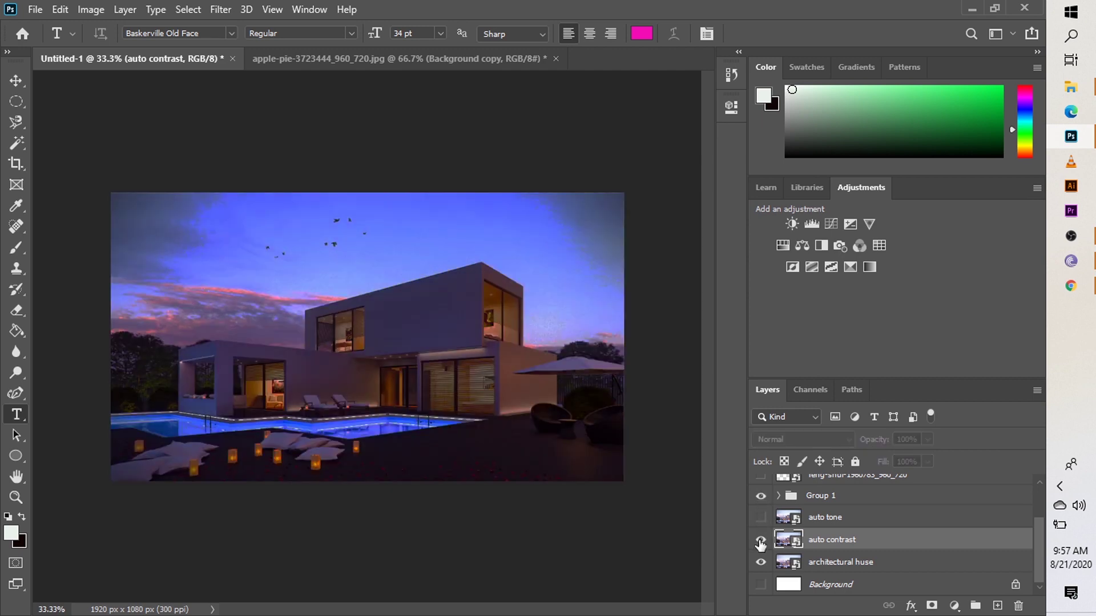
left_click(761, 540)
left_click(760, 540)
left_click(760, 541)
left_click(761, 496)
Duplicate the architectural huse layer as auto color and apply the Auto Color correction to the copy
left_click(851, 563)
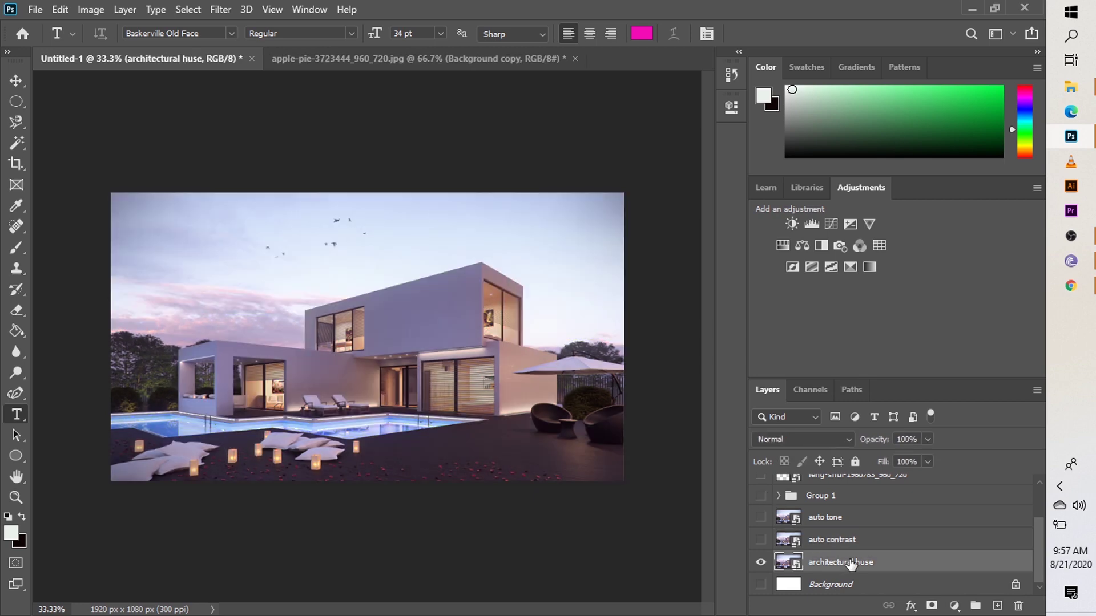
right_click(851, 562)
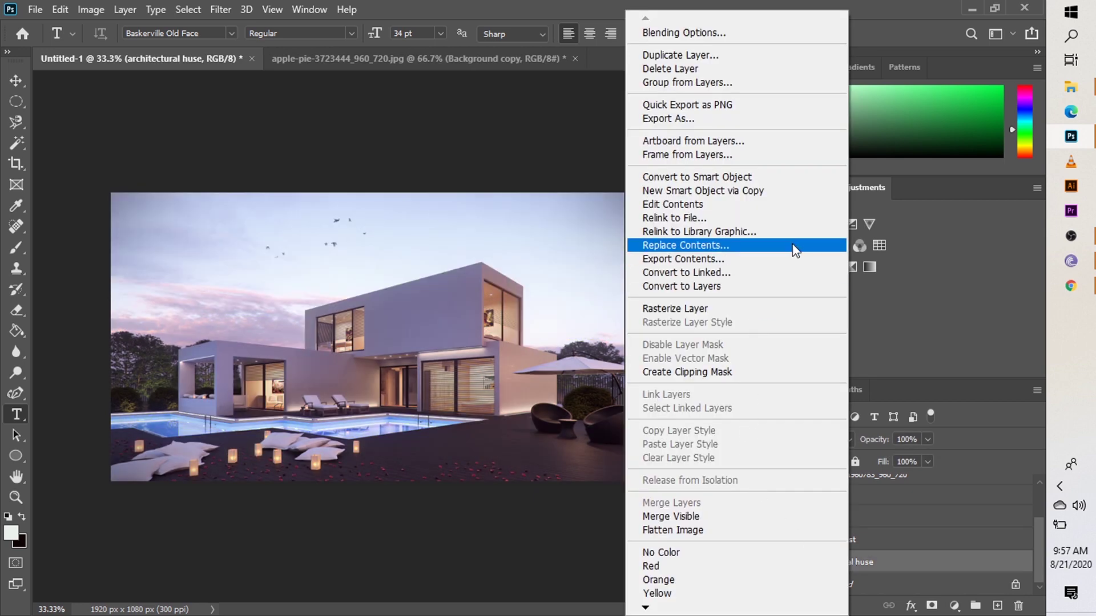
left_click(800, 56)
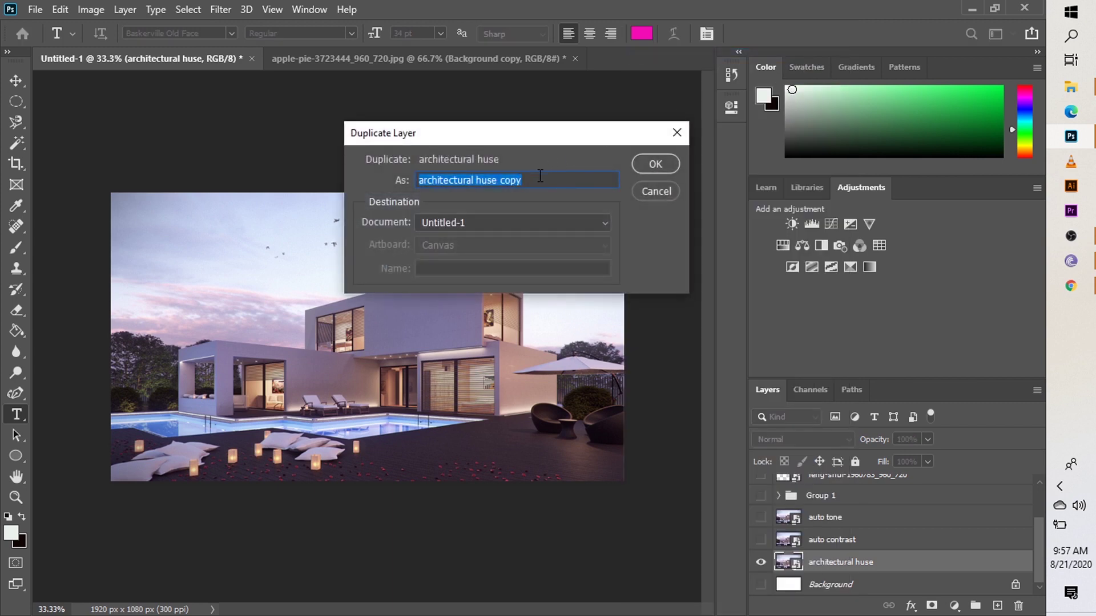
key("BackSpace")
type("au")
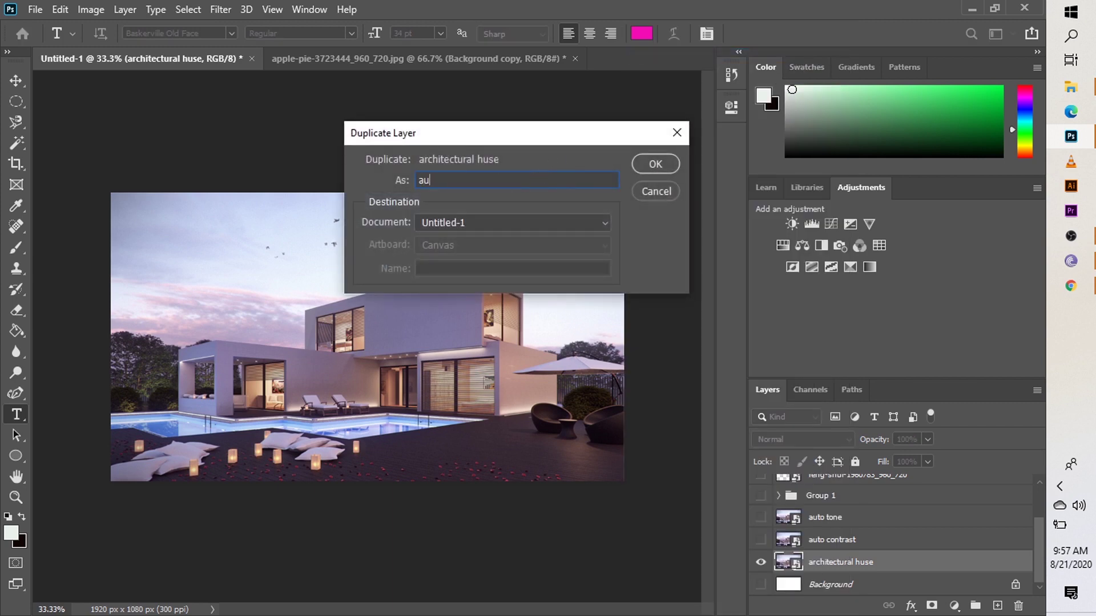
type("to color")
left_click(656, 164)
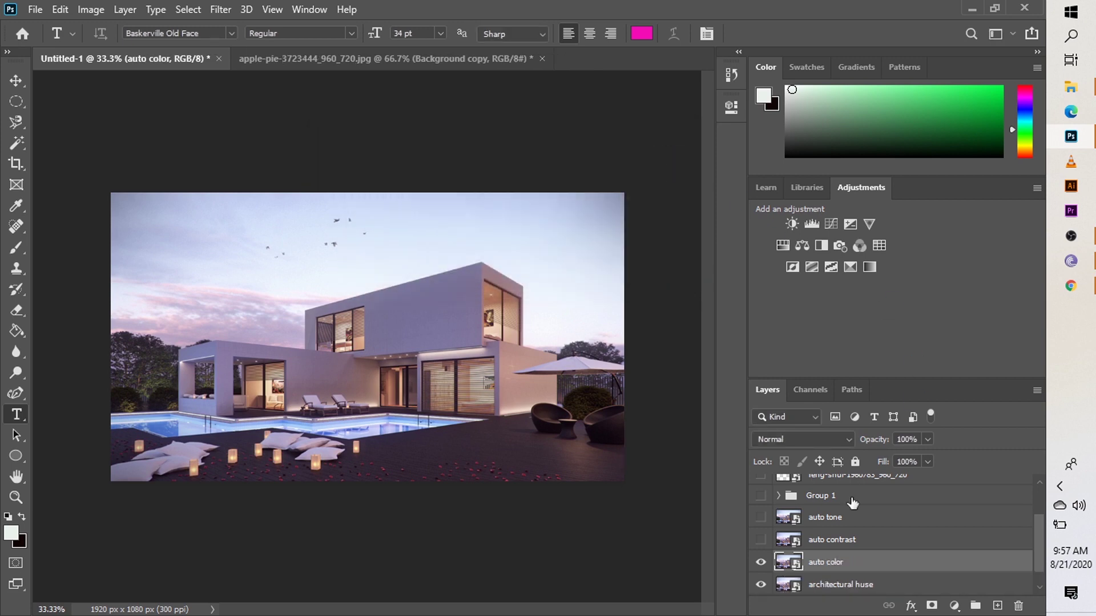
left_click(94, 12)
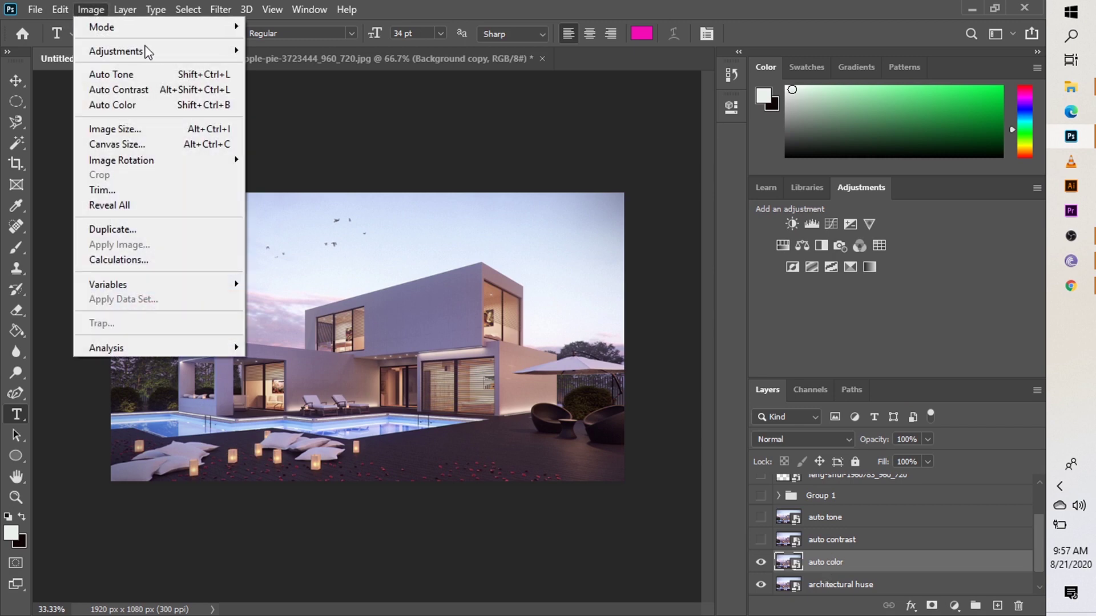
left_click(197, 106)
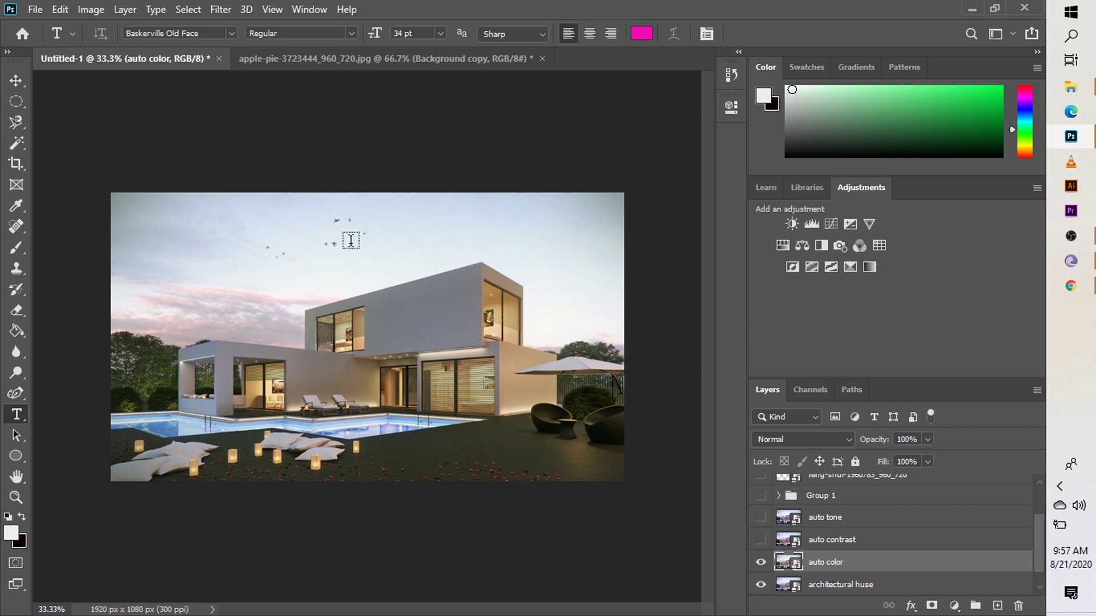
Compare the photo with the auto color layer on and off, with Group 1 hidden and shown
left_click(761, 569)
left_click(761, 568)
left_click(760, 568)
left_click(761, 566)
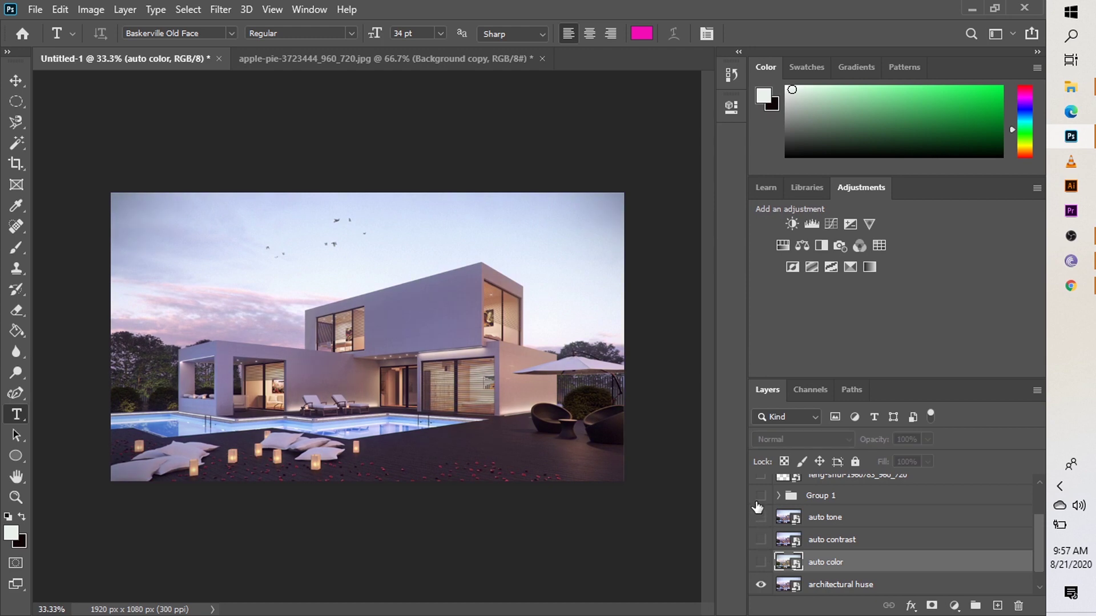
left_click(760, 496)
left_click(761, 562)
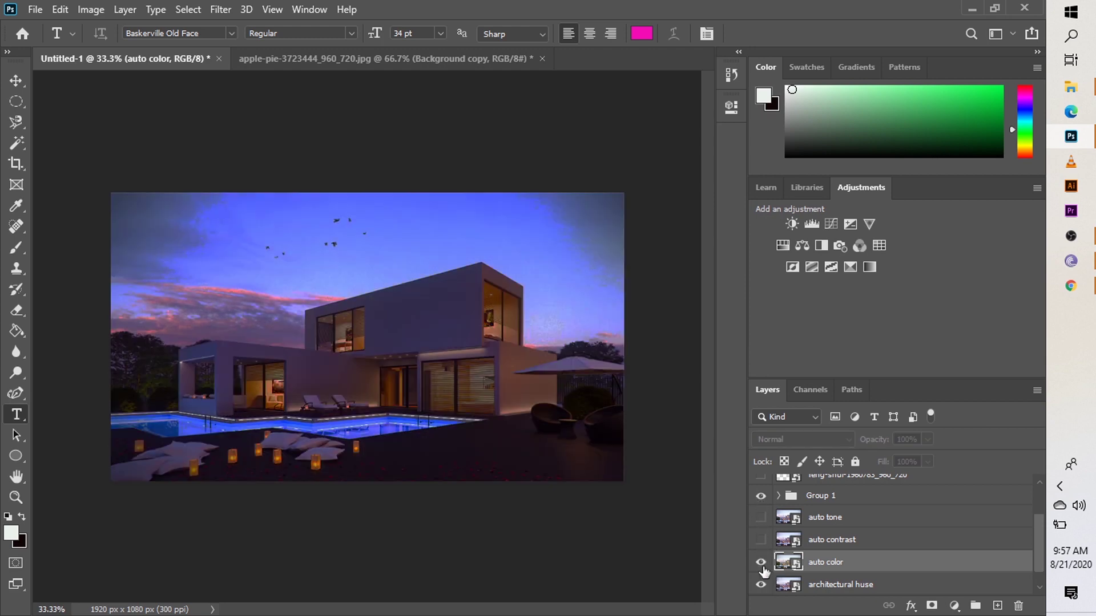
left_click(761, 564)
left_click(762, 565)
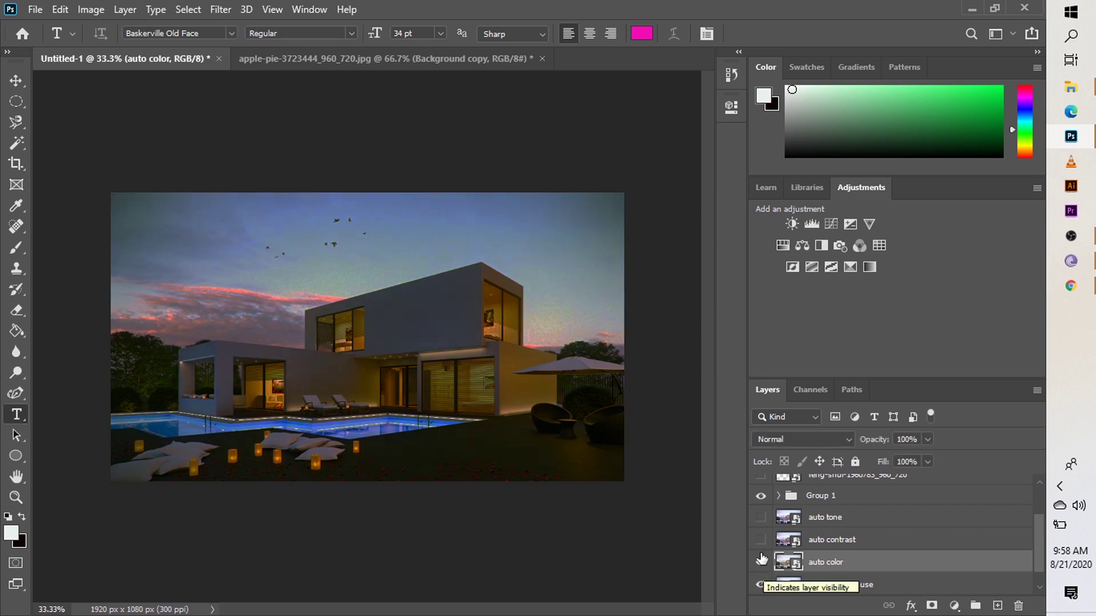
Compare the auto contrast, auto tone and auto color layers with one another under the visible Group 1 adjustments
left_click(761, 540)
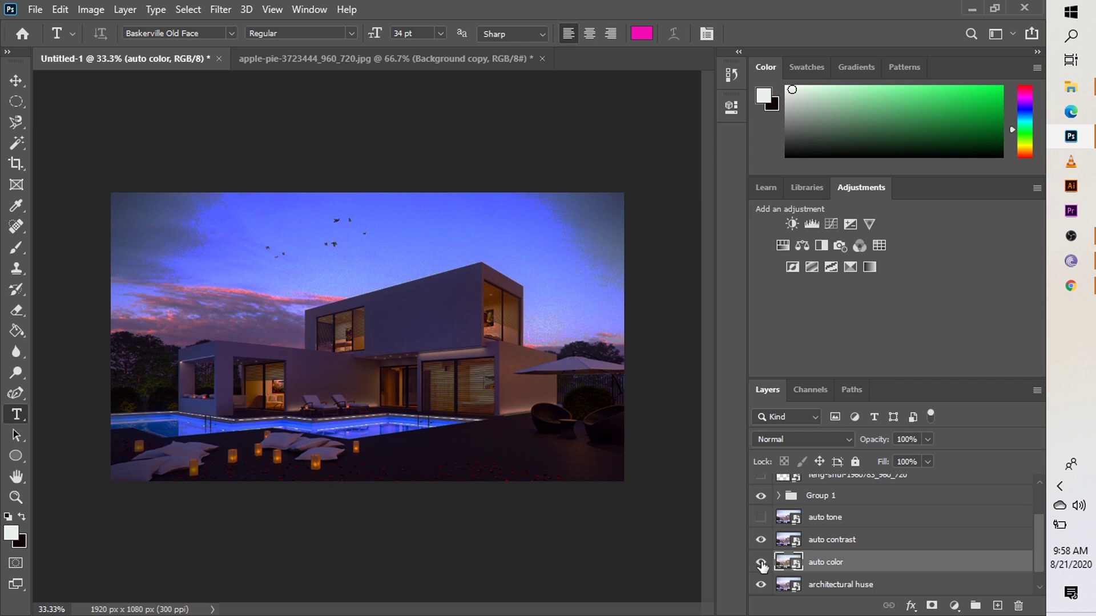
left_click(762, 562)
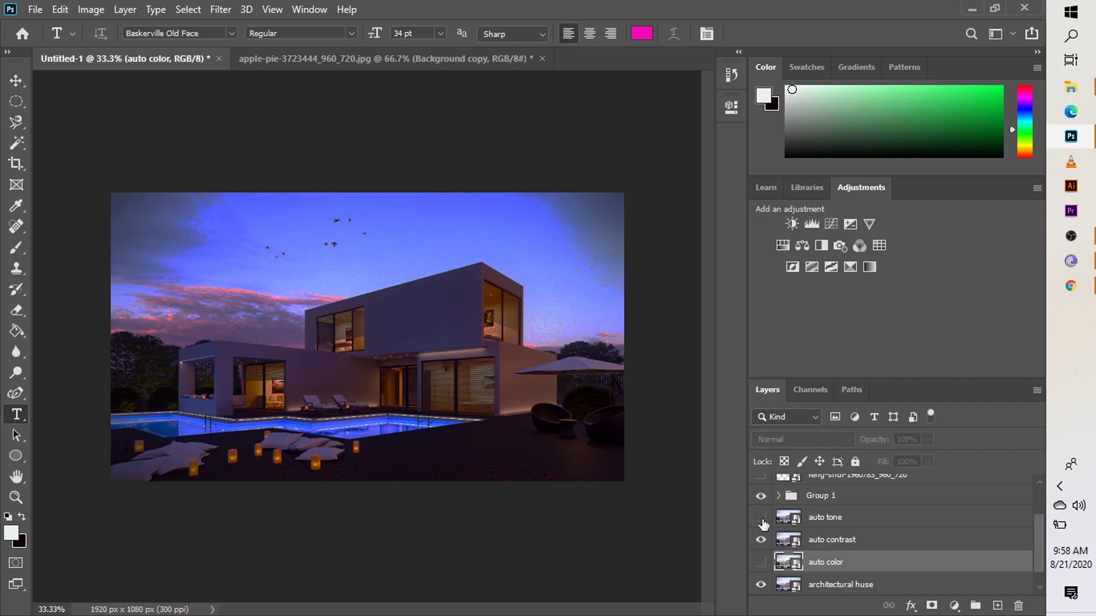
left_click(761, 517)
left_click(762, 539)
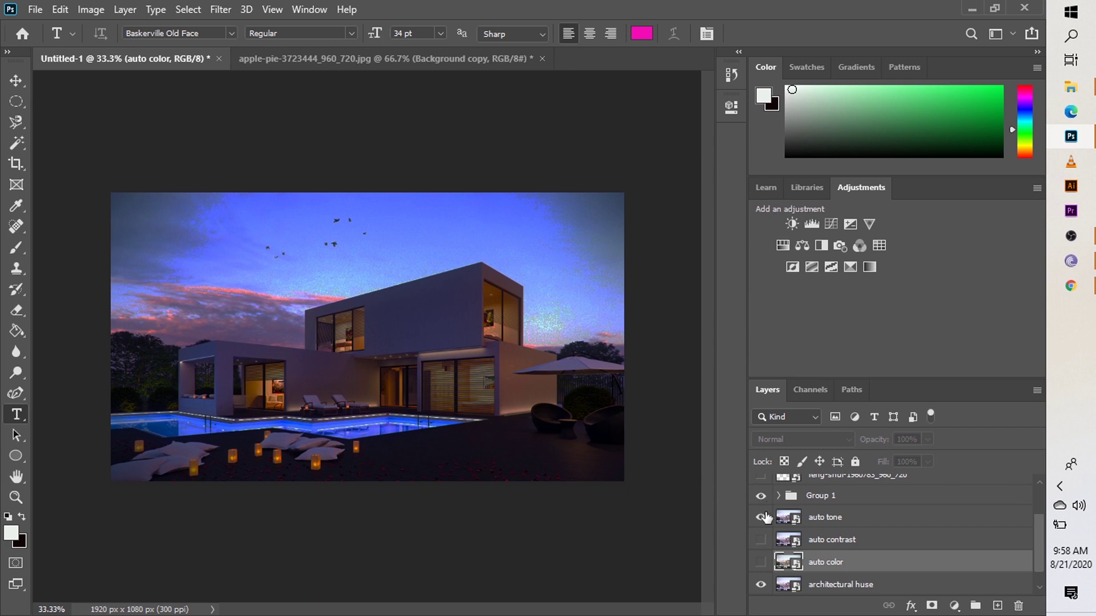
left_click(761, 518)
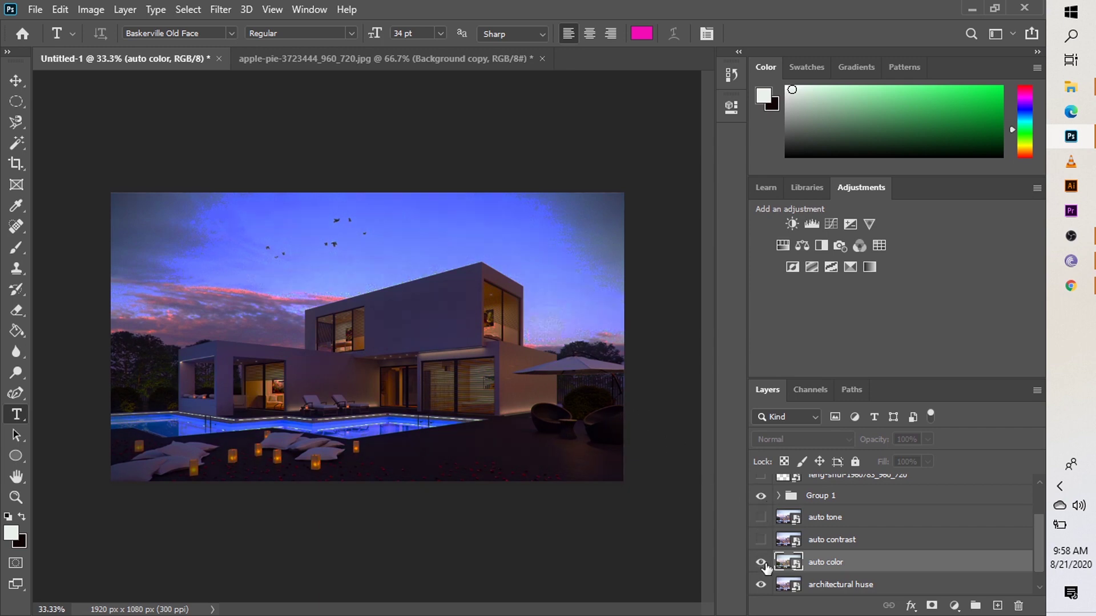
left_click(763, 563)
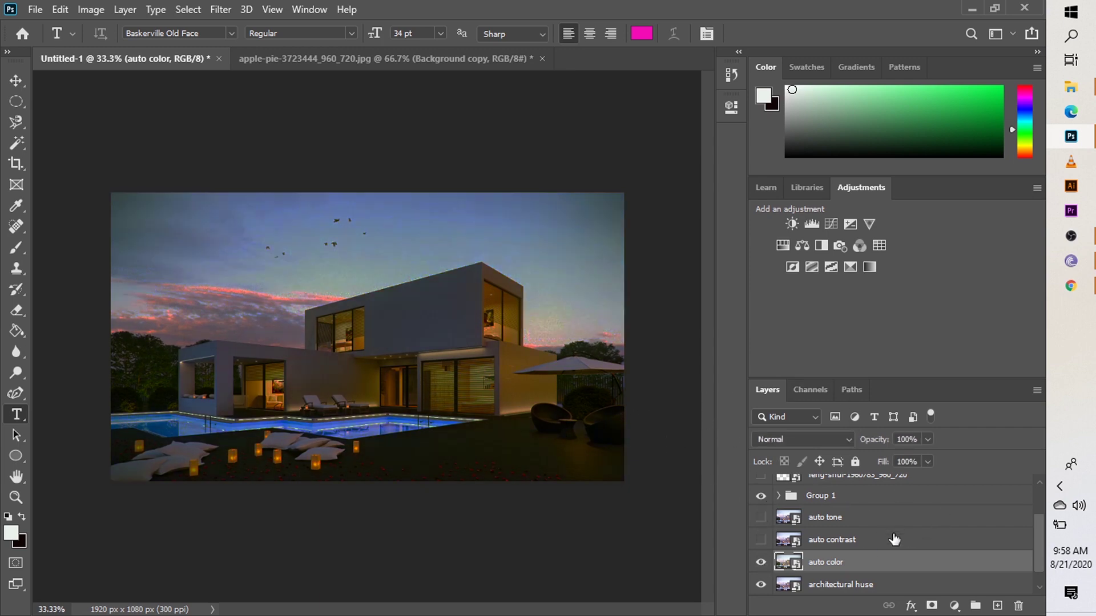
left_click(760, 562)
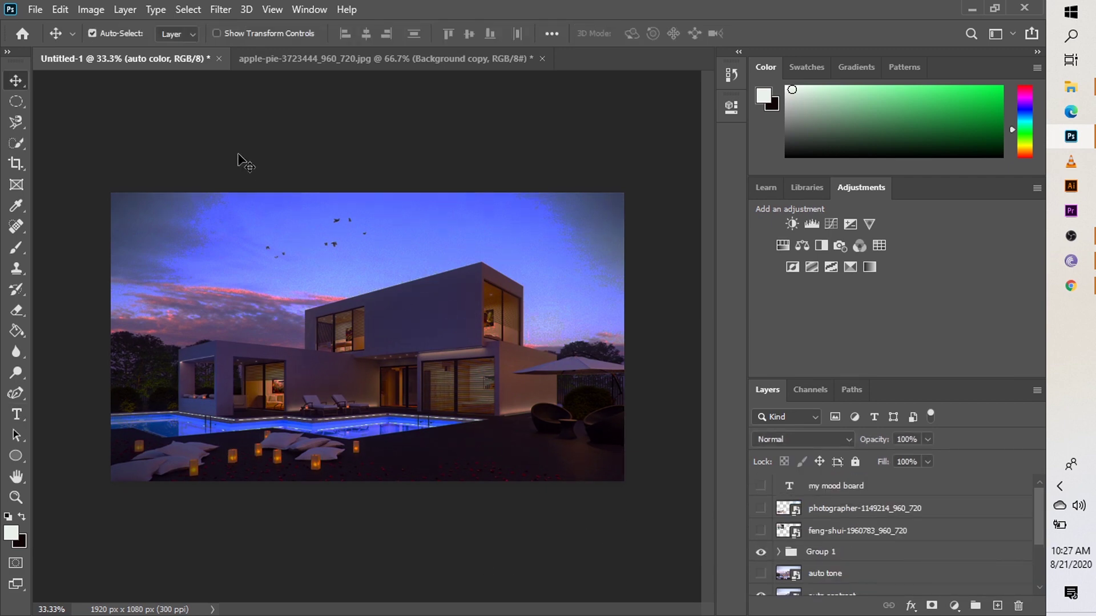
Open the image beach-1839922_960_720 from the jobs to do folder
left_click(35, 9)
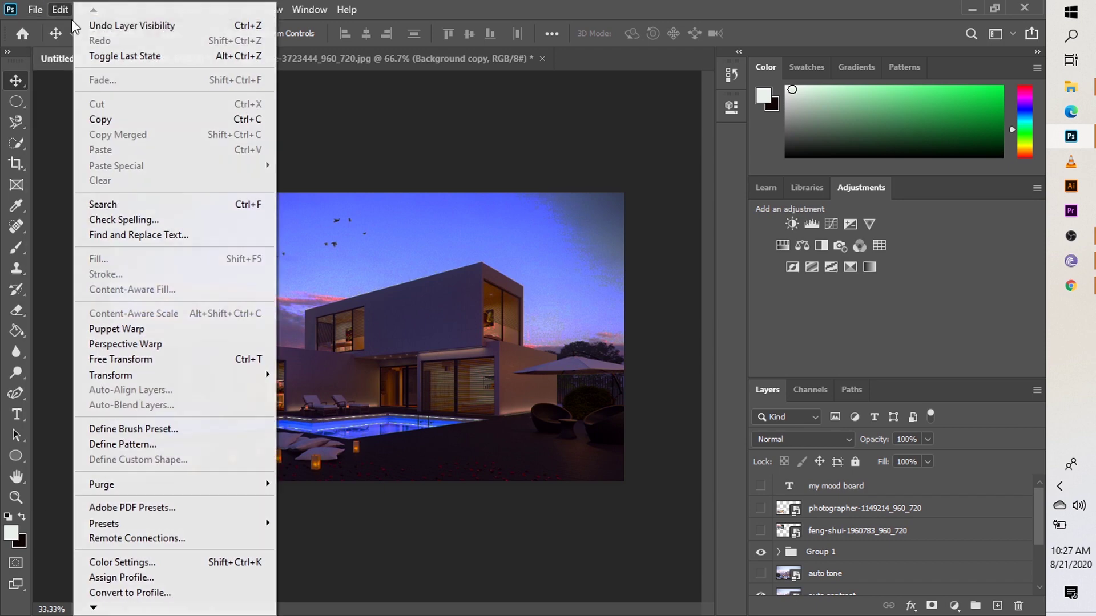
left_click(52, 39)
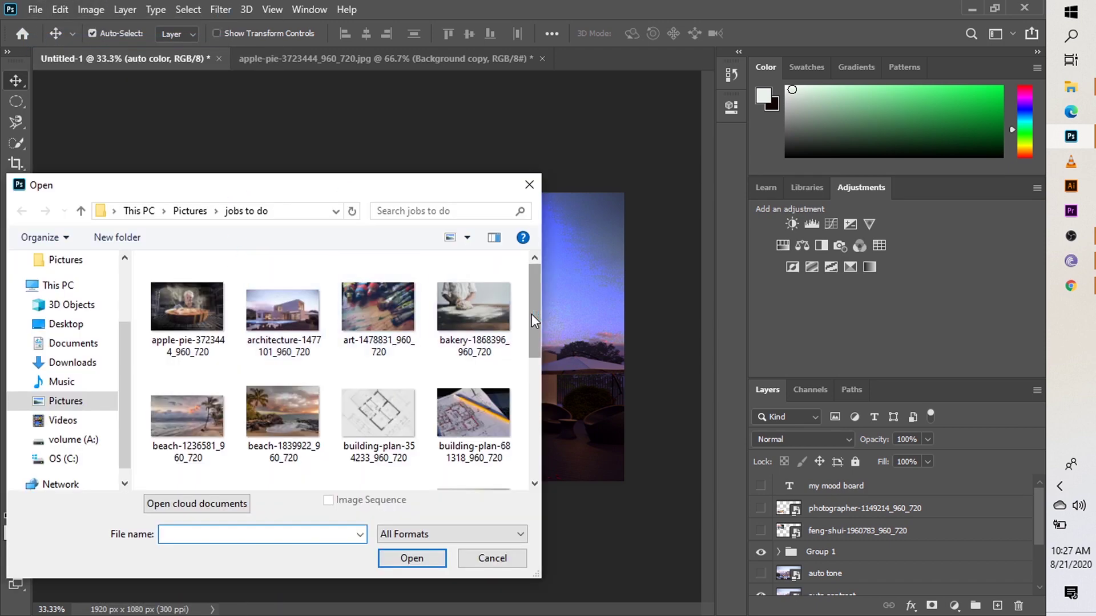
mouse_move(533, 315)
left_mouse_down()
mouse_move(583, 365)
mouse_move(614, 426)
mouse_move(566, 437)
mouse_move(543, 414)
mouse_move(509, 368)
mouse_move(533, 364)
mouse_move(529, 334)
left_mouse_up()
left_click(262, 389)
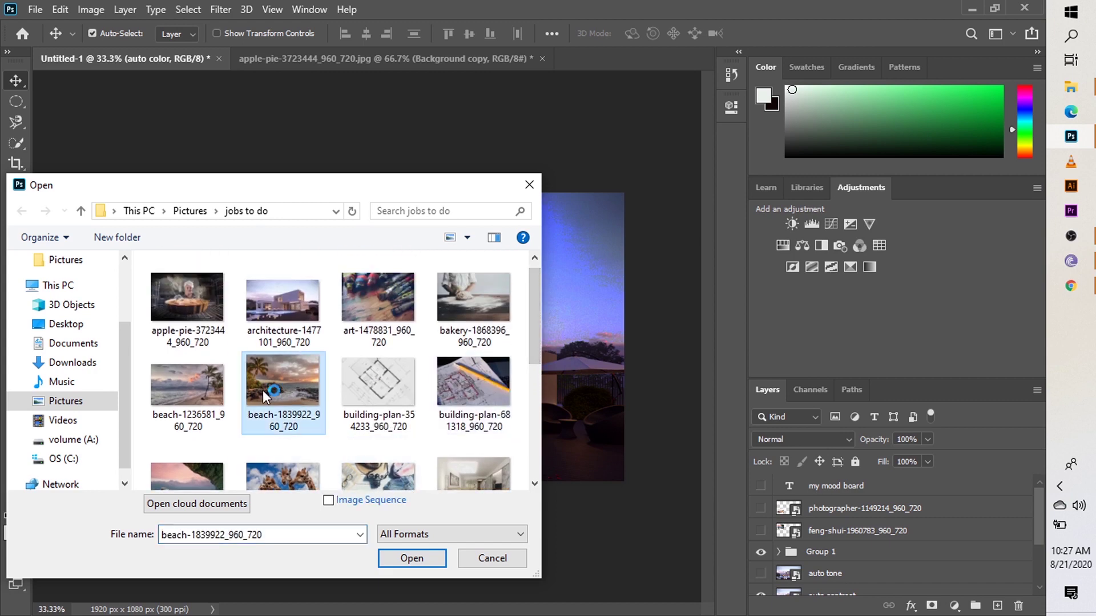
left_click(425, 562)
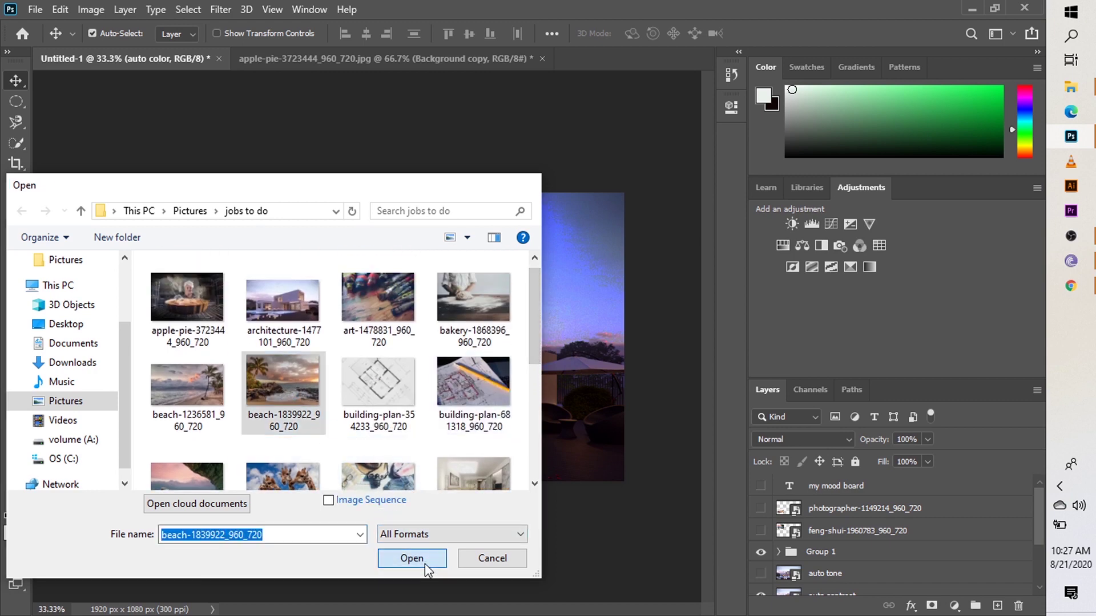
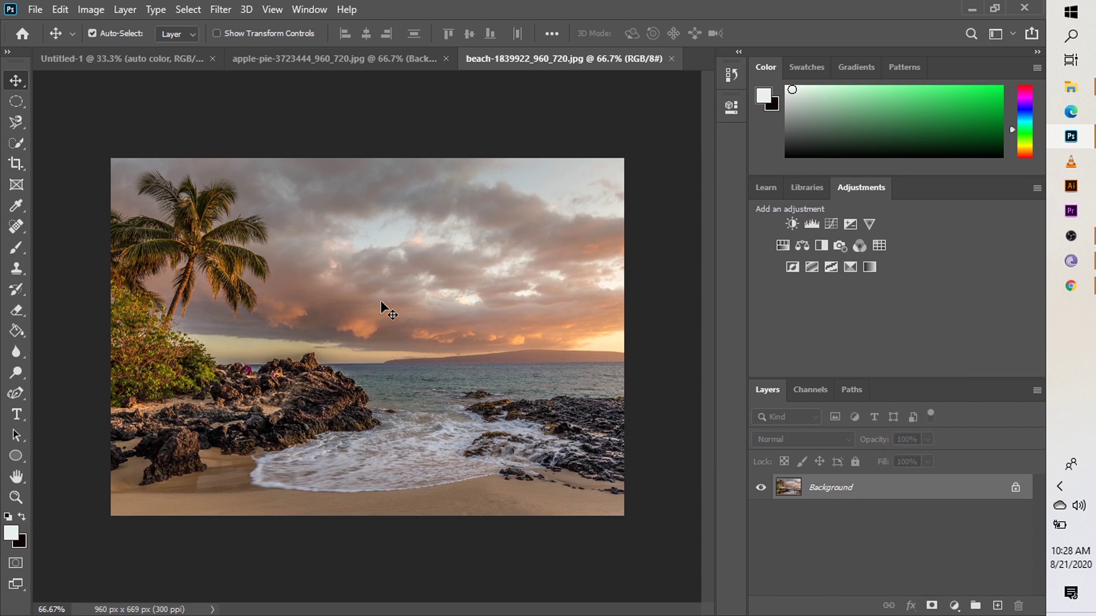
Move the beach photo about 70 px right and 18 px down, converting its Background layer to a normal layer
left_click_drag(374, 334, 413, 345)
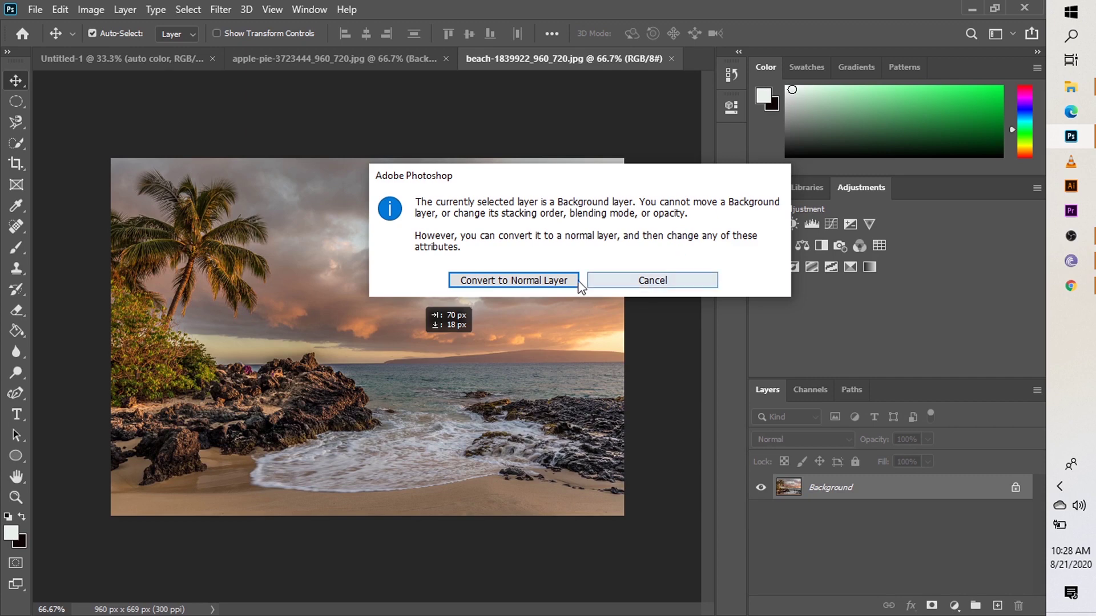
left_click(545, 280)
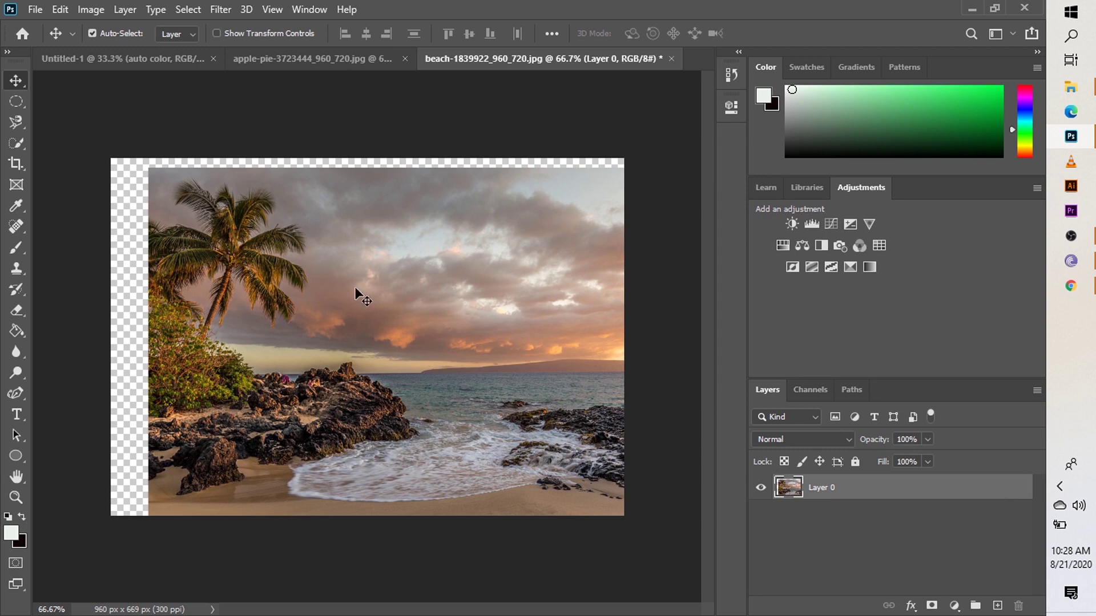
Try moving the beach photo down and to the left, and undo everything back to the locked Background layer
left_click_drag(355, 286, 308, 342)
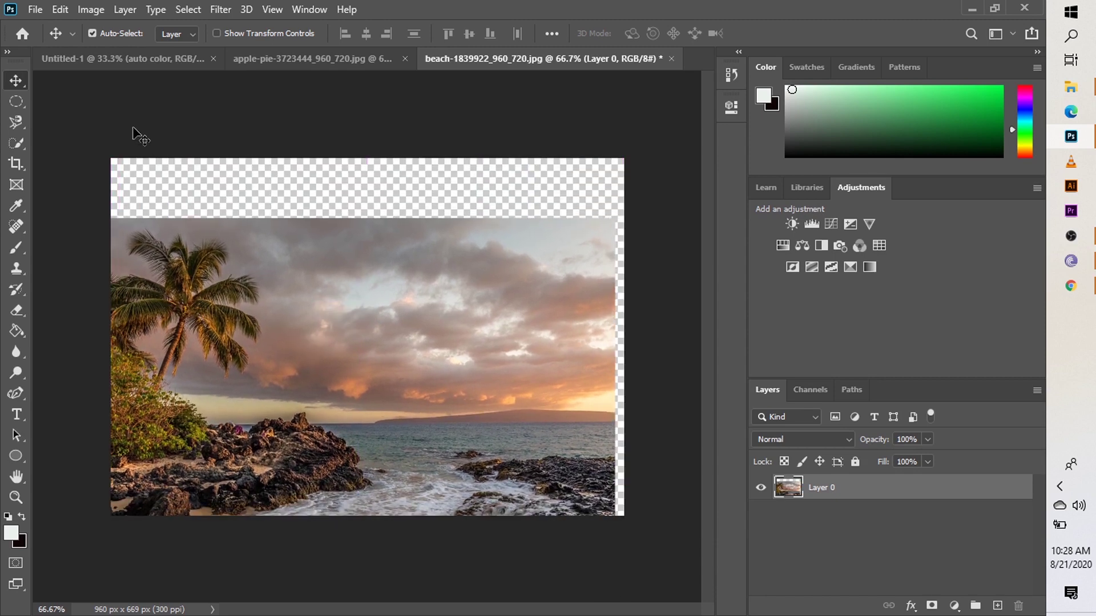
key("ctrl+z")
key("ctrl+z")
key("ctrl+z")
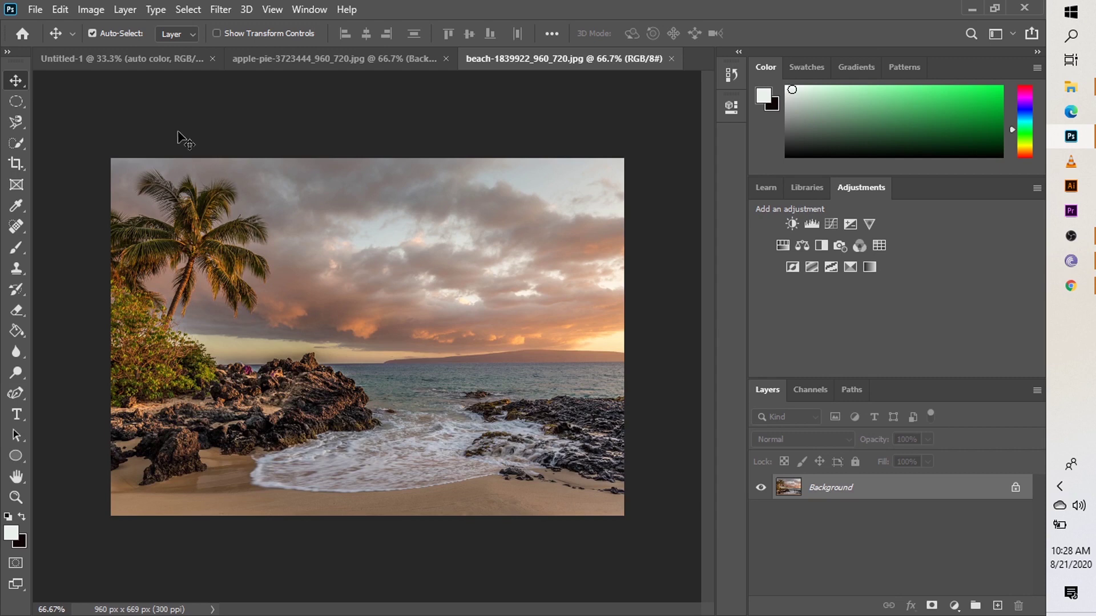
Unlock the beach photo's Background layer and undo the unlocking
left_click(1015, 488)
mouse_move(518, 361)
left_mouse_down()
mouse_move(482, 479)
mouse_move(491, 379)
mouse_move(621, 347)
mouse_move(607, 334)
mouse_move(636, 320)
mouse_move(506, 364)
mouse_move(516, 363)
left_mouse_up()
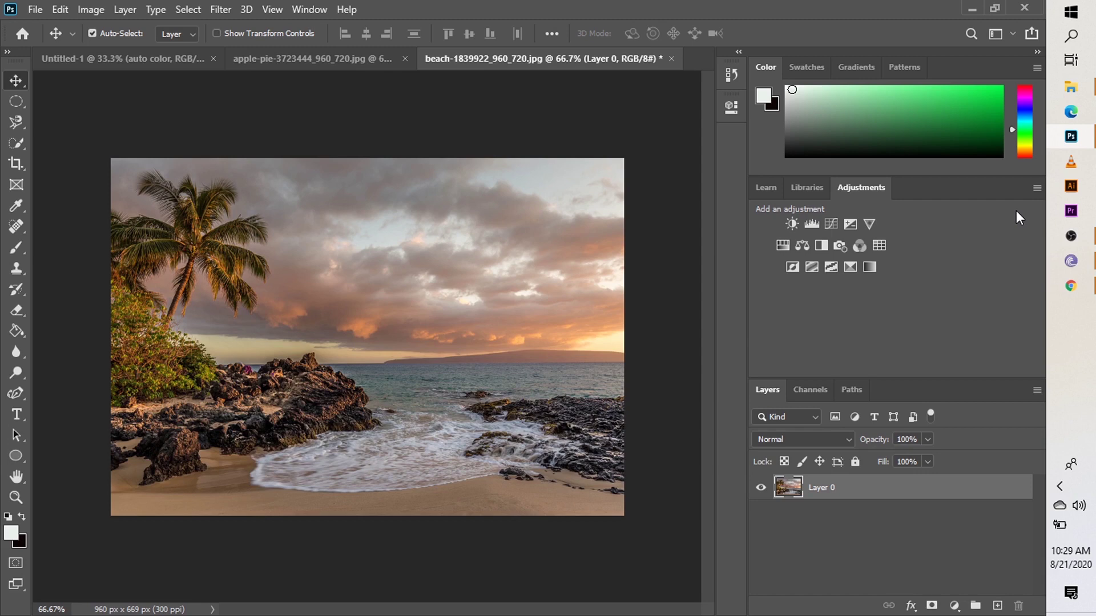
key("ctrl+z")
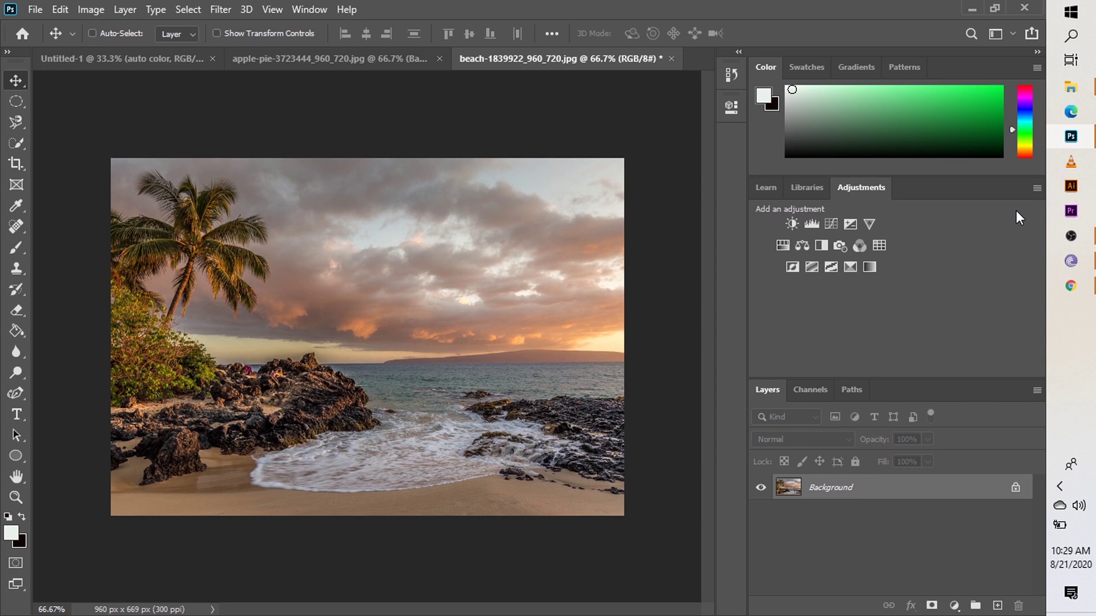
Duplicate the beach photo's Background layer and make the copy the active layer
key("ctrl+j")
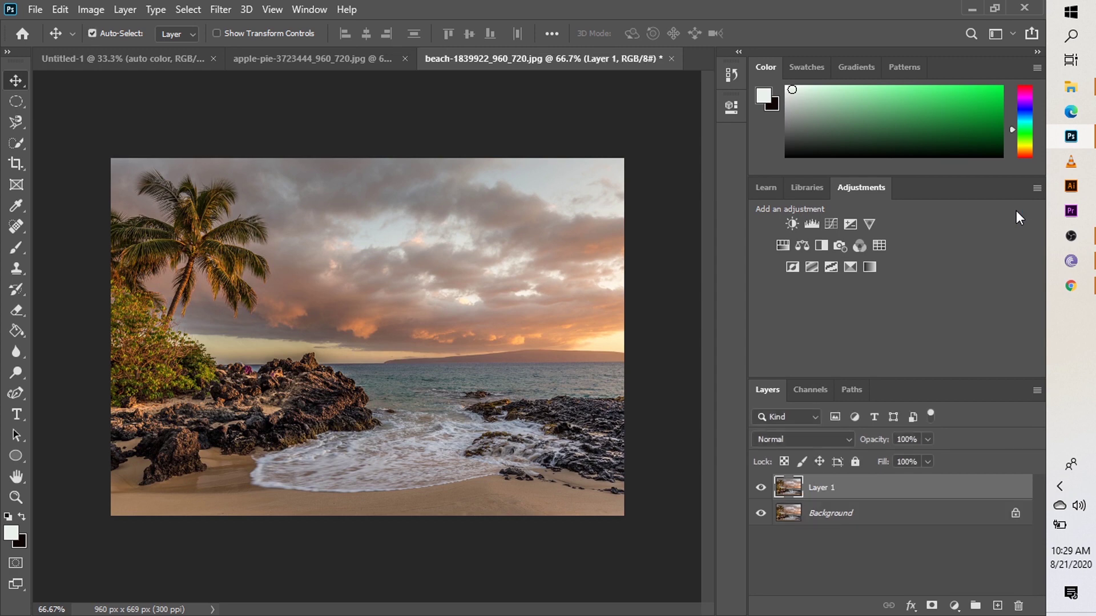
left_click(910, 514)
right_click(910, 513)
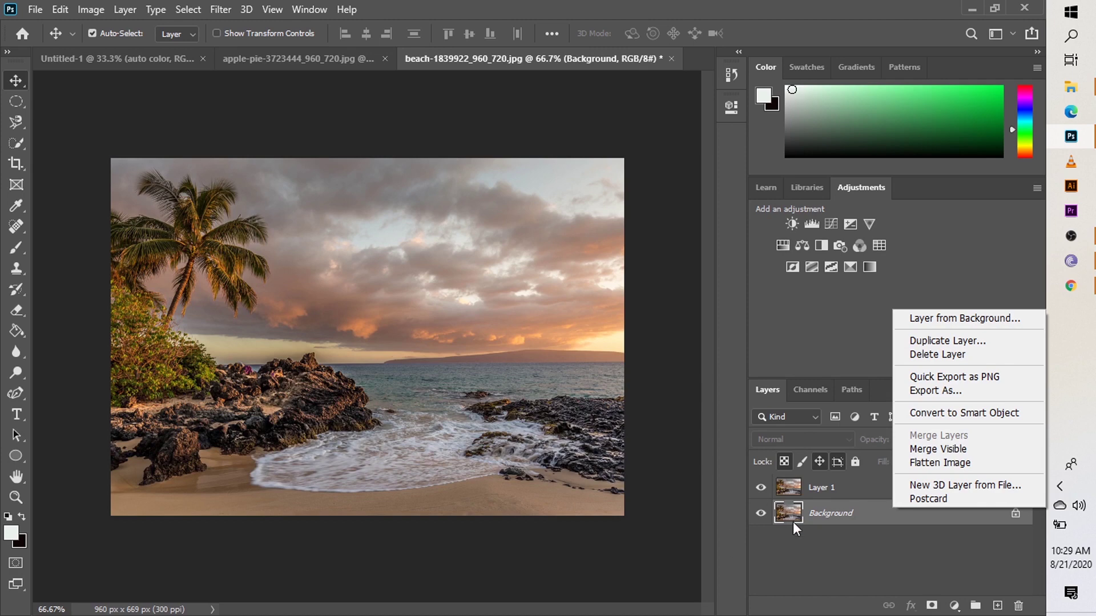
left_click(804, 532)
left_click(849, 492)
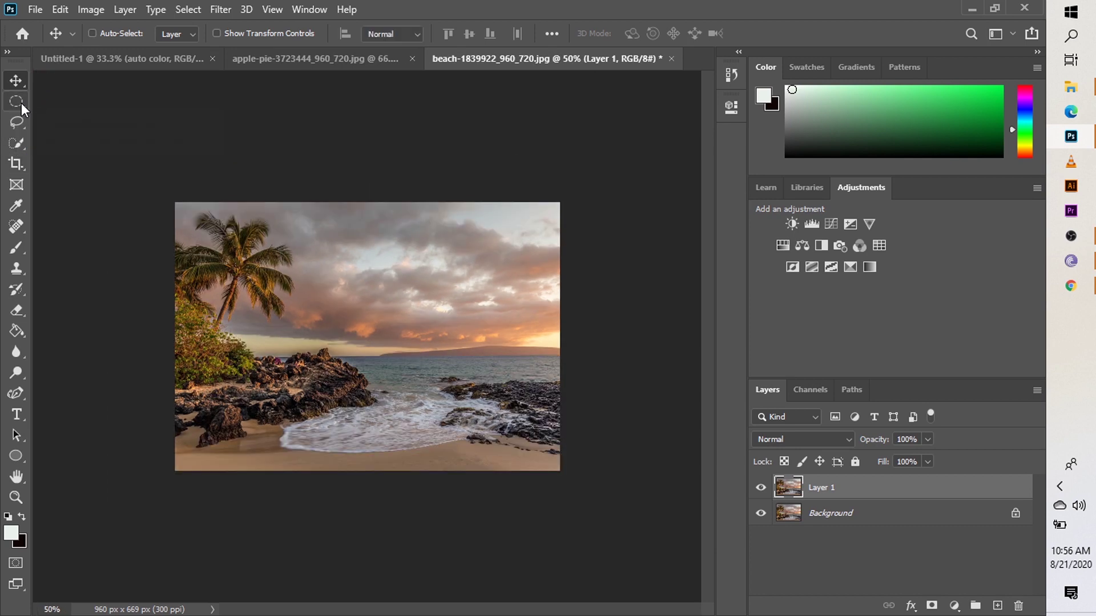
Draw a rectangular marquee selection across the palm and part of the sky, and deselect it
left_click(21, 103)
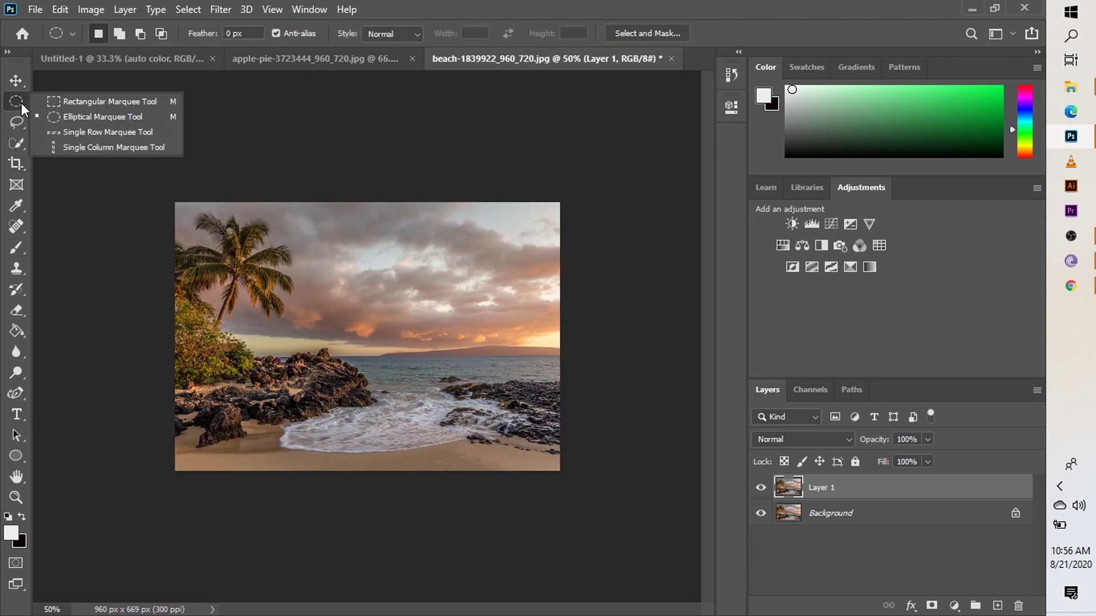
left_click(77, 101)
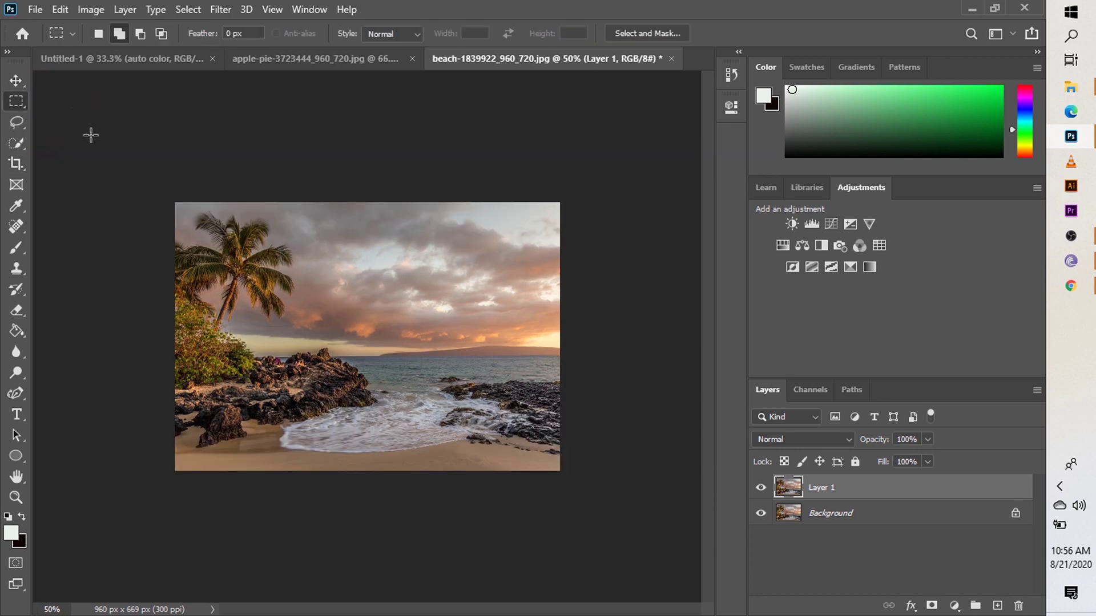
left_click_drag(201, 222, 389, 349)
left_click(189, 10)
left_click(233, 42)
Move a rectangular marquee selection of the palm crown slightly down and right on Layer 1, and deselect it
left_click_drag(198, 208, 322, 312)
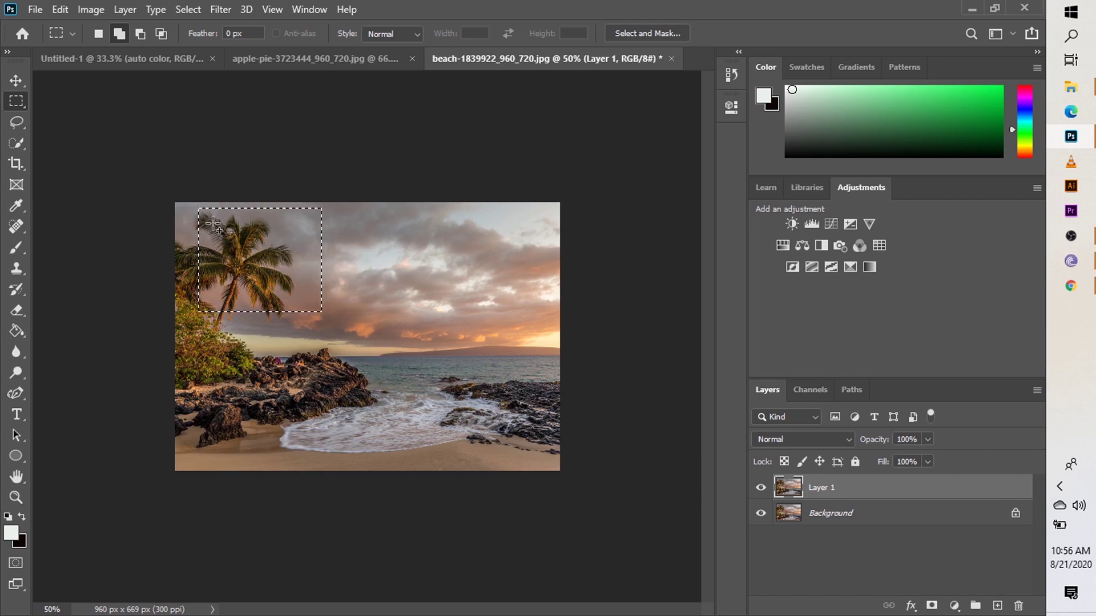
left_click(16, 81)
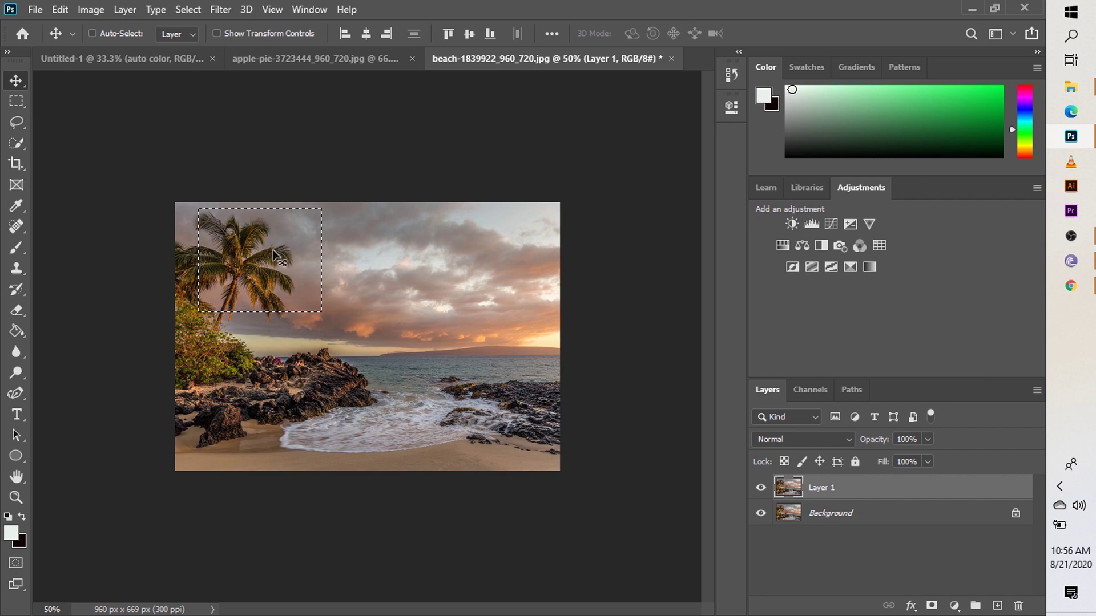
left_click_drag(274, 261, 280, 295)
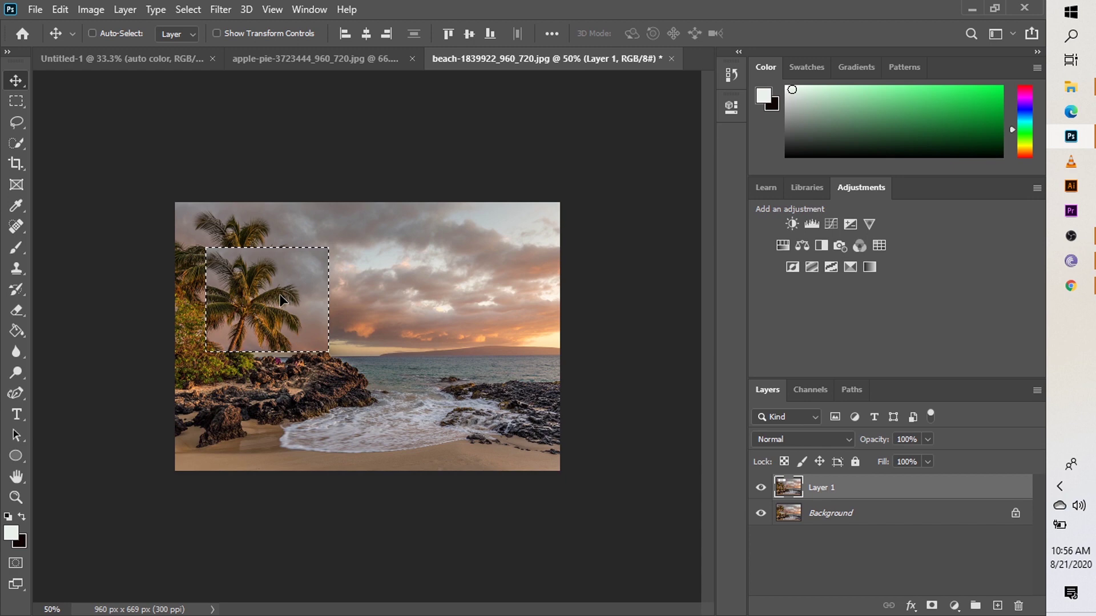
left_click(192, 9)
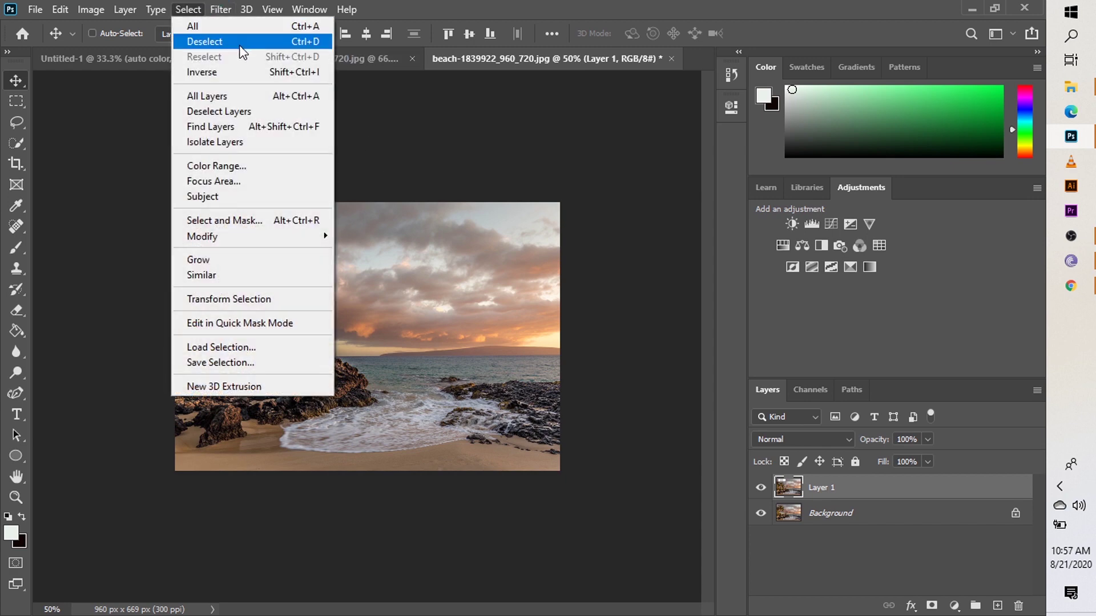
left_click(240, 47)
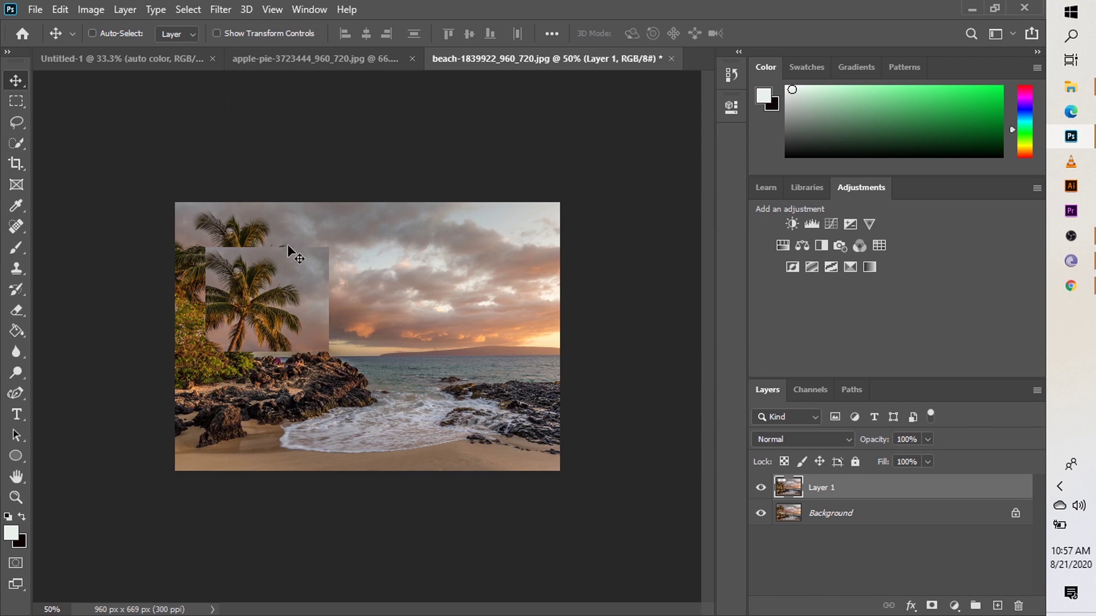
Move Layer 1 down over the photo, hide the Background layer, and move Layer 1 back up
left_click_drag(261, 295, 254, 406)
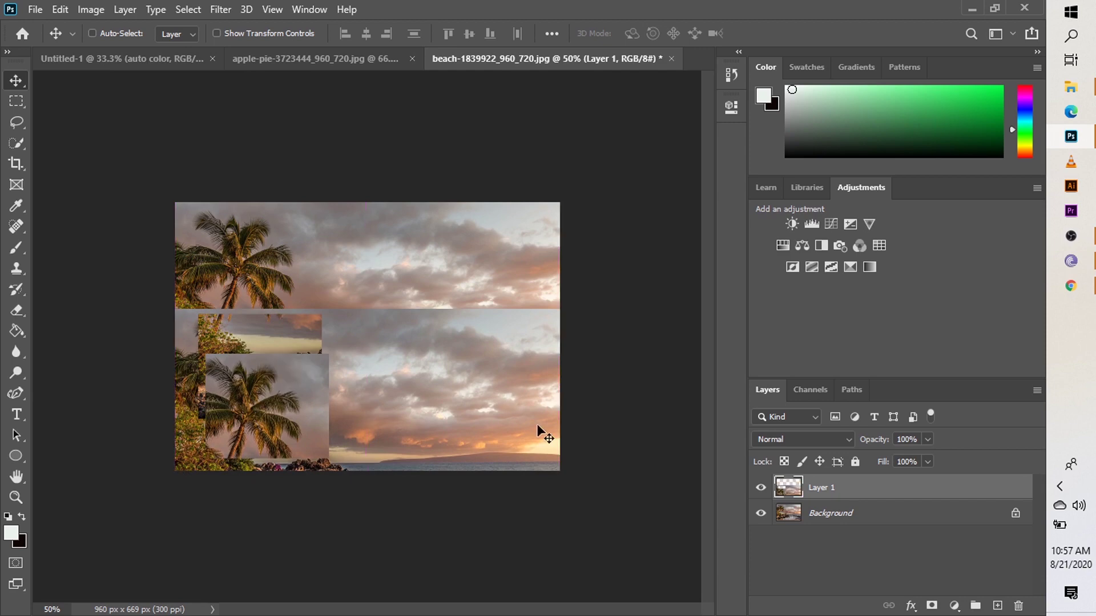
left_click(768, 517)
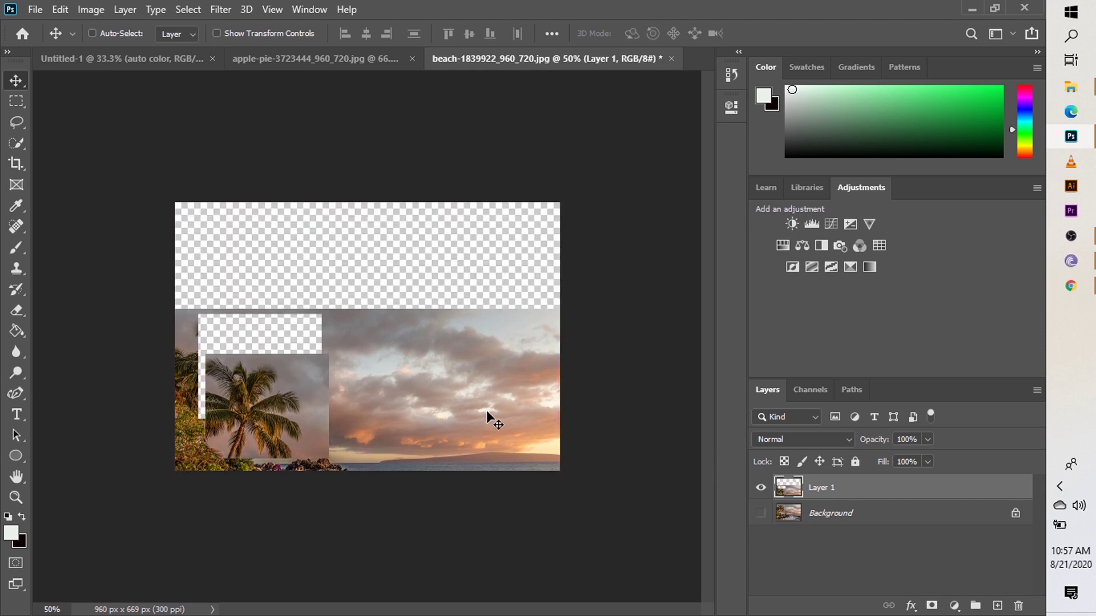
left_click_drag(486, 411, 485, 312)
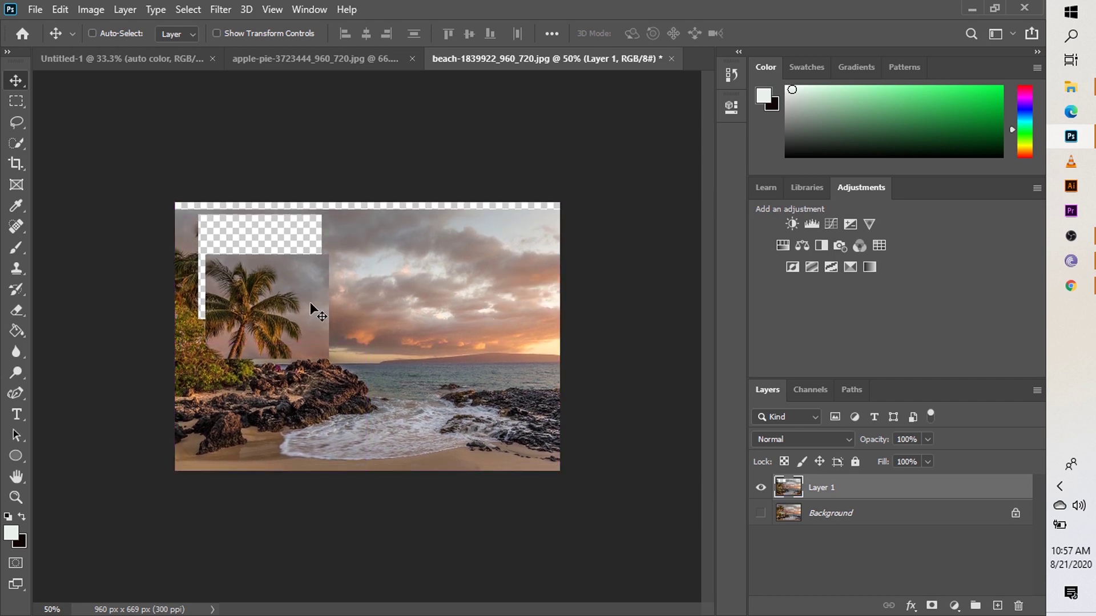
mouse_move(310, 302)
left_mouse_down()
mouse_move(300, 268)
mouse_move(307, 300)
left_mouse_up()
Undo all changes back to before the selected palm area was moved, and remove the rectangular selection
left_click(35, 9)
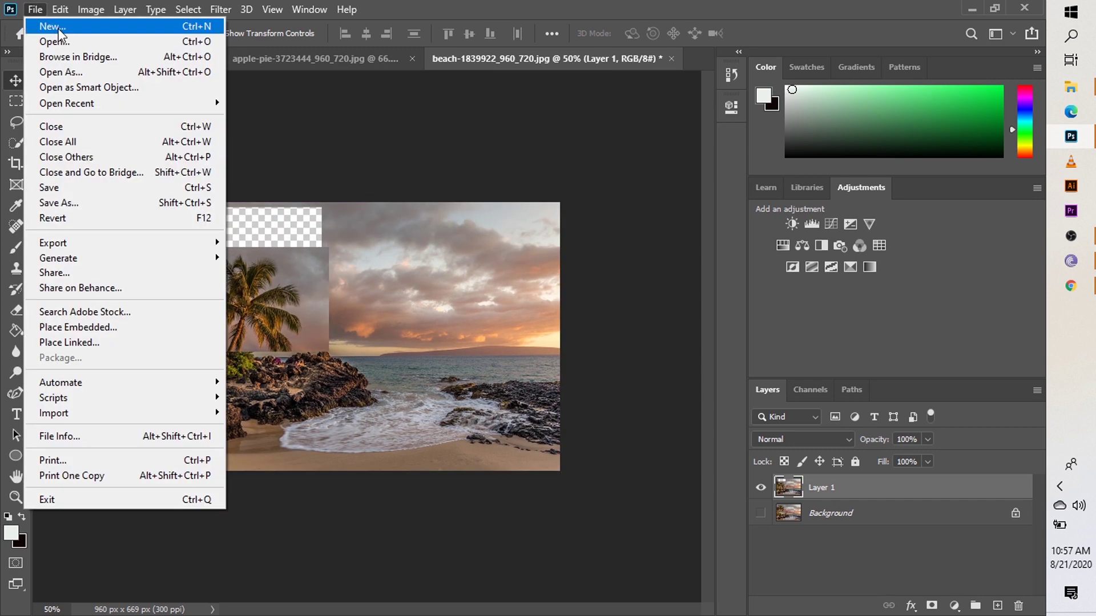
mouse_move(61, 12)
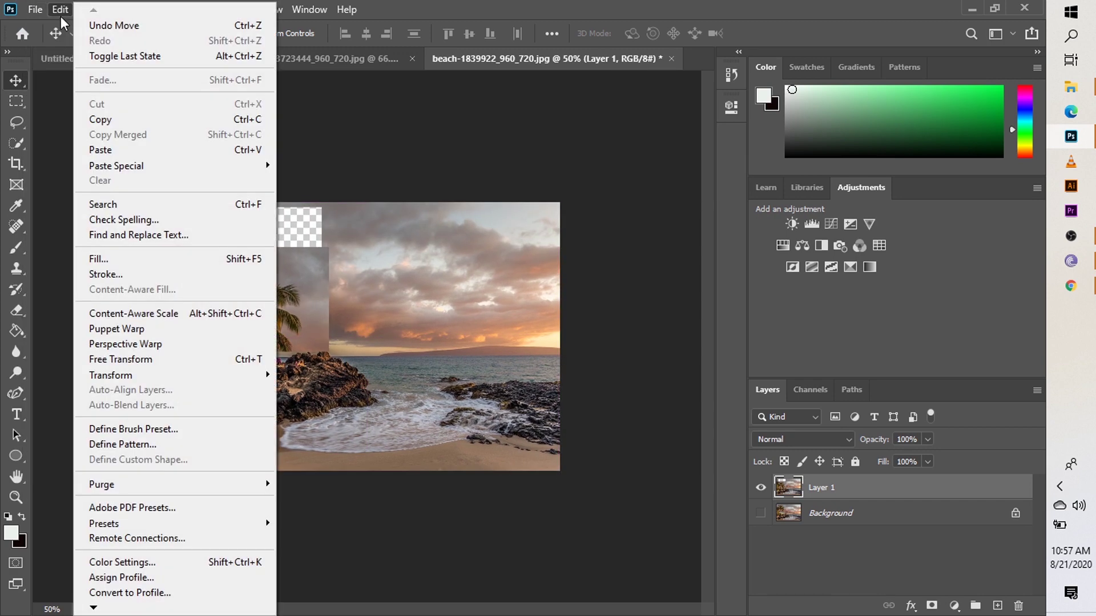
left_click(125, 25)
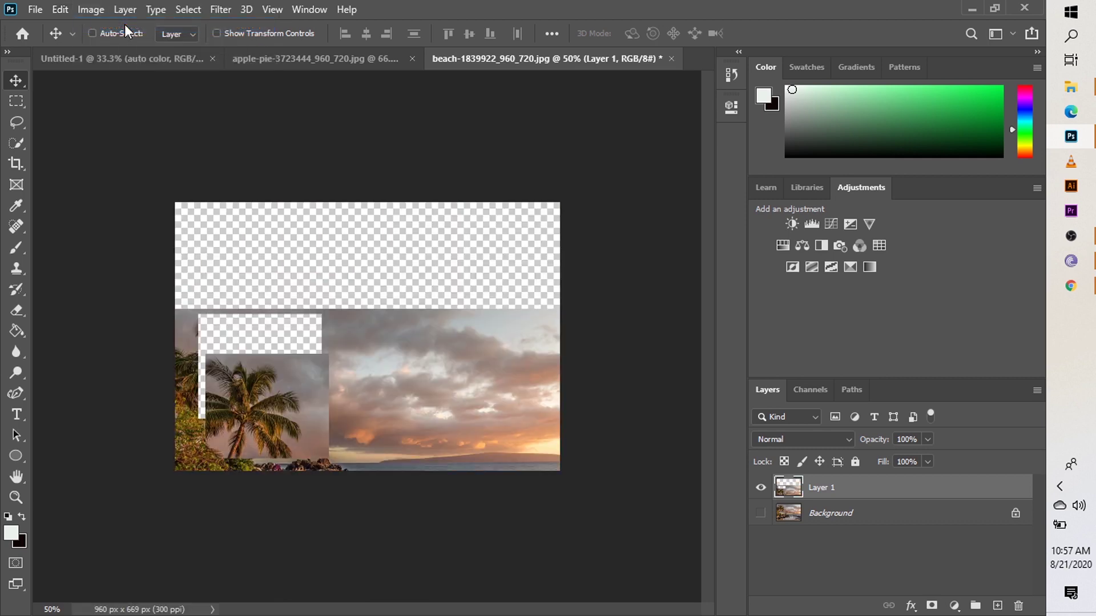
left_click(70, 7)
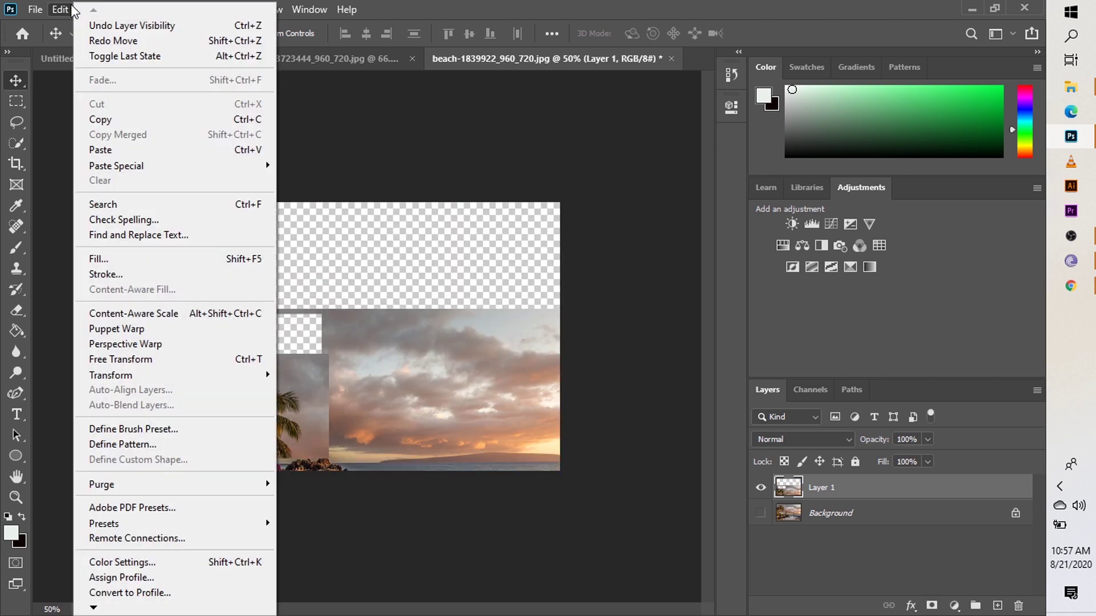
left_click(111, 27)
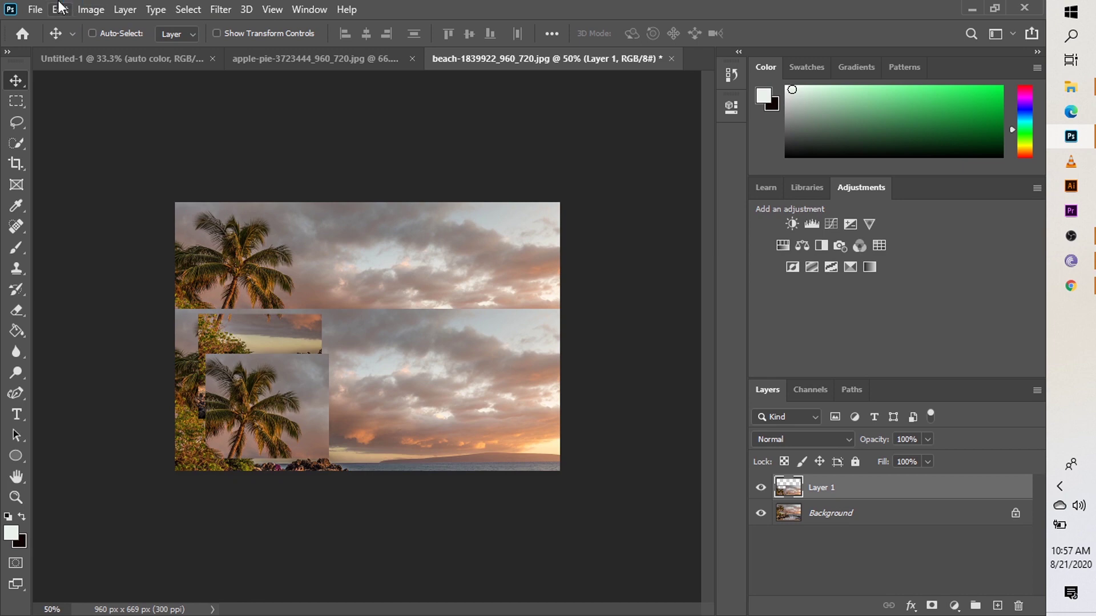
left_click(61, 9)
left_click(101, 26)
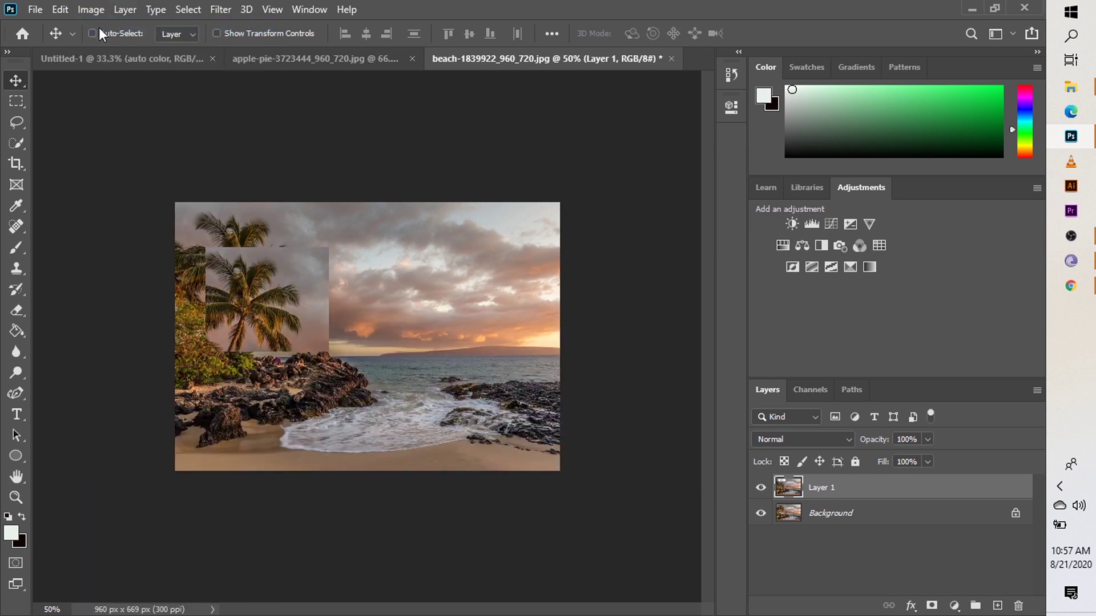
left_click(60, 9)
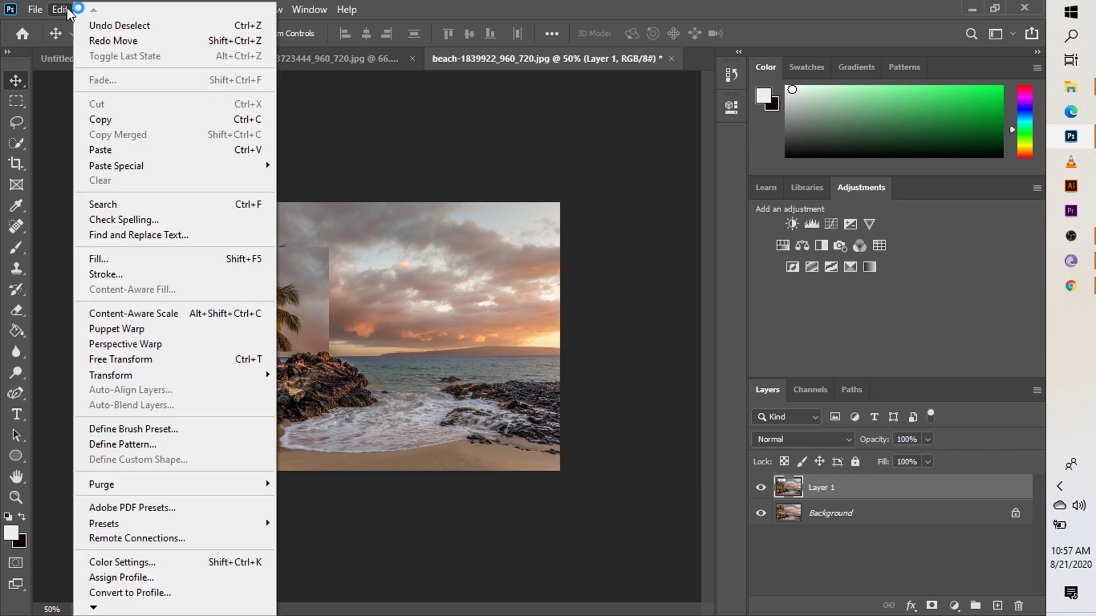
left_click(95, 28)
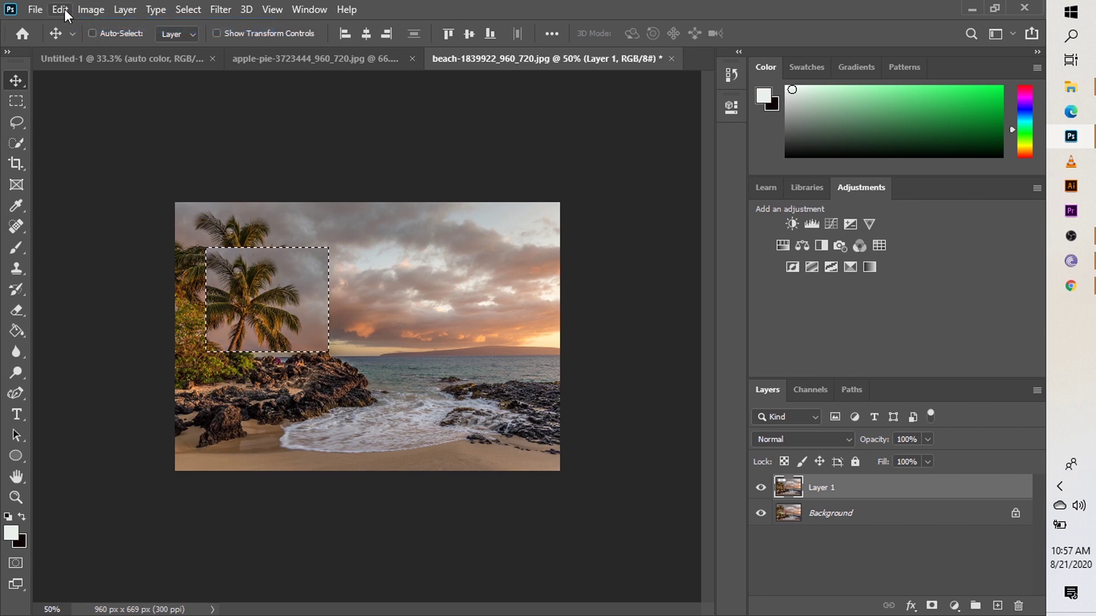
left_click(64, 9)
left_click(93, 28)
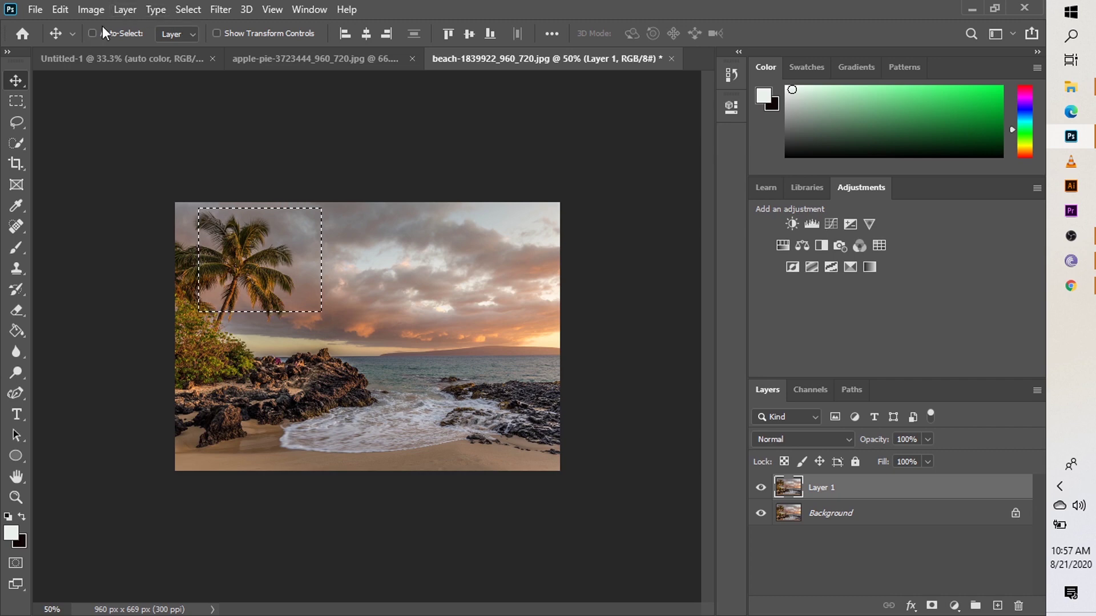
left_click(194, 8)
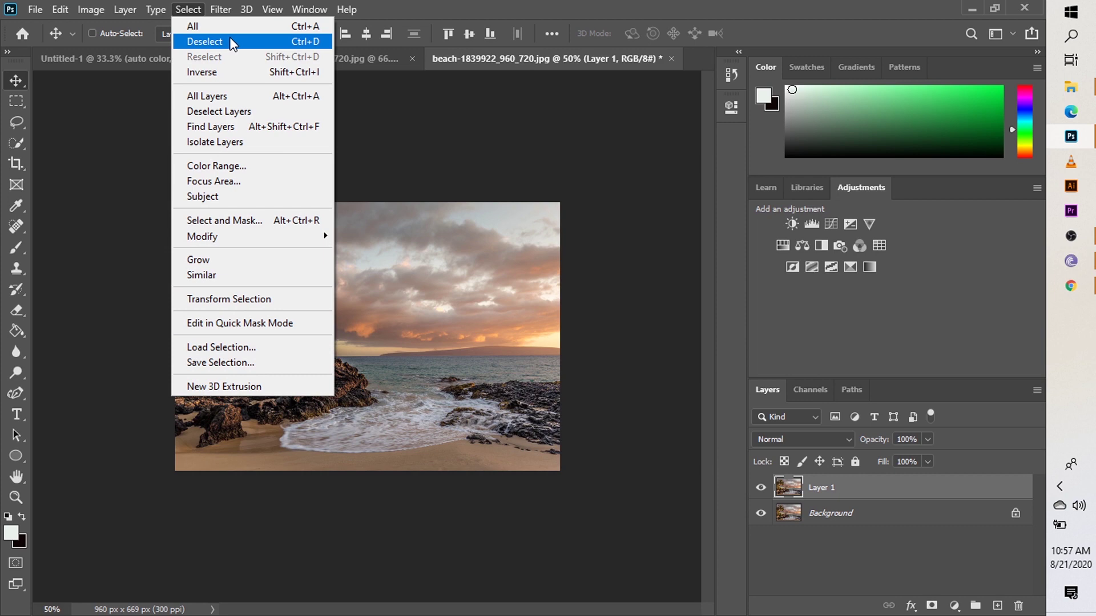
left_click(231, 42)
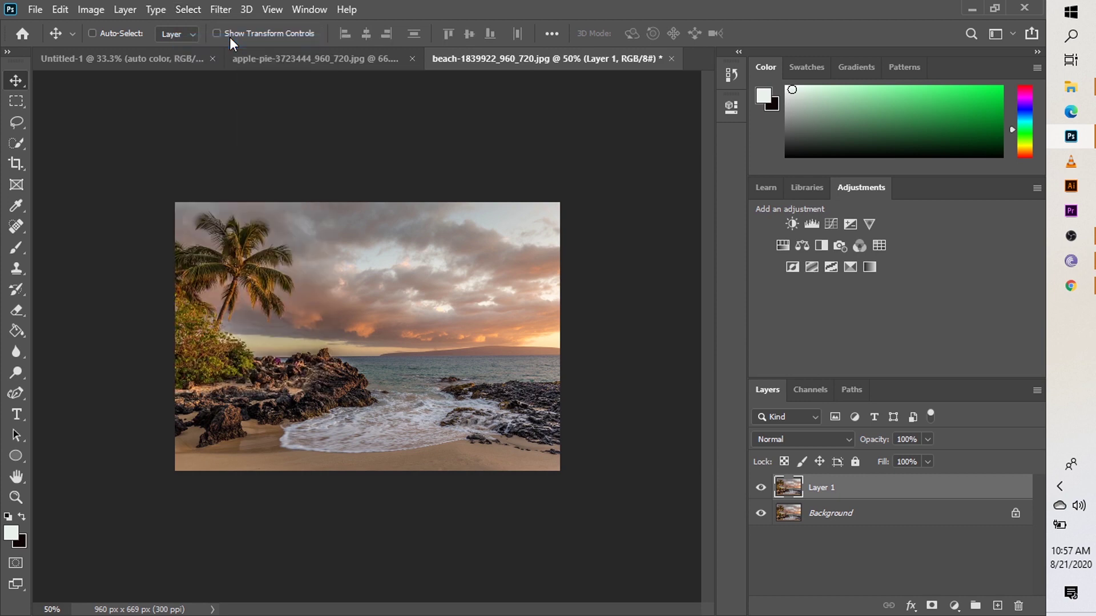
Draw a circular selection over the palm's right half and the sky down to the rocks with the Elliptical Marquee tool
left_click(25, 97)
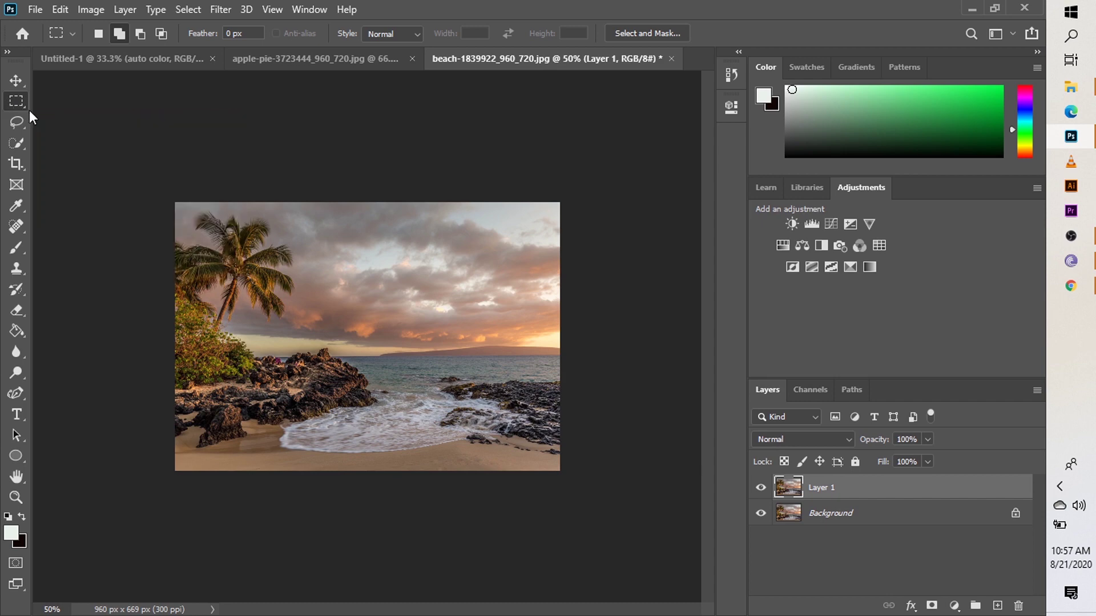
left_click(26, 102)
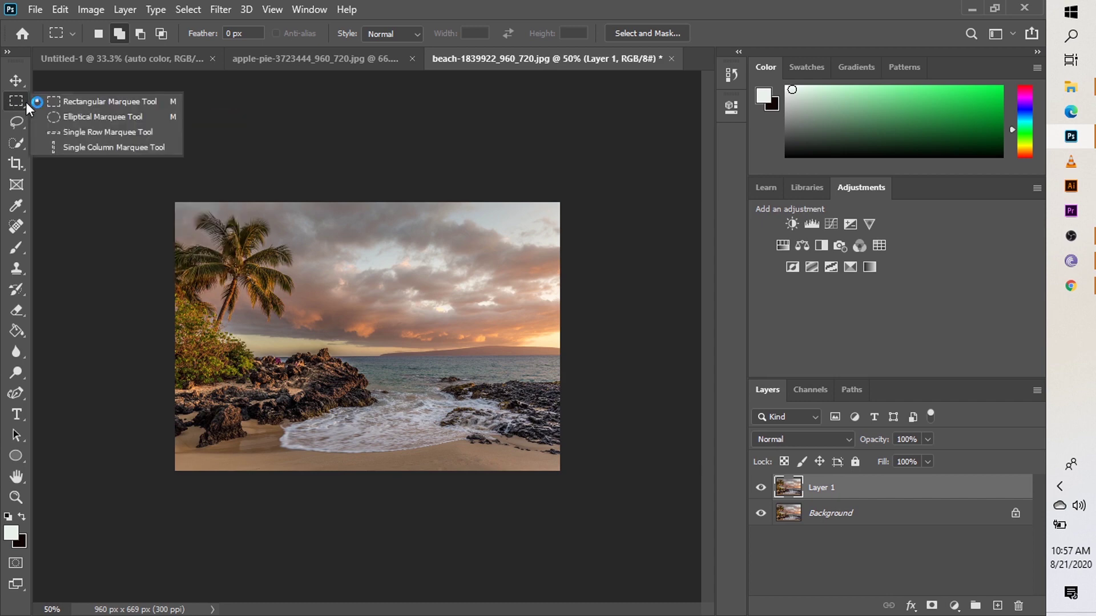
left_click(73, 117)
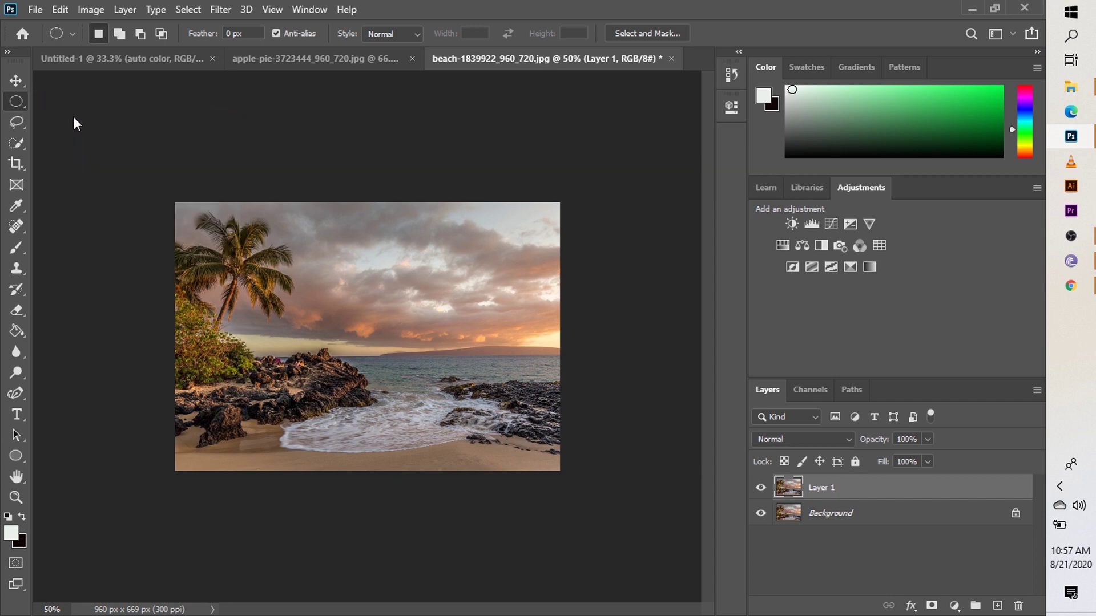
left_click_drag(218, 217, 416, 375)
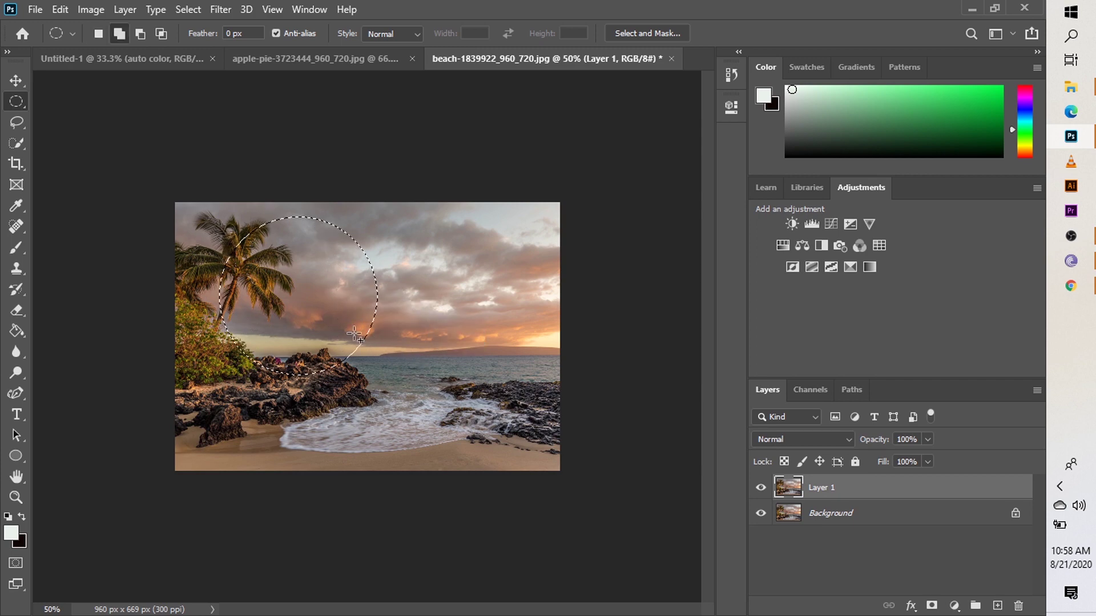
Move the circular selection's content to the image's right edge over the sea and rocks, and deselect it
left_click(18, 83)
left_click_drag(334, 304, 485, 323)
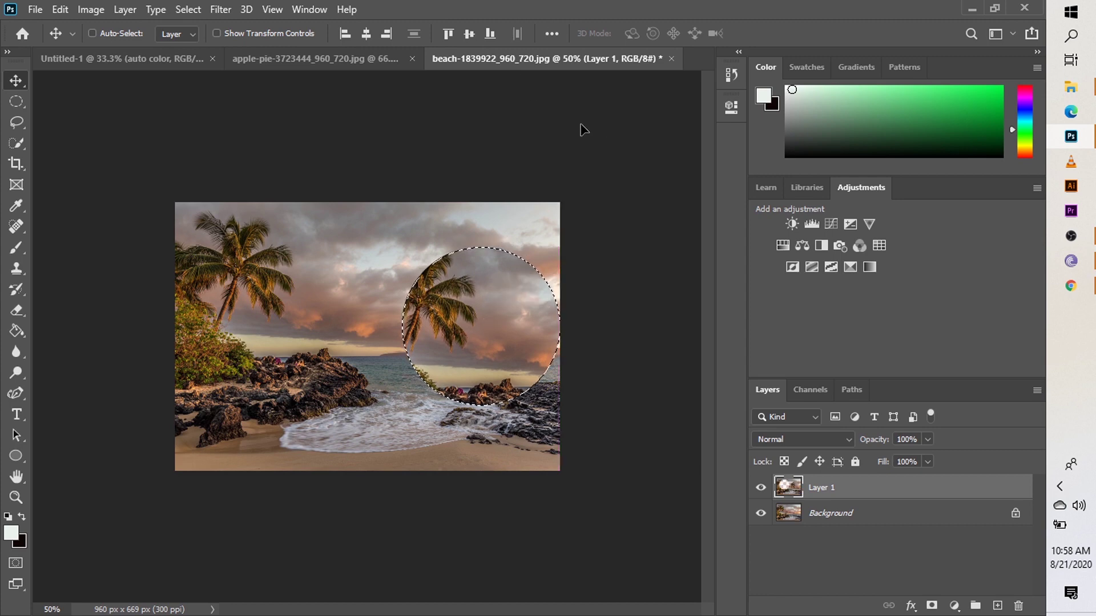
left_click(188, 9)
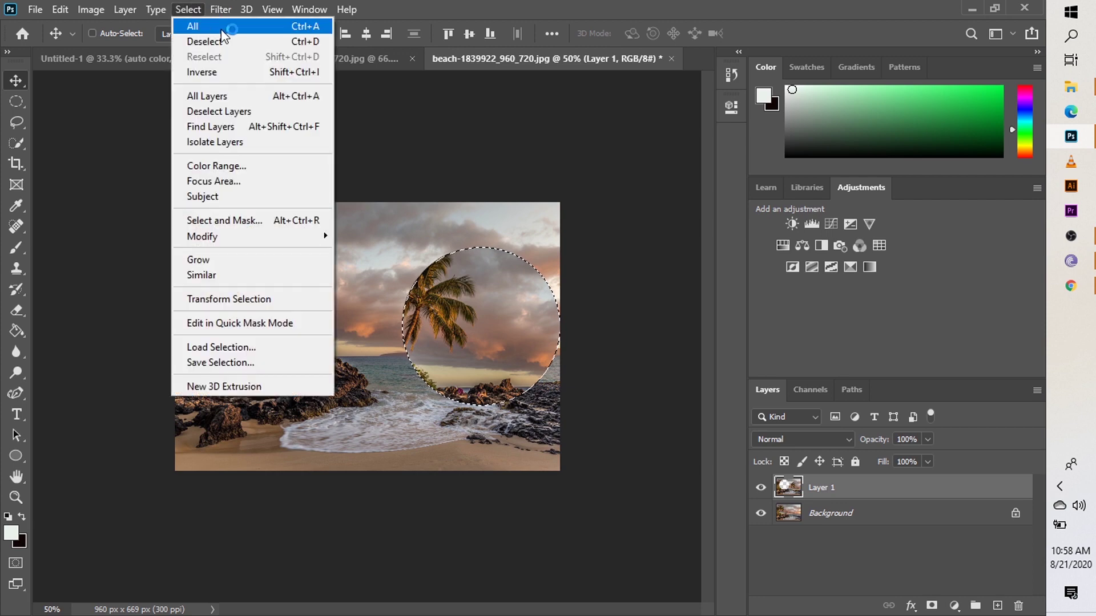
left_click(242, 41)
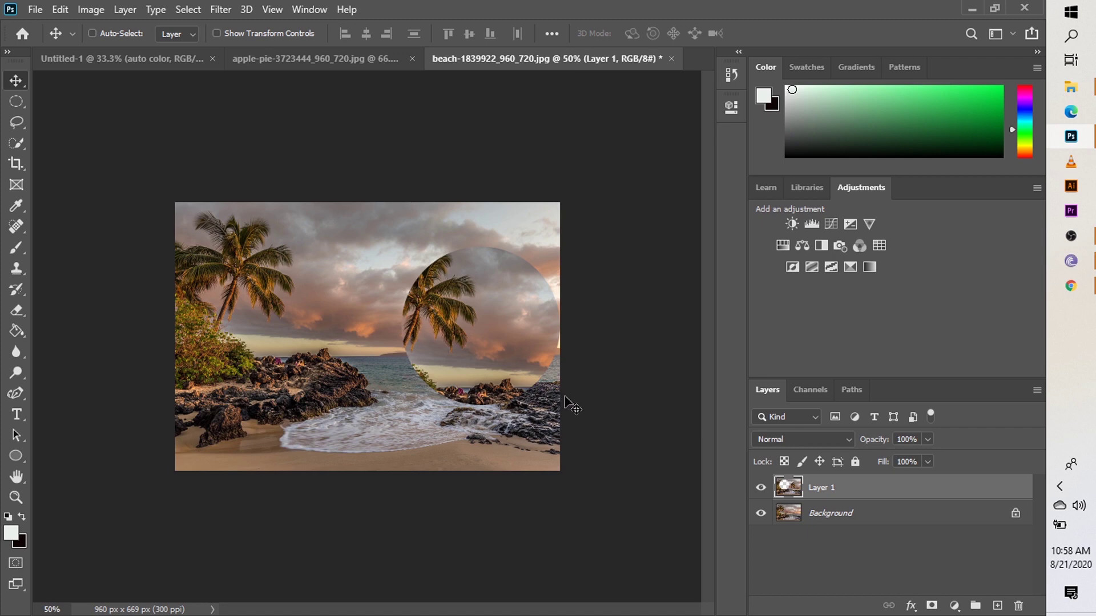
Hide the Background layer to inspect the circular cut-out in Layer 1, and show the layer again
left_click(762, 515)
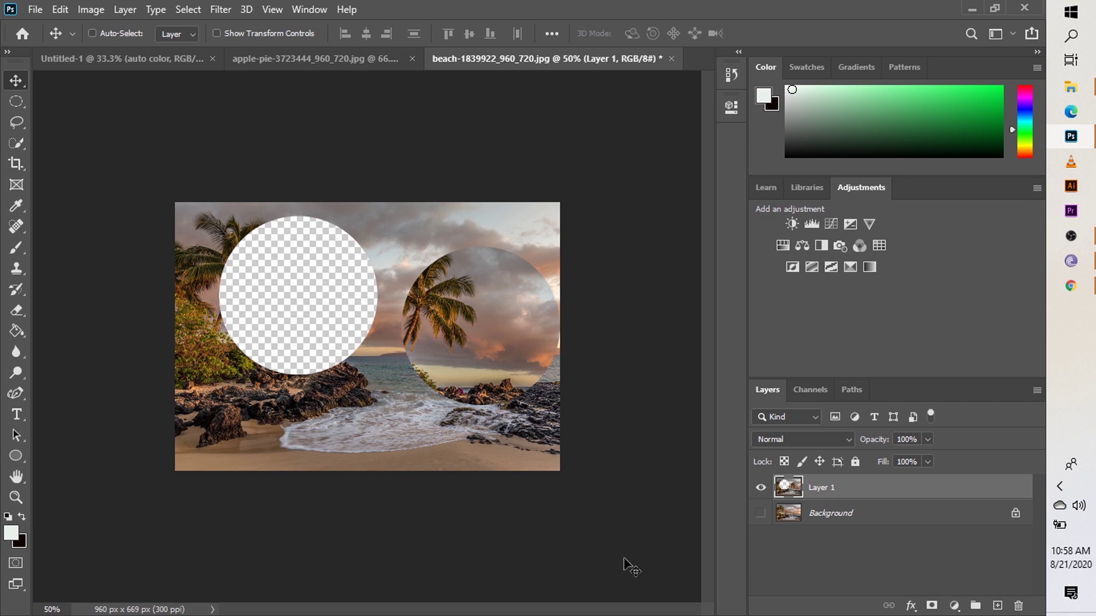
left_click(762, 515)
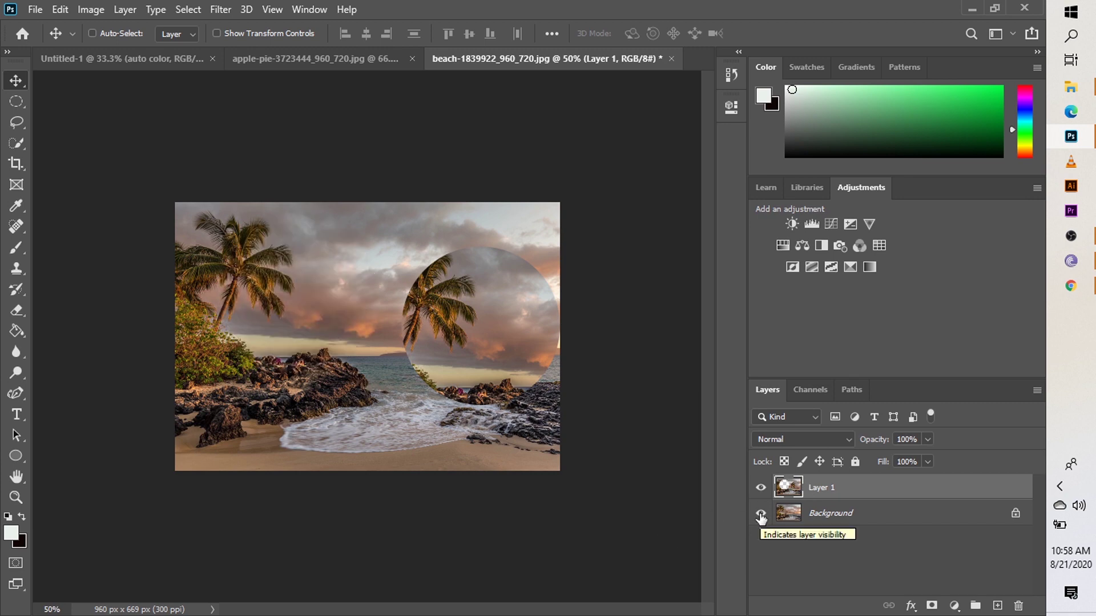
Outline the palm tree's fronds and trunk on Layer 1 with the Lasso tool, adding each traced part to the selection
left_click(16, 123)
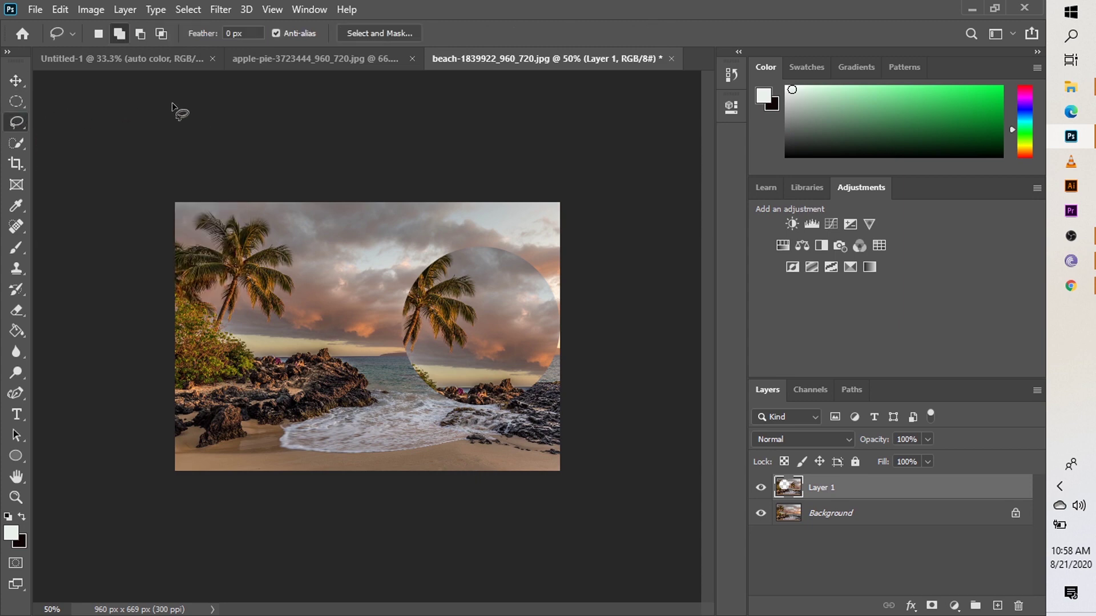
right_click(21, 127)
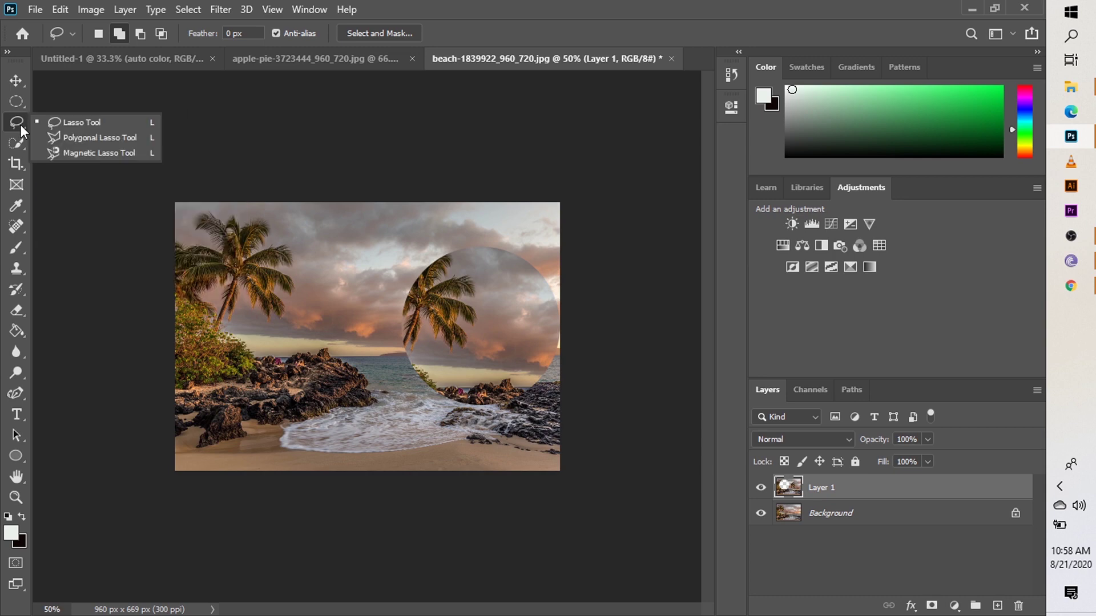
left_click(94, 126)
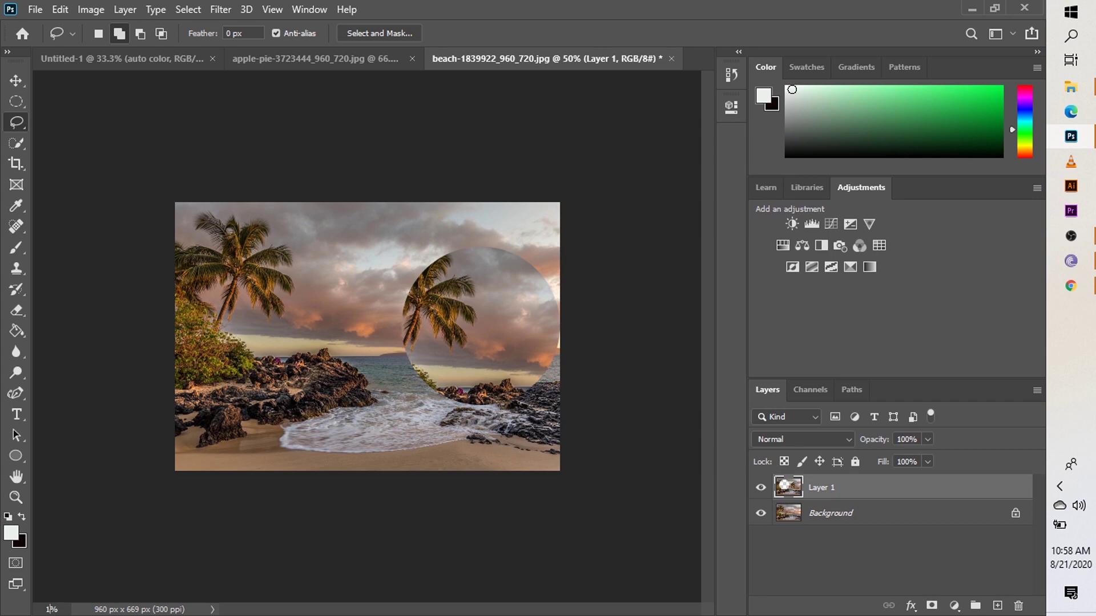
key("Return")
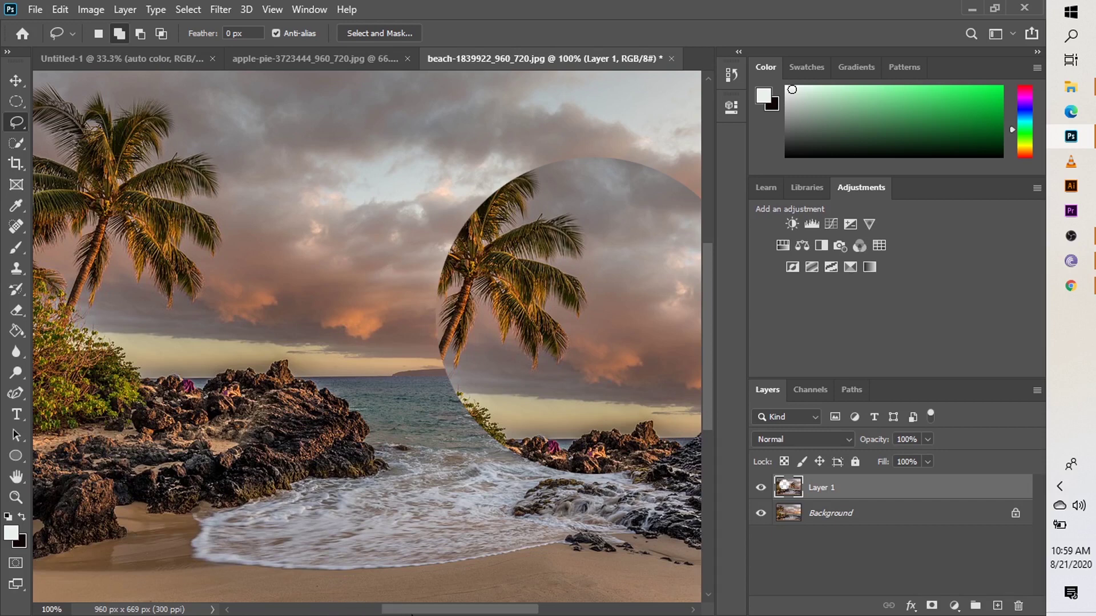
left_click_drag(411, 615, 362, 611)
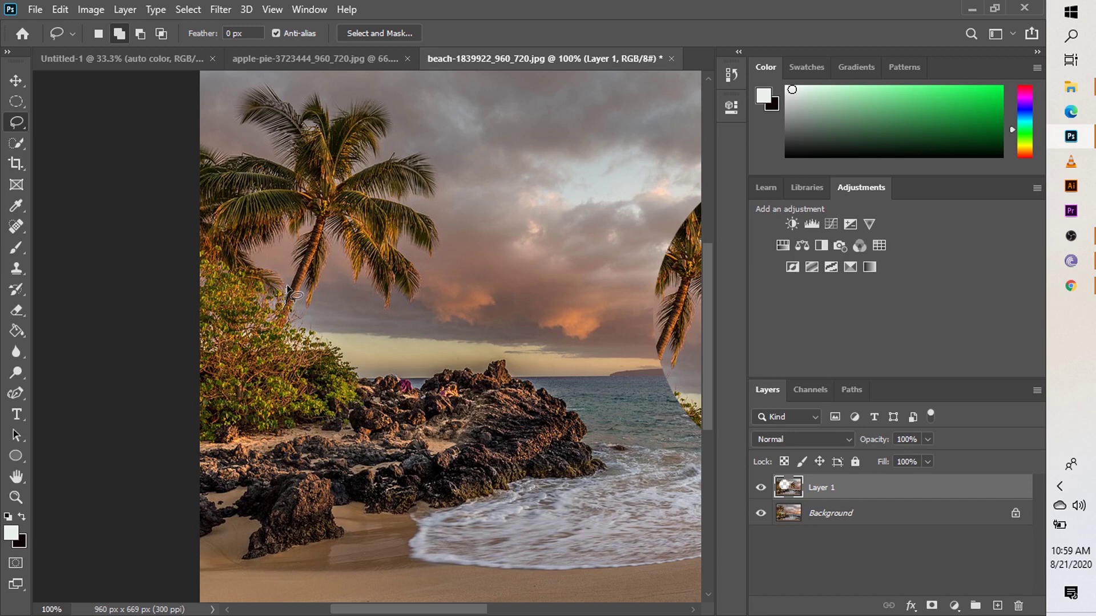
mouse_move(287, 287)
left_mouse_down()
mouse_move(319, 213)
mouse_move(307, 232)
left_mouse_up()
mouse_move(236, 249)
left_mouse_down()
mouse_move(196, 204)
mouse_move(200, 167)
mouse_move(247, 154)
mouse_move(280, 161)
mouse_move(267, 125)
mouse_move(239, 119)
mouse_move(241, 92)
left_mouse_up()
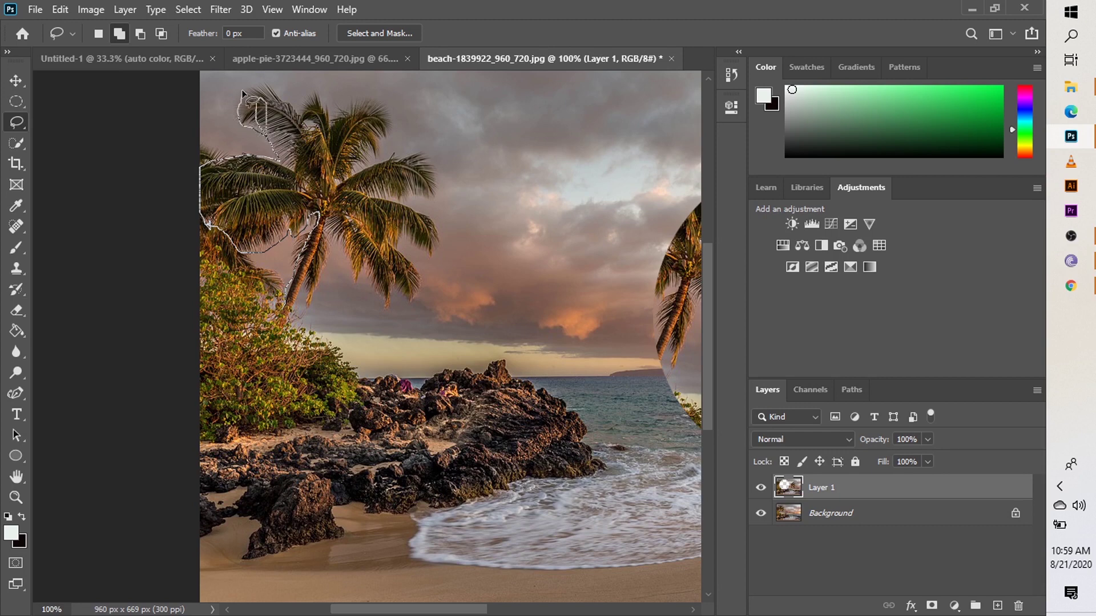
mouse_move(251, 48)
left_mouse_down()
mouse_move(252, 87)
mouse_move(303, 116)
mouse_move(311, 99)
mouse_move(338, 122)
mouse_move(375, 107)
mouse_move(388, 121)
mouse_move(374, 161)
mouse_move(425, 171)
mouse_move(427, 197)
mouse_move(393, 200)
mouse_move(423, 211)
mouse_move(439, 241)
mouse_move(403, 241)
mouse_move(420, 283)
mouse_move(387, 293)
mouse_move(363, 268)
left_mouse_up()
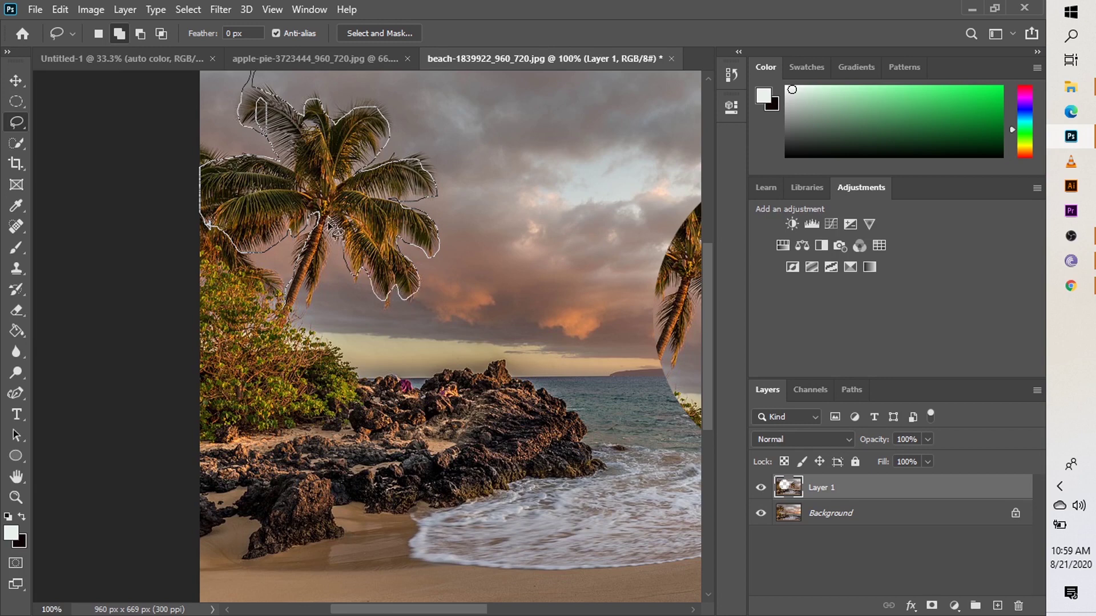
left_click_drag(320, 260, 287, 337)
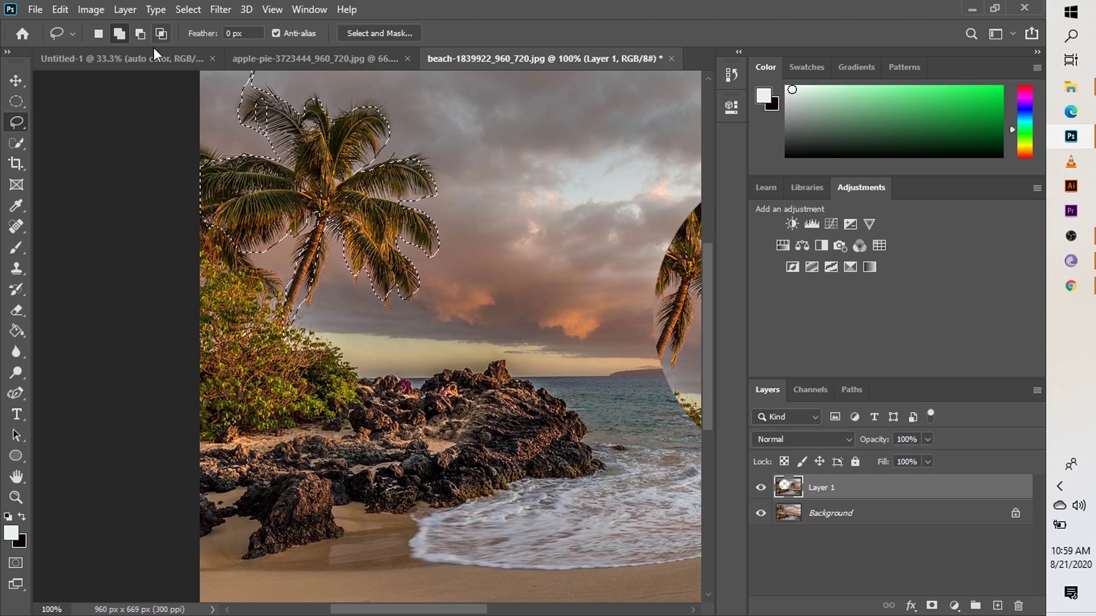
Subtract the excess sky beside the trunk and around the upper-left frond tip from the palm selection with the Lasso tool
left_click(135, 37)
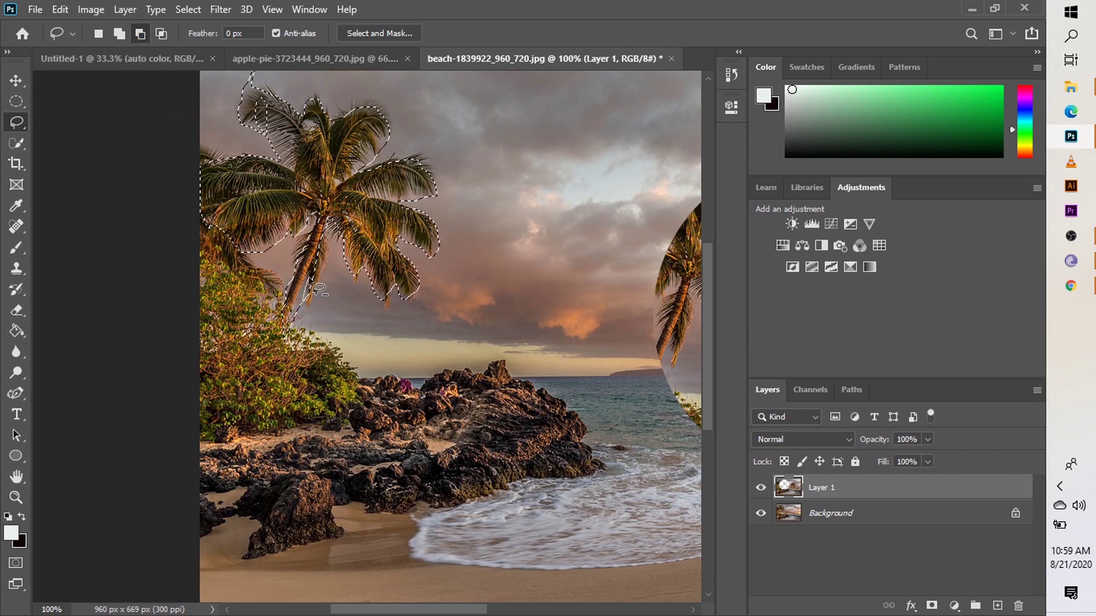
mouse_move(308, 278)
left_mouse_down()
mouse_move(295, 316)
mouse_move(324, 224)
left_mouse_up()
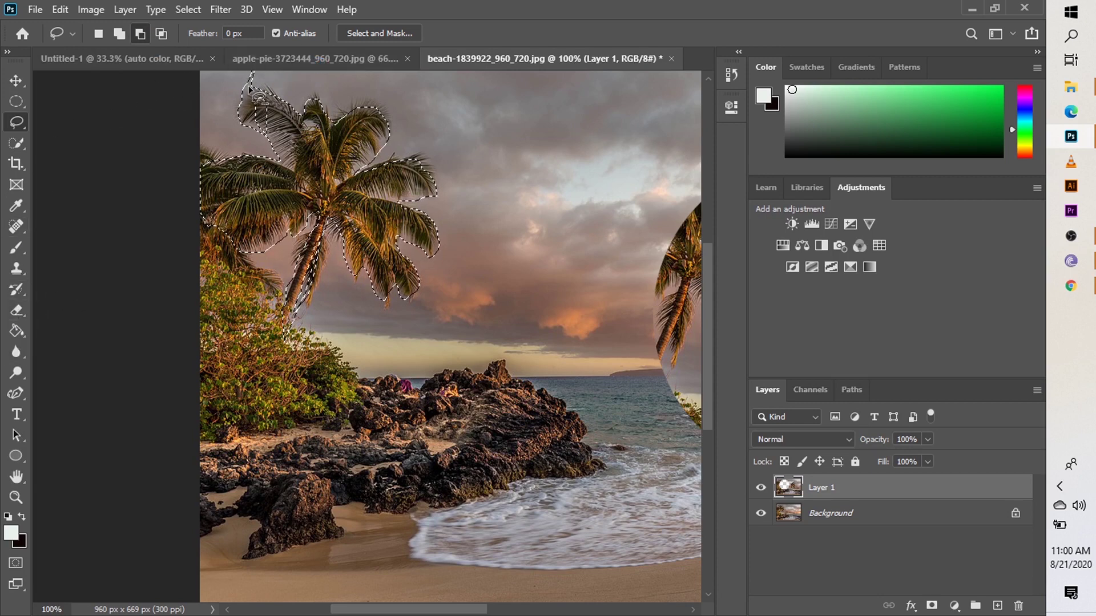
mouse_move(243, 101)
left_mouse_down()
mouse_move(259, 86)
mouse_move(254, 73)
mouse_move(250, 94)
mouse_move(253, 68)
mouse_move(248, 80)
left_mouse_up()
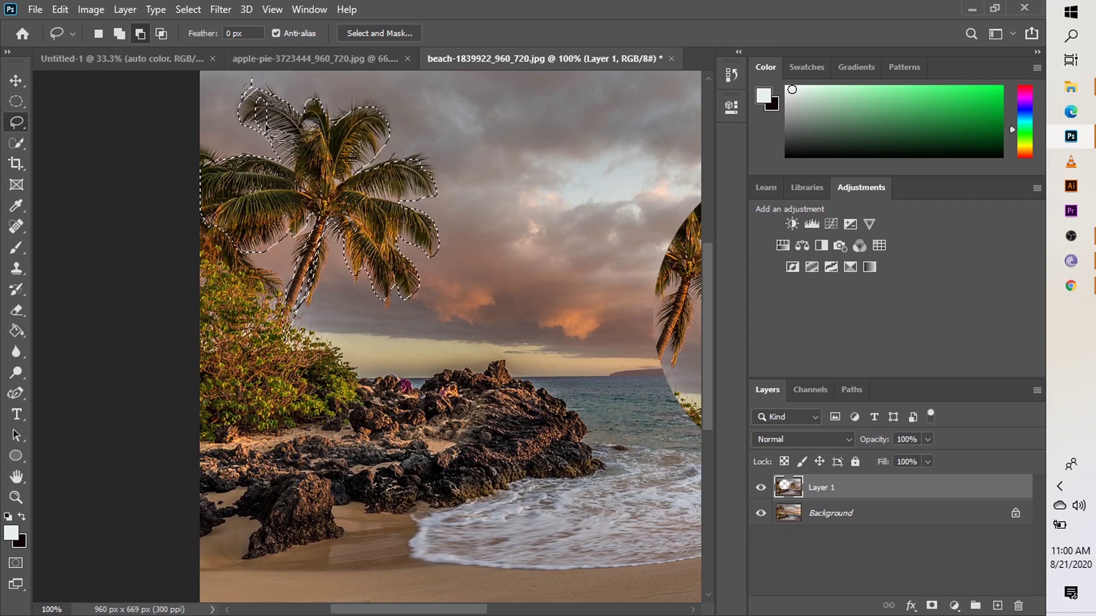
mouse_move(254, 120)
left_mouse_down()
mouse_move(269, 104)
mouse_move(261, 96)
mouse_move(258, 111)
left_mouse_up()
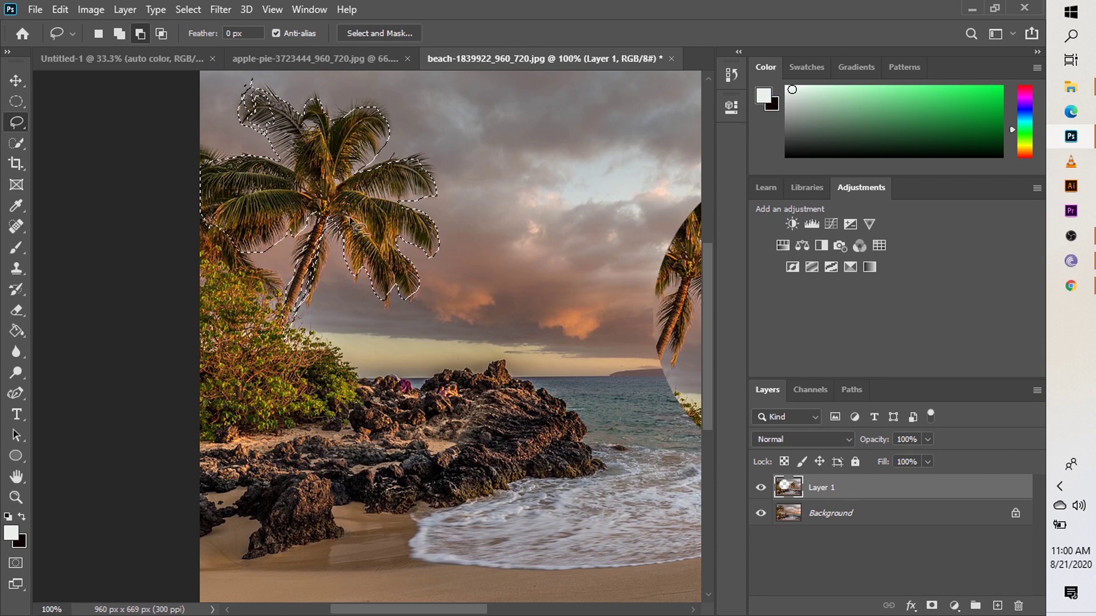
Move the lassoed palm slightly to the right on Layer 1 and deselect it
left_click(21, 79)
mouse_move(324, 186)
left_mouse_down()
mouse_move(418, 186)
mouse_move(283, 214)
mouse_move(263, 182)
mouse_move(341, 178)
mouse_move(310, 202)
mouse_move(305, 186)
left_mouse_up()
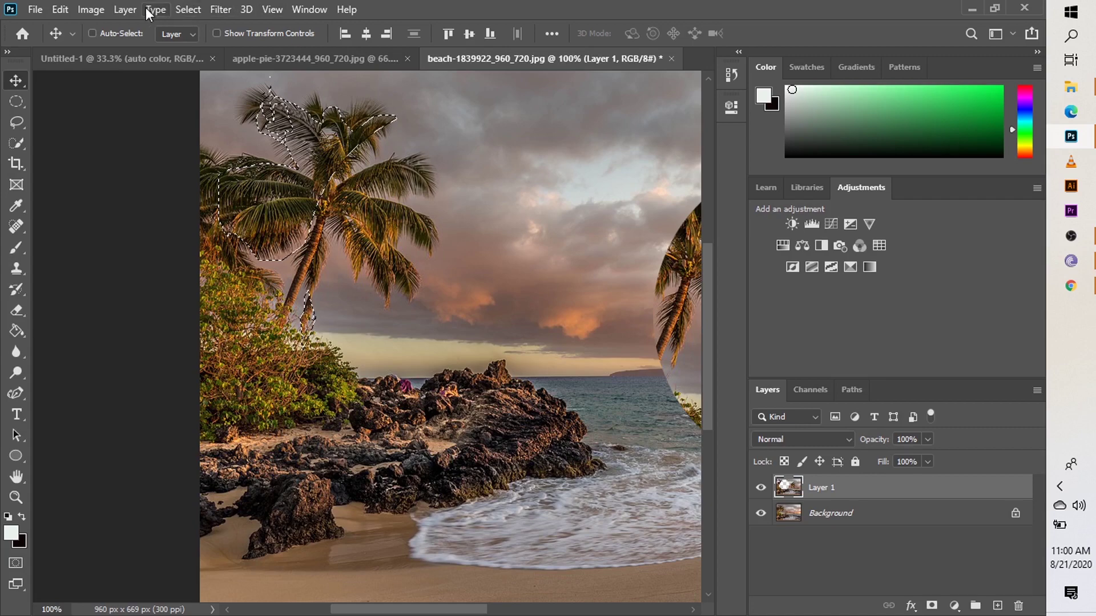
left_click(188, 8)
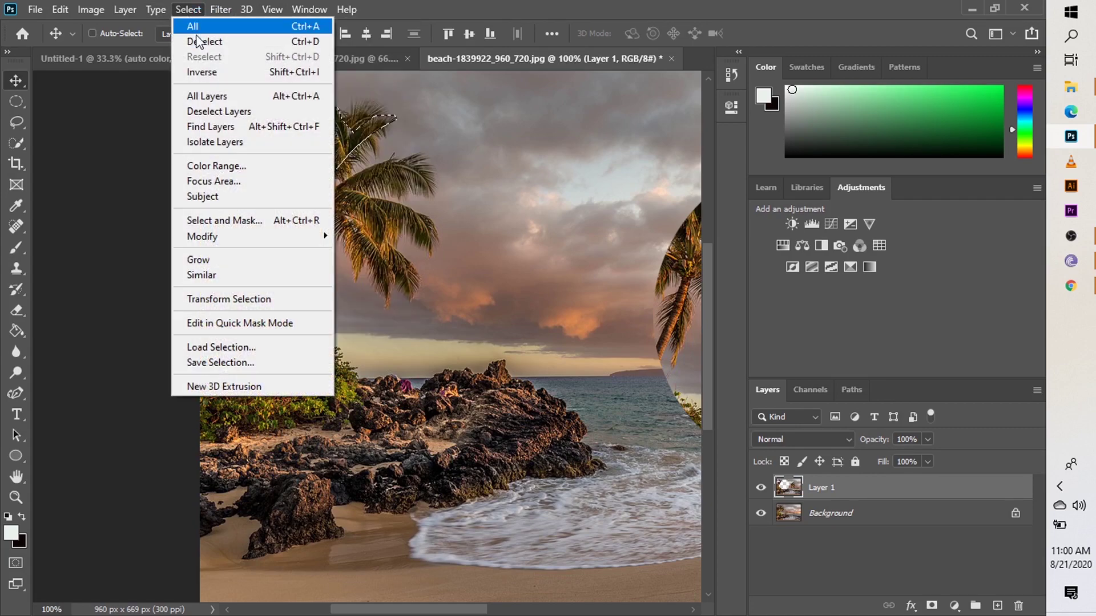
left_click(203, 43)
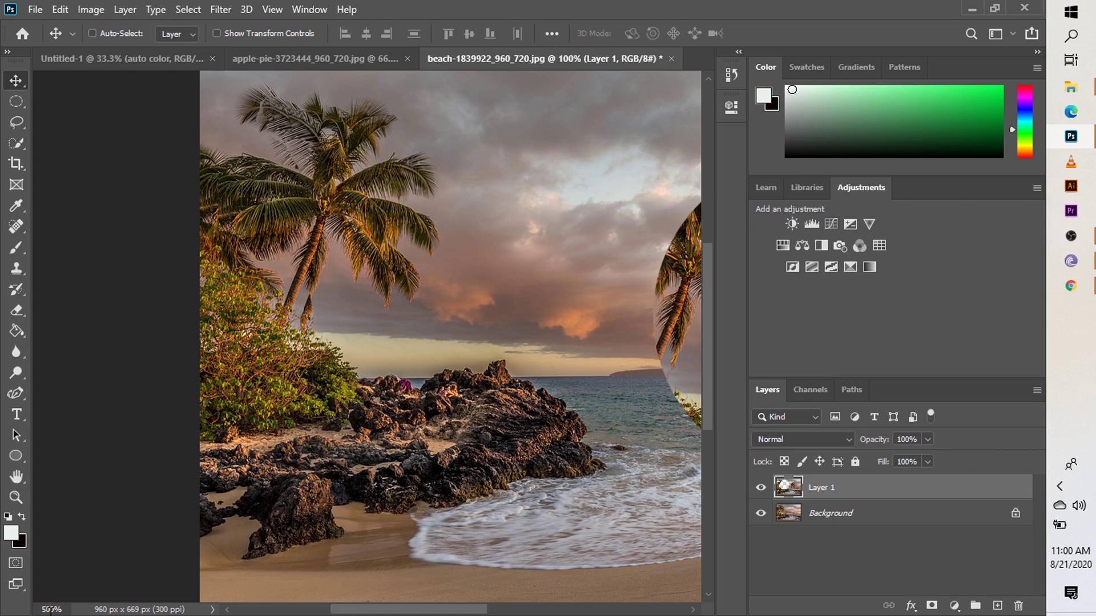
key("Return")
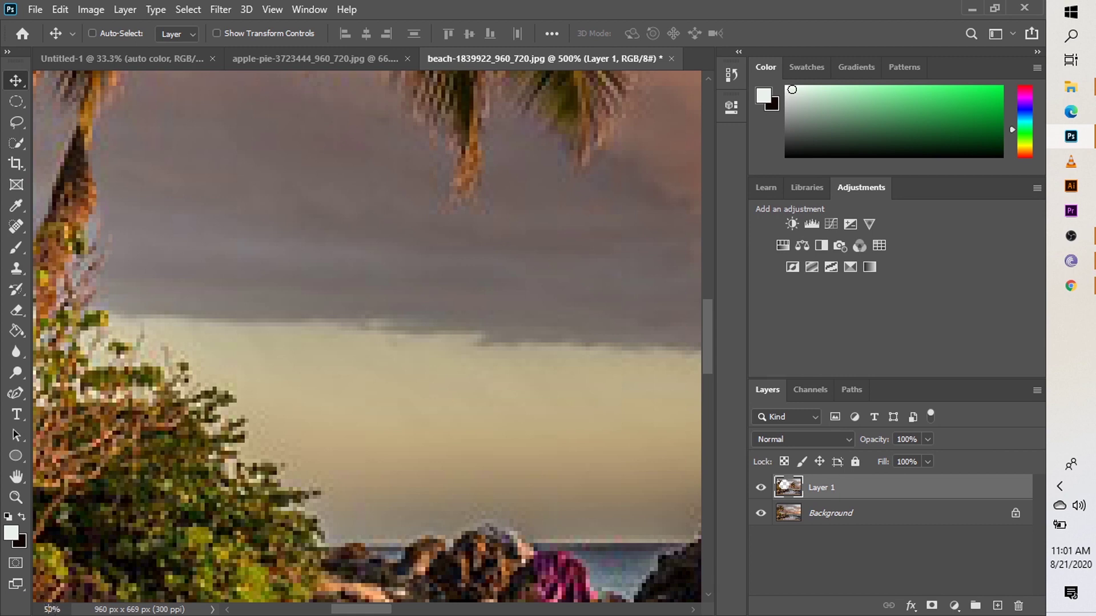
key("Return")
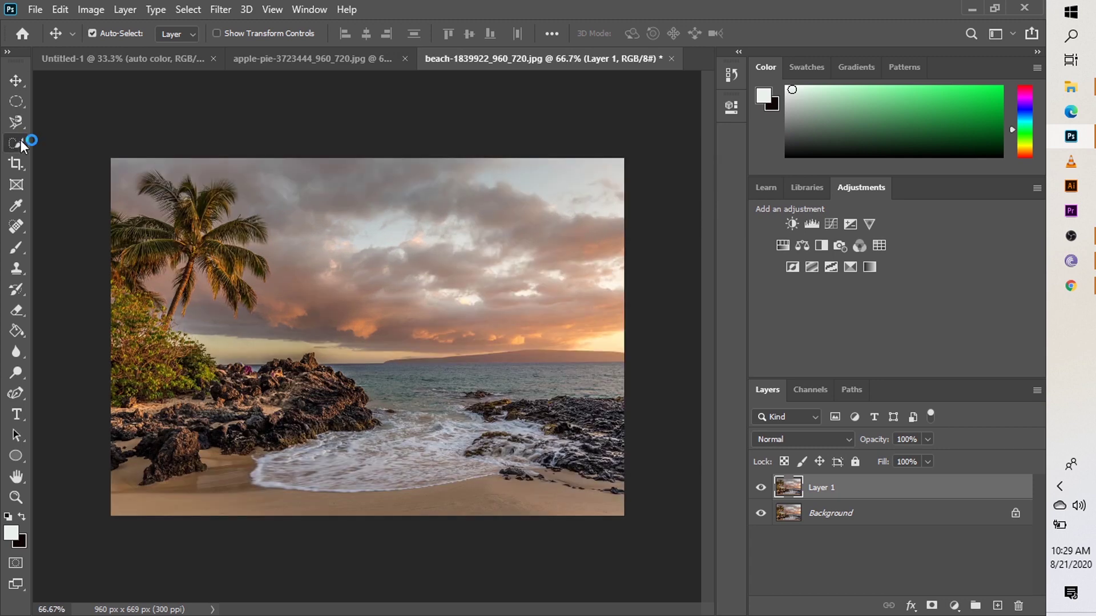
Set up the Quick Selection tool with a 59 px brush in add-to-selection mode
left_click(21, 141)
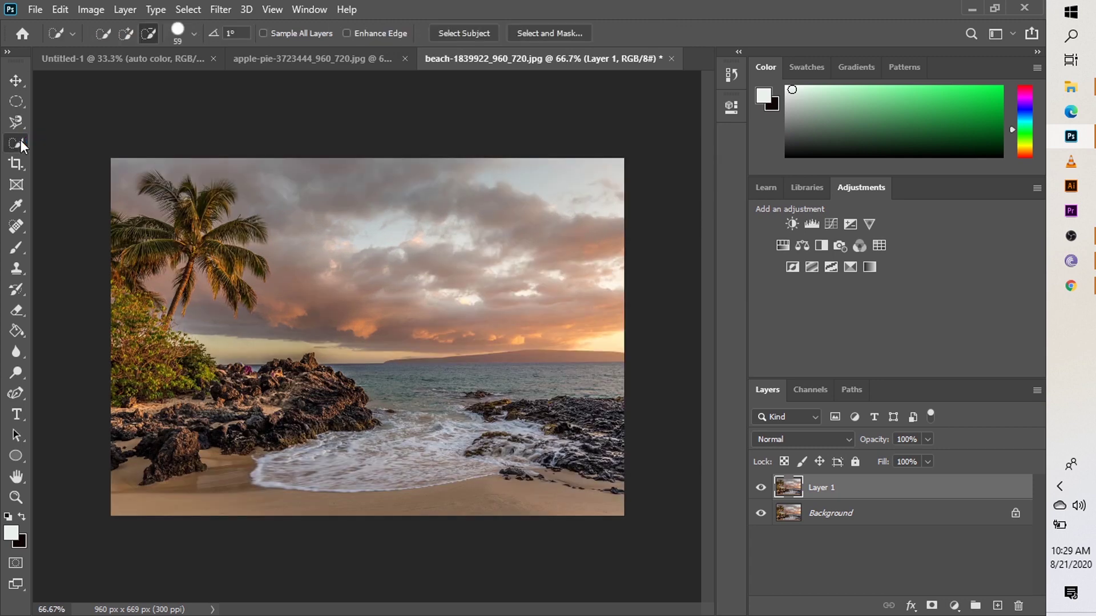
right_click(21, 141)
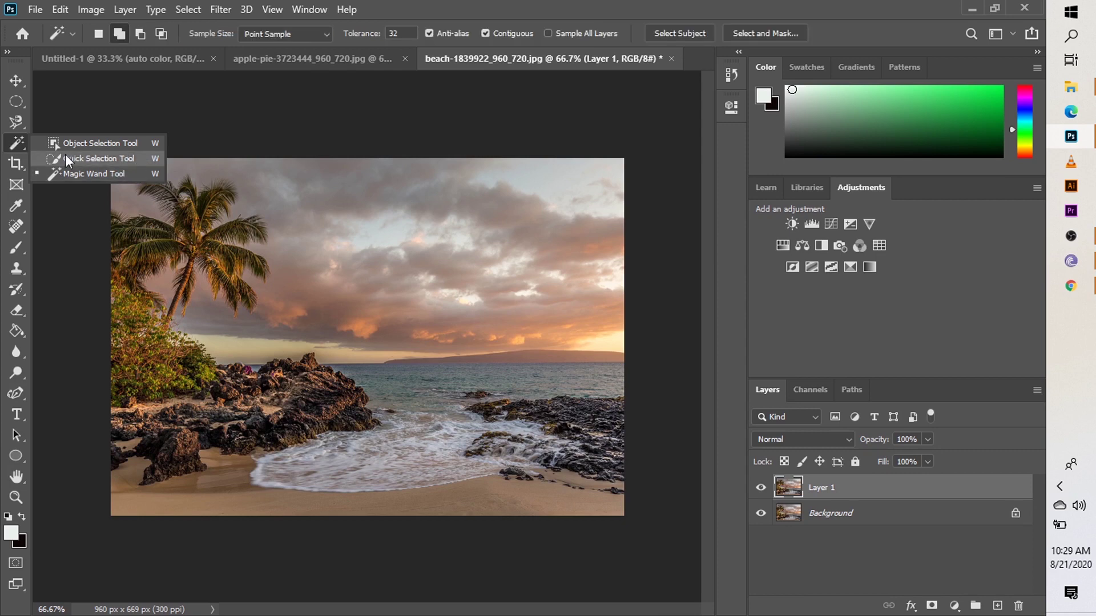
left_click(65, 155)
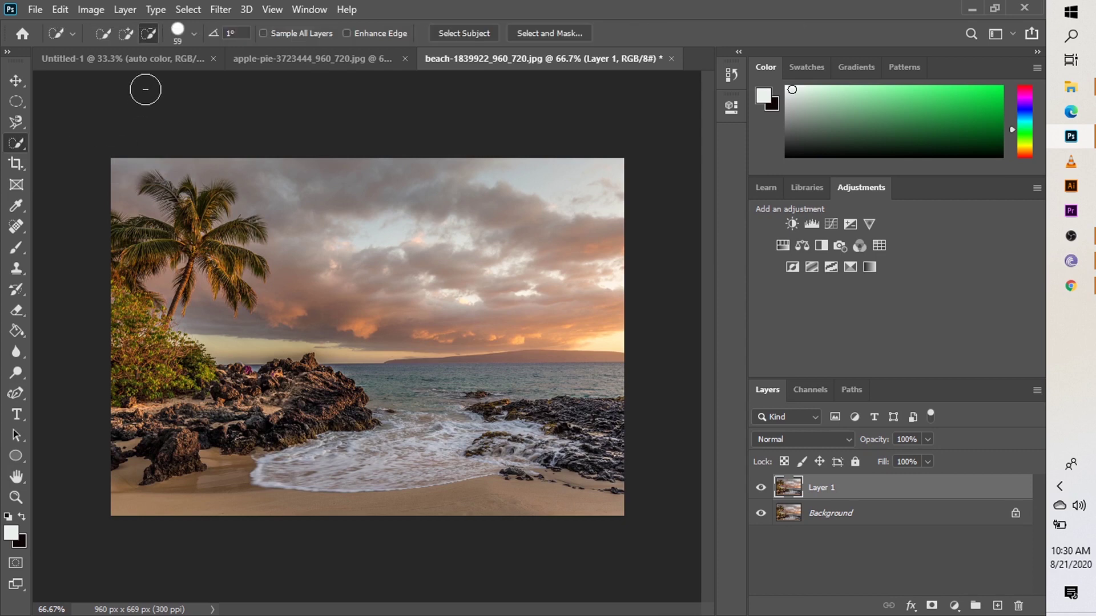
left_click(194, 31)
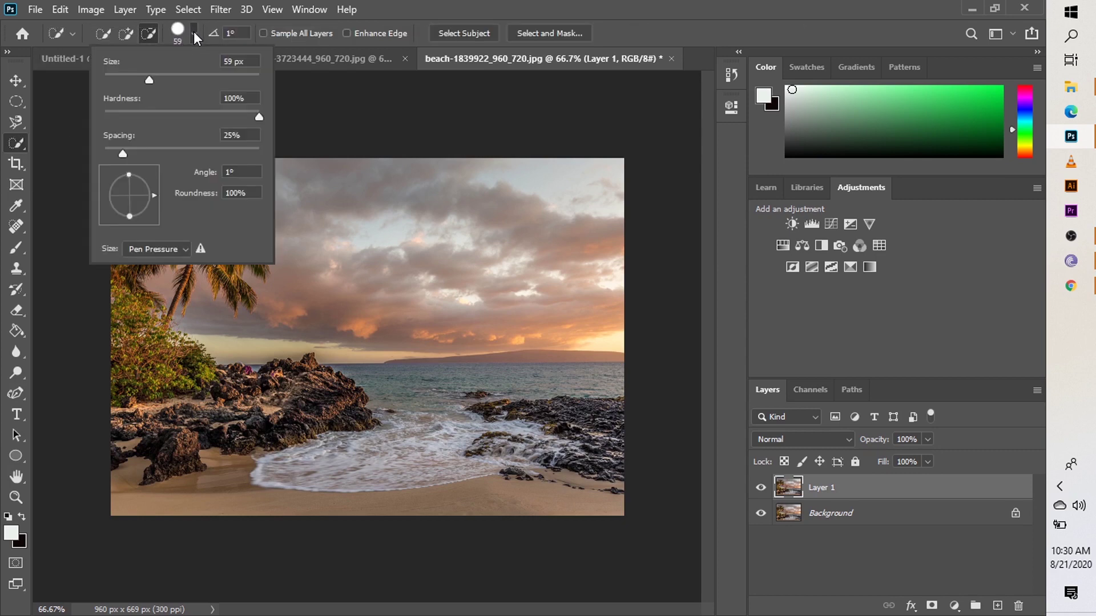
left_click_drag(149, 81, 218, 80)
left_click_drag(210, 75, 169, 74)
left_click_drag(166, 79, 149, 77)
left_click(122, 35)
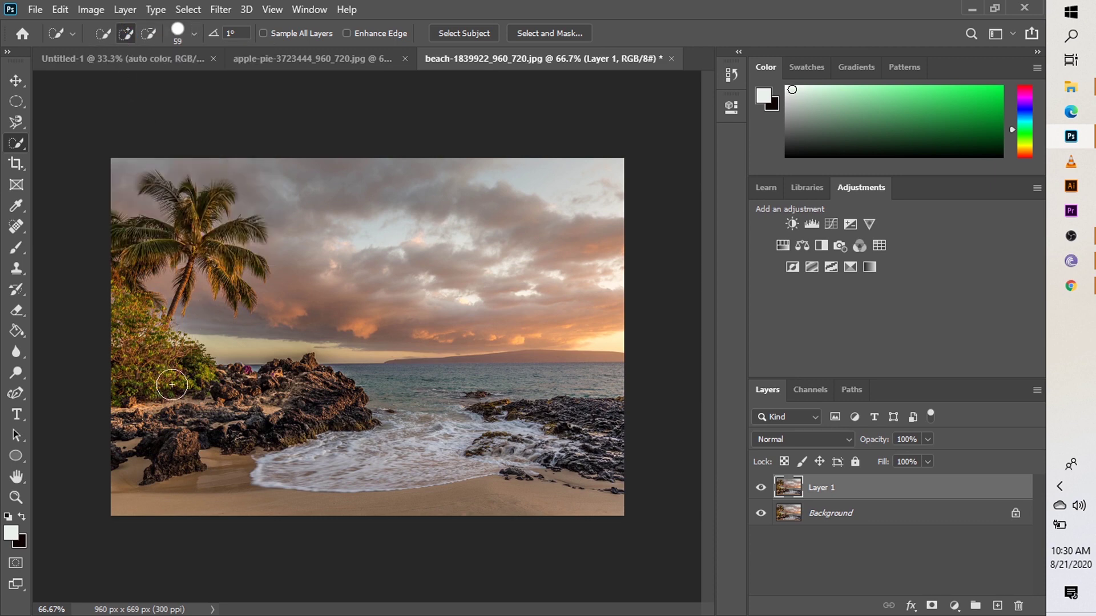
Select the dark rocks on the left shore below the bushes, from the image edge to the water, with the Quick Selection tool
left_click(126, 421)
left_click(167, 445)
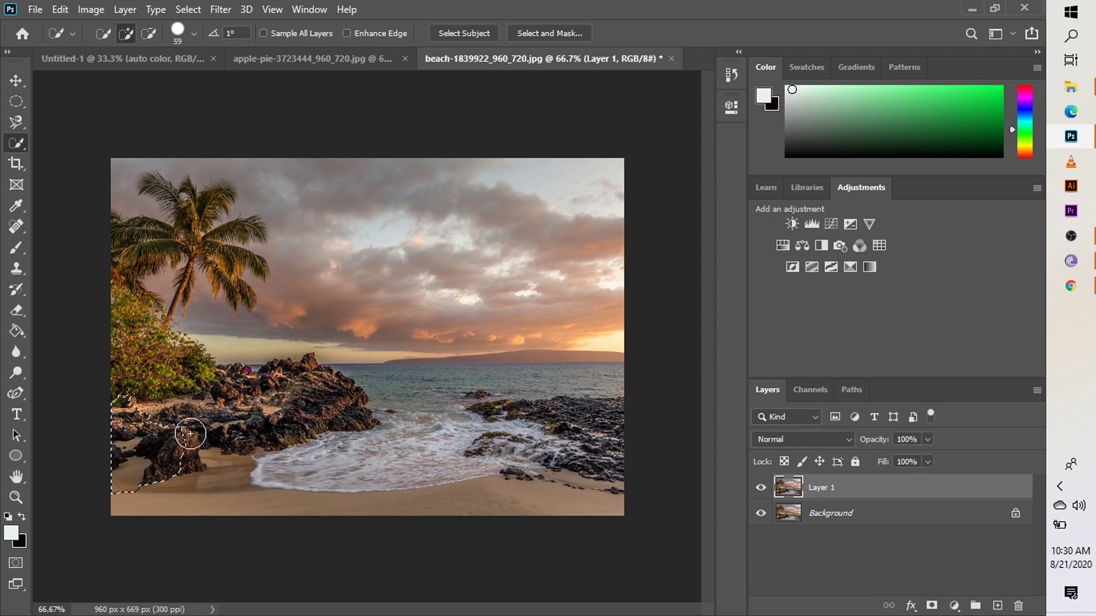
left_click(190, 436)
left_click(218, 427)
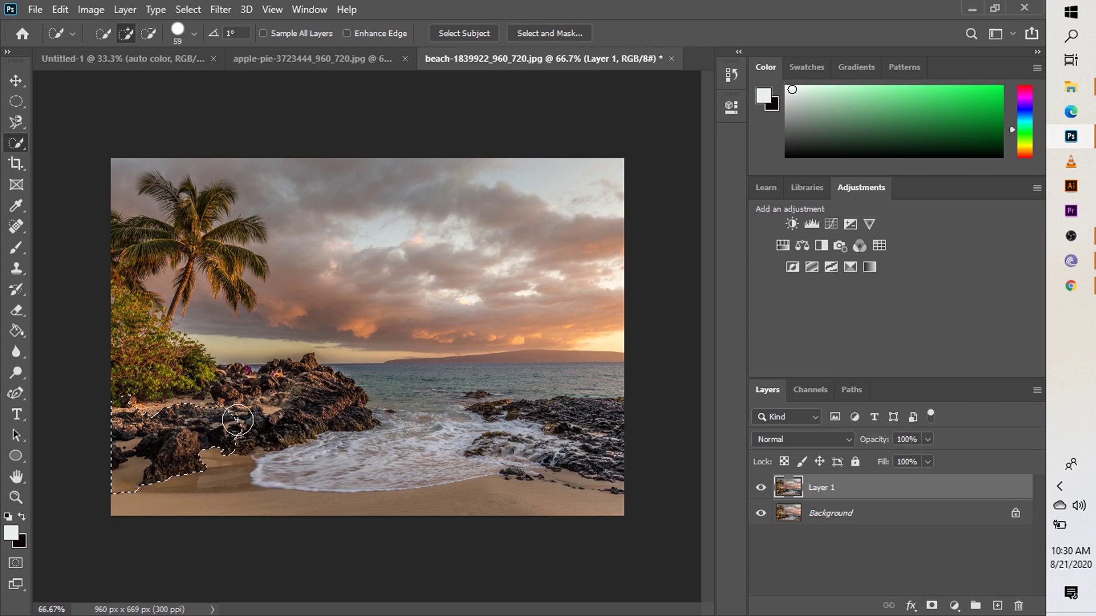
left_click(245, 419)
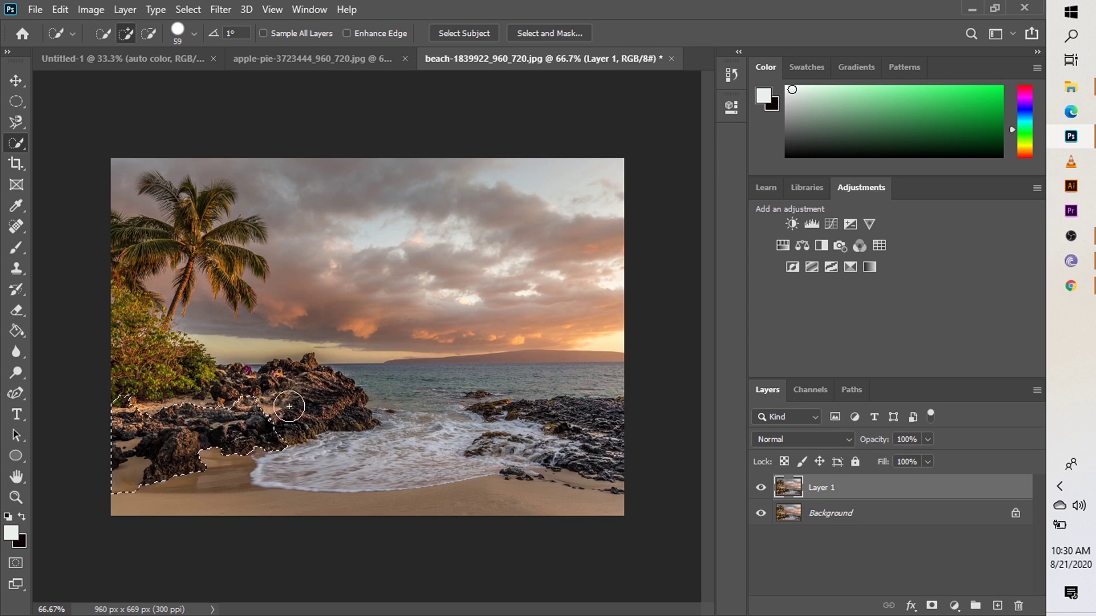
left_click(290, 406)
left_click(317, 399)
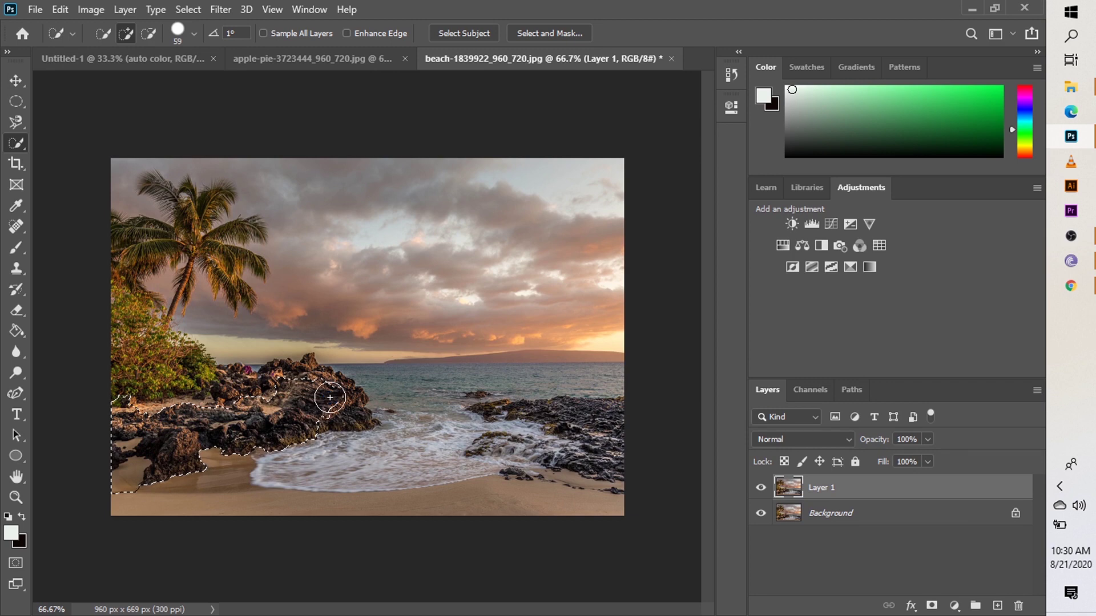
left_click(332, 398)
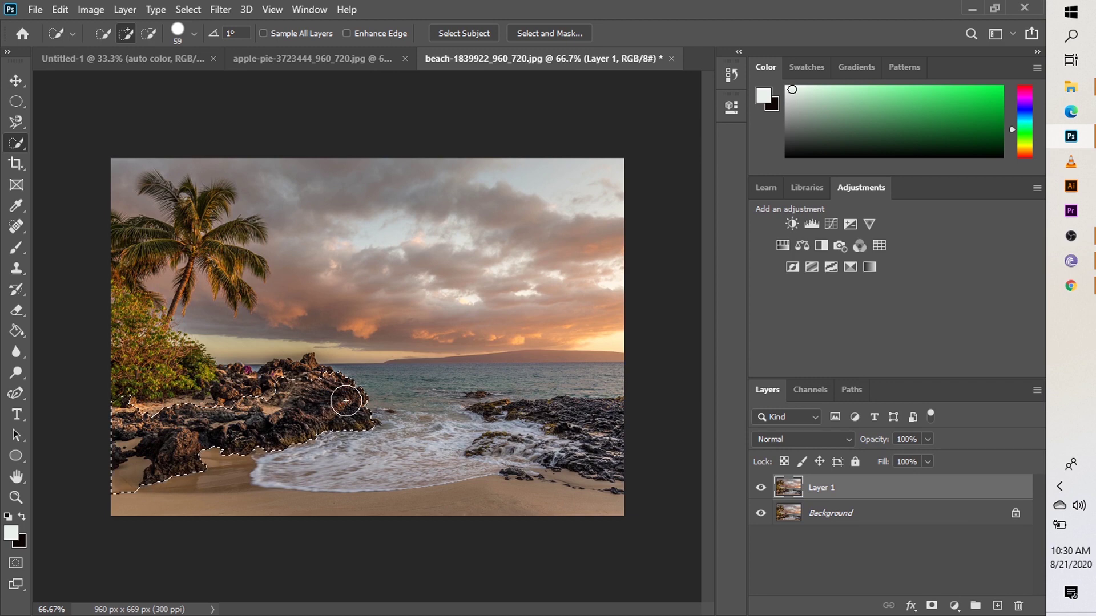
left_click(347, 397)
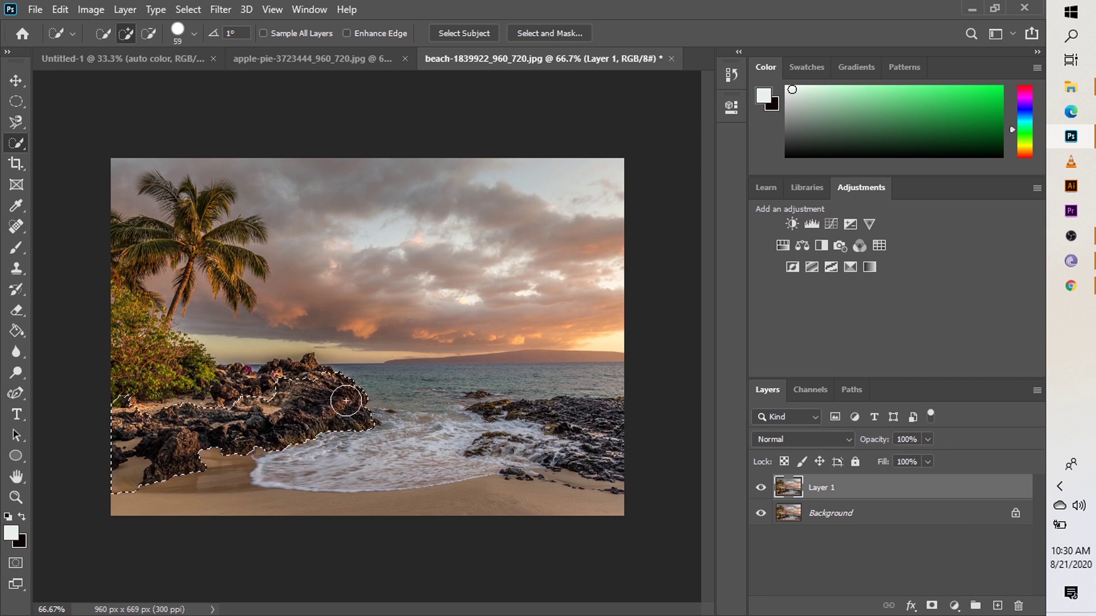
left_click(309, 378)
left_click(284, 378)
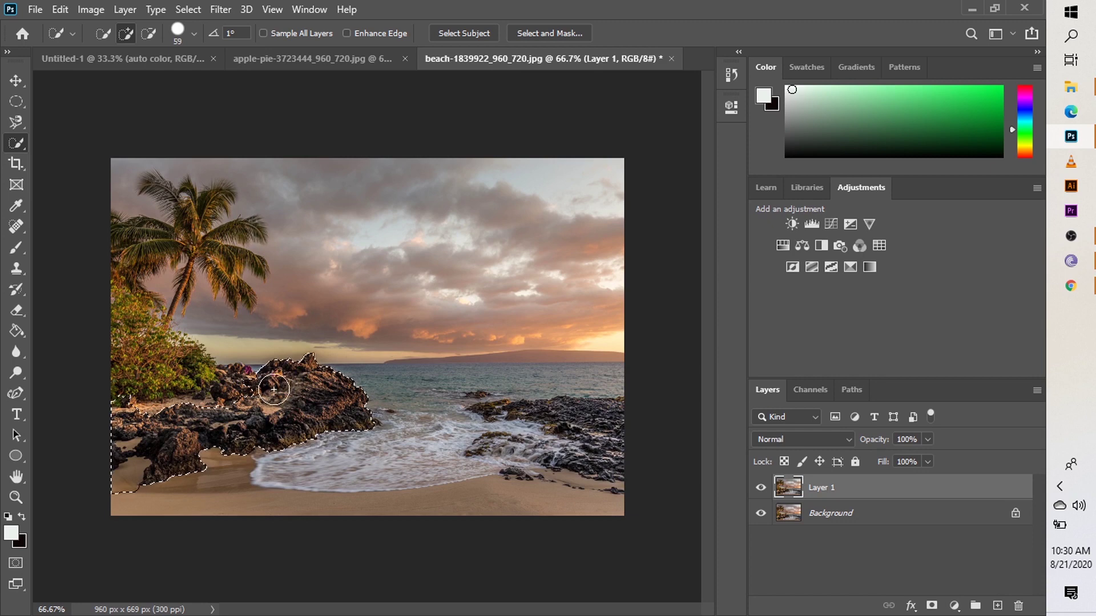
left_click(239, 403)
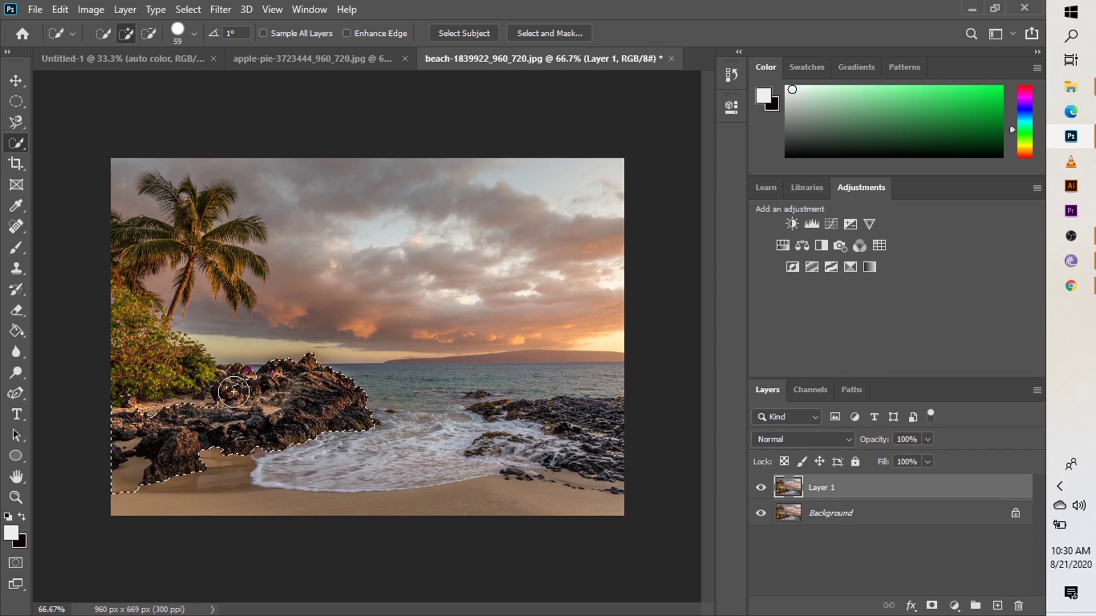
left_click(234, 391)
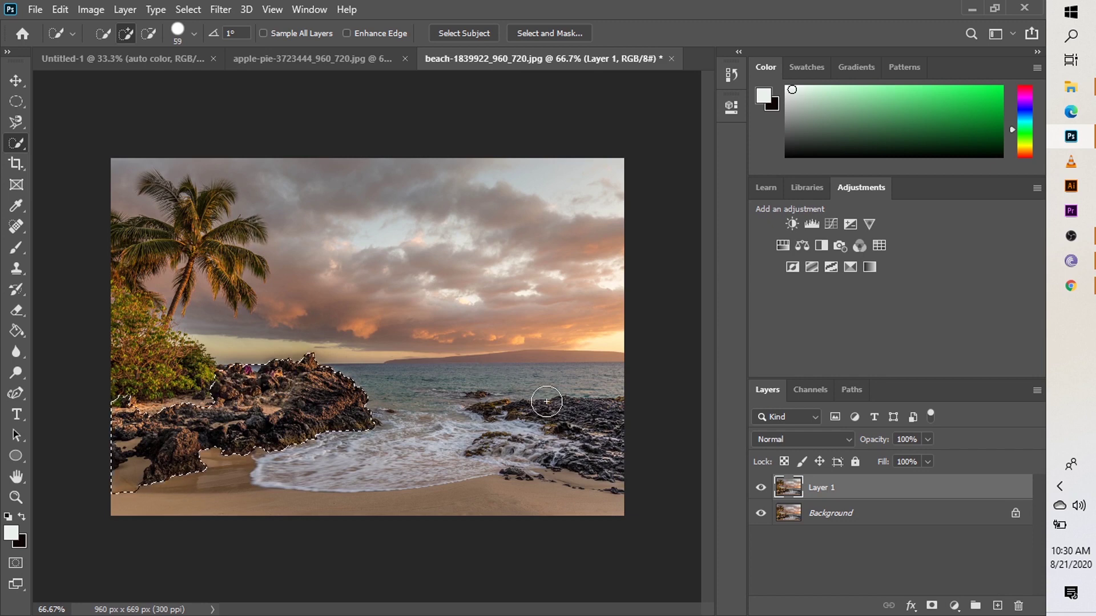
Add the dark rocks on the right shore to the selection with the Quick Selection tool
left_click(568, 411)
left_click(588, 421)
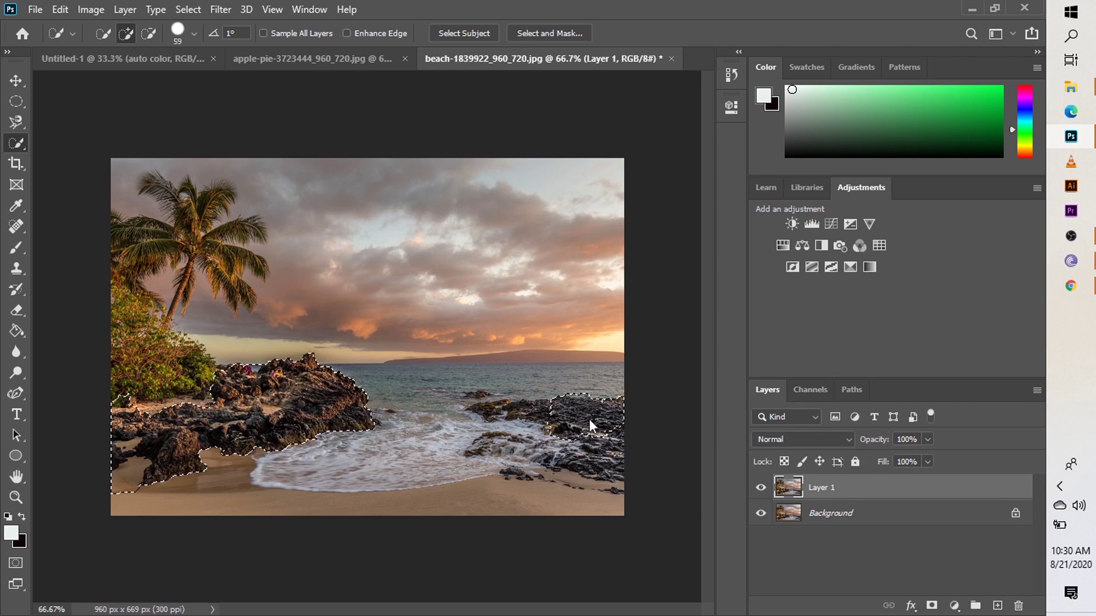
left_click(608, 464)
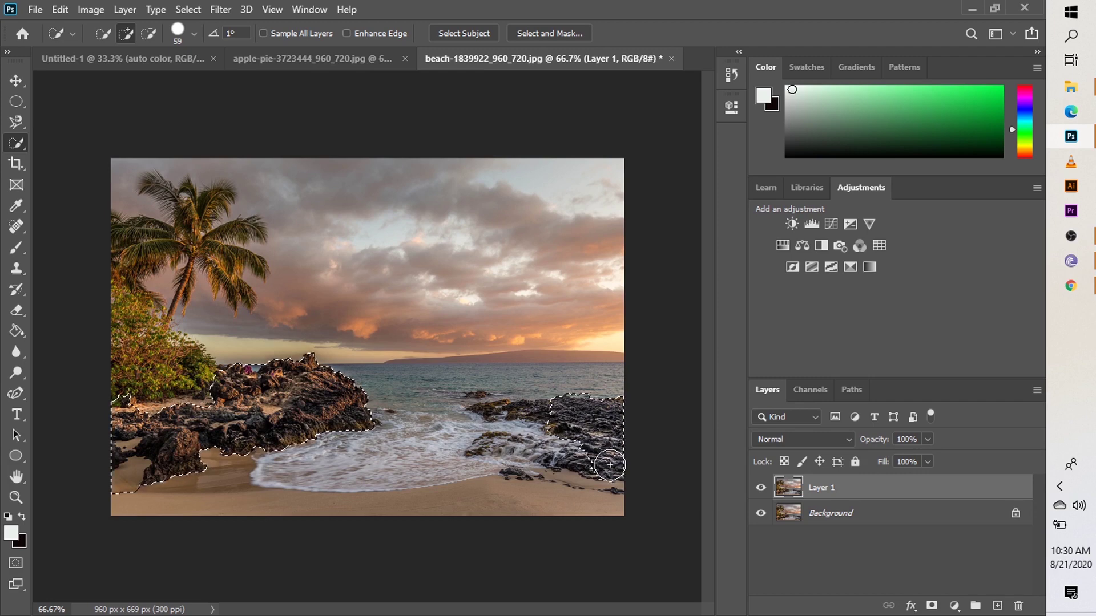
left_click(545, 420)
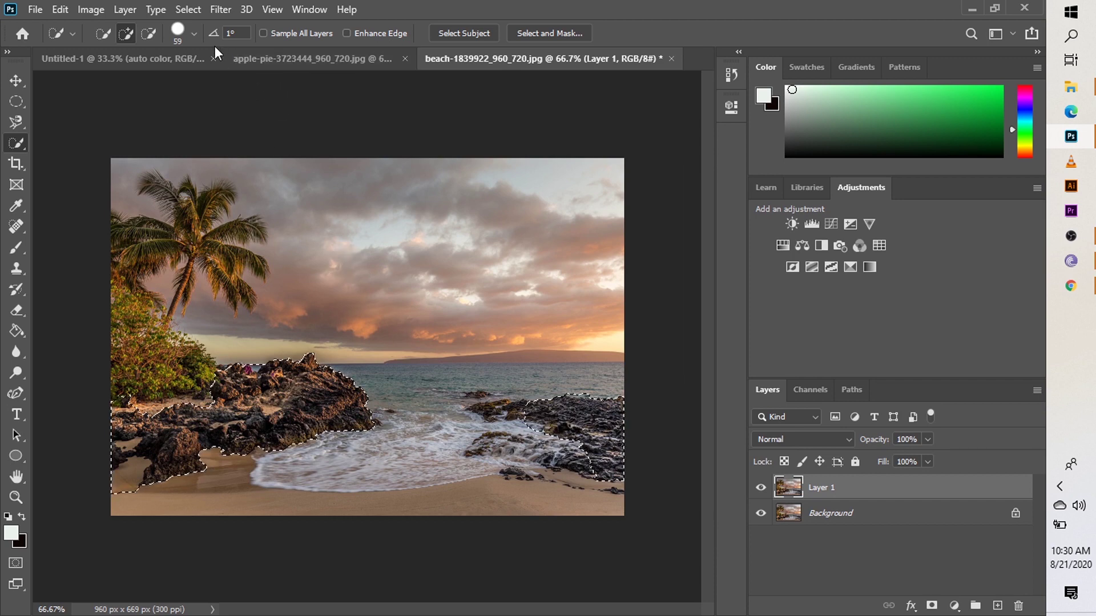
Reduce the brush size to 33 px and extend the selection over the right rocks' seaward tip and the water beside it
left_click(193, 33)
left_click_drag(149, 80, 129, 77)
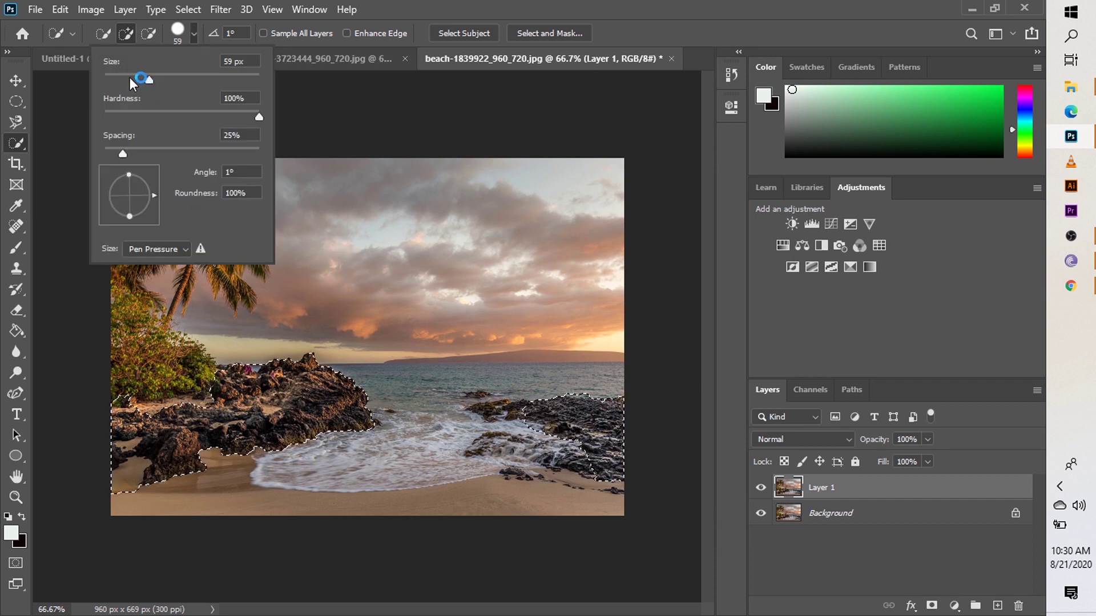
left_click(517, 417)
left_click(502, 404)
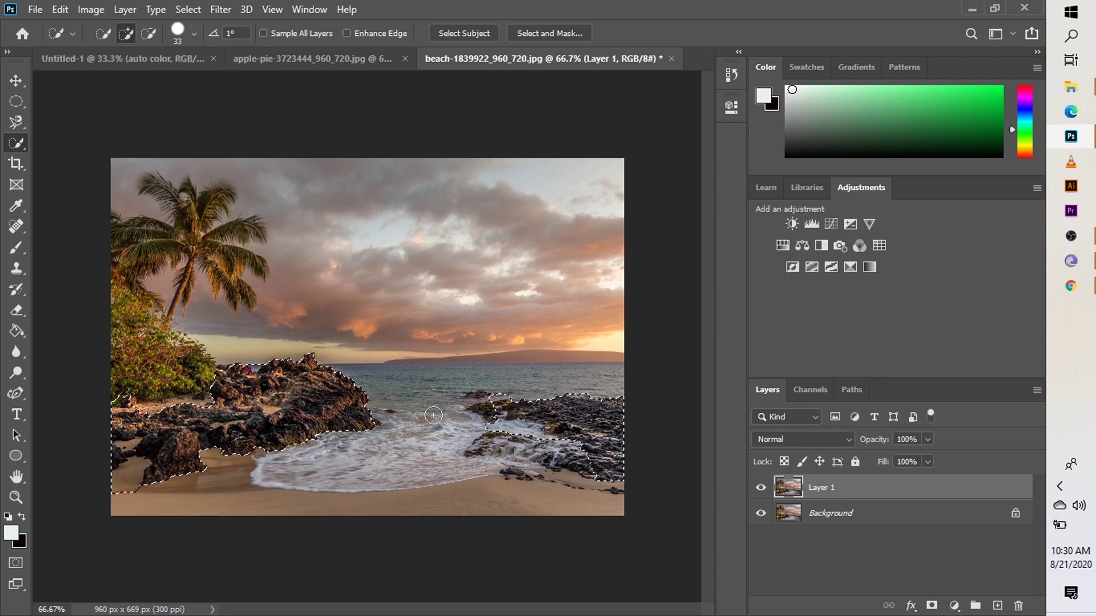
left_click(415, 415)
left_click(455, 437)
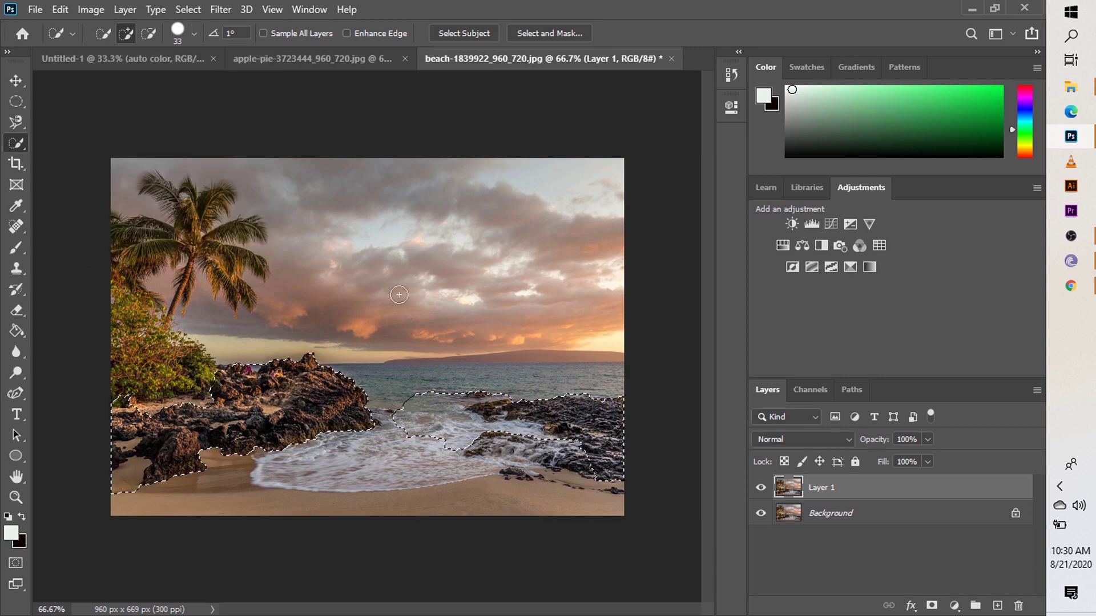
Subtract the water between the two rock groups from the selection with the Quick Selection tool
left_click(147, 38)
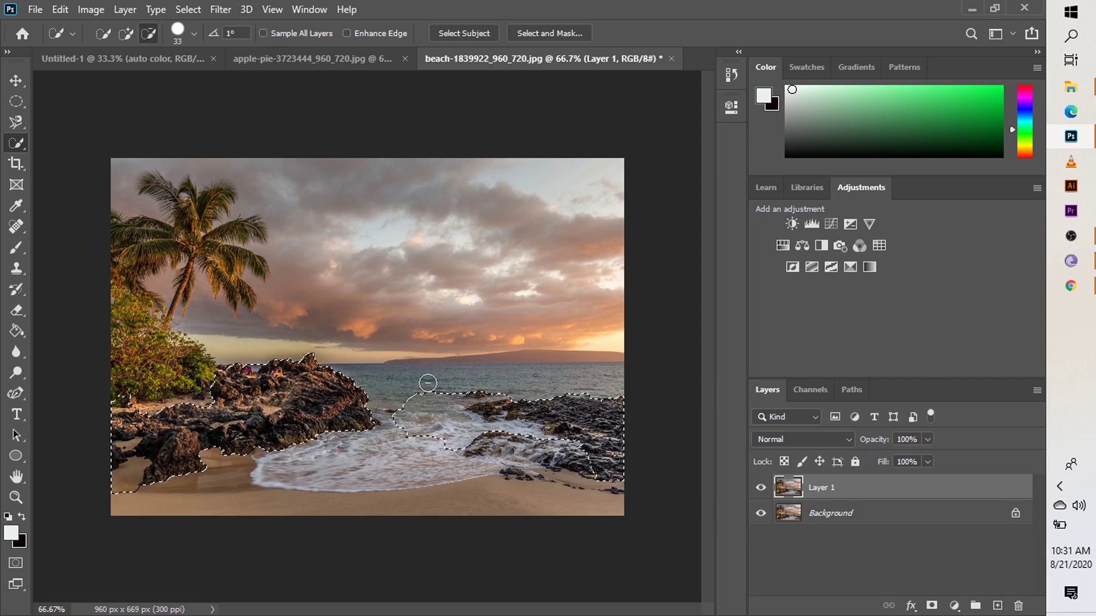
left_click_drag(429, 385, 446, 458)
left_click_drag(421, 405, 405, 424)
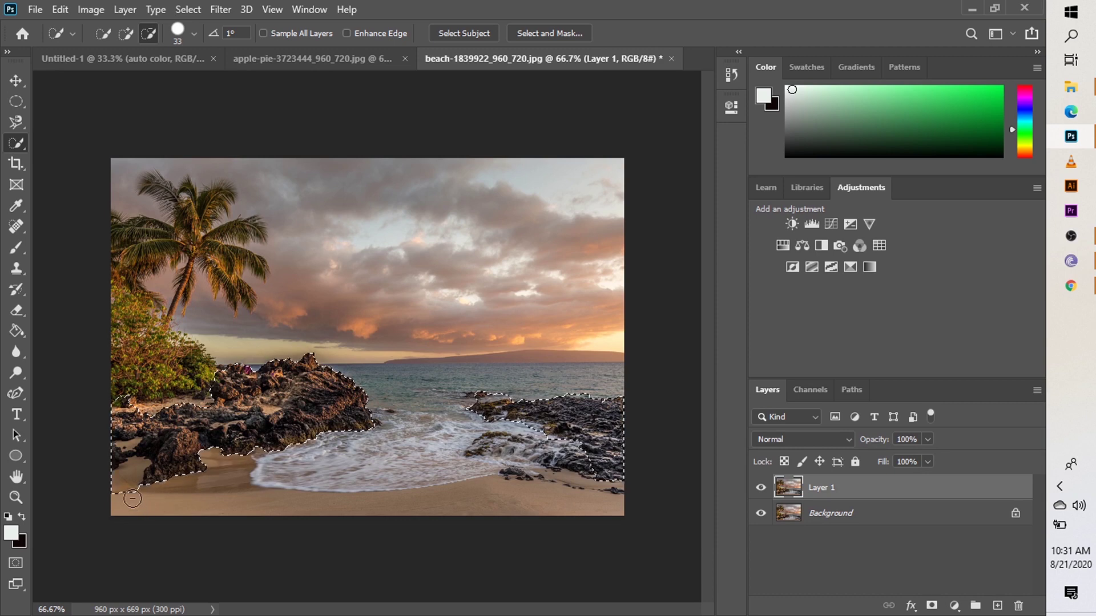
Subtract the sand below the left rocks and the patch under the bushes, and check the selection in Quick Mask mode
left_click(124, 490)
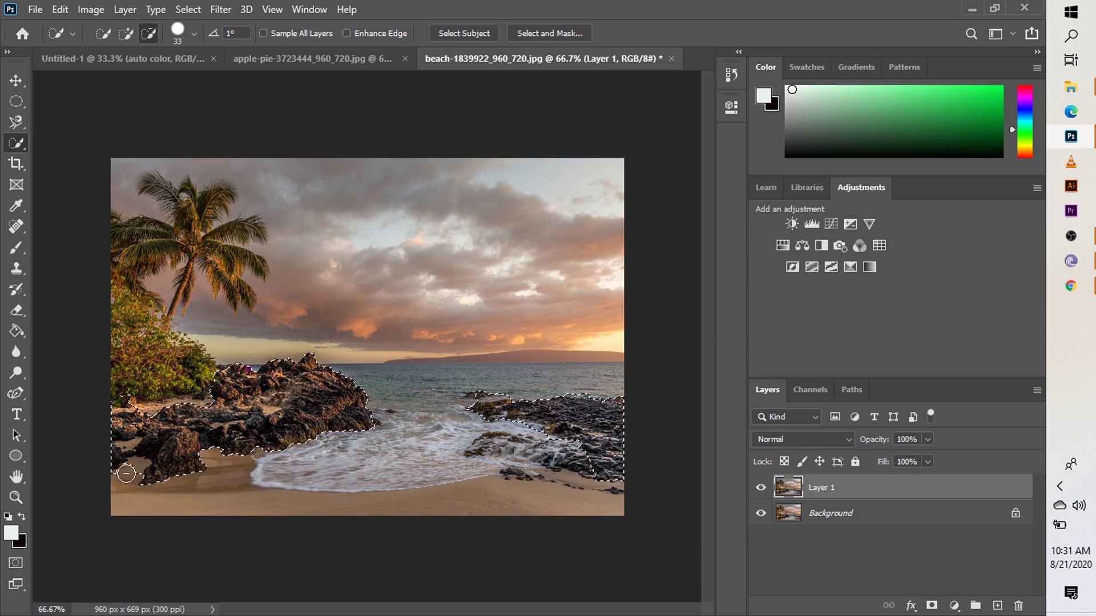
left_click(126, 474)
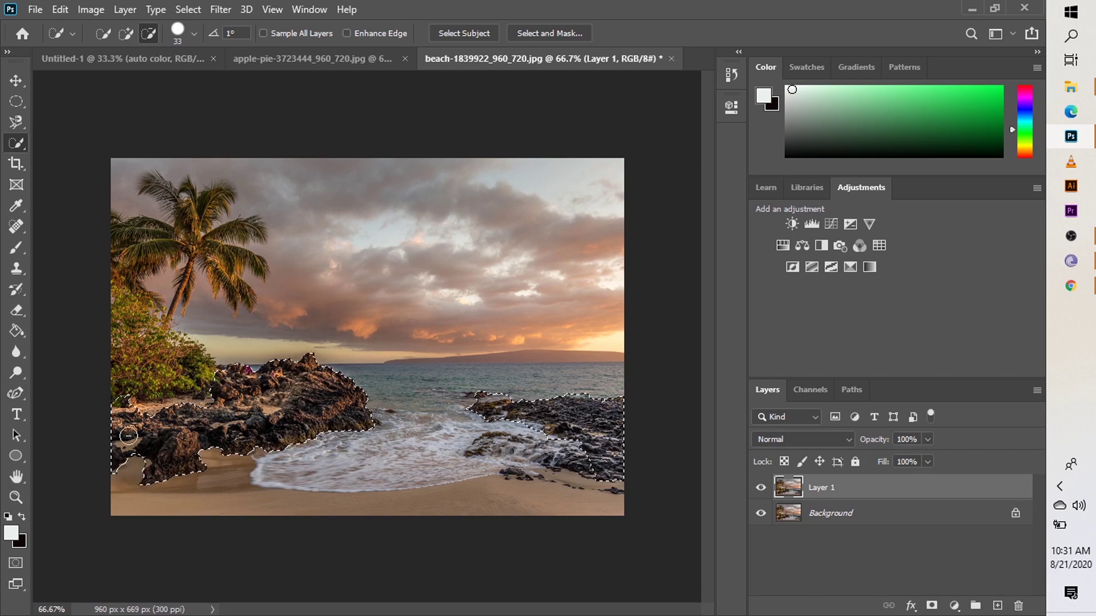
left_click(129, 396)
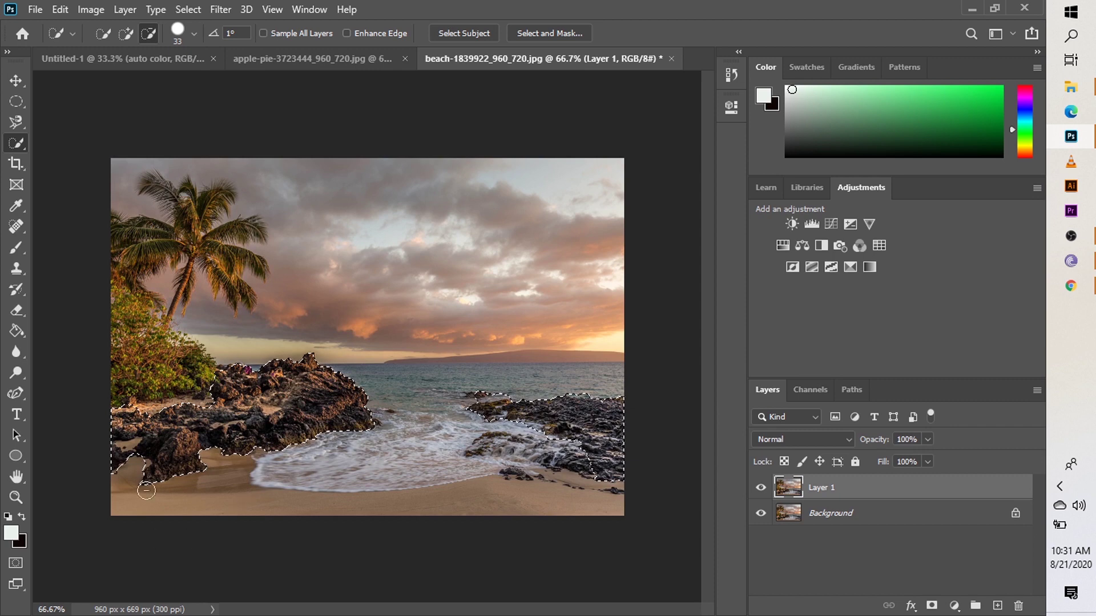
left_click(16, 563)
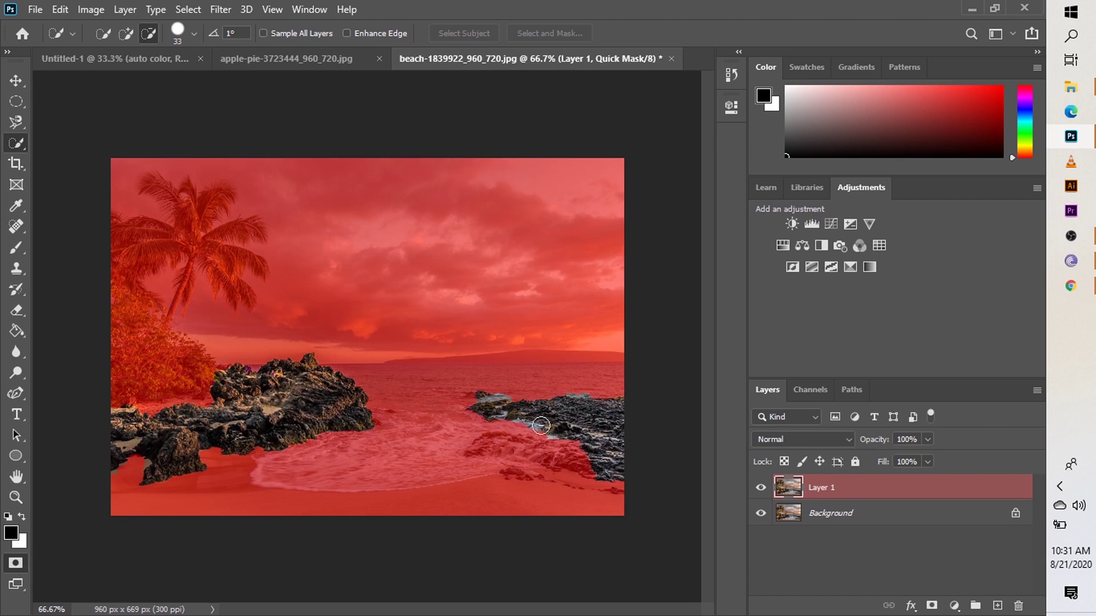
left_click(21, 566)
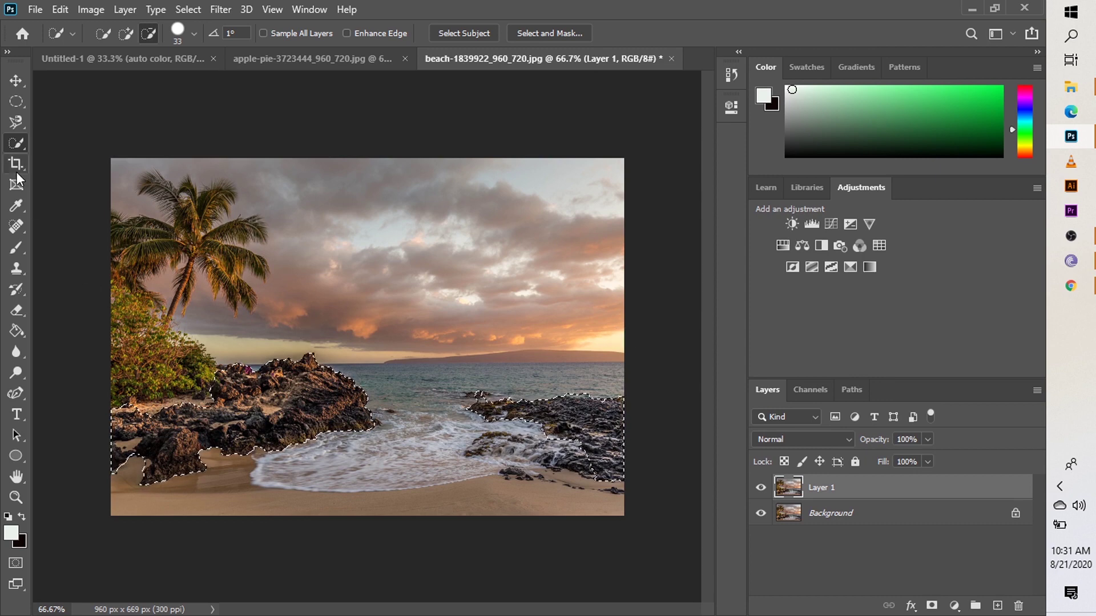
Copy the selected rocks into the Untitled-1 document with the Move tool
left_click(16, 85)
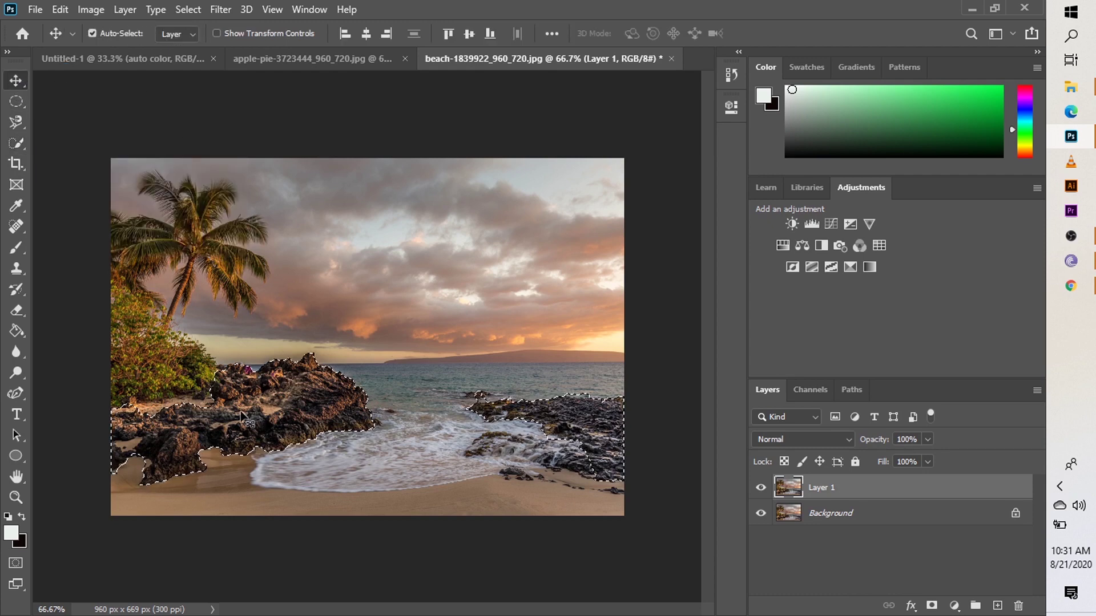
left_click_drag(240, 414, 217, 149)
left_click_drag(246, 260, 246, 260)
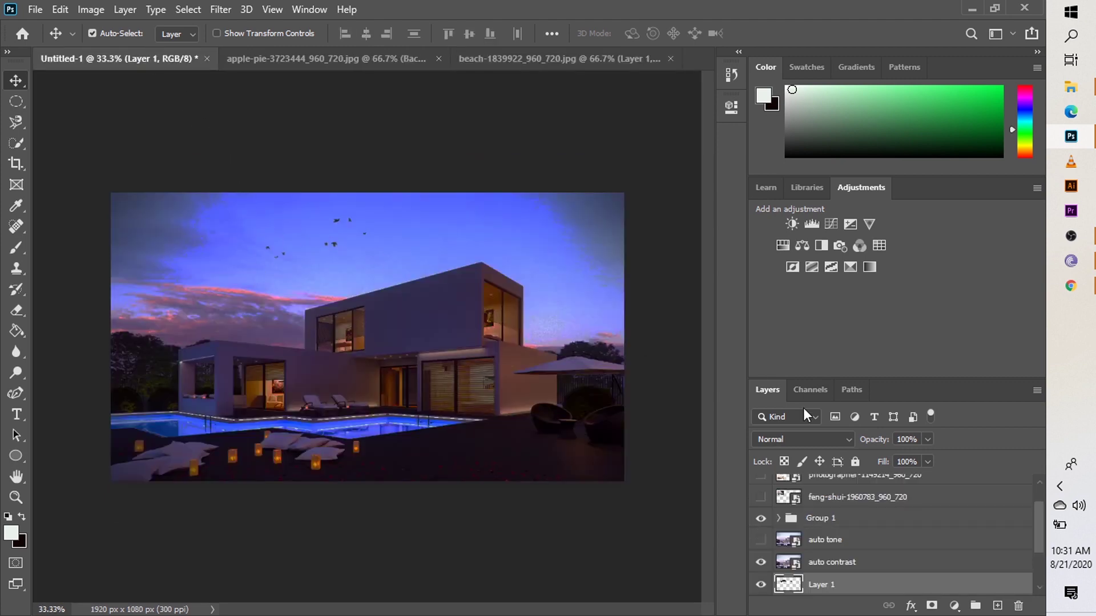
Bring the rock layer to the top of the layer stack and move the rocks down onto the terrace beside the pool
left_click_drag(917, 585, 870, 474)
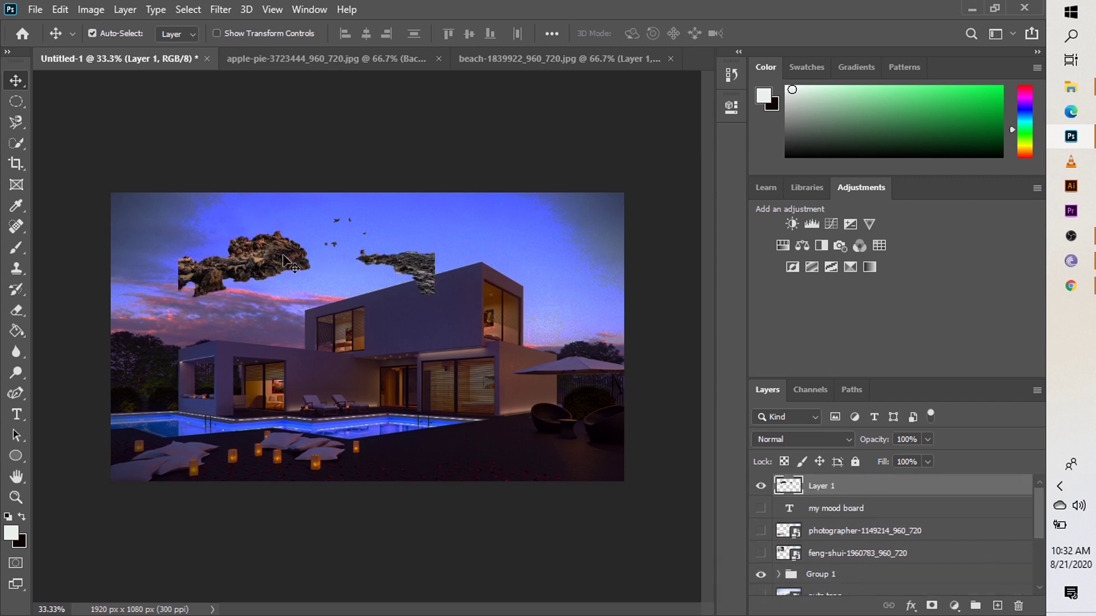
left_click_drag(289, 262, 300, 447)
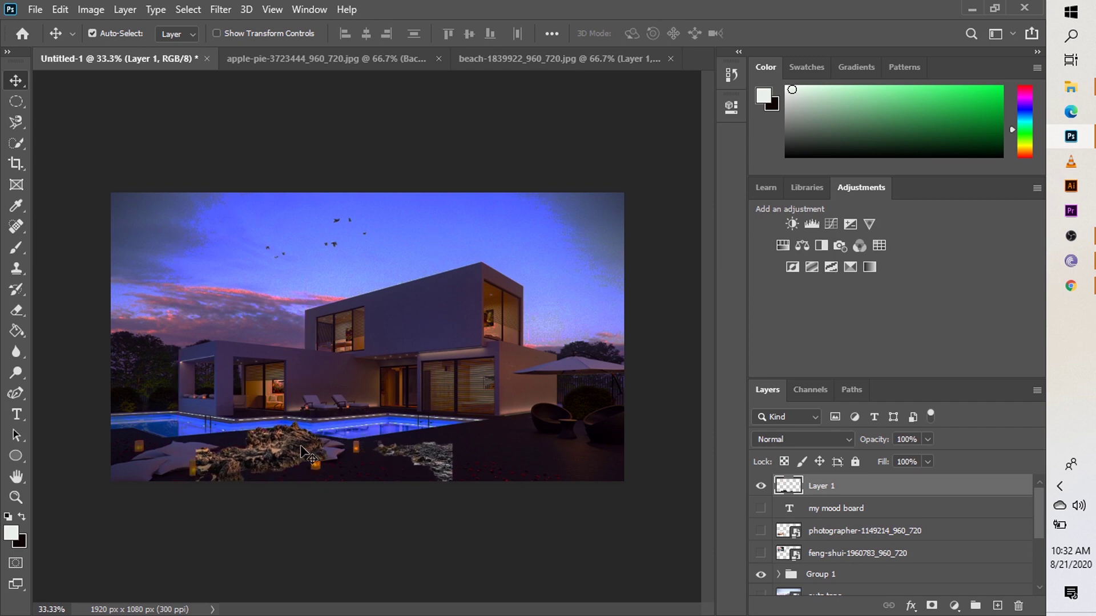
Undo the move, reordering and insertion of the rocks in Untitled-1 and return to the beach document
key("ctrl+z")
key("ctrl+z")
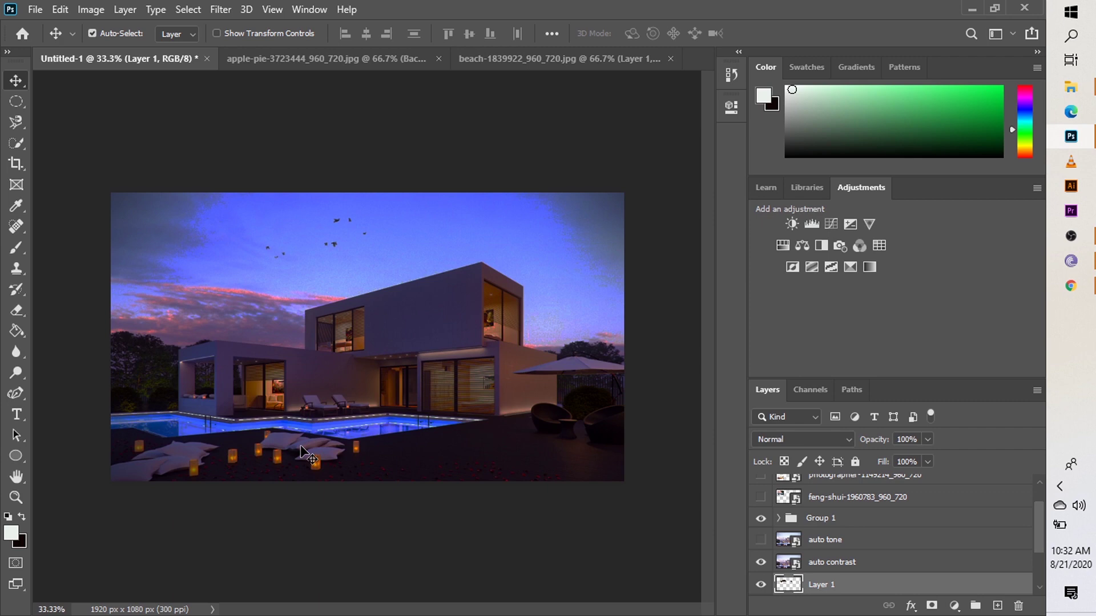
key("ctrl+z")
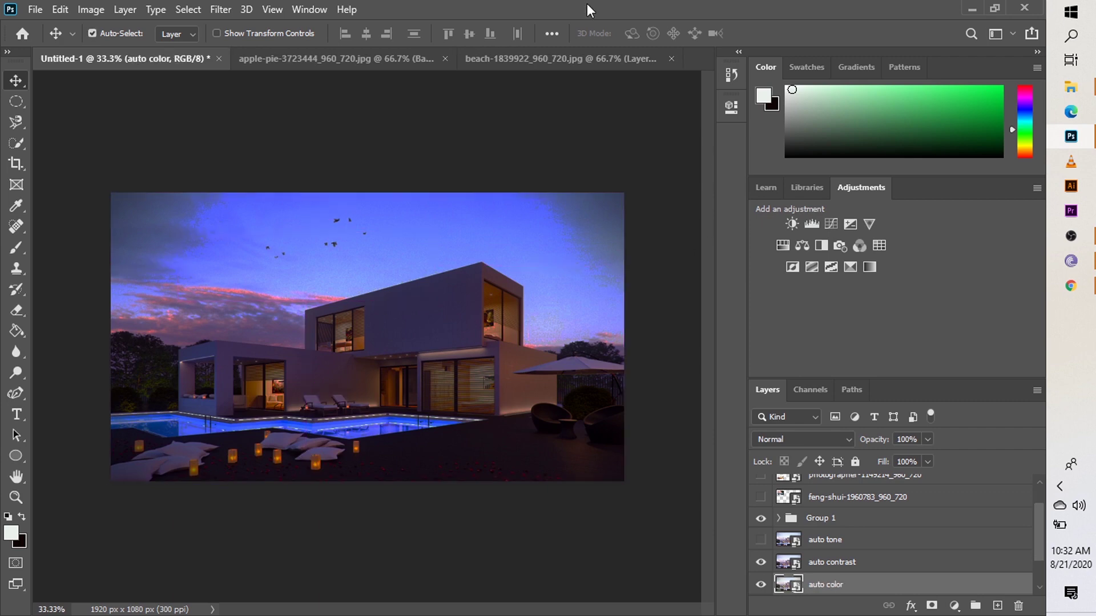
left_click(608, 58)
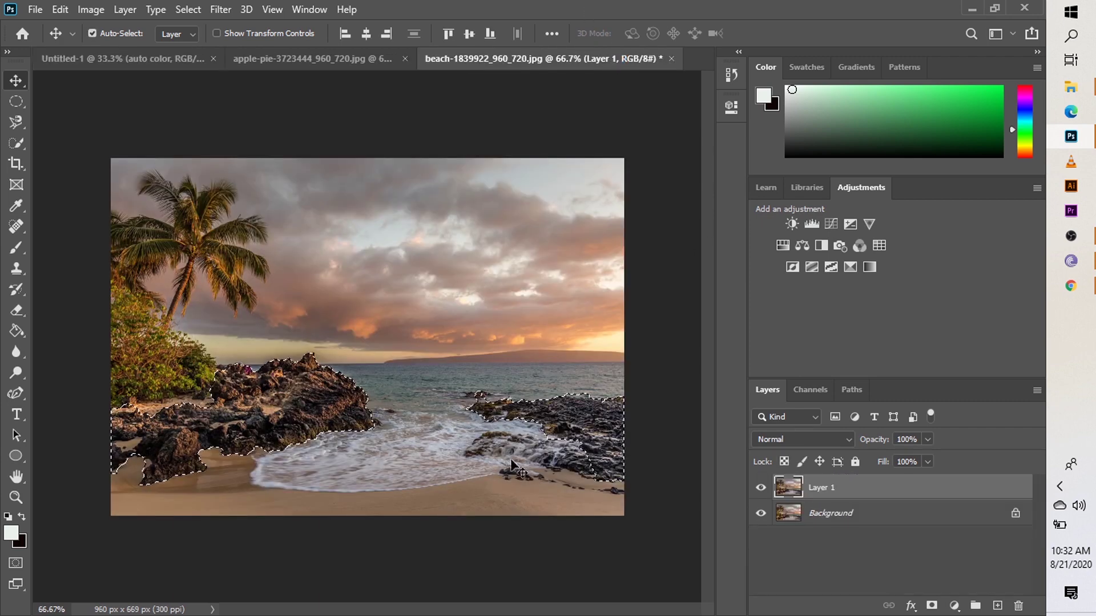
Hide Layer 1 and try to move the selected rocks on the Background layer
left_click(762, 489)
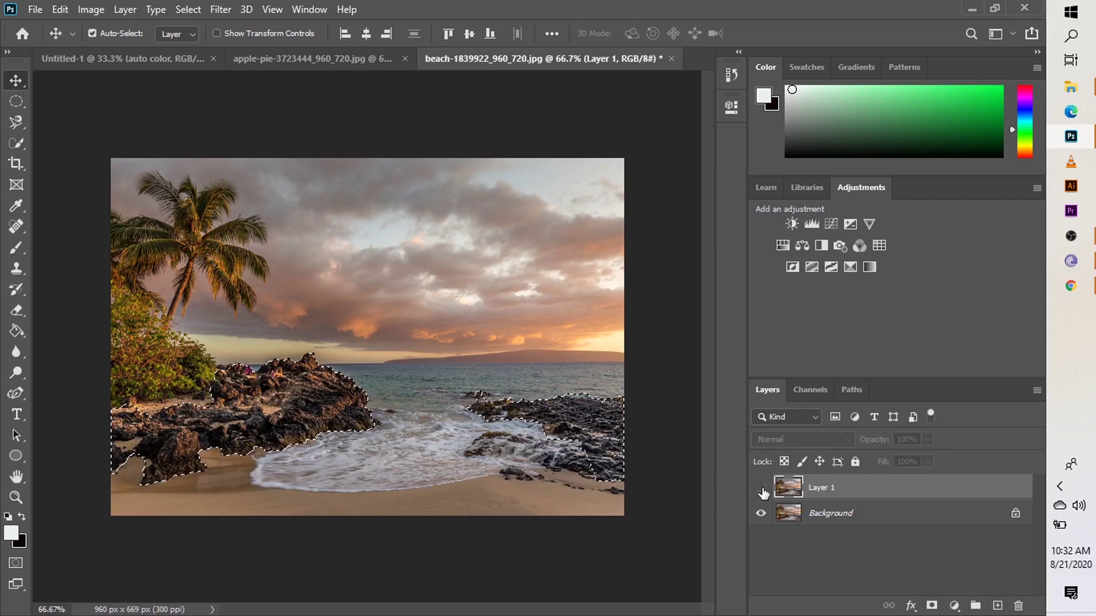
left_click(823, 511)
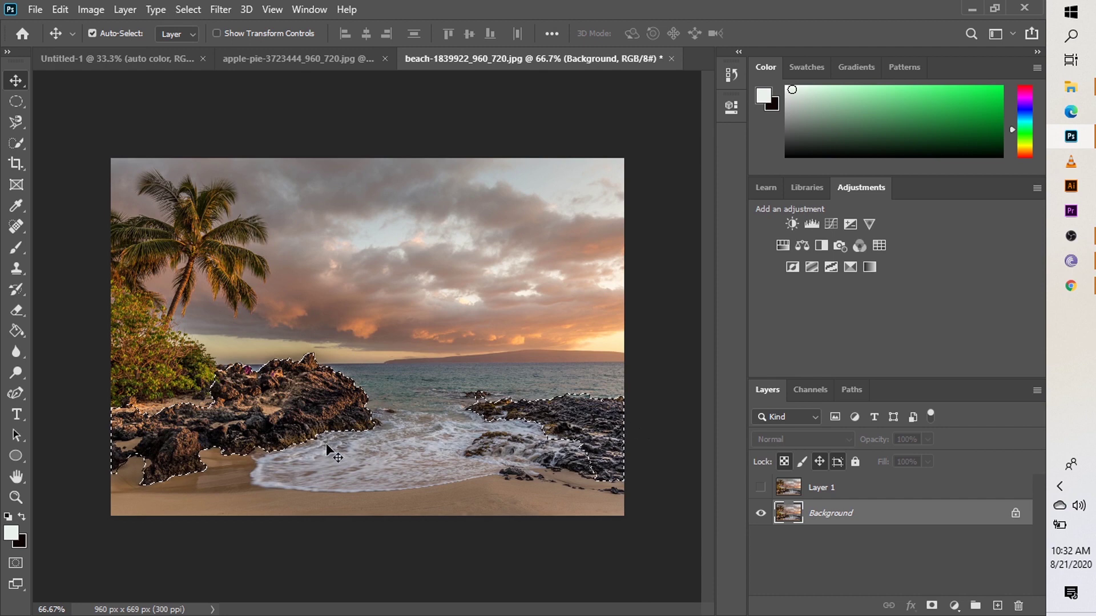
mouse_move(298, 434)
left_mouse_down()
mouse_move(298, 343)
mouse_move(342, 312)
mouse_move(302, 325)
mouse_move(278, 297)
mouse_move(319, 366)
mouse_move(297, 422)
left_mouse_up()
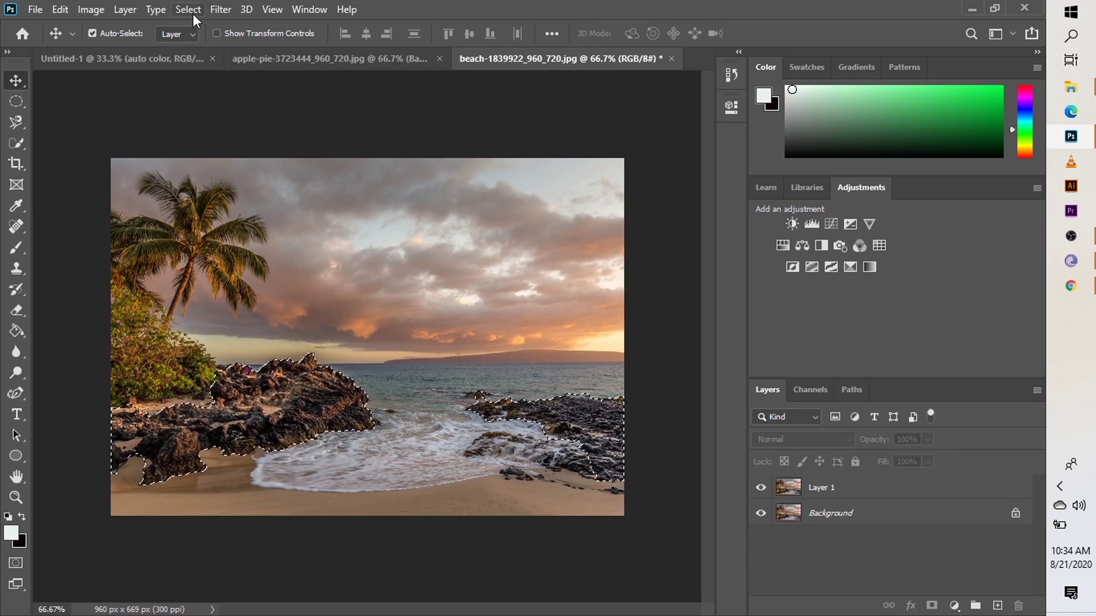
Deselect the rocks in the beach photo
left_click(193, 13)
left_click(228, 40)
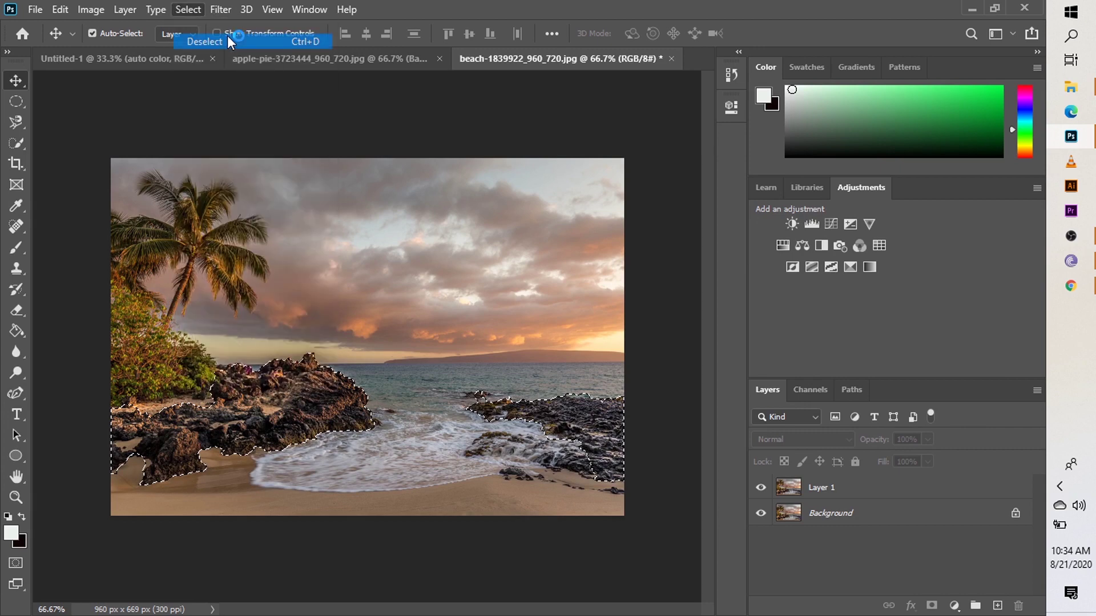